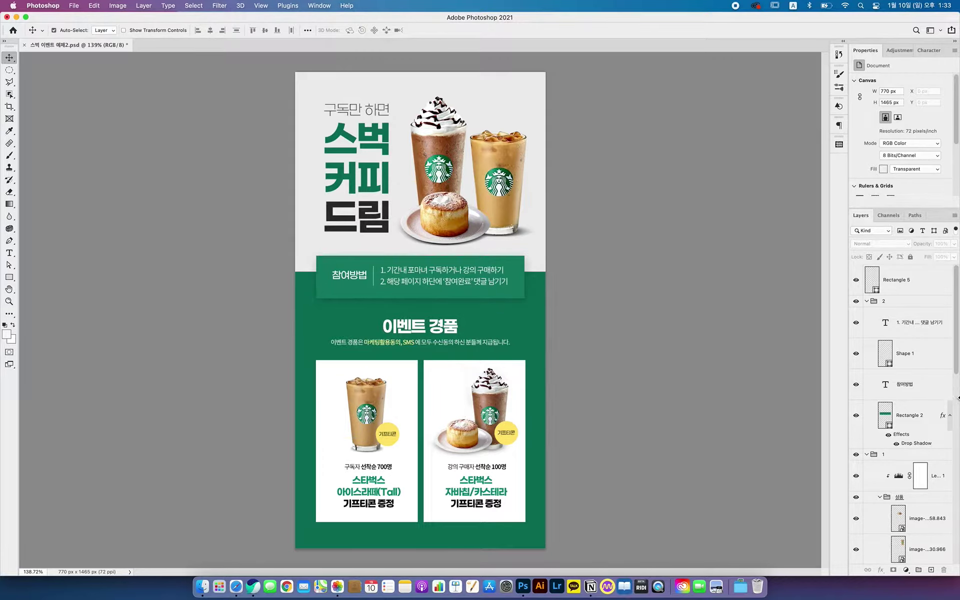
- Collapse groups 2 and 1, and delete the five hidden text layers from "12월 중순 별도 공지" through "구매하면 카스텔라도 드림!"
{"action": "left_click", "coordinate": [867, 301]}
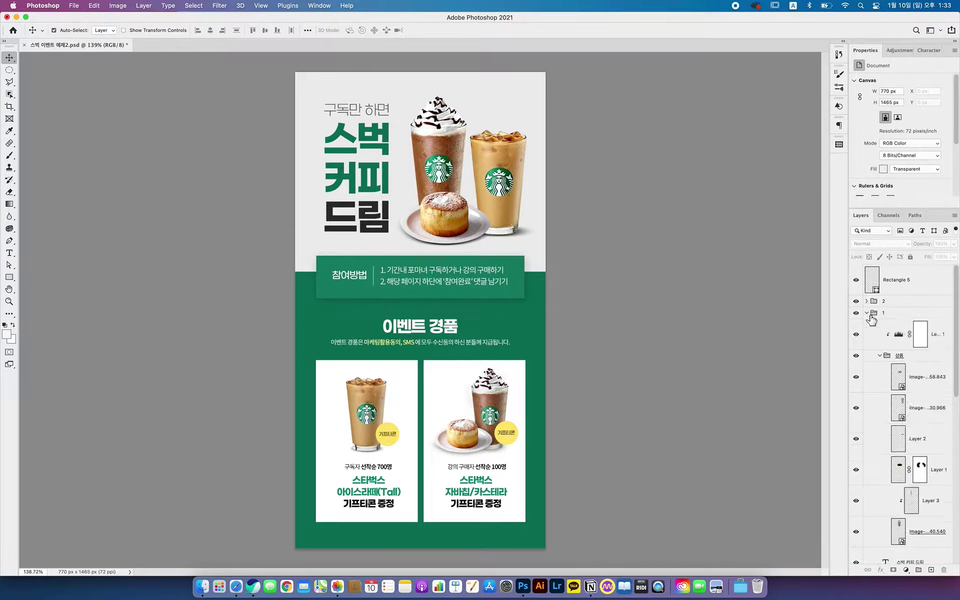
{"action": "left_click", "coordinate": [867, 313]}
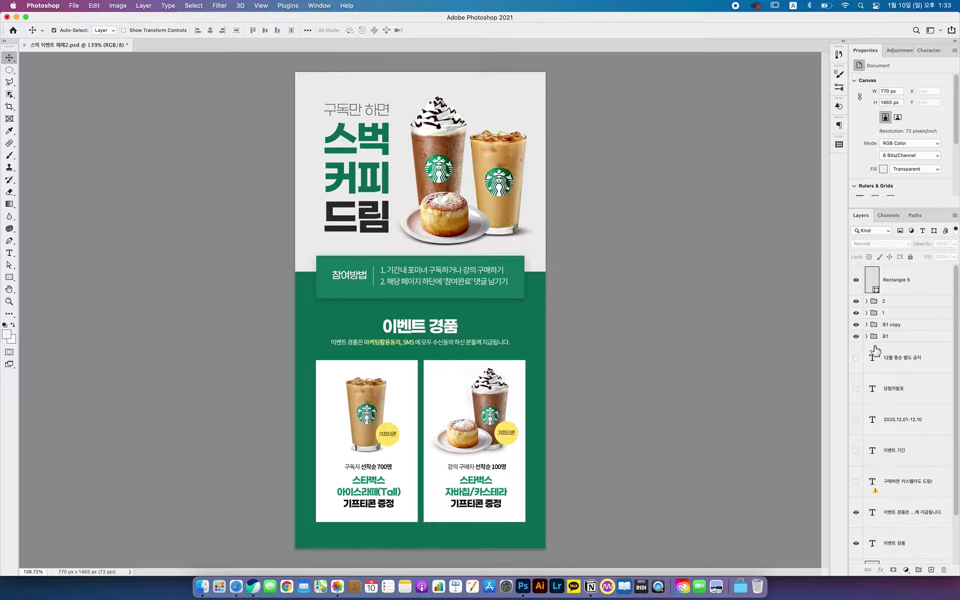
{"action": "left_click", "coordinate": [910, 358]}
{"action": "left_click", "coordinate": [904, 485], "text": "shift"}
{"action": "key", "text": "BackSpace"}
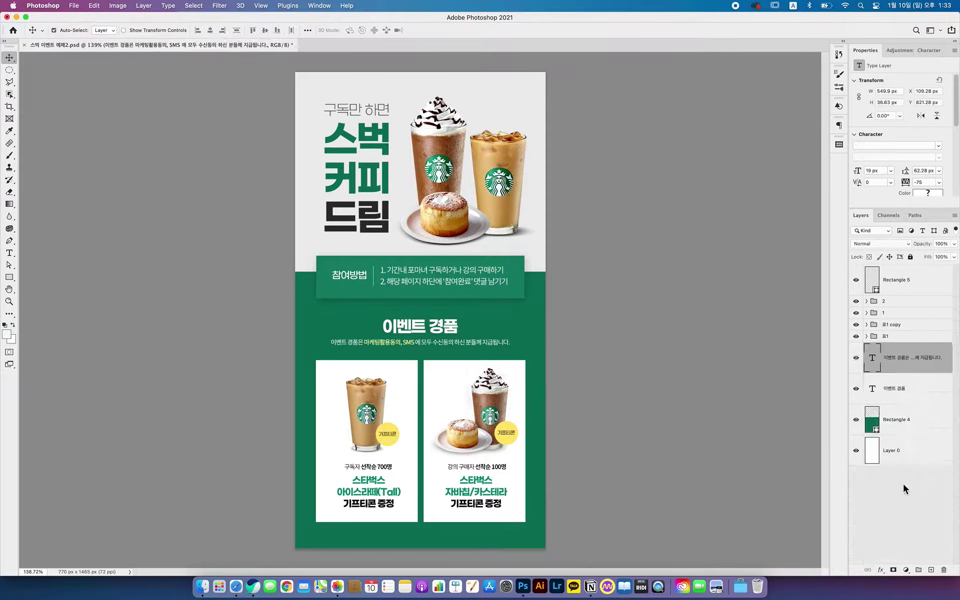
{"action": "left_click", "coordinate": [887, 431]}
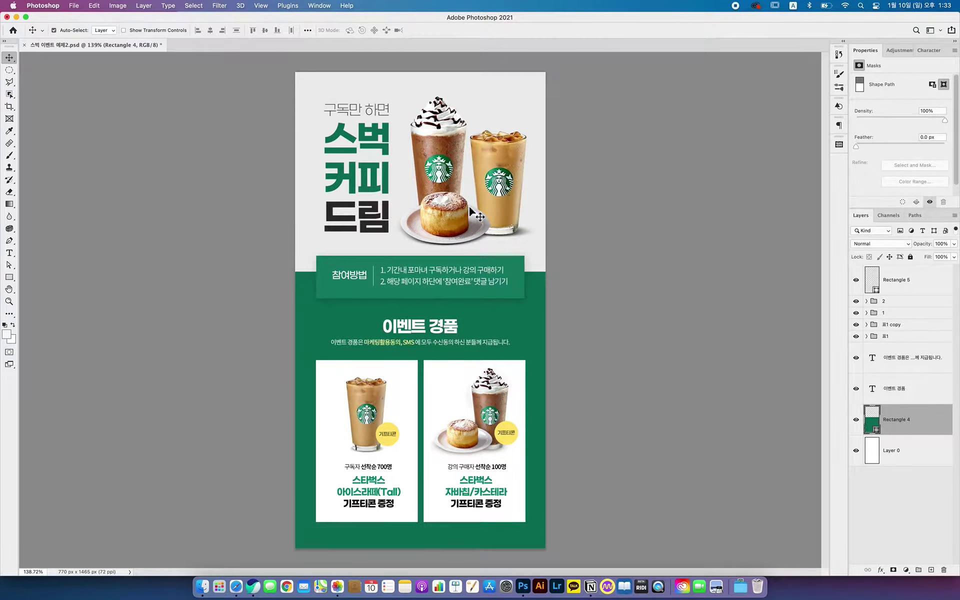
{"action": "left_click", "coordinate": [531, 213]}
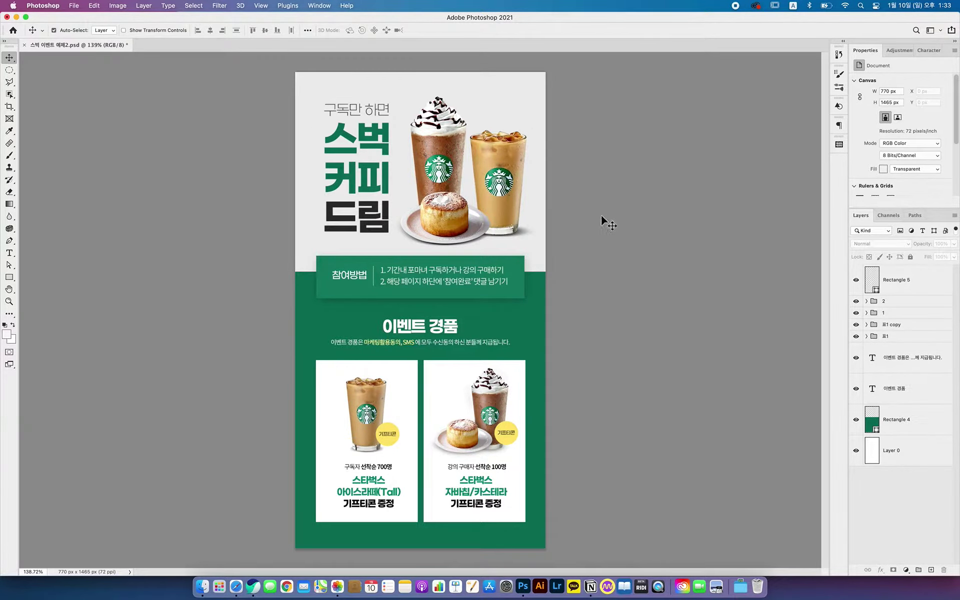
{"action": "left_click", "coordinate": [867, 313]}
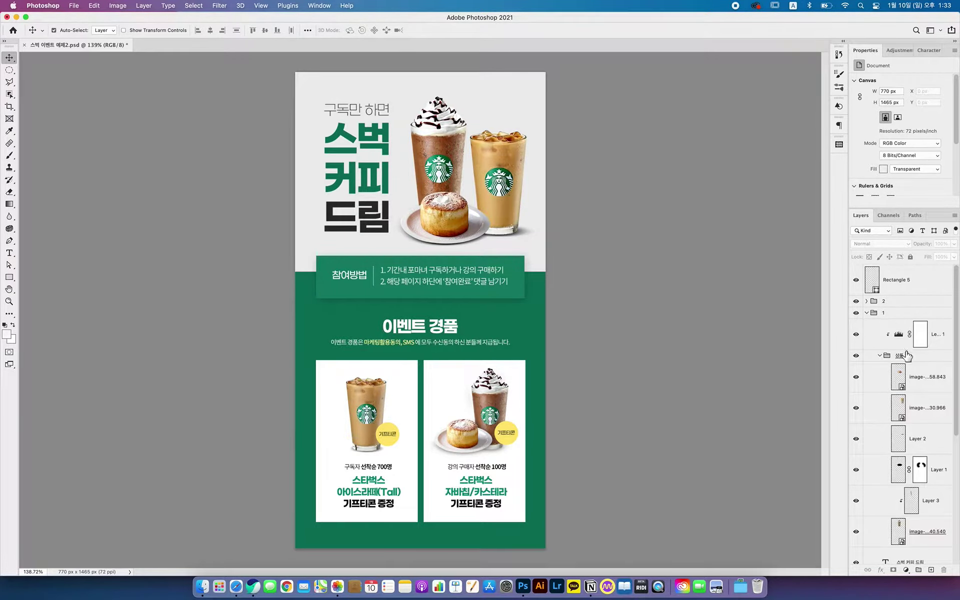
{"action": "left_click", "coordinate": [867, 313]}
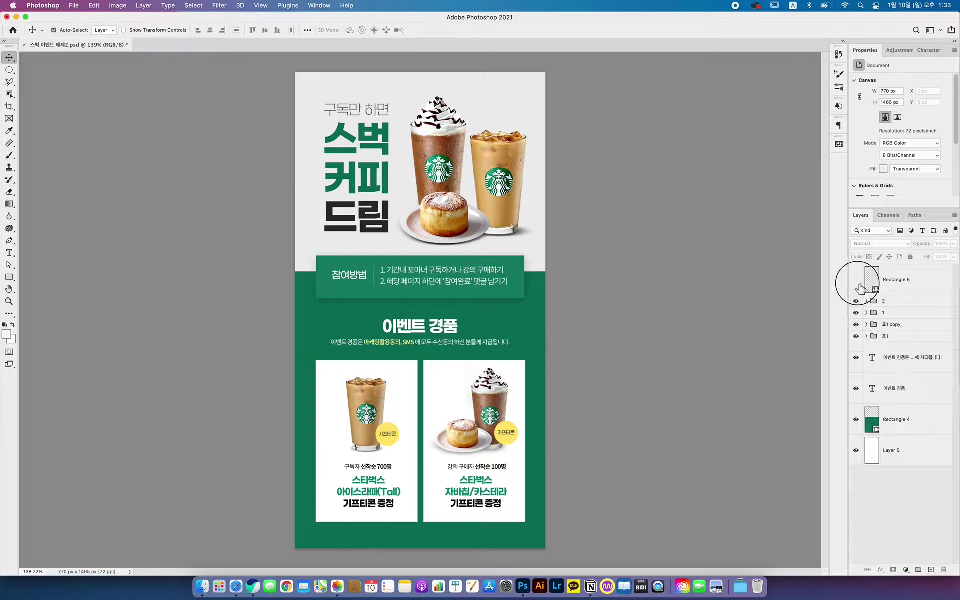
- Hide all artwork except the white Layer 0 and the grey Rectangle 1 background inside group 1
{"action": "left_click", "coordinate": [856, 450], "text": "alt"}
{"action": "left_click", "coordinate": [857, 313]}
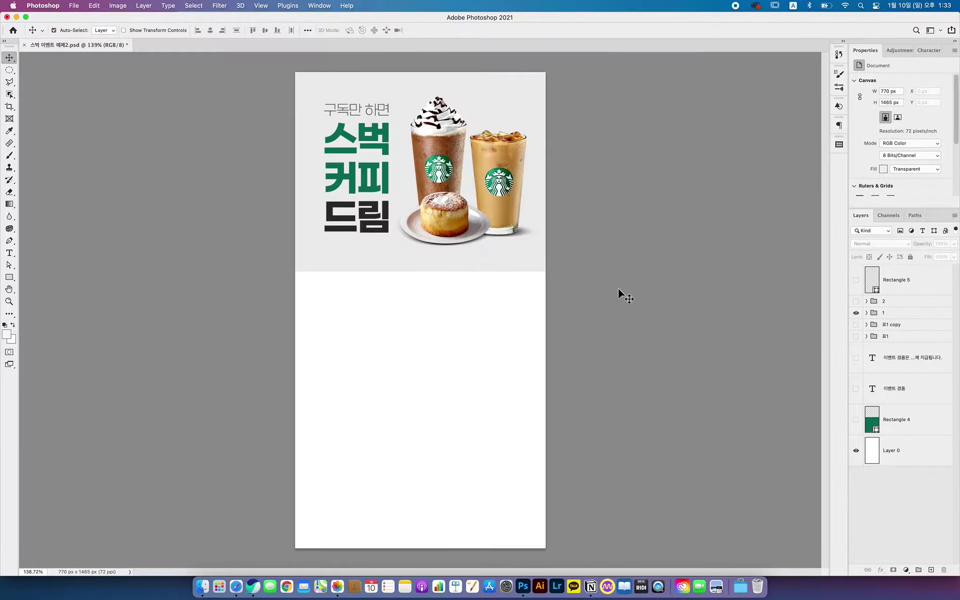
{"action": "left_click", "coordinate": [524, 262]}
{"action": "left_click_drag", "start_coordinate": [858, 517], "coordinate": [858, 320]}
{"action": "left_click", "coordinate": [857, 549]}
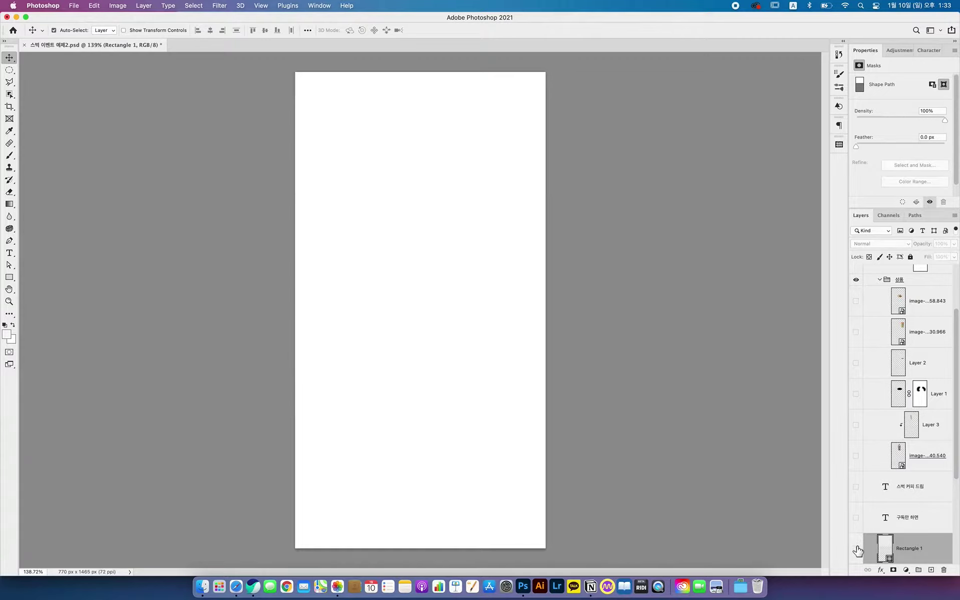
{"action": "left_click", "coordinate": [858, 549]}
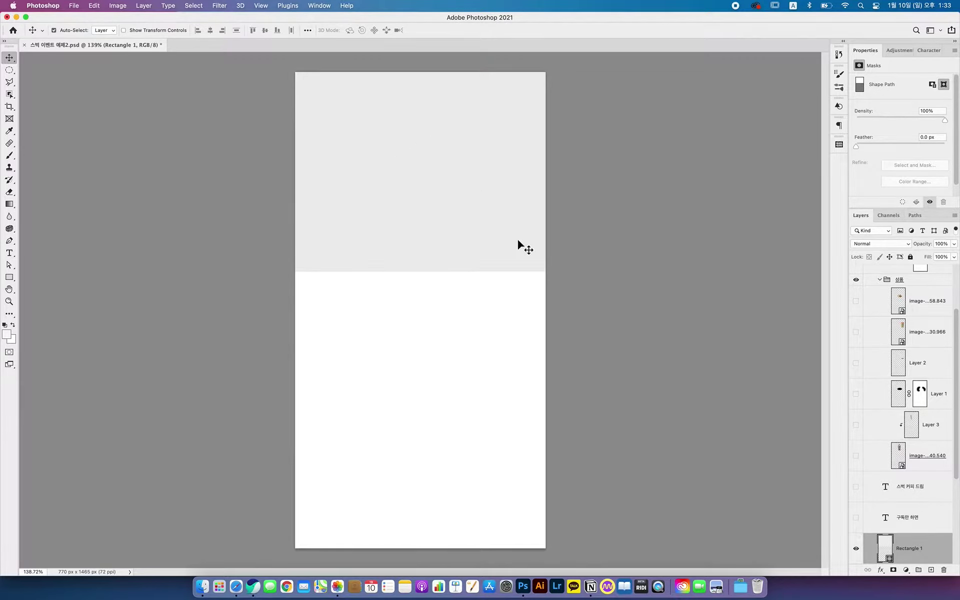
- Show the text layers 구독만 하면 and 스벅 커피 드림, plus the whipped-cream drink image with its clipped Layer 3
{"action": "left_click", "coordinate": [857, 517]}
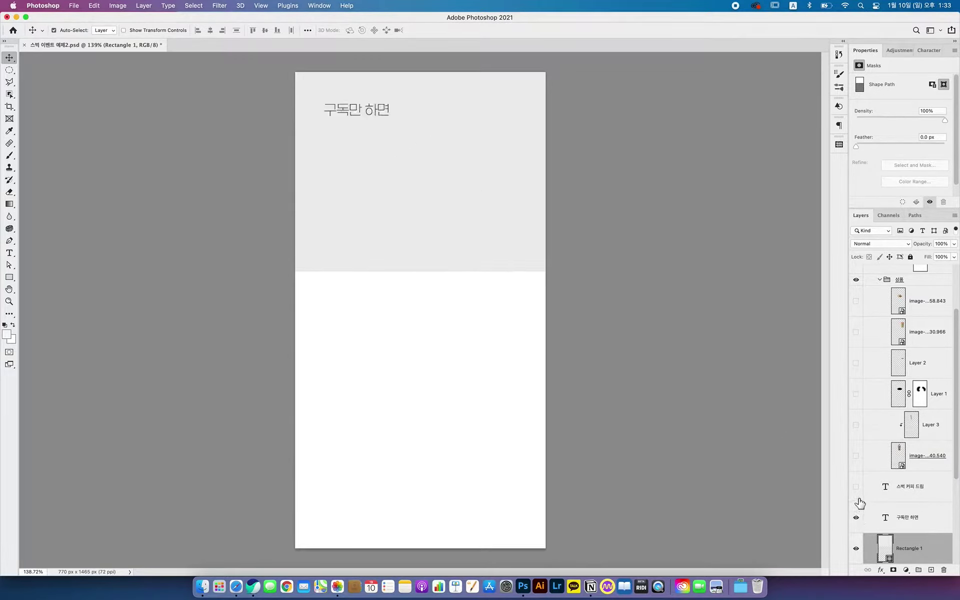
{"action": "left_click", "coordinate": [858, 495]}
{"action": "left_click", "coordinate": [857, 457]}
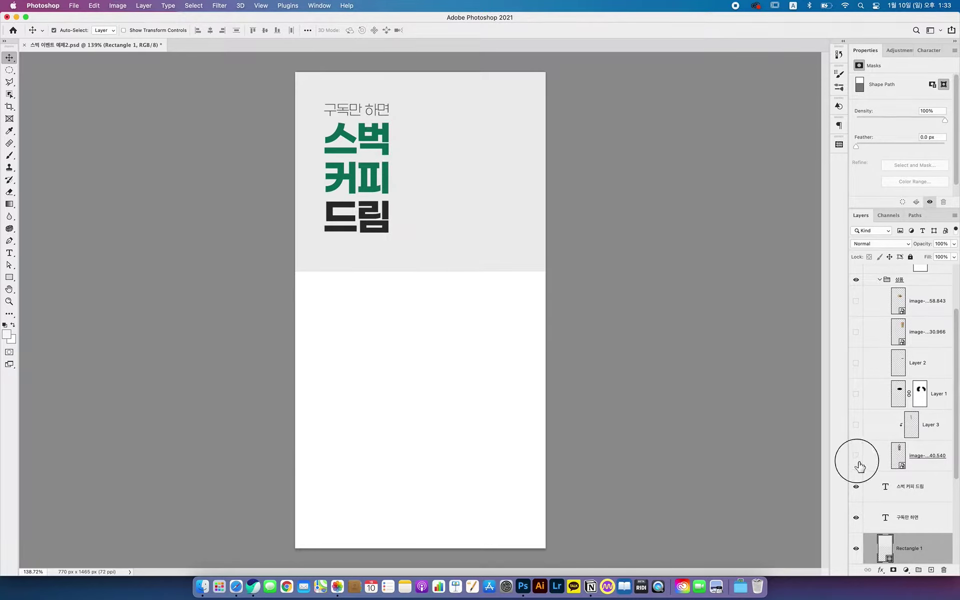
{"action": "left_click", "coordinate": [857, 426]}
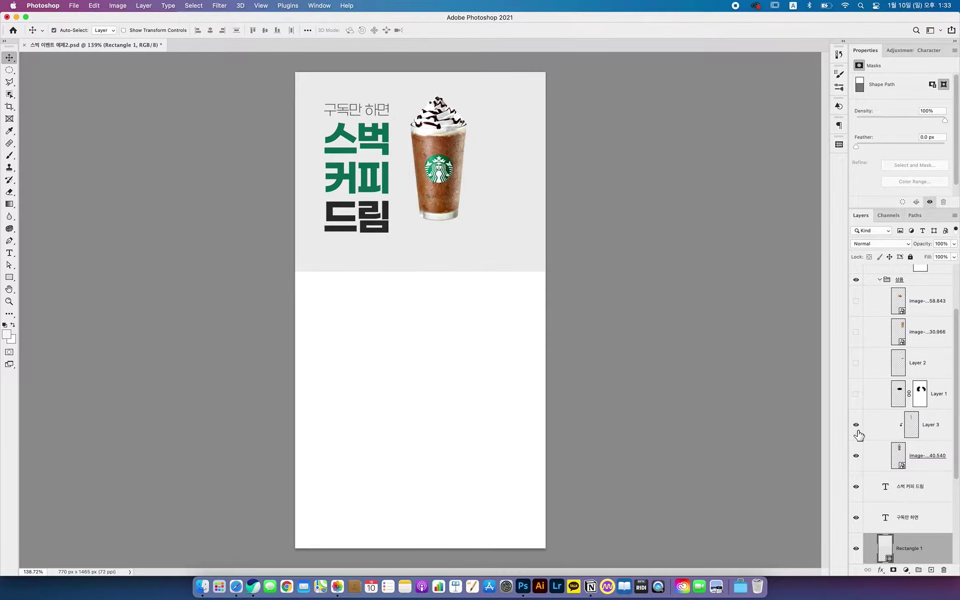
- Show the iced latte and cake images together with their shadow layers, Layer 2 and Layer 1
{"action": "left_click", "coordinate": [857, 394]}
{"action": "left_click", "coordinate": [856, 395]}
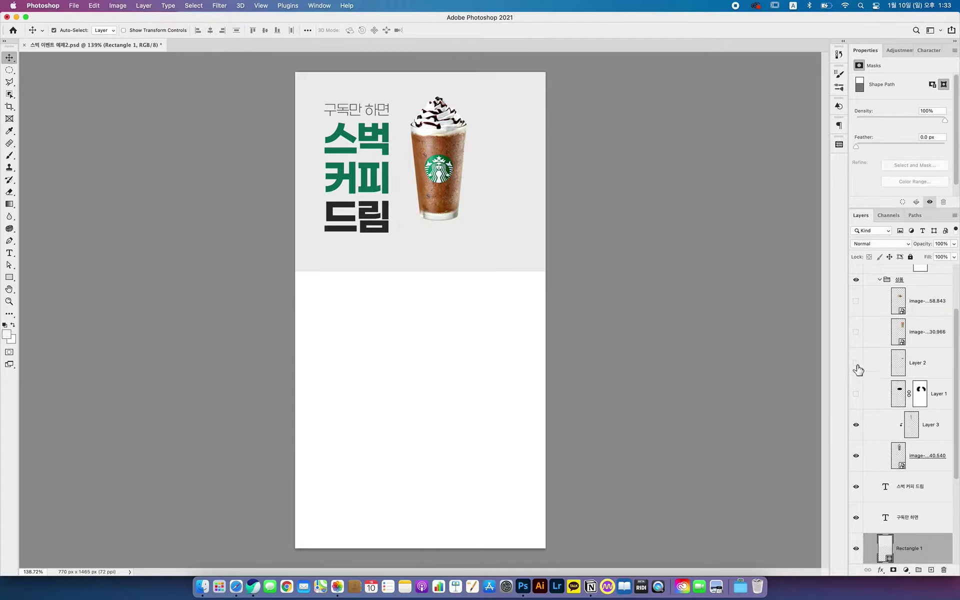
{"action": "left_click", "coordinate": [856, 332]}
{"action": "left_click", "coordinate": [856, 301]}
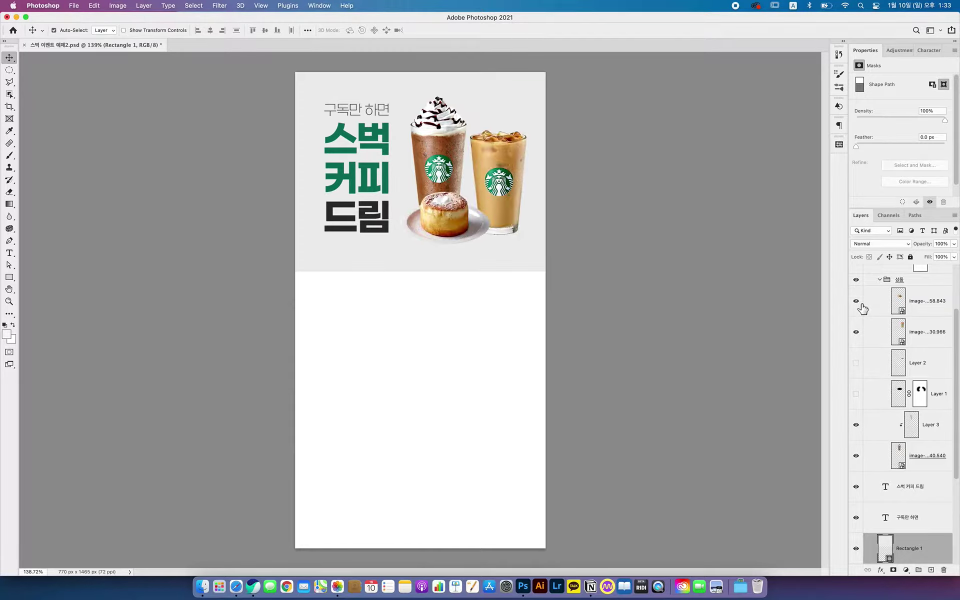
{"action": "left_click", "coordinate": [856, 364]}
{"action": "left_click", "coordinate": [857, 395]}
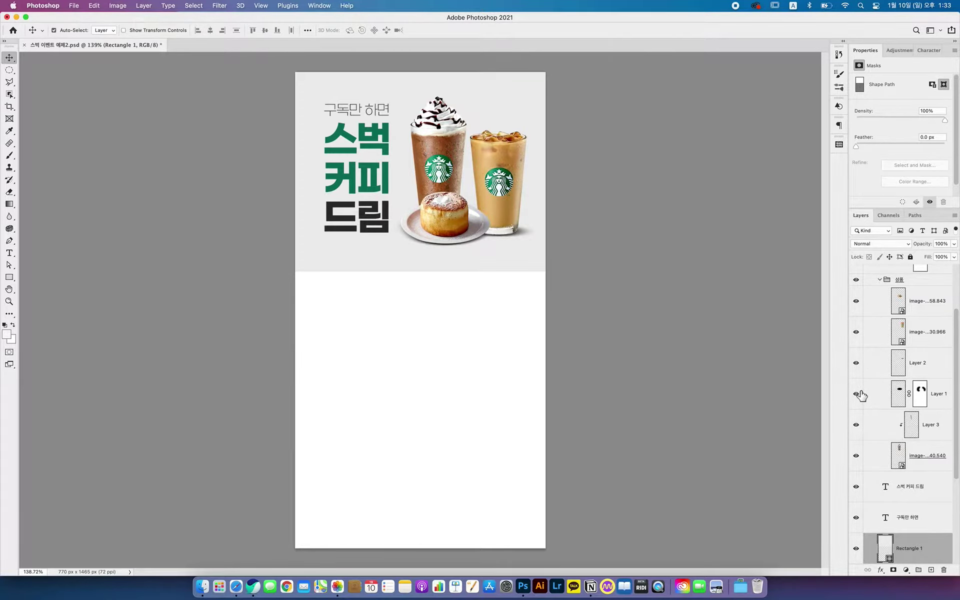
- Compare the product images with the Levels adjustment of group 1 switched off and on
{"action": "scroll", "coordinate": [882, 438], "scroll_direction": "up", "scroll_amount": 3}
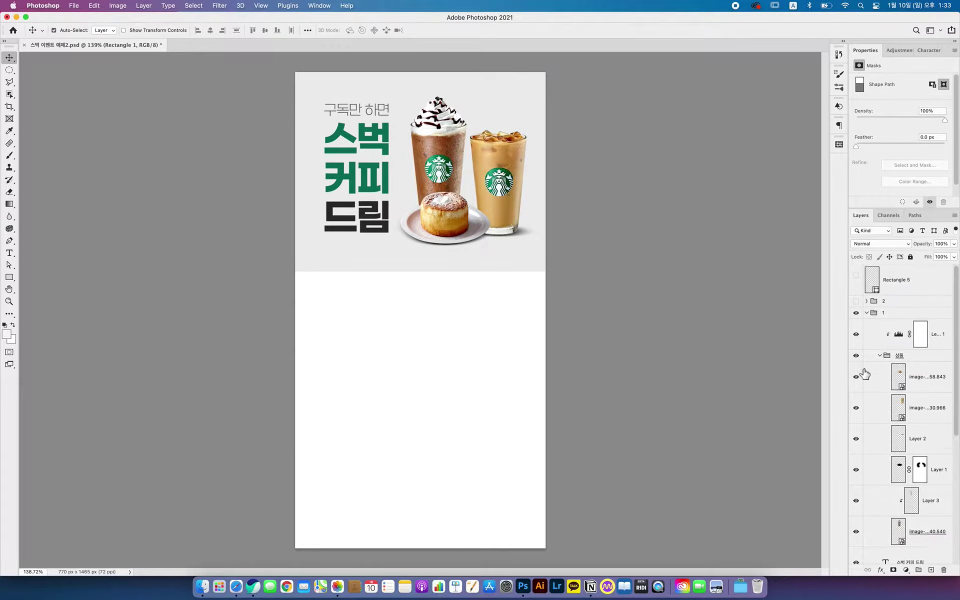
{"action": "left_click", "coordinate": [856, 335]}
{"action": "left_click", "coordinate": [856, 336]}
- Show group 2 with only its green banner, Rectangle 2, and hide its text and divider layers
{"action": "left_click", "coordinate": [866, 301]}
{"action": "left_click_drag", "start_coordinate": [856, 386], "coordinate": [856, 326]}
{"action": "left_click", "coordinate": [857, 415]}
{"action": "left_click", "coordinate": [856, 415]}
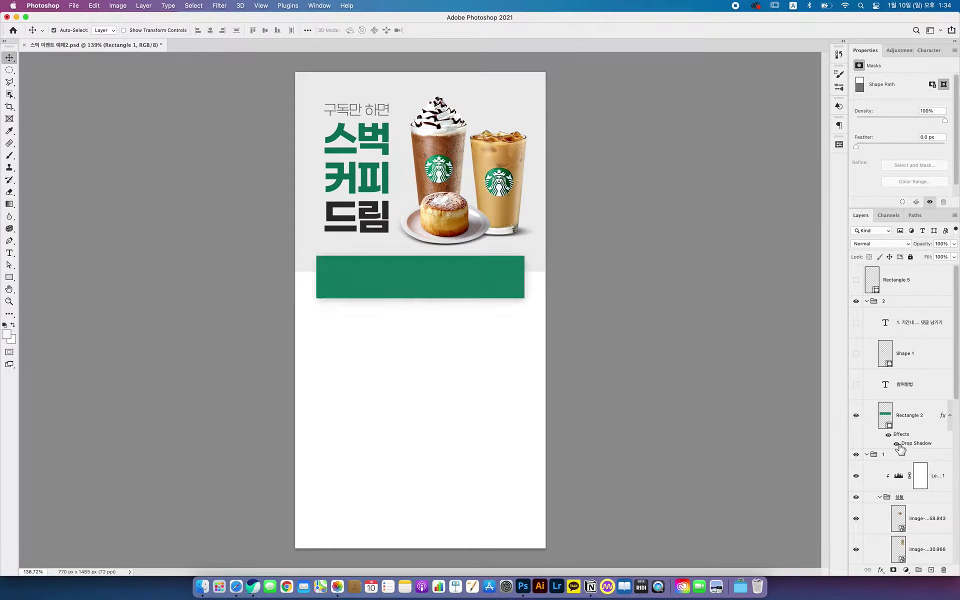
- Compare the green banner with its Drop Shadow effect switched off and on
{"action": "key", "text": "z"}
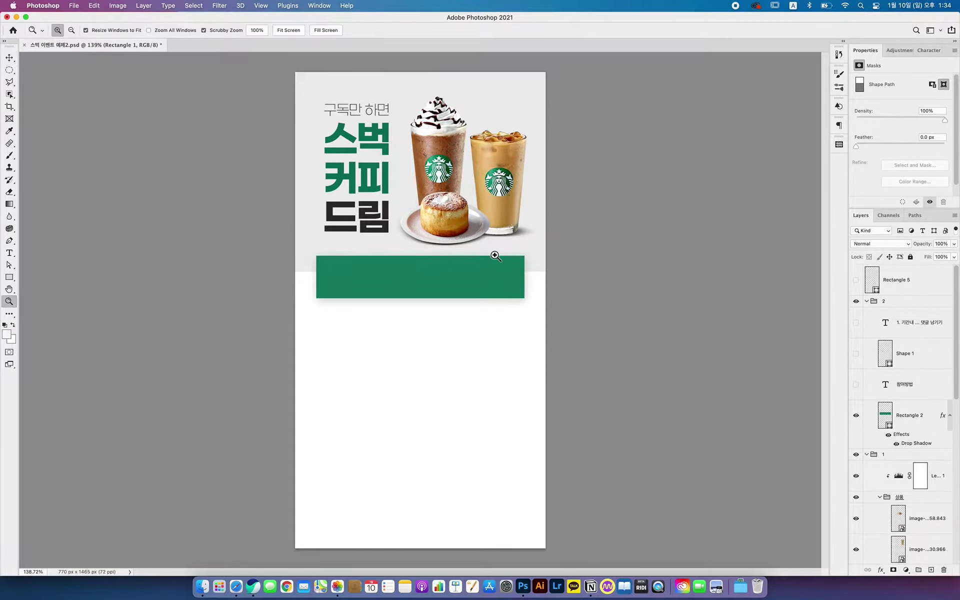
{"action": "left_click_drag", "start_coordinate": [496, 256], "coordinate": [565, 335]}
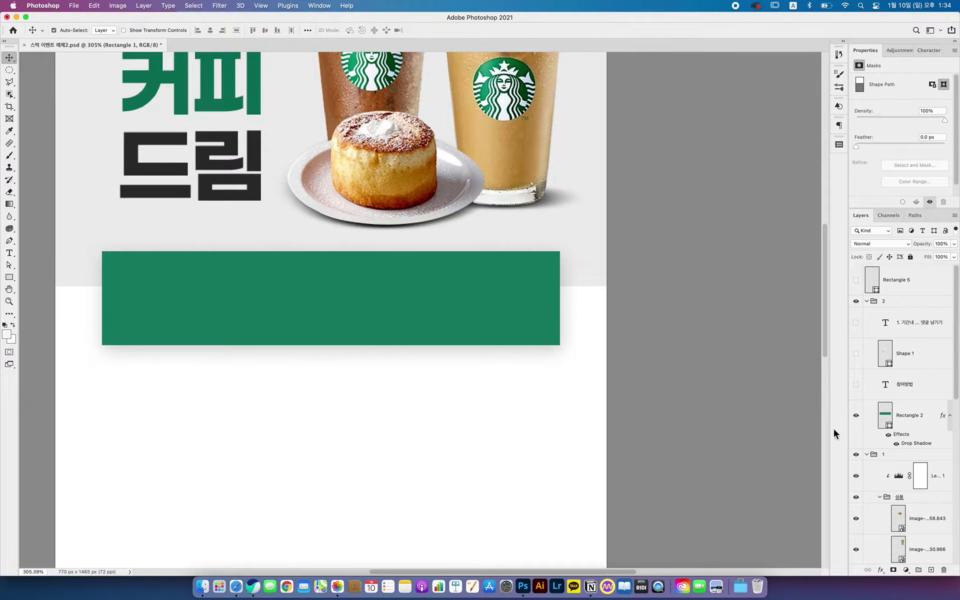
{"action": "left_click", "coordinate": [898, 444]}
{"action": "left_click", "coordinate": [897, 444]}
{"action": "left_click", "coordinate": [898, 444]}
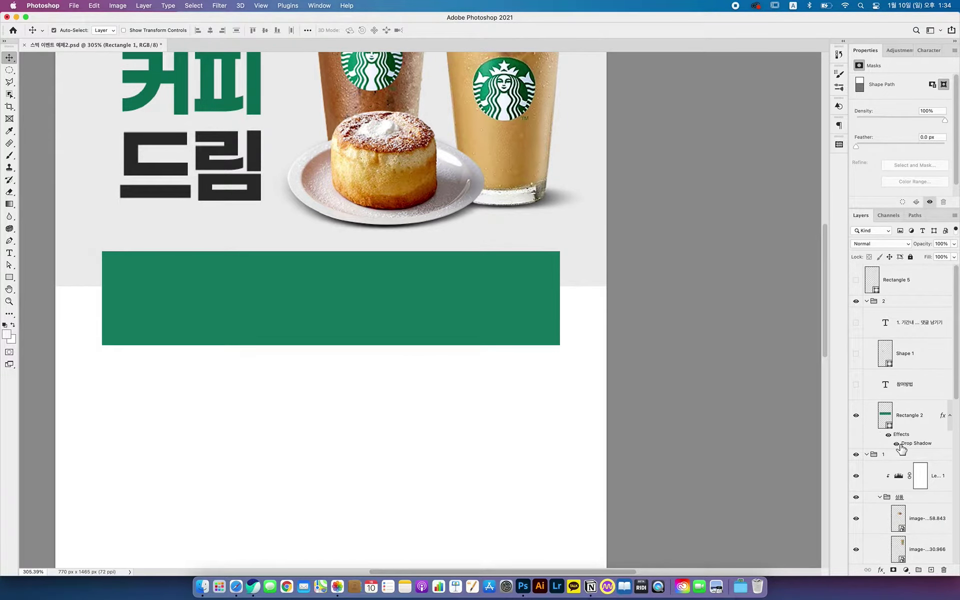
{"action": "left_click", "coordinate": [898, 443]}
- Show the 참여방법 text, the Shape 1 divider and the two-line instruction text on the green banner
{"action": "left_click", "coordinate": [856, 386]}
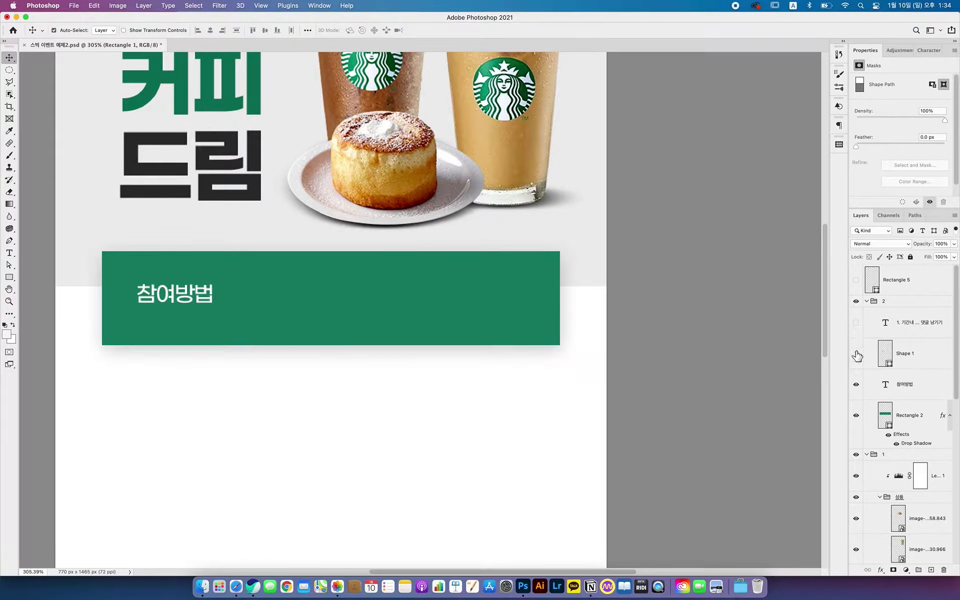
{"action": "left_click", "coordinate": [856, 354]}
{"action": "left_click", "coordinate": [856, 323]}
{"action": "key", "text": "z"}
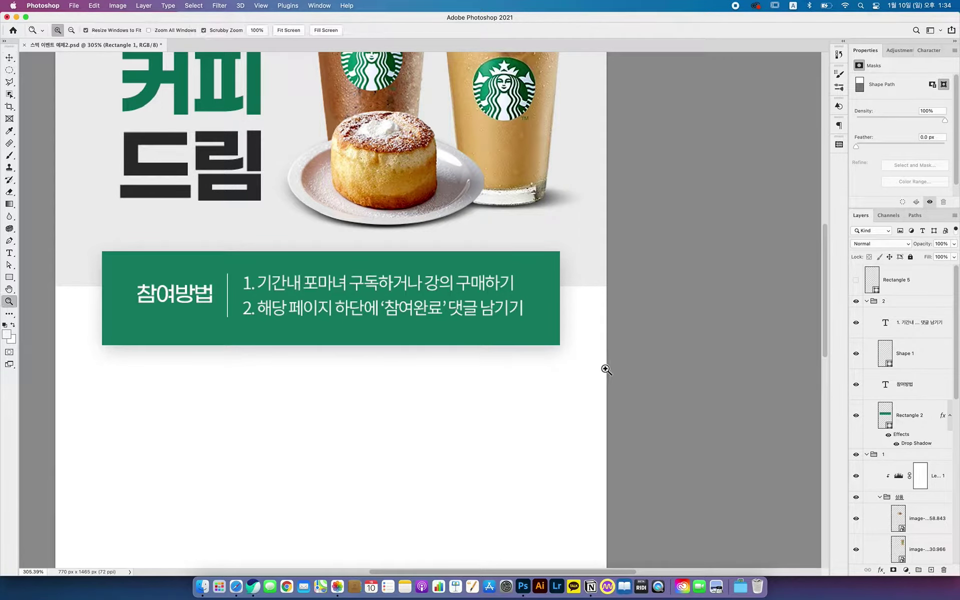
{"action": "left_click_drag", "start_coordinate": [604, 369], "coordinate": [575, 368]}
{"action": "key", "text": "v"}
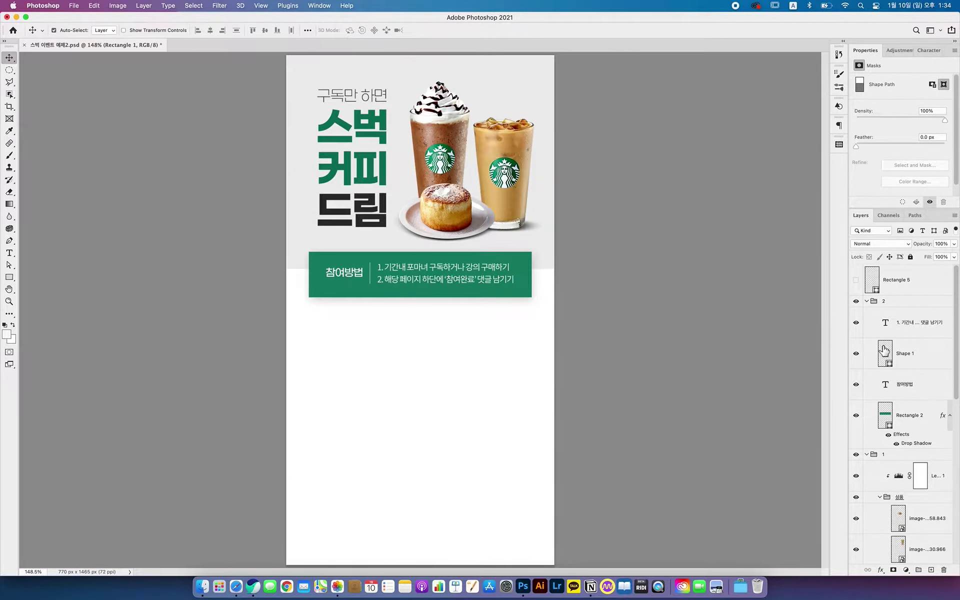
- Collapse groups 2 and 1, and show the green Rectangle 4 background with the 이벤트 경품 title and the description below it
{"action": "left_click", "coordinate": [867, 301]}
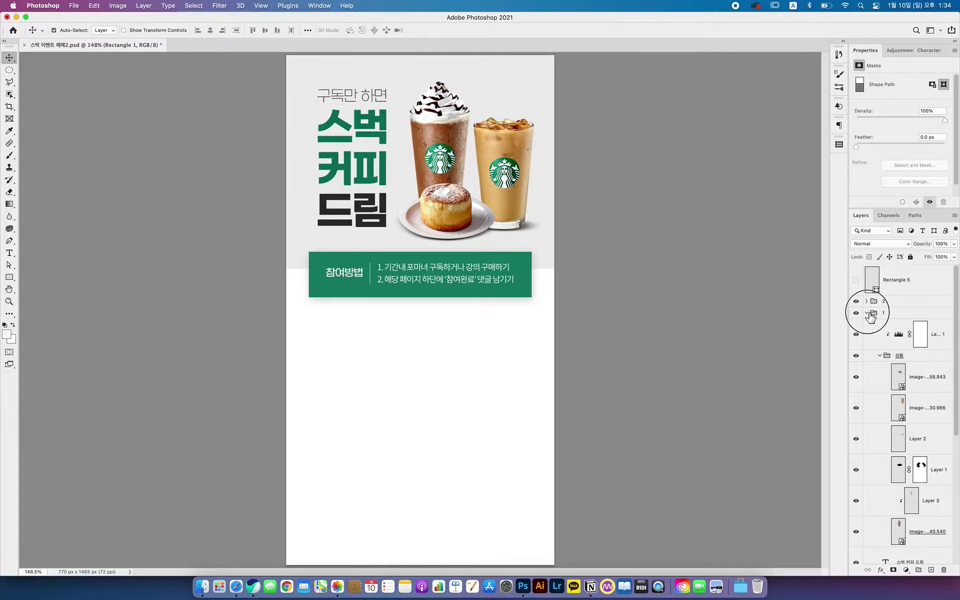
{"action": "left_click", "coordinate": [868, 313]}
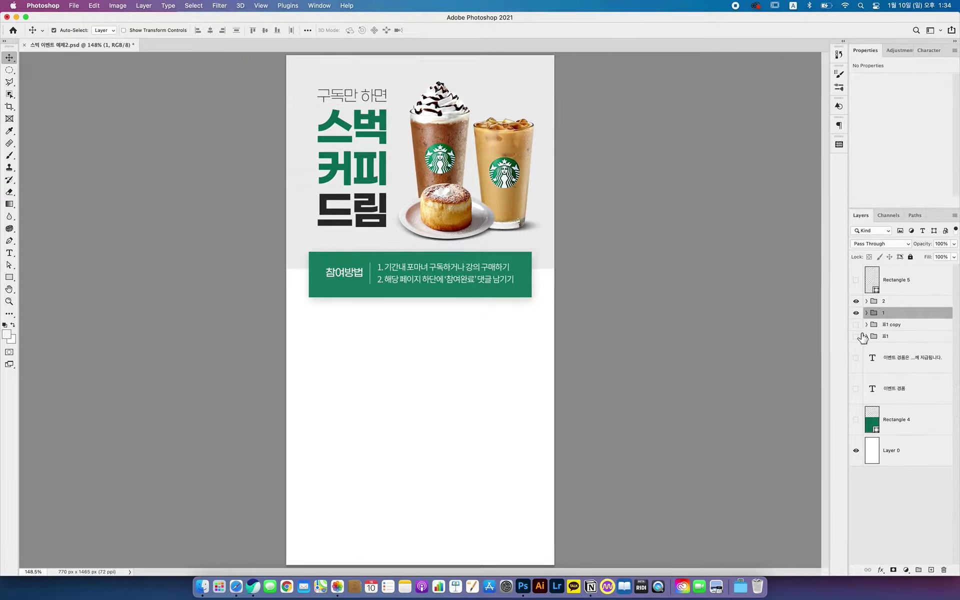
{"action": "left_click", "coordinate": [857, 420]}
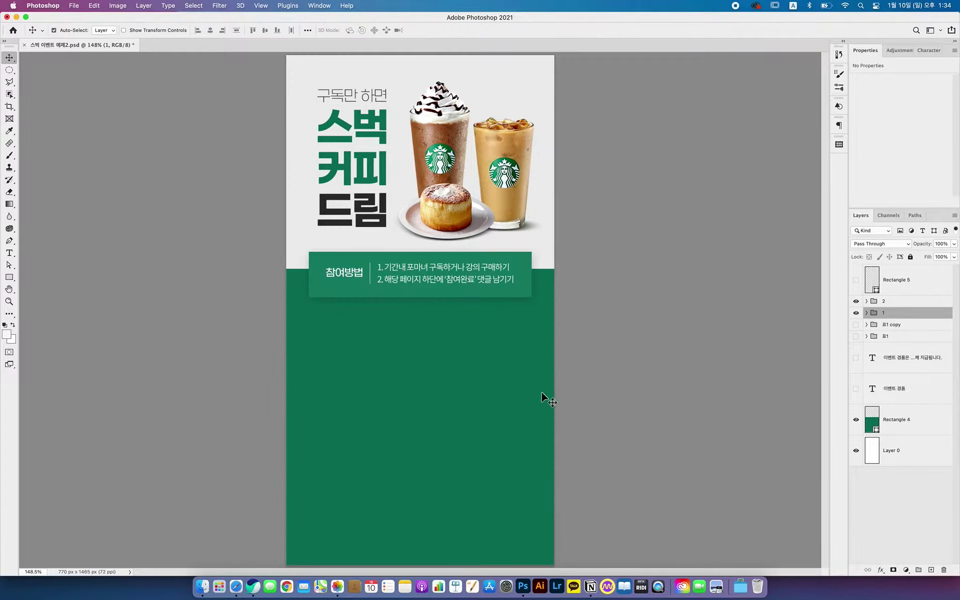
{"action": "left_click", "coordinate": [856, 388]}
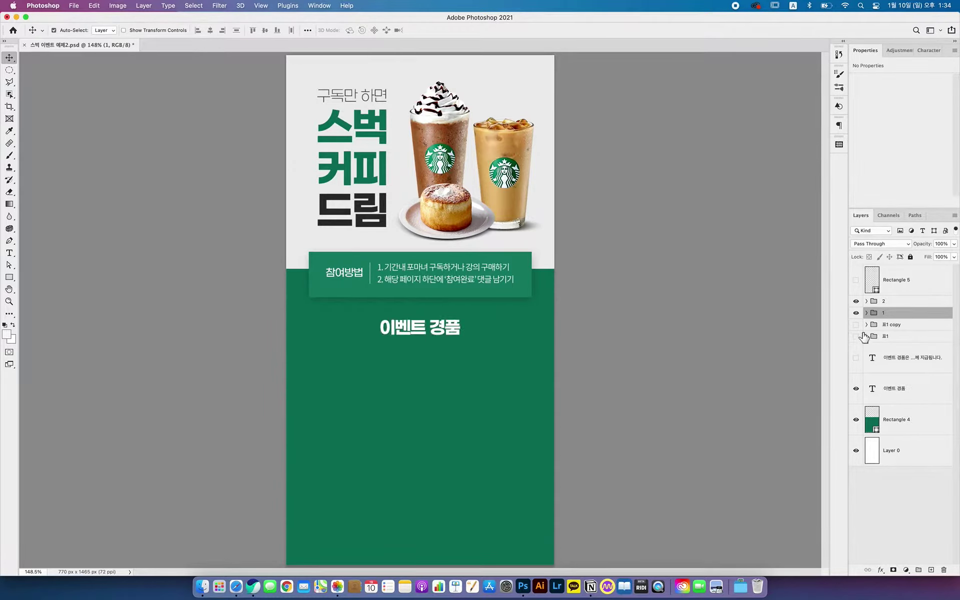
{"action": "left_click", "coordinate": [856, 358]}
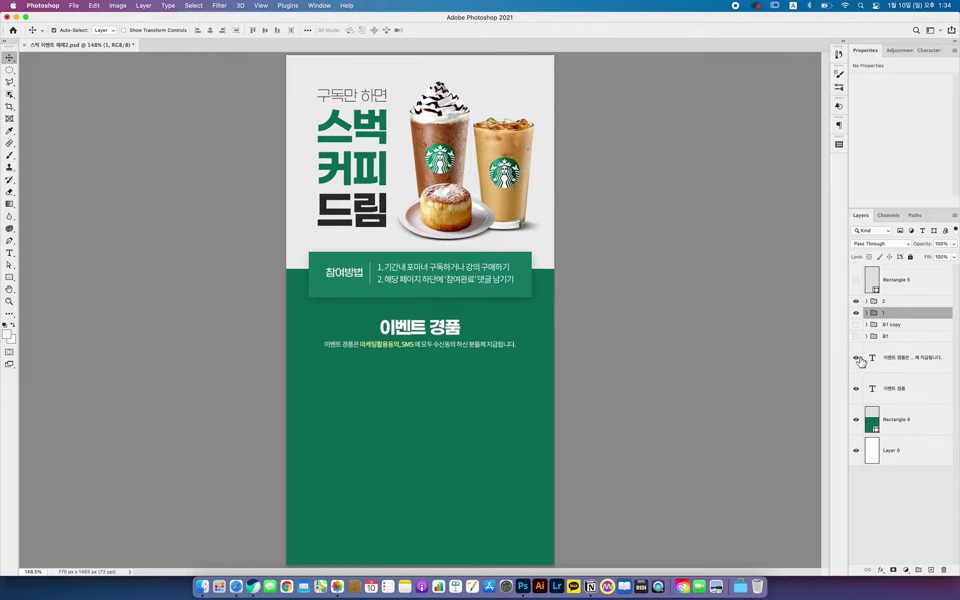
- Show the prize card groups 표1 and 표1 copy, and hide everything inside 표1 except its white Rectangle 3
{"action": "left_click", "coordinate": [856, 336]}
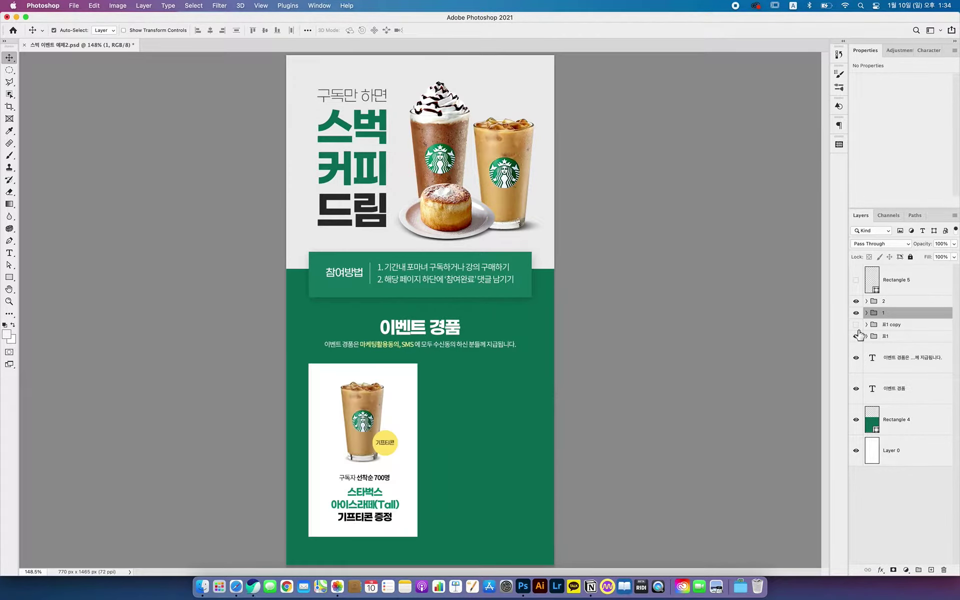
{"action": "left_click", "coordinate": [856, 325]}
{"action": "left_click", "coordinate": [867, 337]}
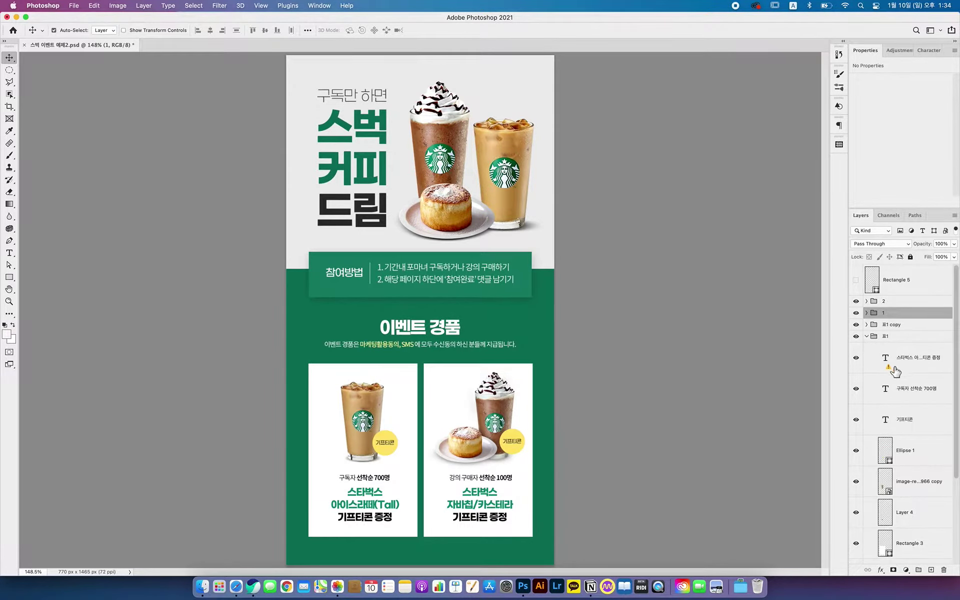
{"action": "scroll", "coordinate": [892, 371], "scroll_direction": "down", "scroll_amount": 2}
{"action": "left_click_drag", "start_coordinate": [856, 324], "coordinate": [857, 481]}
{"action": "left_click", "coordinate": [856, 509]}
{"action": "left_click", "coordinate": [856, 509]}
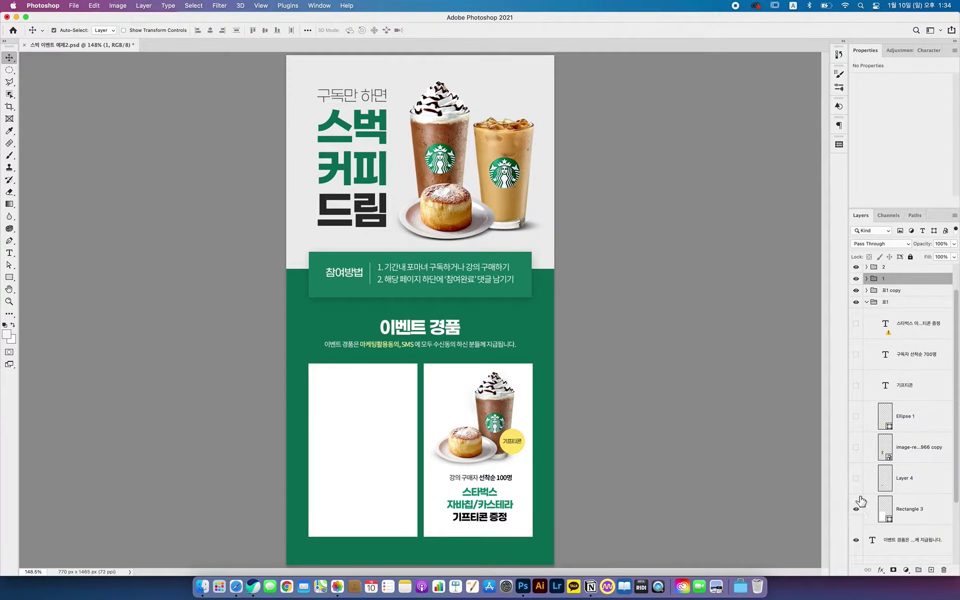
- Show the iced latte image, Layer 4 and the yellow 기프티콘 badge with its text inside the 표1 prize card
{"action": "left_click", "coordinate": [856, 447]}
{"action": "left_click", "coordinate": [857, 478]}
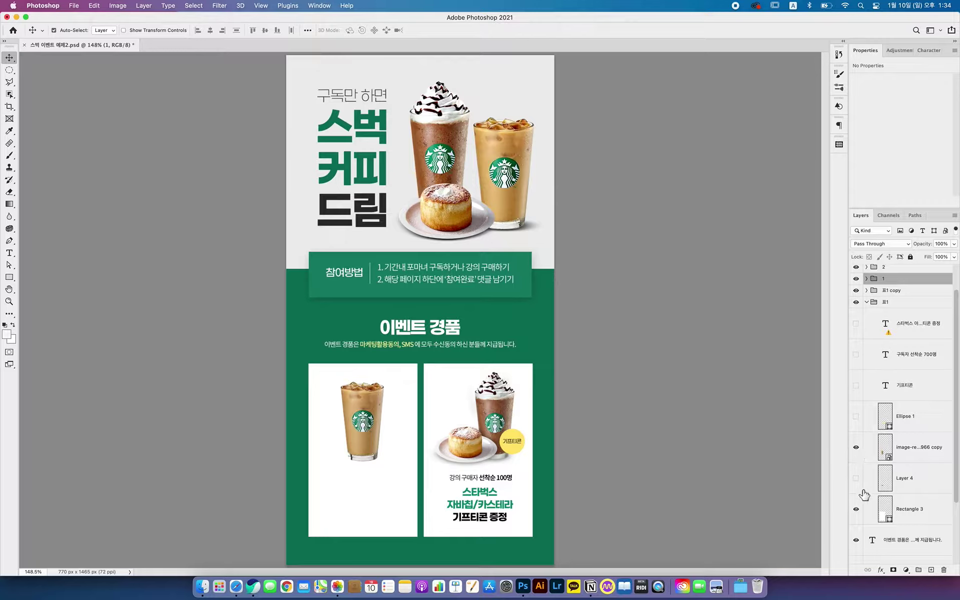
{"action": "left_click", "coordinate": [856, 385]}
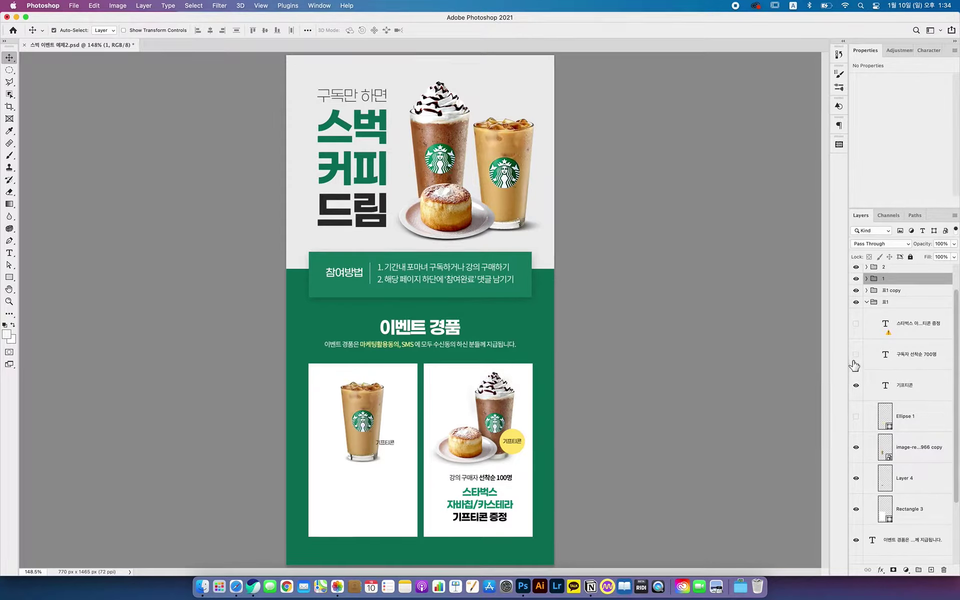
{"action": "left_click", "coordinate": [856, 417]}
- Show the 구독자 선착순 700명 line and the prize name text in 표1, and collapse the group
{"action": "left_click", "coordinate": [856, 354]}
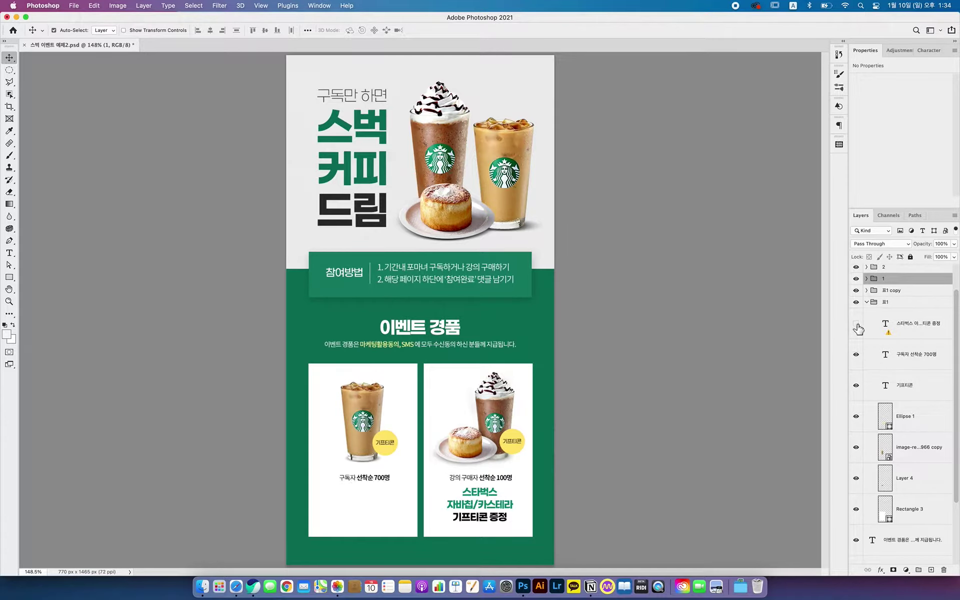
{"action": "left_click", "coordinate": [856, 323]}
{"action": "scroll", "coordinate": [870, 345], "scroll_direction": "up", "scroll_amount": 2}
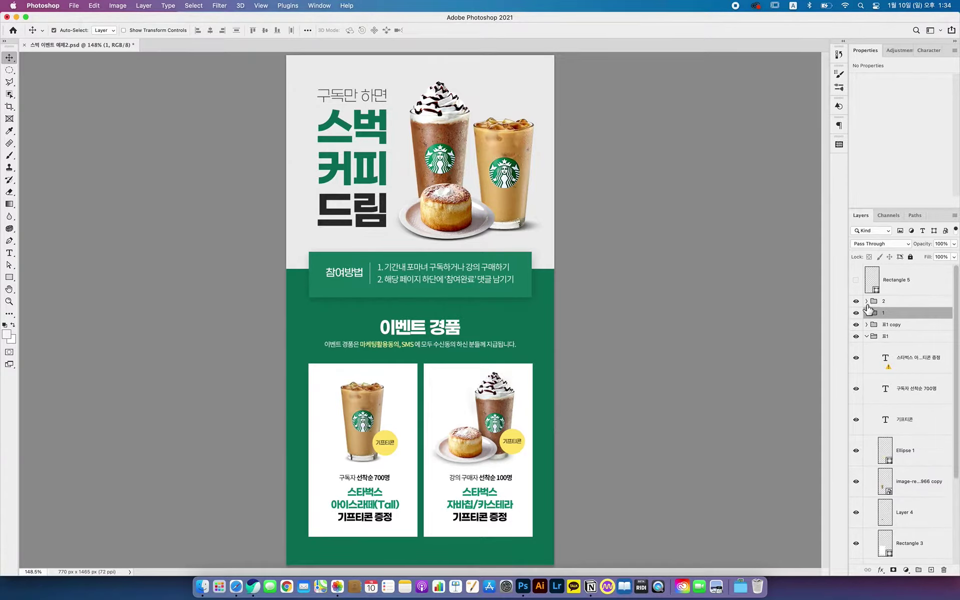
{"action": "left_click", "coordinate": [867, 337]}
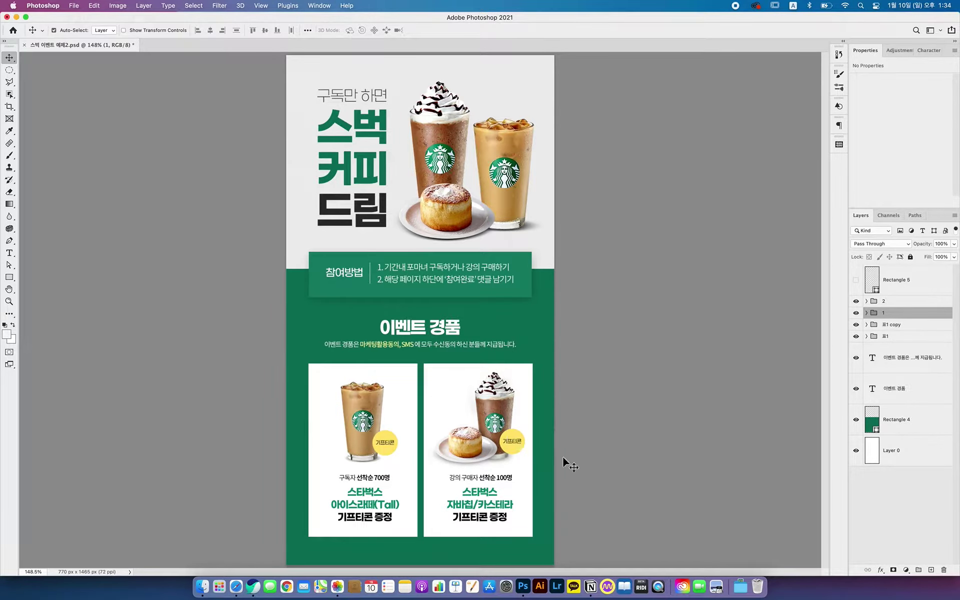
- Show the Rectangle 5 layer, check its bounds with Free Transform, and delete the layer
{"action": "left_click", "coordinate": [857, 281]}
{"action": "left_click", "coordinate": [916, 280]}
{"action": "key", "text": "super+t"}
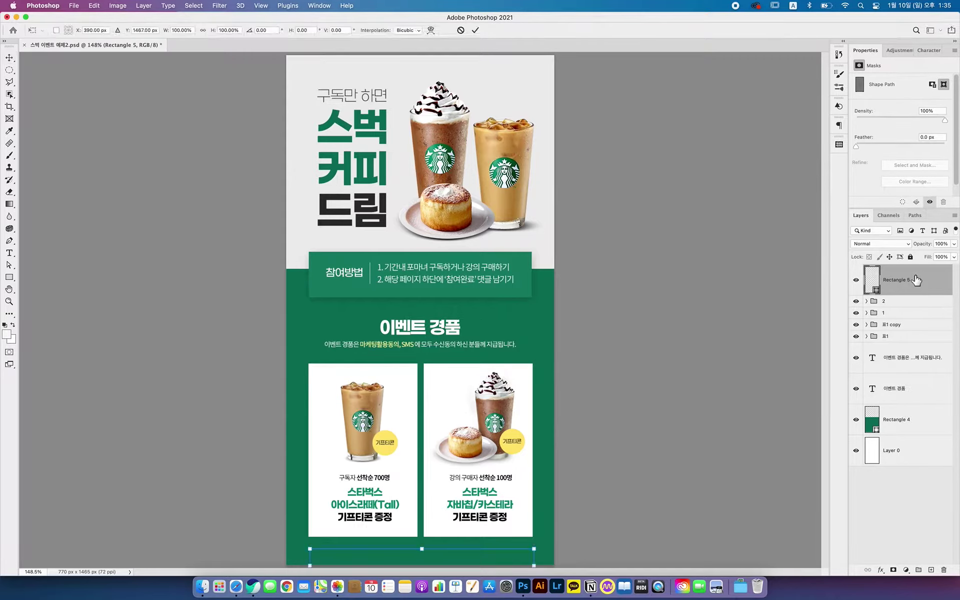
{"action": "key", "text": "Escape"}
{"action": "key", "text": "BackSpace"}
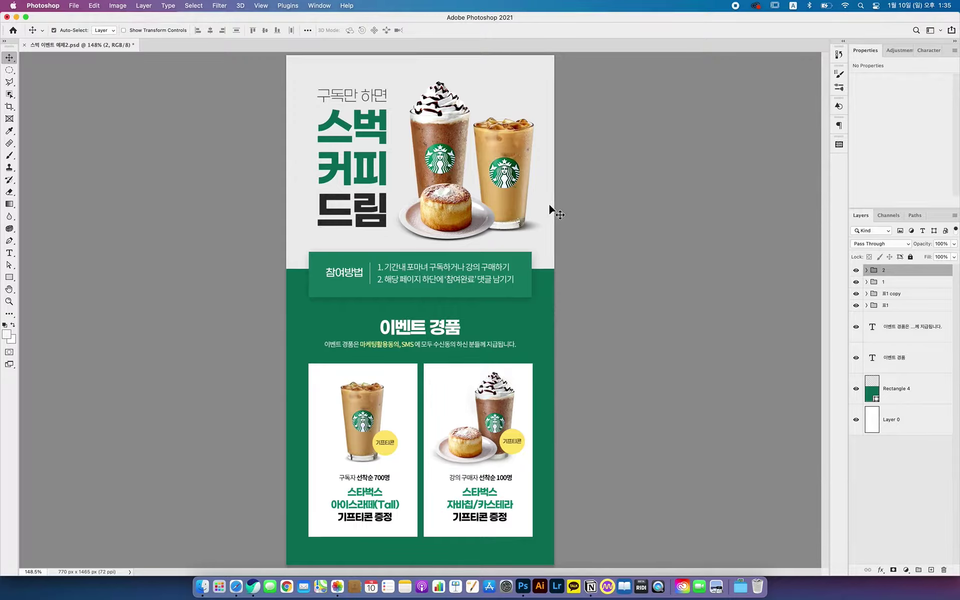
- Check the event design's width and height in the Canvas Size settings without changing them
{"action": "left_click", "coordinate": [121, 8]}
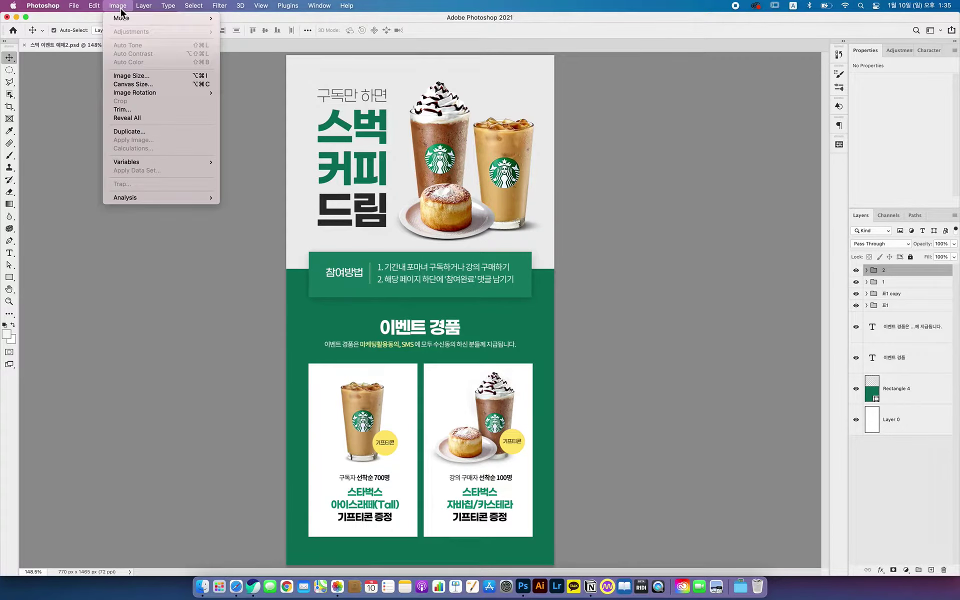
{"action": "left_click", "coordinate": [142, 86]}
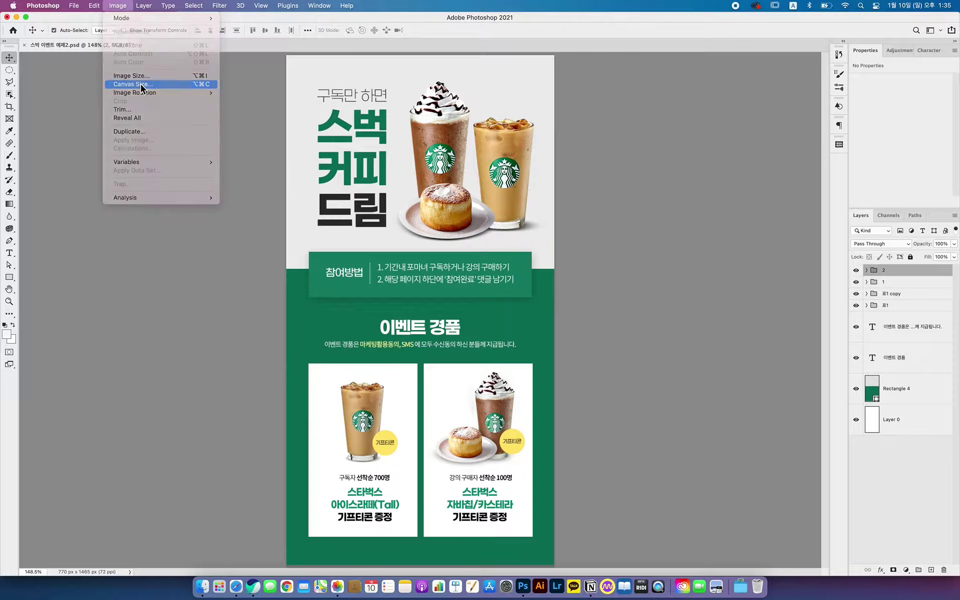
{"action": "double_click", "coordinate": [477, 274]}
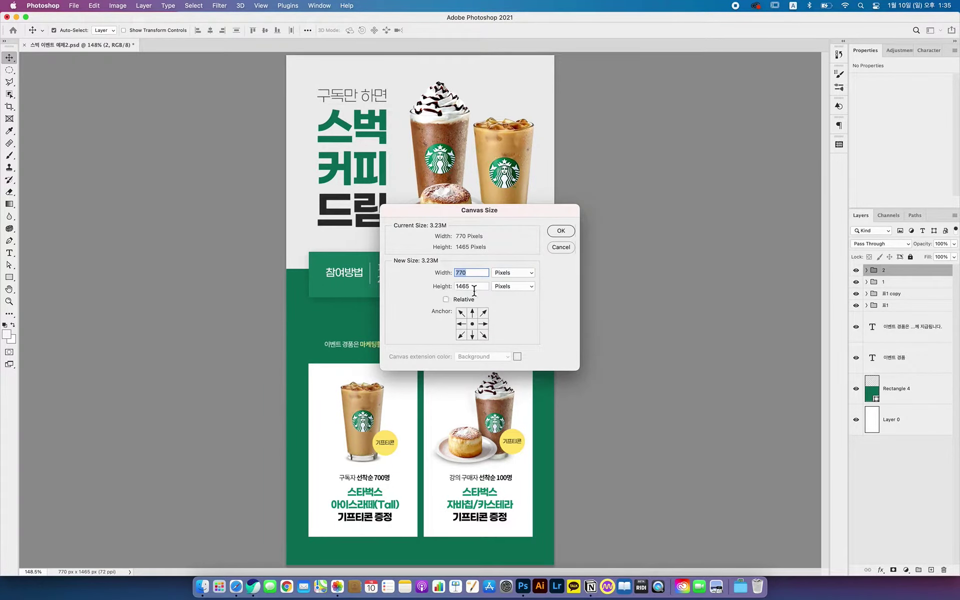
{"action": "double_click", "coordinate": [473, 287]}
{"action": "left_click", "coordinate": [558, 247]}
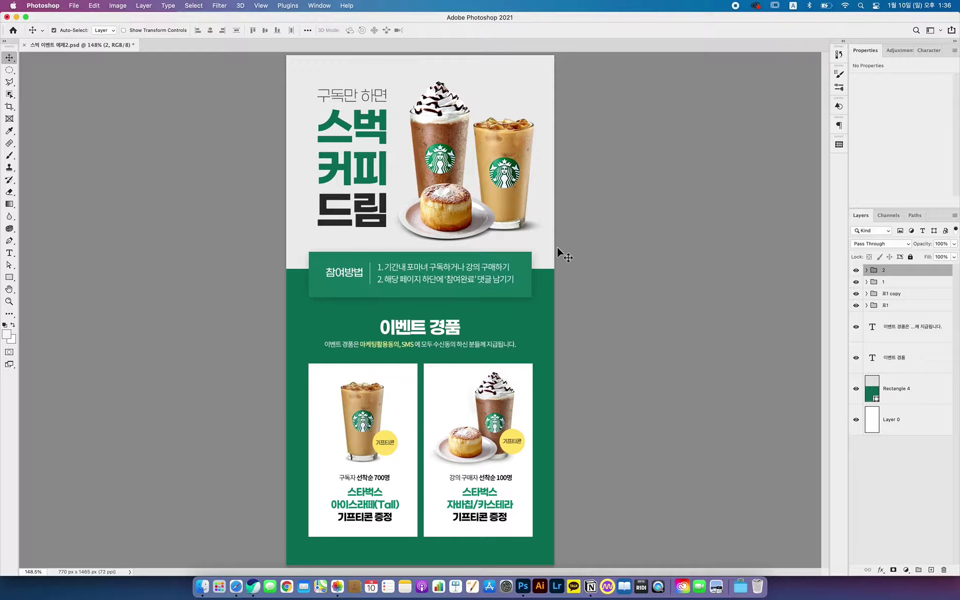
- Create a new document 770 px wide and 1700 px high at 72 pixels/inch in RGB Color with a white background
{"action": "left_click", "coordinate": [71, 6]}
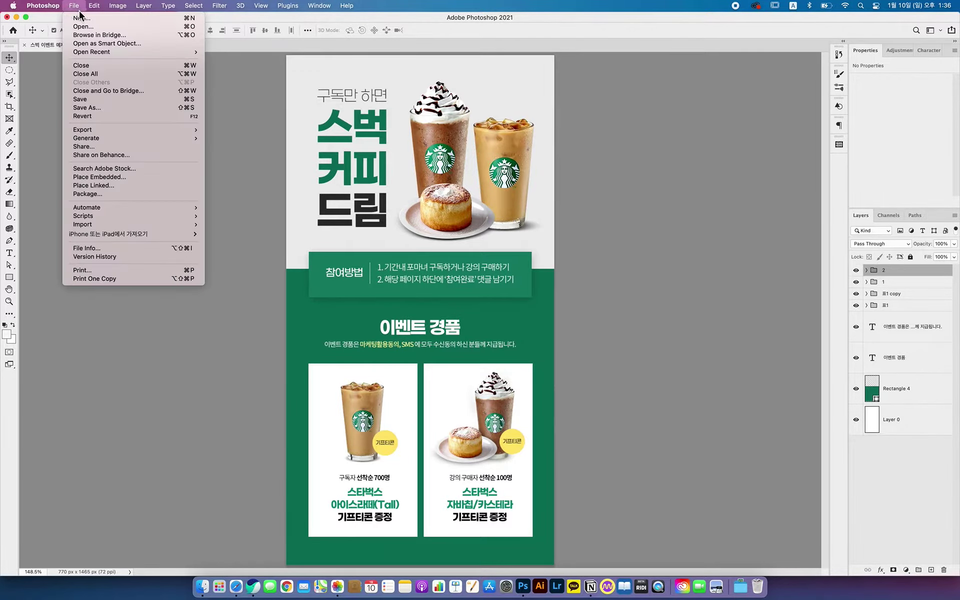
{"action": "left_click", "coordinate": [241, 94]}
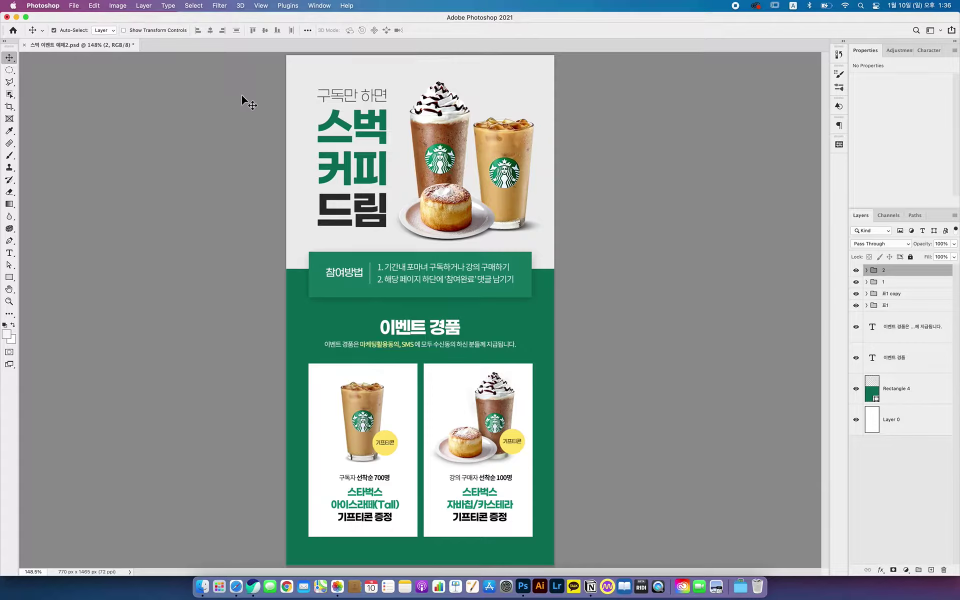
{"action": "key", "text": "super+n"}
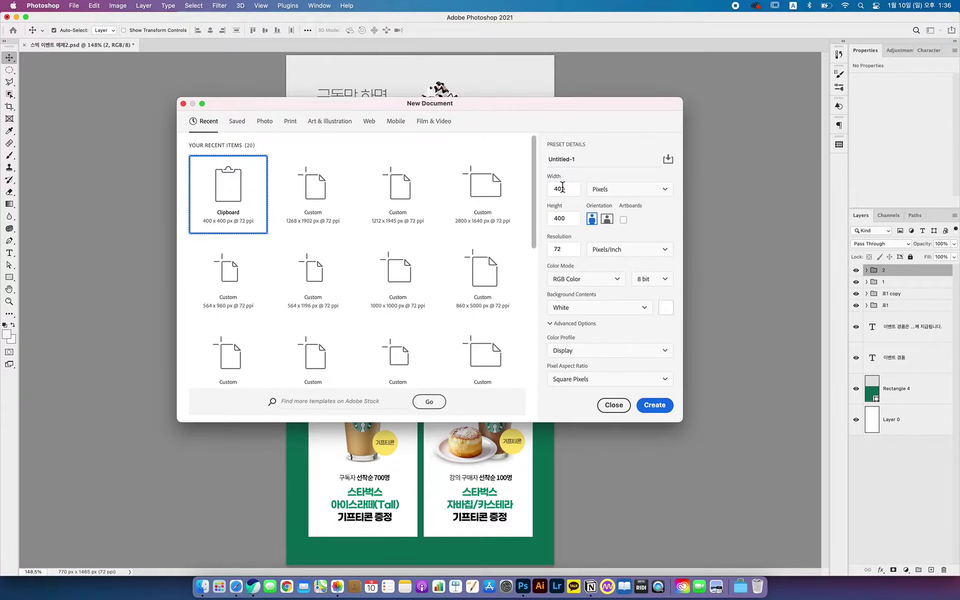
{"action": "type", "text": "770"}
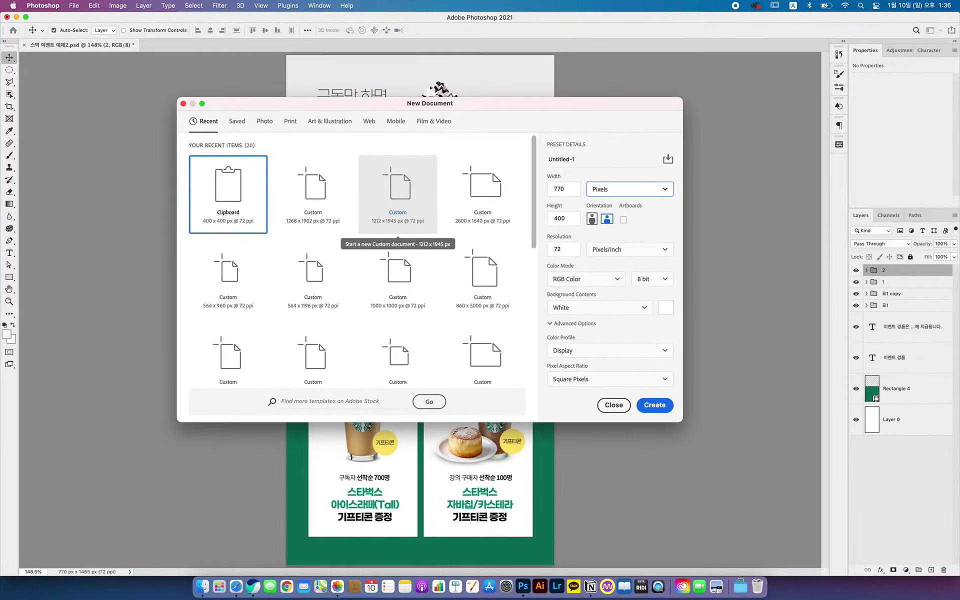
{"action": "key", "text": "Tab"}
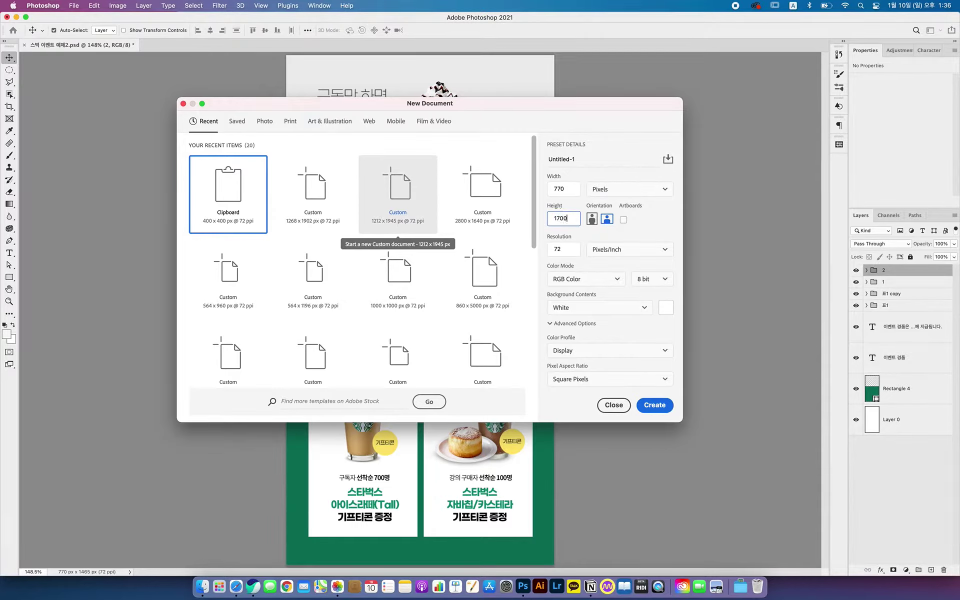
{"action": "left_click", "coordinate": [571, 249]}
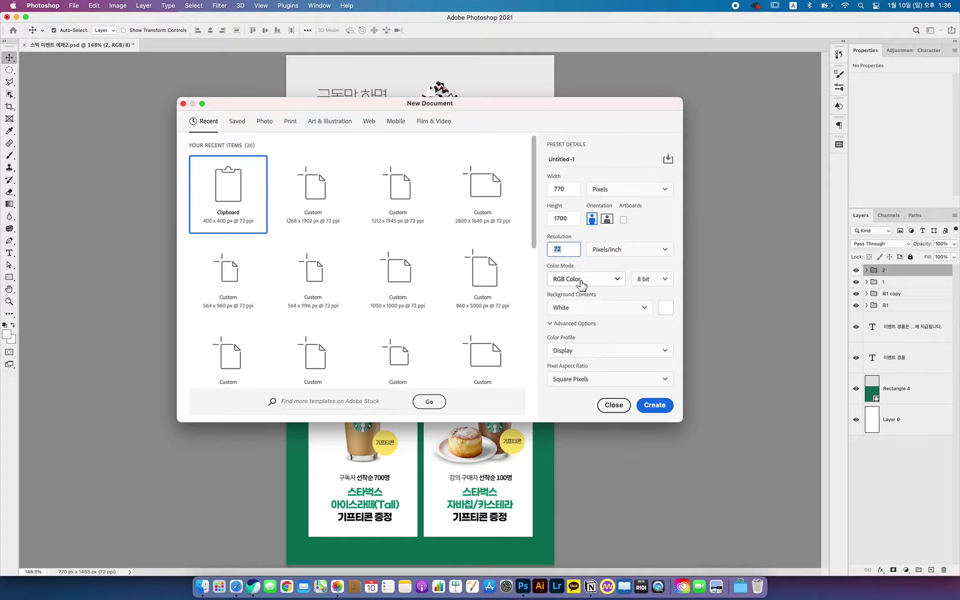
{"action": "left_click", "coordinate": [657, 407]}
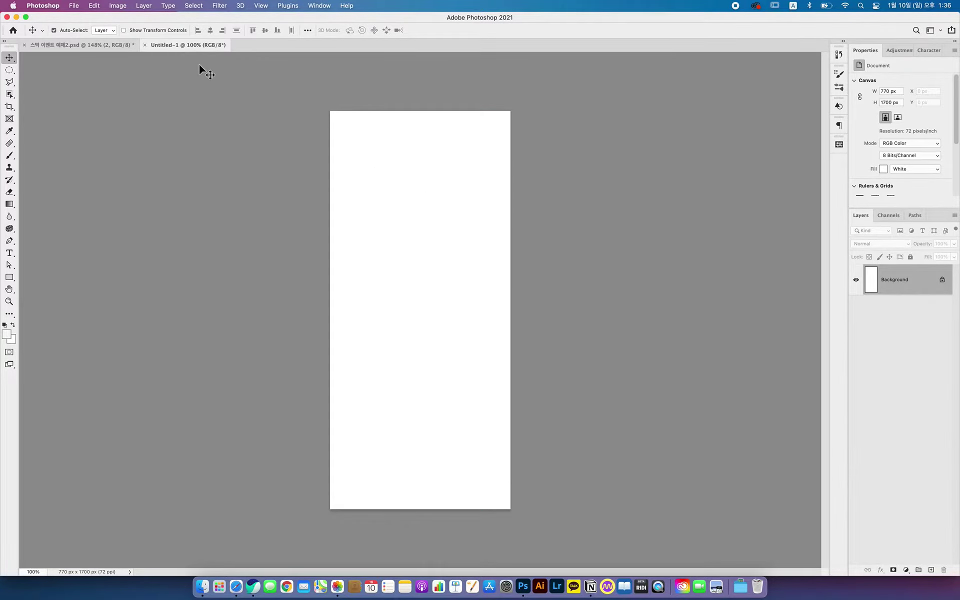
- Place the event design and the new blank document side by side in the 2-up Vertical arrangement
{"action": "left_click", "coordinate": [103, 45]}
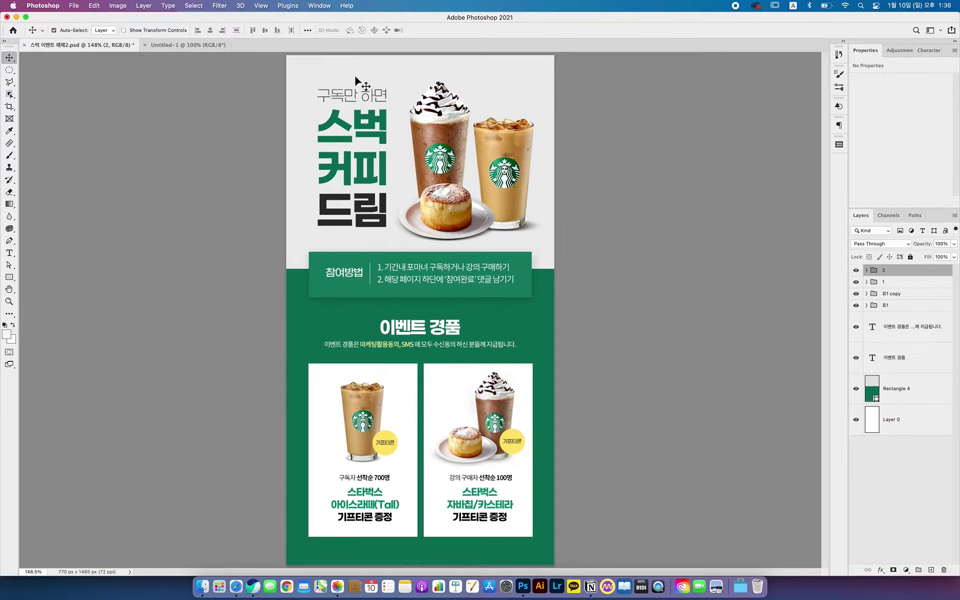
{"action": "left_click", "coordinate": [320, 7]}
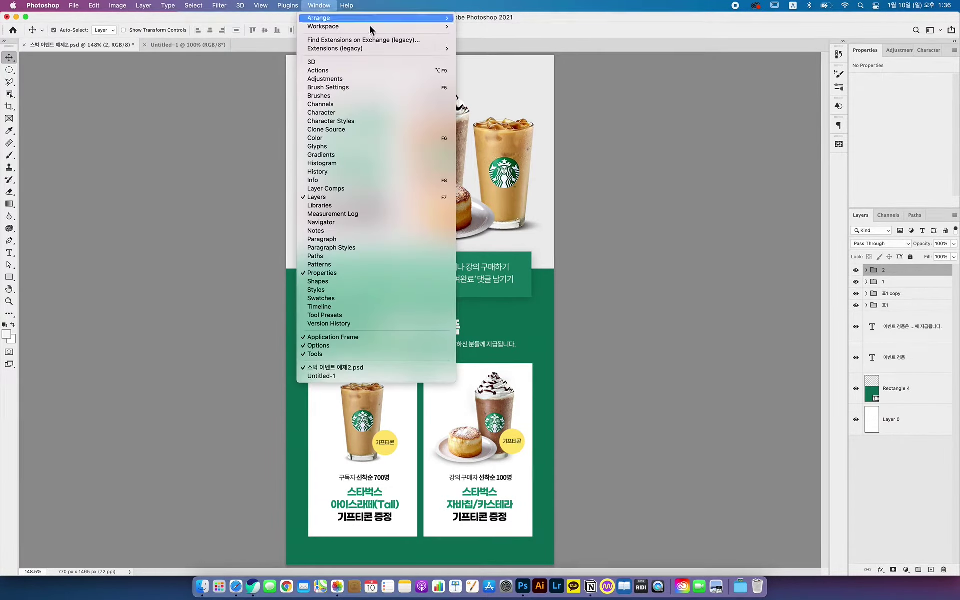
{"action": "left_click", "coordinate": [592, 123]}
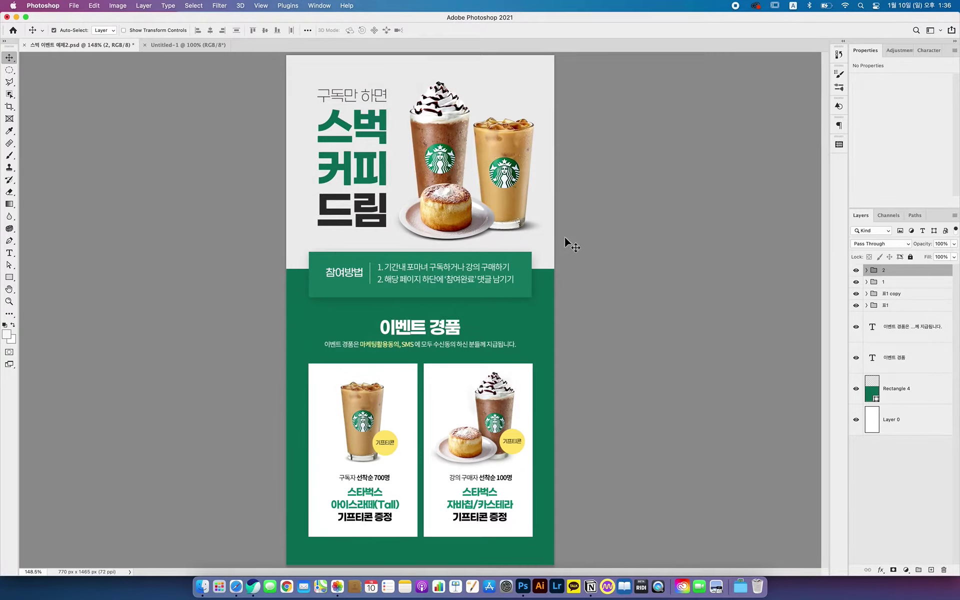
{"action": "left_click", "coordinate": [560, 213]}
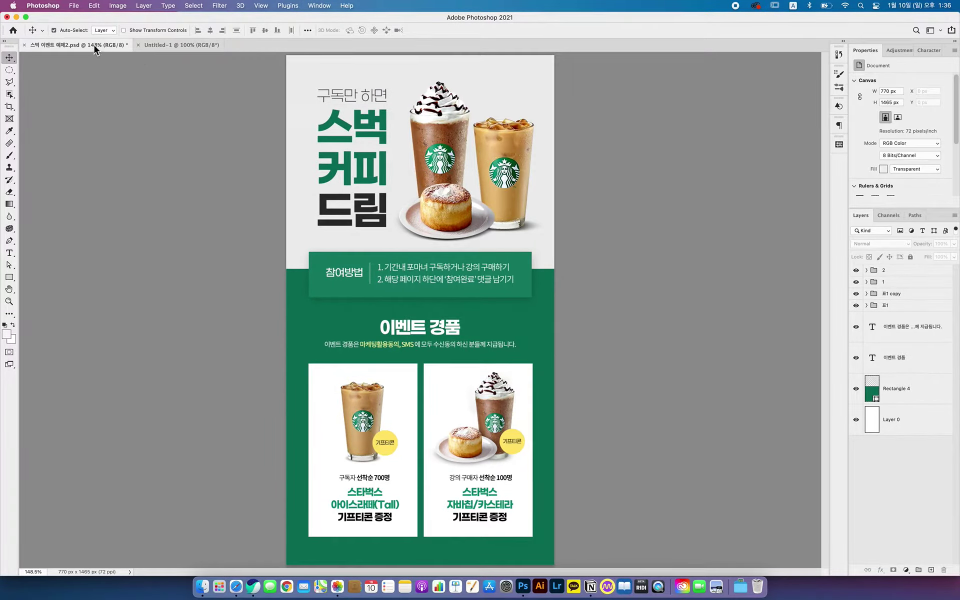
{"action": "left_click", "coordinate": [314, 6]}
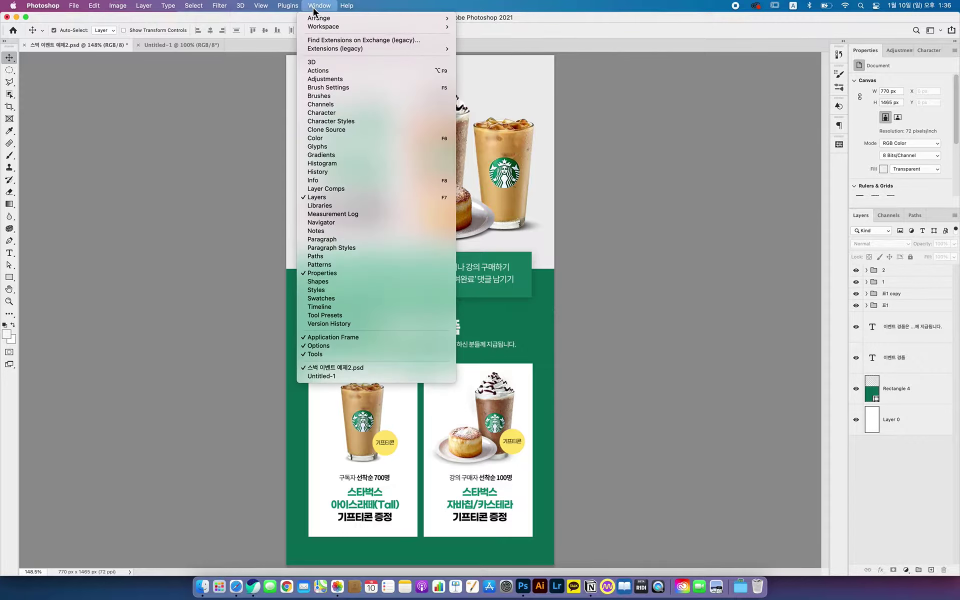
{"action": "mouse_move", "coordinate": [317, 18]}
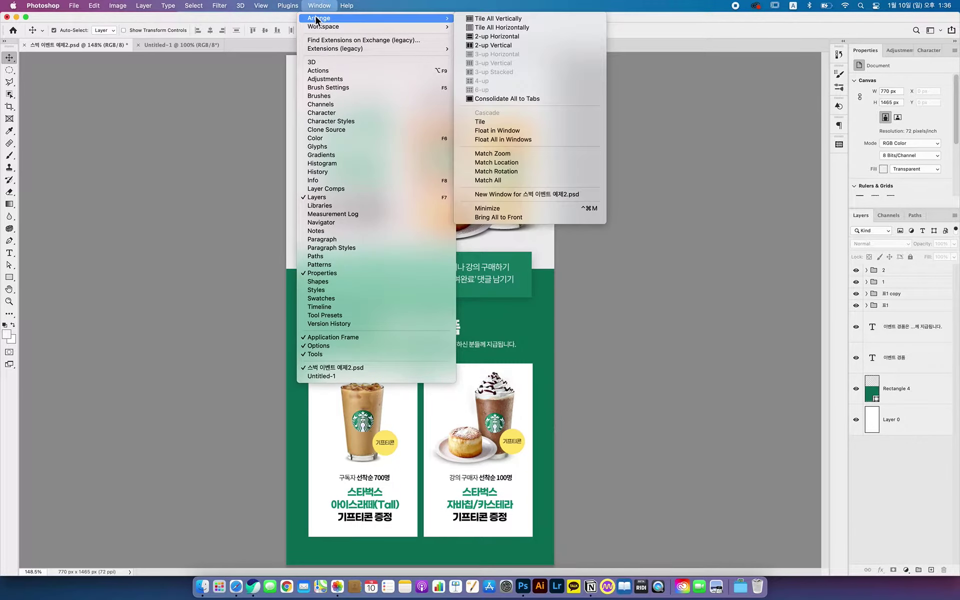
{"action": "left_click", "coordinate": [515, 45]}
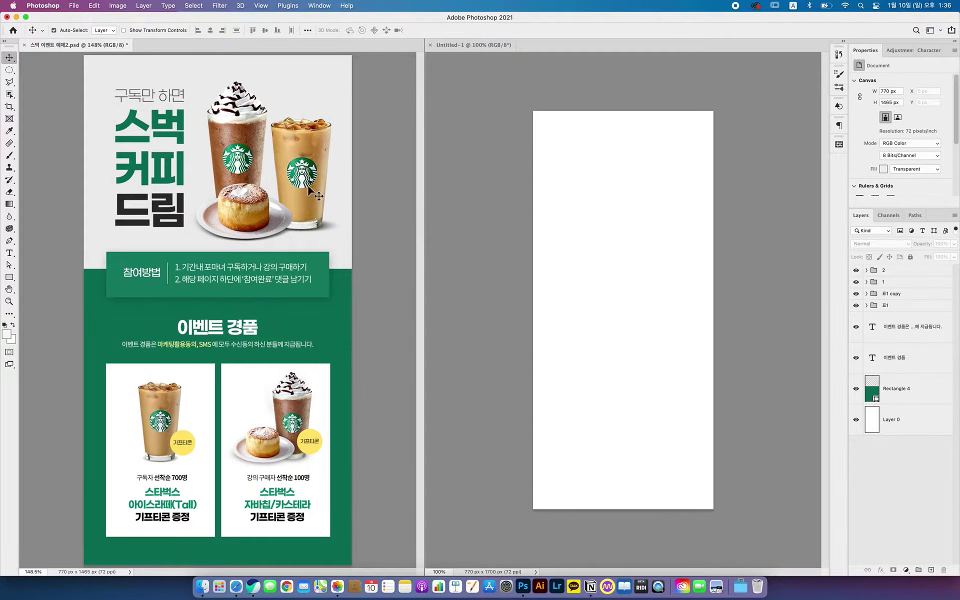
{"action": "key", "text": "z"}
{"action": "left_click", "coordinate": [596, 189]}
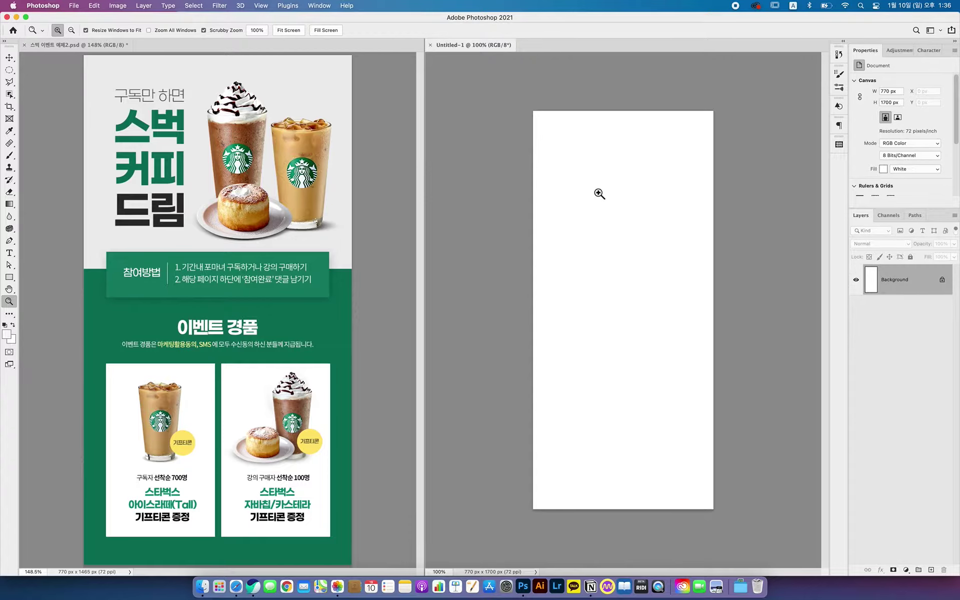
{"action": "left_click_drag", "start_coordinate": [594, 193], "coordinate": [609, 193]}
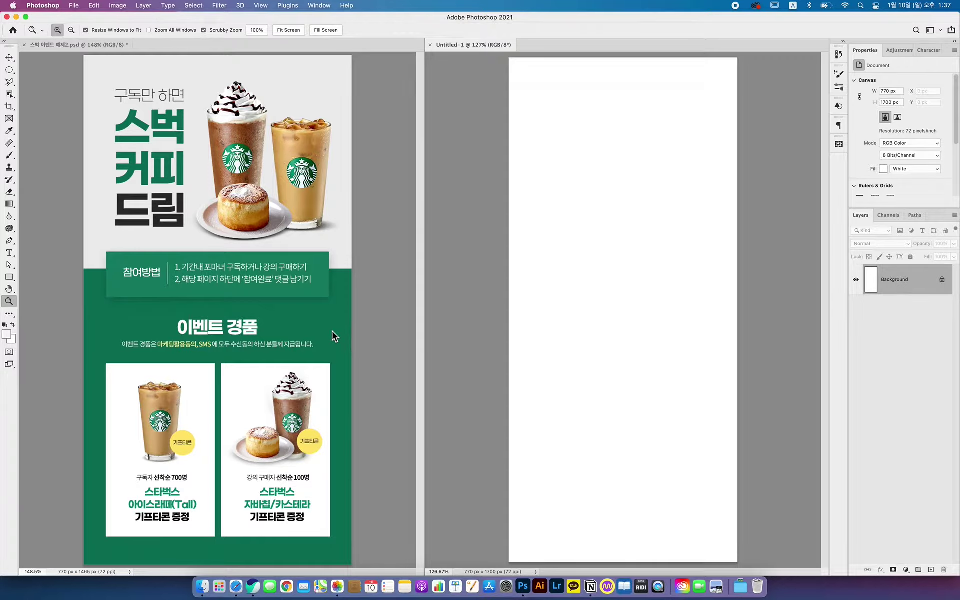
- Outline the light grey upper section of the event design with the Rectangular Marquee tool
{"action": "left_click", "coordinate": [9, 70]}
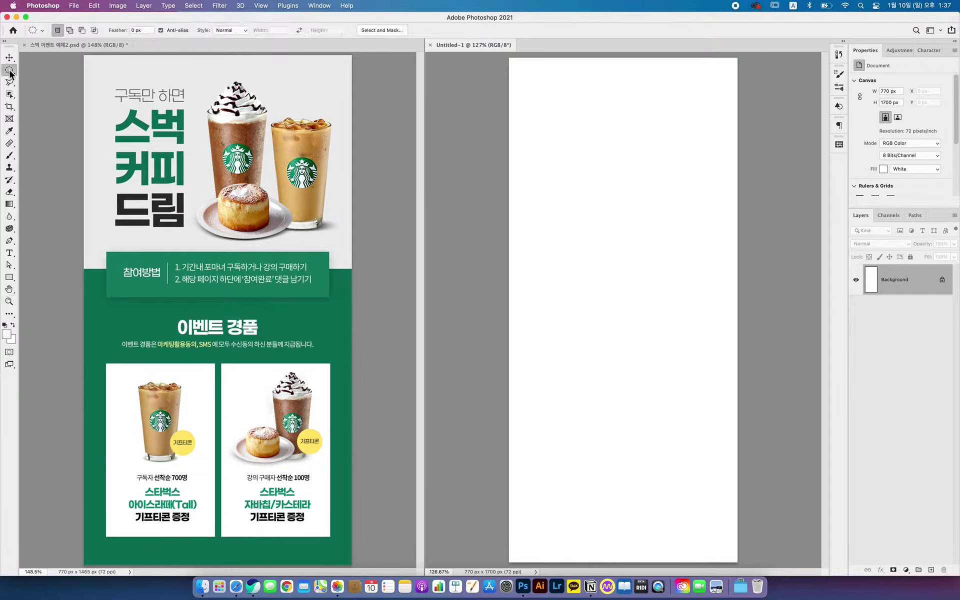
{"action": "right_click", "coordinate": [11, 77]}
{"action": "left_click", "coordinate": [46, 72]}
{"action": "left_click", "coordinate": [75, 61]}
{"action": "left_click_drag", "start_coordinate": [79, 58], "coordinate": [360, 272]}
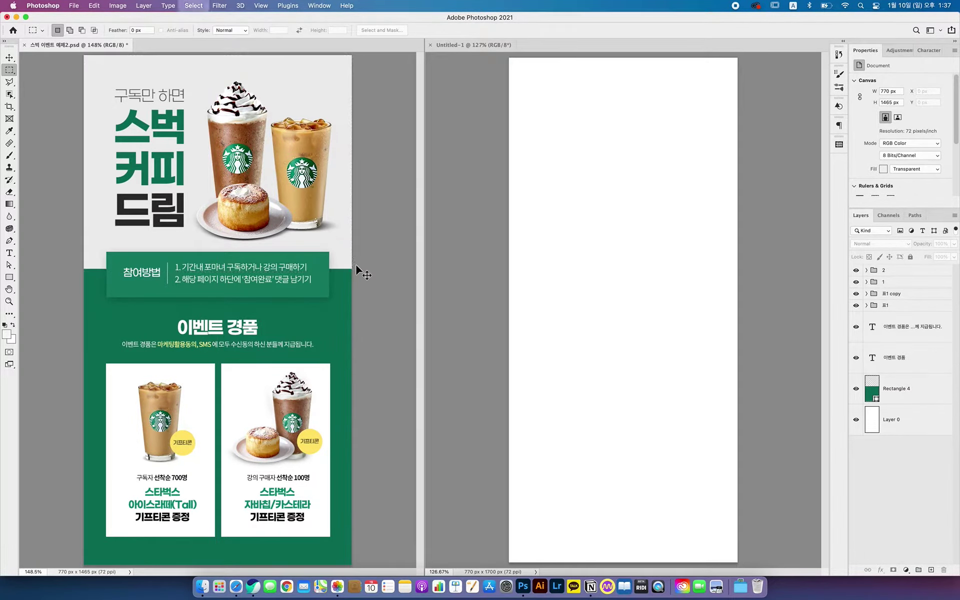
- Set the Rectangle tool to no stroke and a fill of #ededed sampled from the event design's light grey background
{"action": "left_click", "coordinate": [9, 277]}
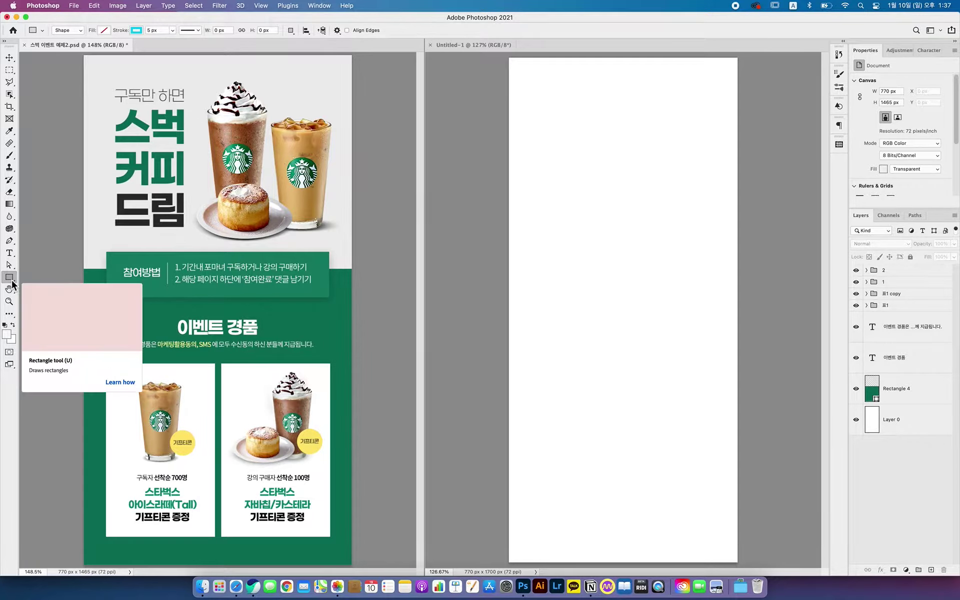
{"action": "left_click", "coordinate": [136, 30]}
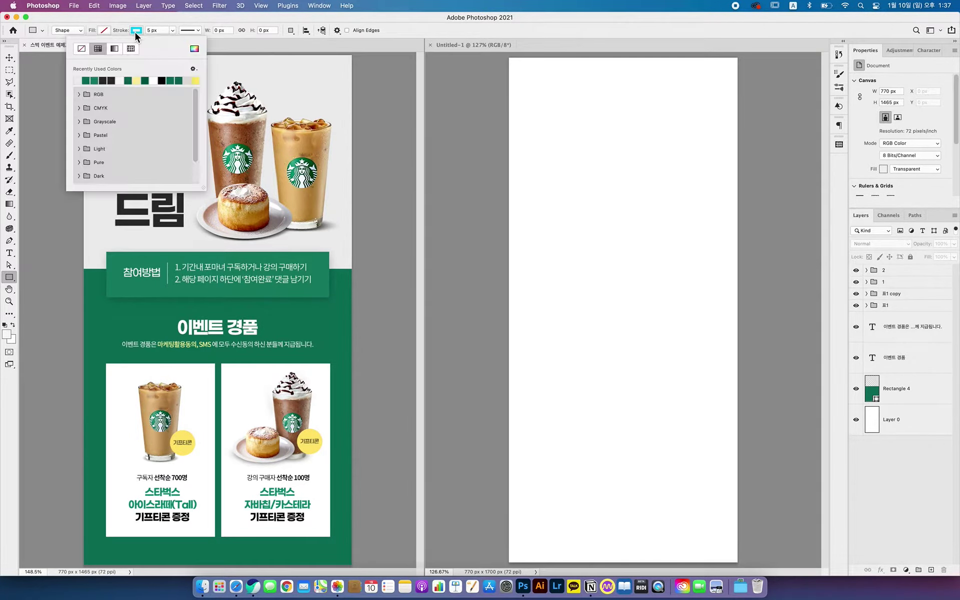
{"action": "left_click", "coordinate": [82, 49]}
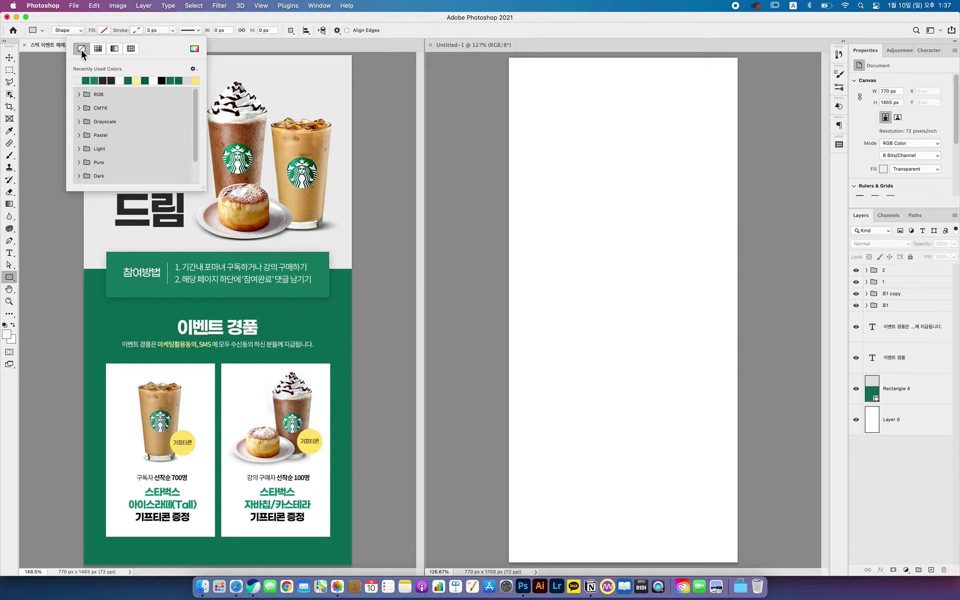
{"action": "left_click", "coordinate": [105, 31]}
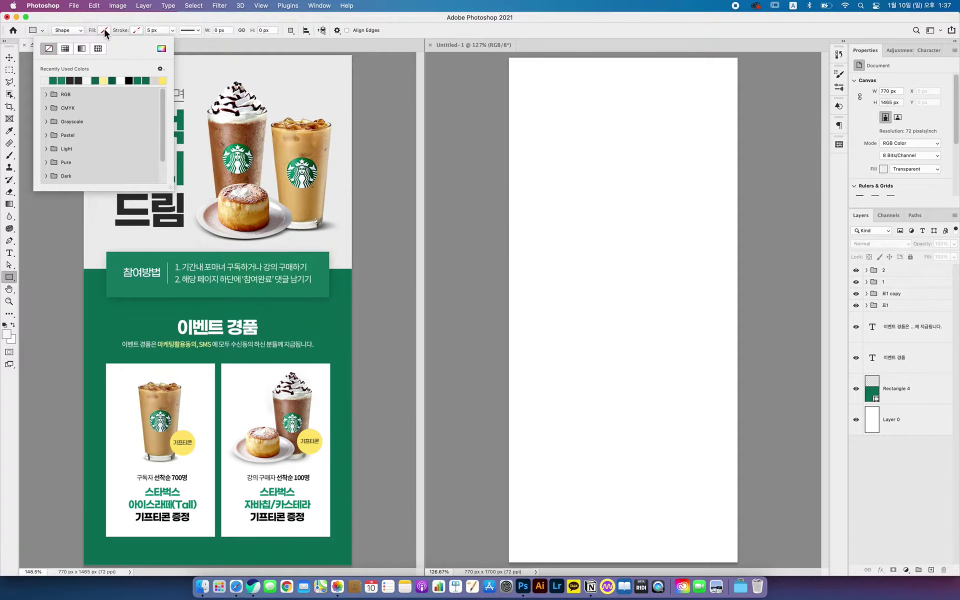
{"action": "left_click", "coordinate": [161, 49]}
{"action": "left_click", "coordinate": [293, 84]}
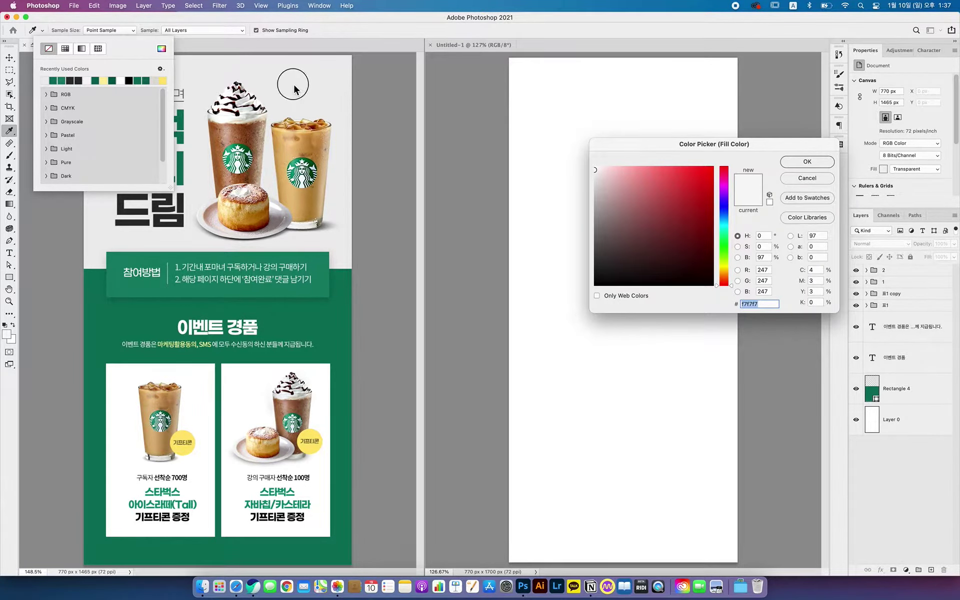
{"action": "left_click", "coordinate": [293, 84]}
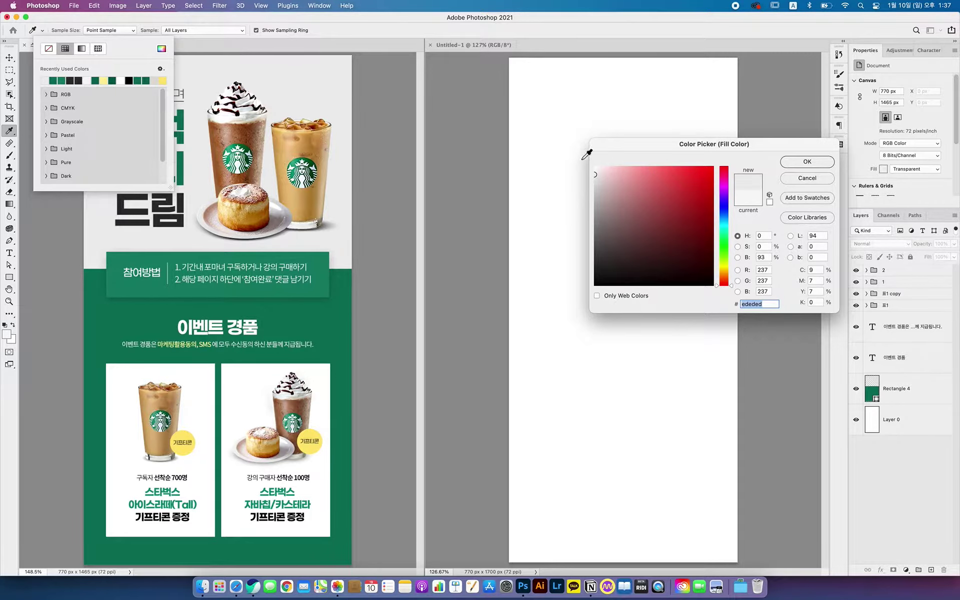
{"action": "left_click", "coordinate": [824, 163]}
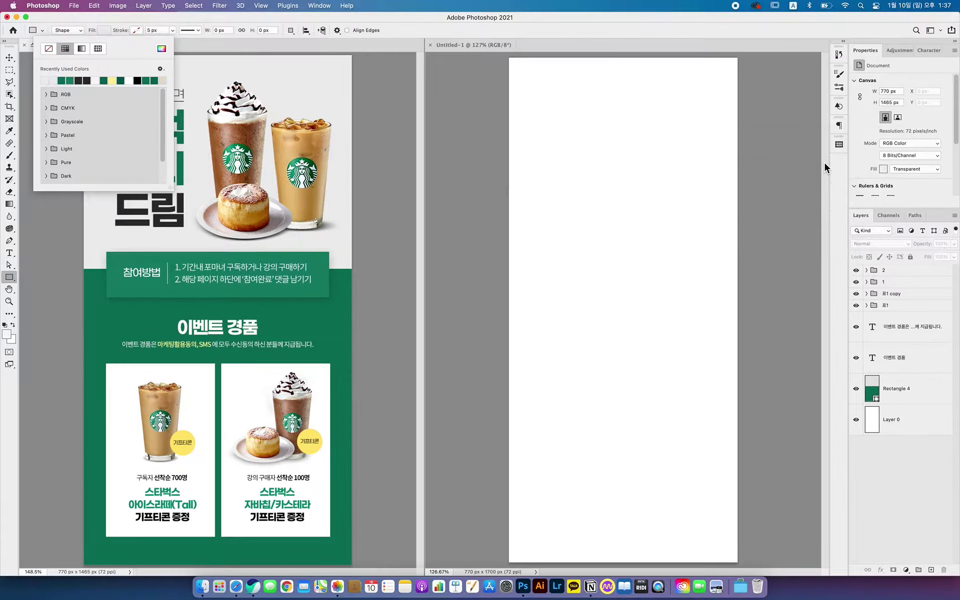
- Draw a light grey rectangle about 836 x 696 px covering the full width of the new document's upper part
{"action": "left_click", "coordinate": [504, 60]}
{"action": "left_click_drag", "start_coordinate": [504, 58], "coordinate": [752, 263]}
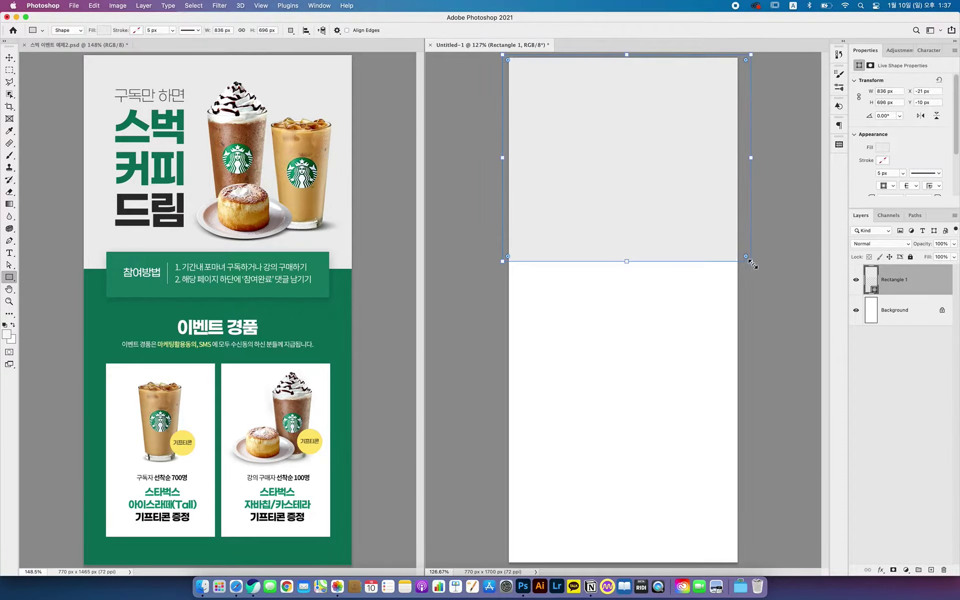
{"action": "left_click", "coordinate": [9, 58]}
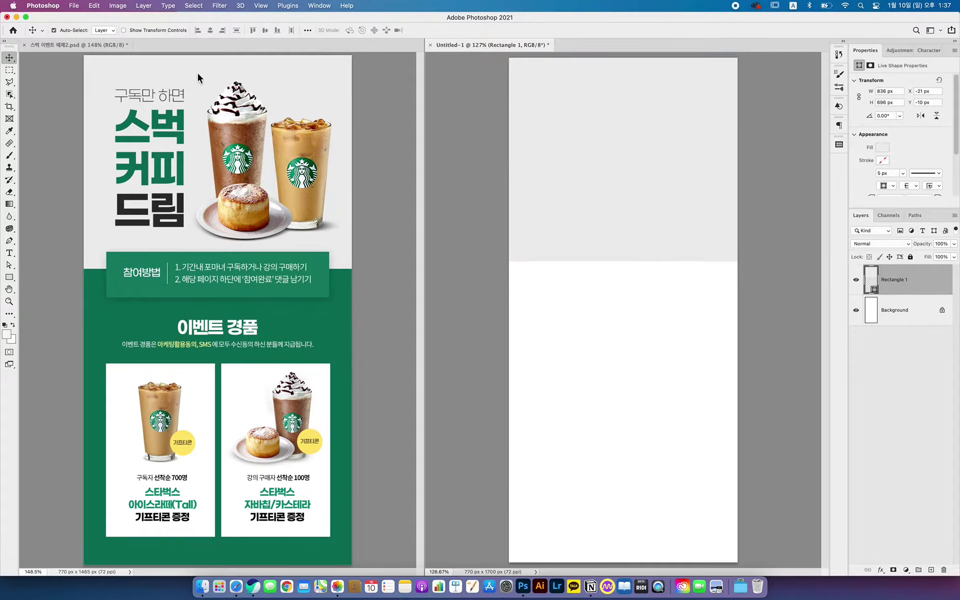
{"action": "left_click", "coordinate": [438, 139]}
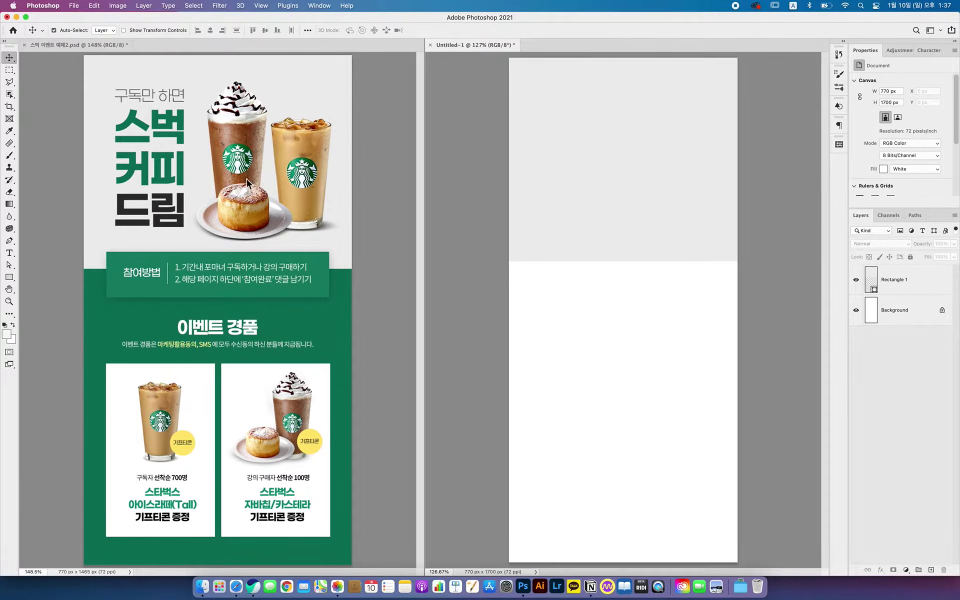
- Switch to the Naver Whale browser and search Naver for "기프티콘"
{"action": "left_click", "coordinate": [251, 590]}
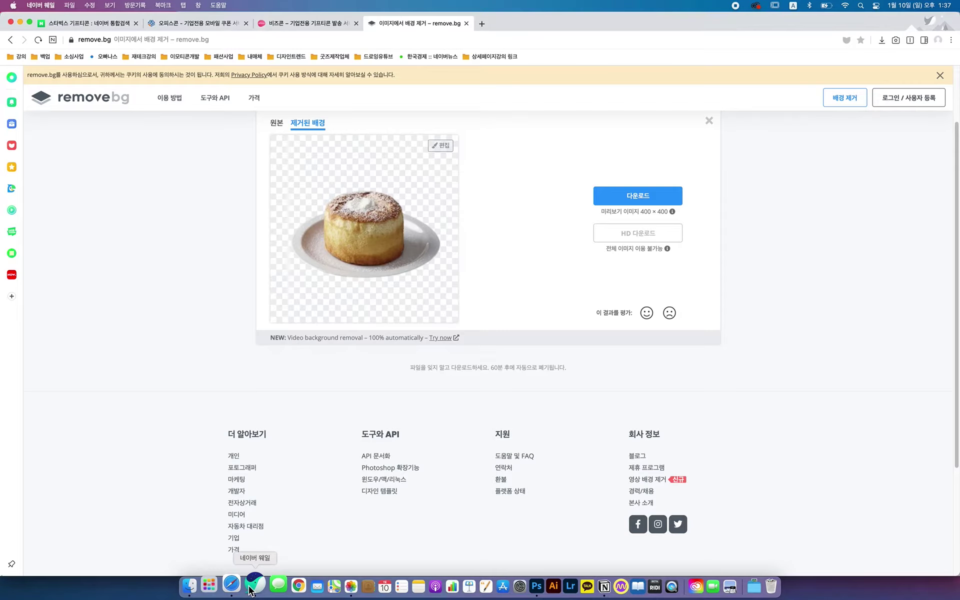
{"action": "left_click", "coordinate": [295, 23]}
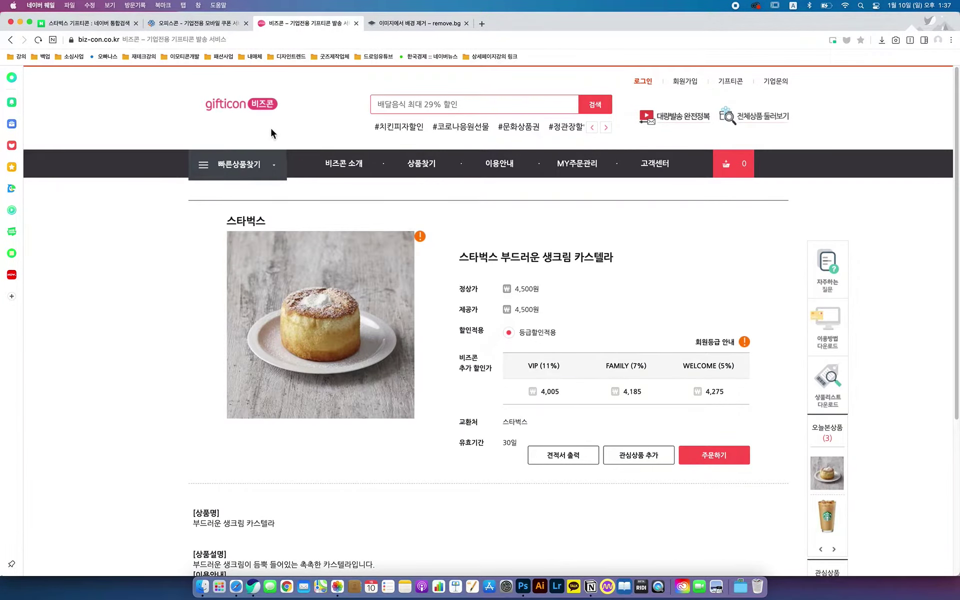
{"action": "key", "text": "super+1"}
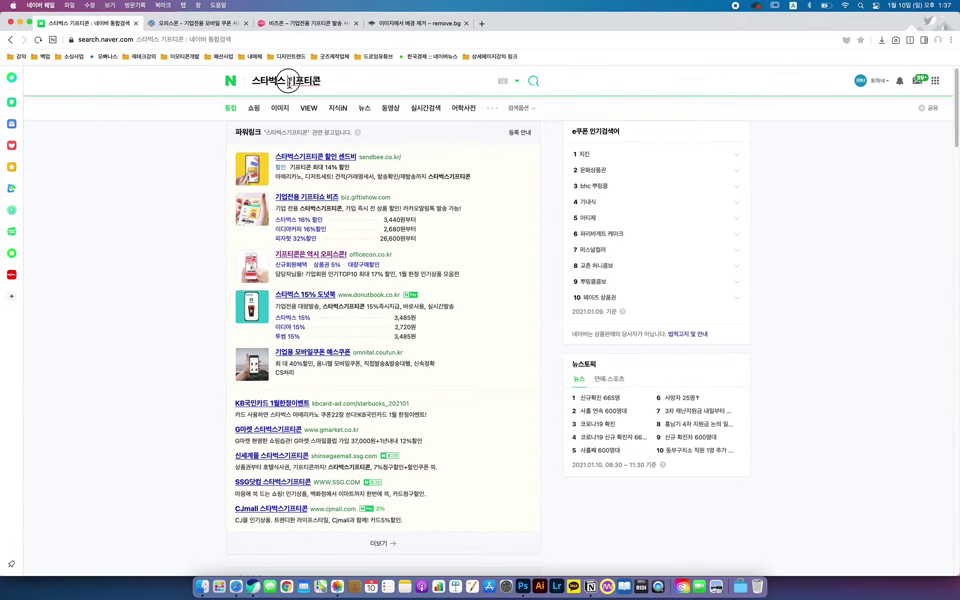
{"action": "left_click_drag", "start_coordinate": [289, 81], "coordinate": [231, 81]}
{"action": "key", "text": "BackSpace"}
{"action": "key", "text": "Return"}
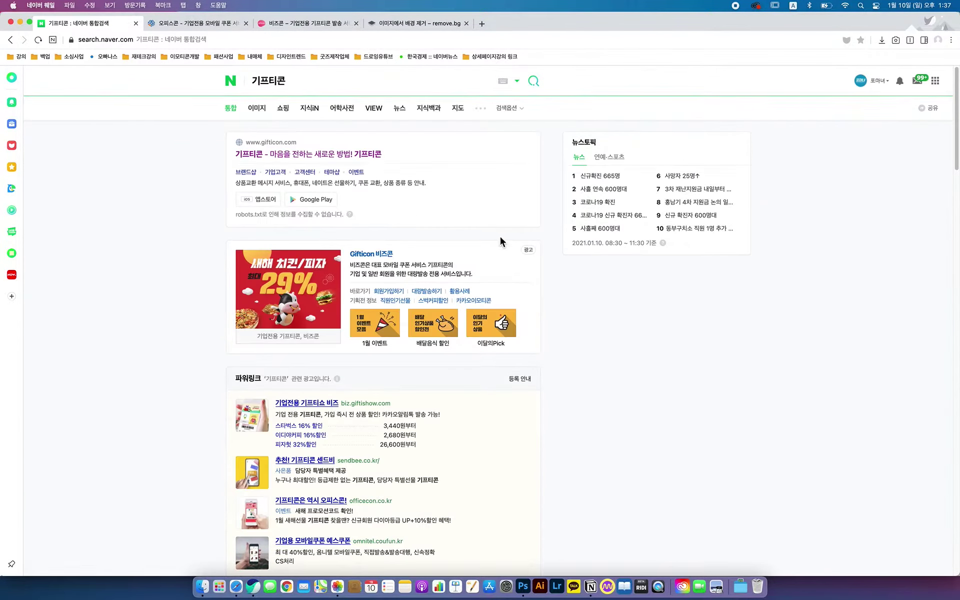
- Open the Gifticon 비즈콘 site from the search results and search its shop for "스타벅스"
{"action": "left_click", "coordinate": [379, 253]}
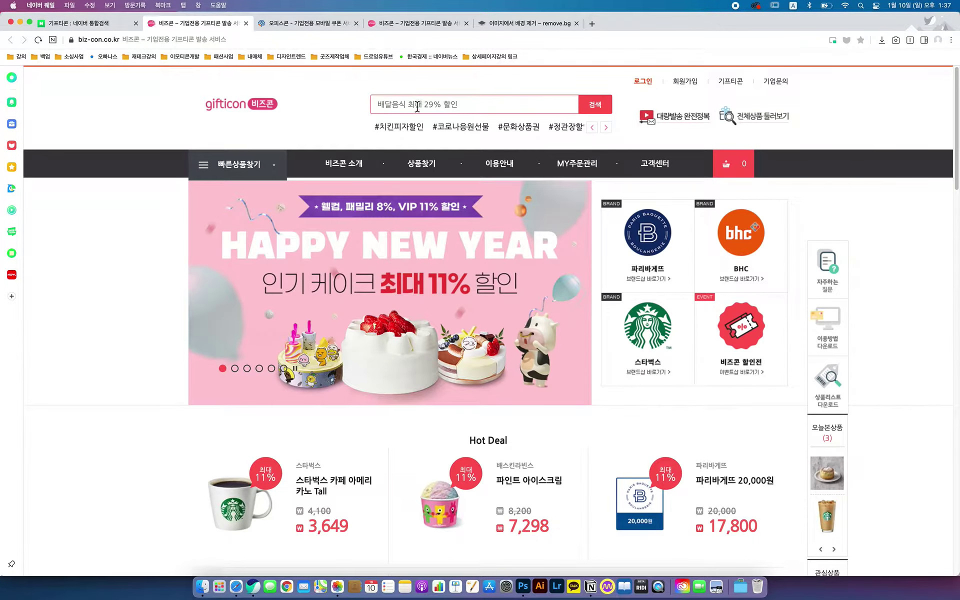
{"action": "left_click", "coordinate": [418, 106]}
{"action": "type", "text": "tmx"}
{"action": "key", "text": "BackSpace"}
{"action": "key", "text": "BackSpace"}
{"action": "key", "text": "Caps_Lock"}
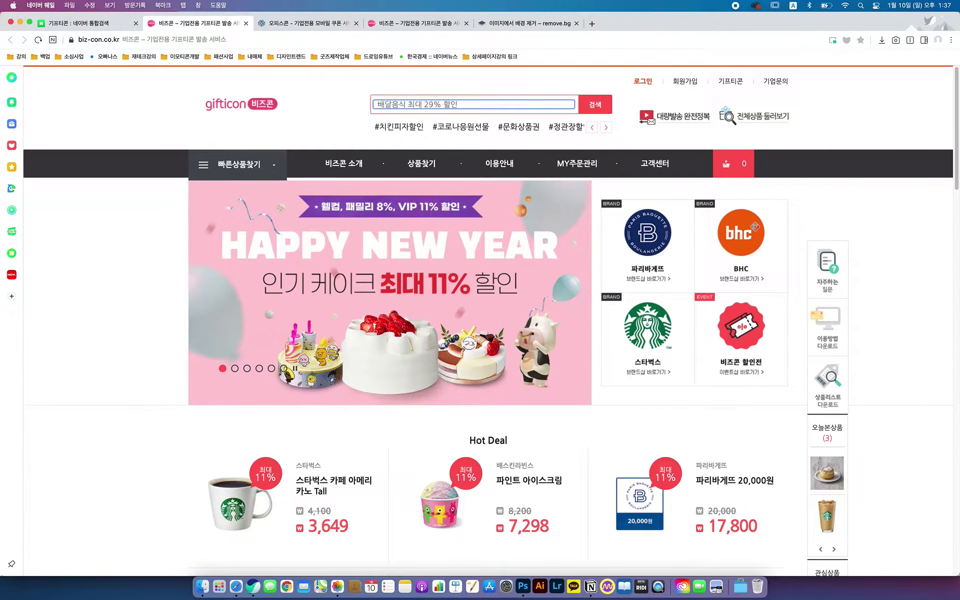
{"action": "type", "text": "스타벅스"}
{"action": "key", "text": "Return"}
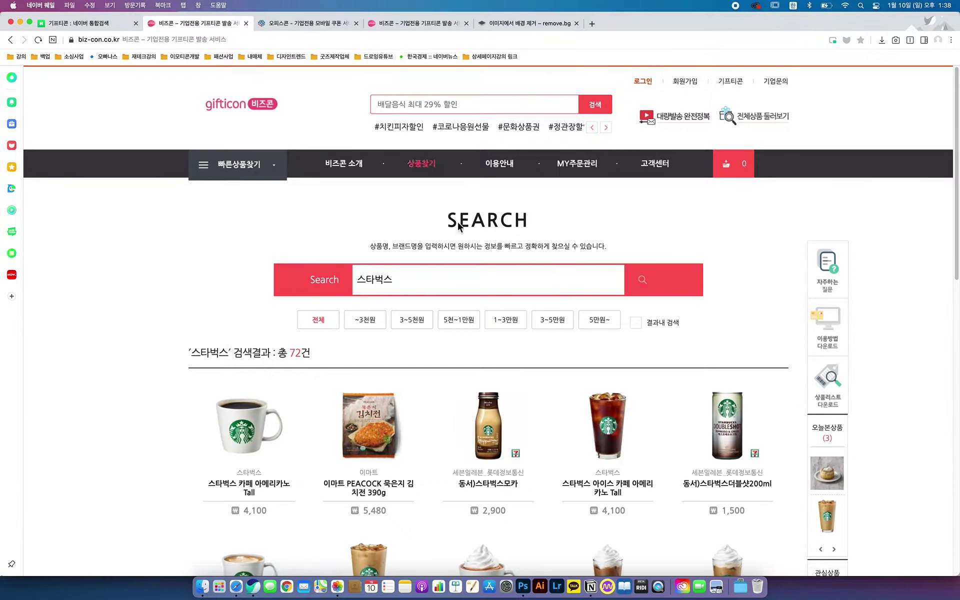
- Copy the product image of 스타벅스 아이스 카페 라떼 Tall and paste it into remove.bg to remove its background
{"action": "scroll", "coordinate": [484, 258], "scroll_direction": "down", "scroll_amount": 3}
{"action": "scroll", "coordinate": [484, 258], "scroll_direction": "up", "scroll_amount": 3}
{"action": "scroll", "coordinate": [517, 362], "scroll_direction": "down", "scroll_amount": 5}
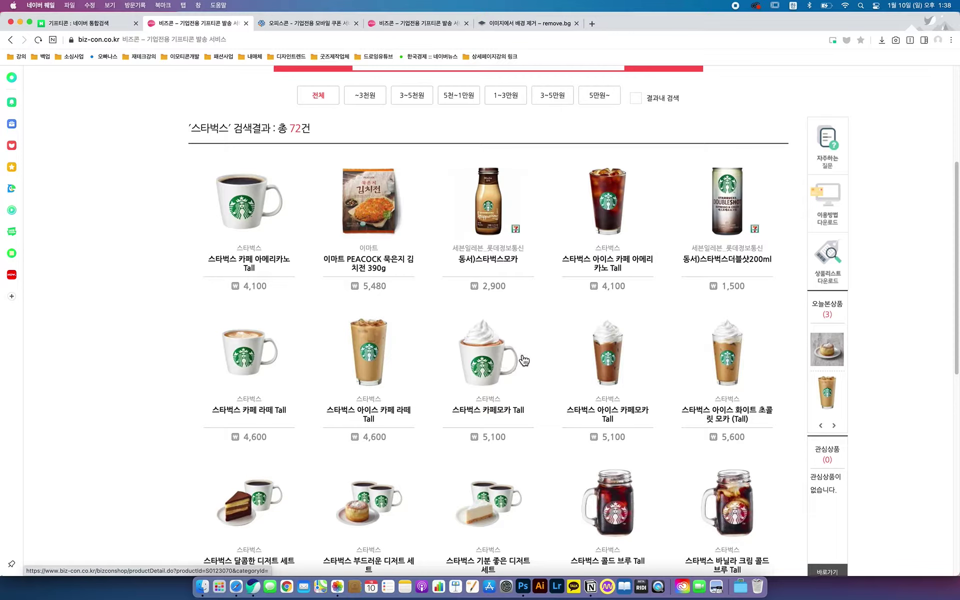
{"action": "left_click", "coordinate": [378, 351]}
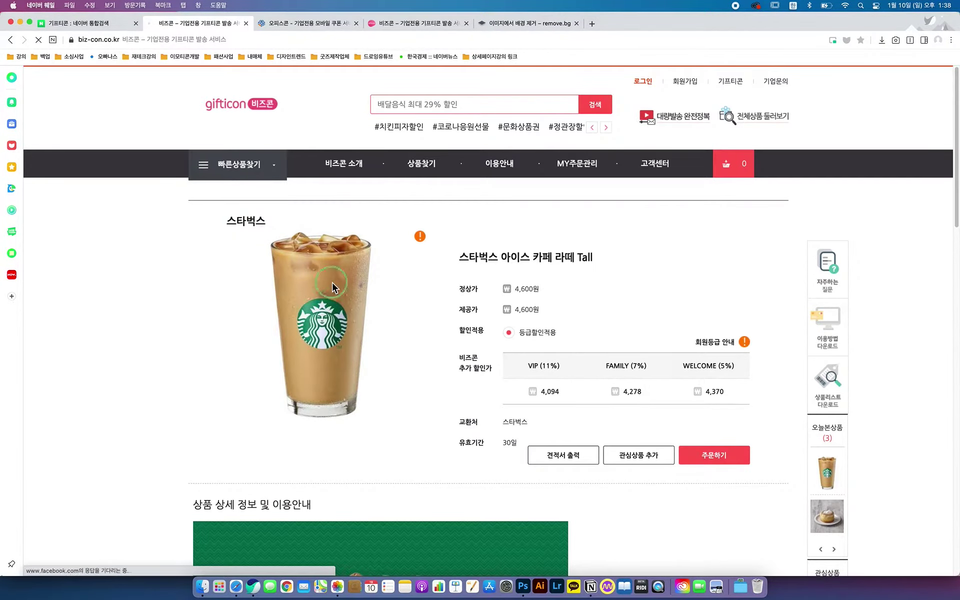
{"action": "right_click", "coordinate": [332, 283]}
{"action": "left_click", "coordinate": [364, 333]}
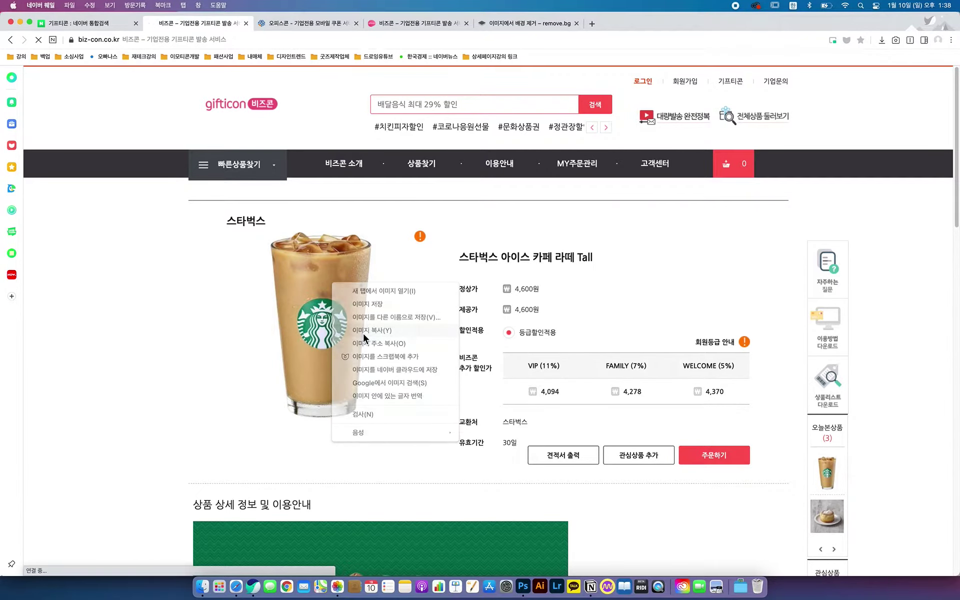
{"action": "left_click", "coordinate": [496, 25]}
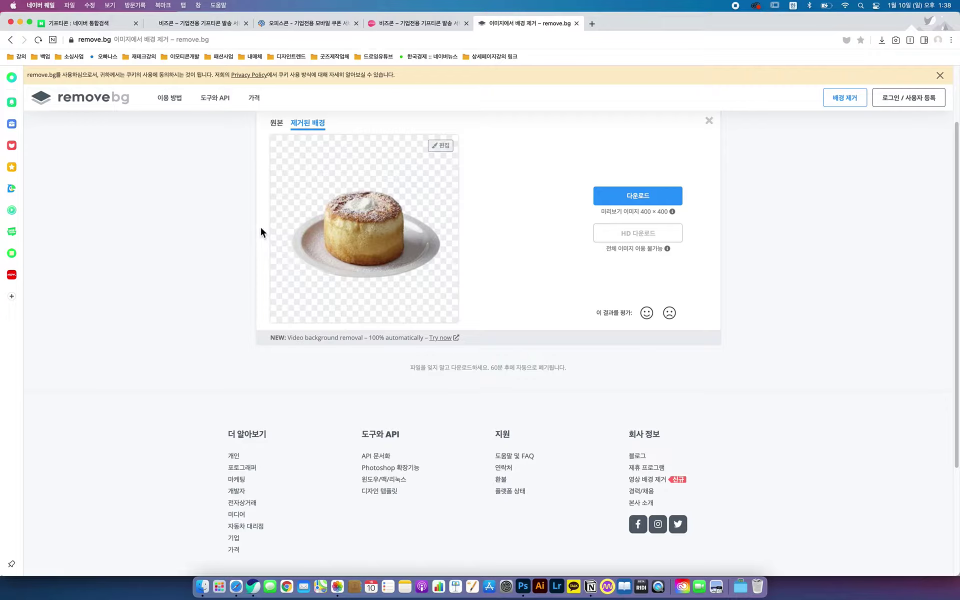
{"action": "key", "text": "super+v"}
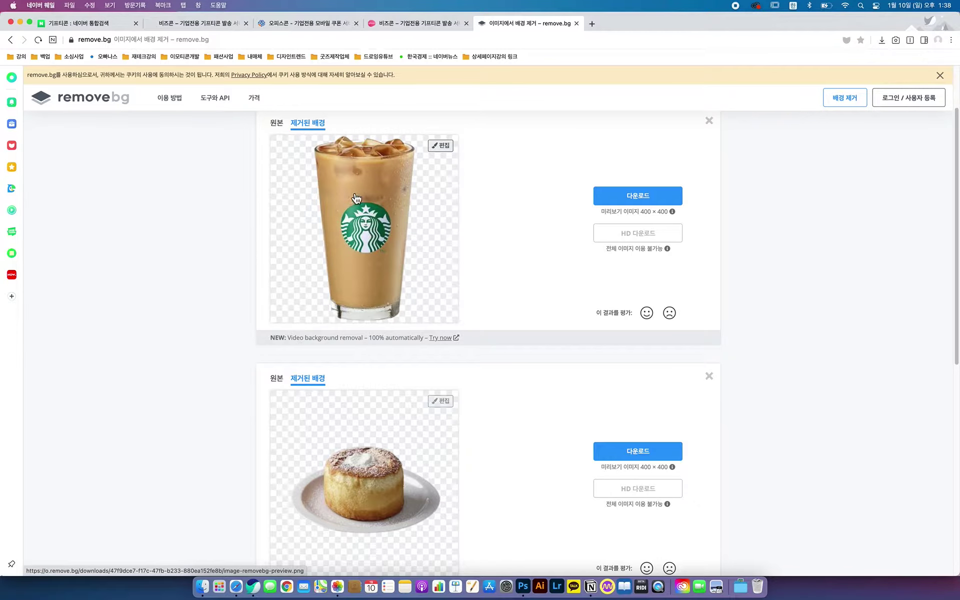
- Return to the shop's 스타벅스 results, load more products and open 스타벅스 부드러운 생크림 카스텔라
{"action": "left_click", "coordinate": [220, 23]}
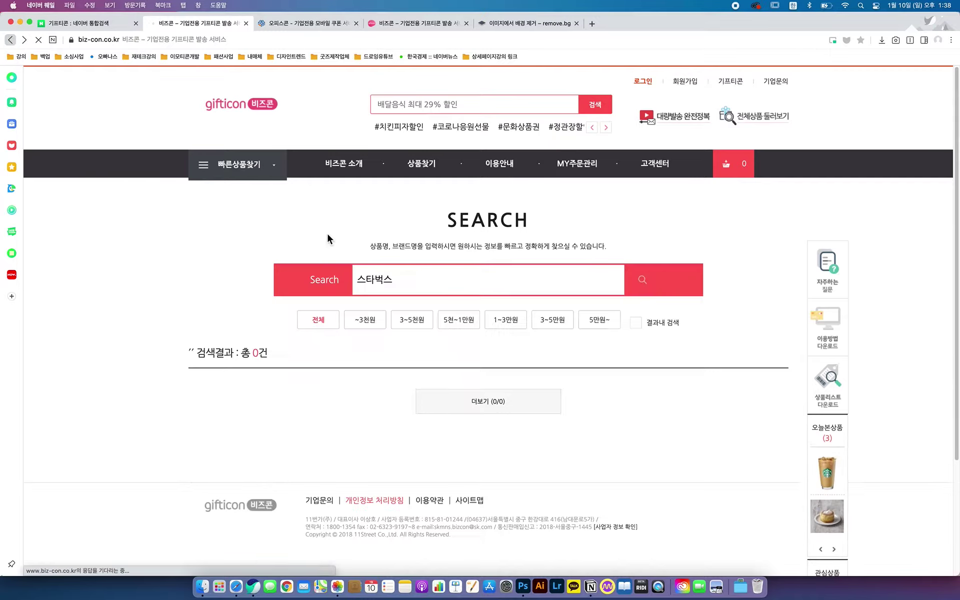
{"action": "scroll", "coordinate": [545, 318], "scroll_direction": "down", "scroll_amount": 10}
{"action": "scroll", "coordinate": [671, 342], "scroll_direction": "down", "scroll_amount": 7}
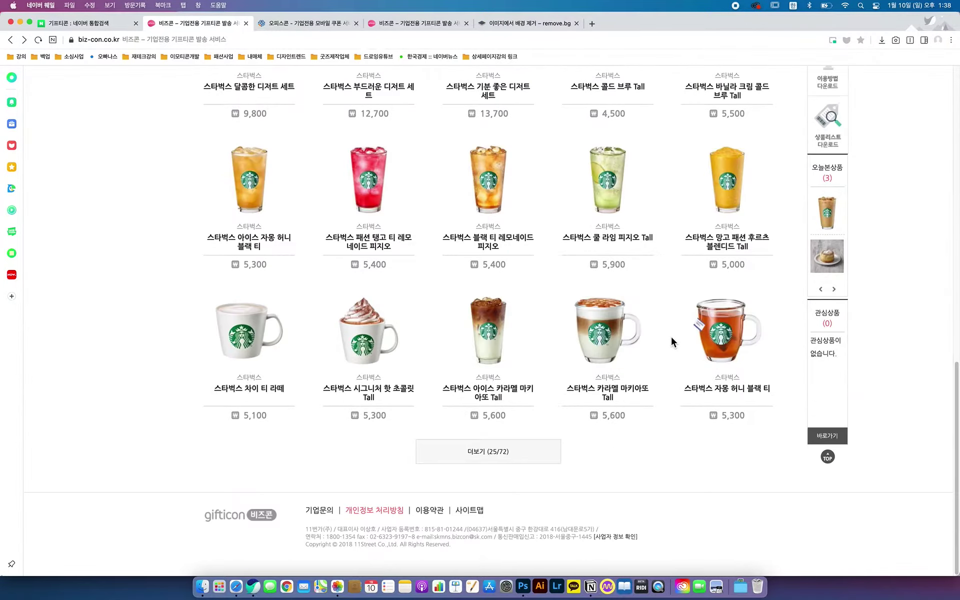
{"action": "left_click", "coordinate": [555, 451]}
{"action": "scroll", "coordinate": [616, 438], "scroll_direction": "down", "scroll_amount": 4}
{"action": "scroll", "coordinate": [616, 438], "scroll_direction": "down", "scroll_amount": 10}
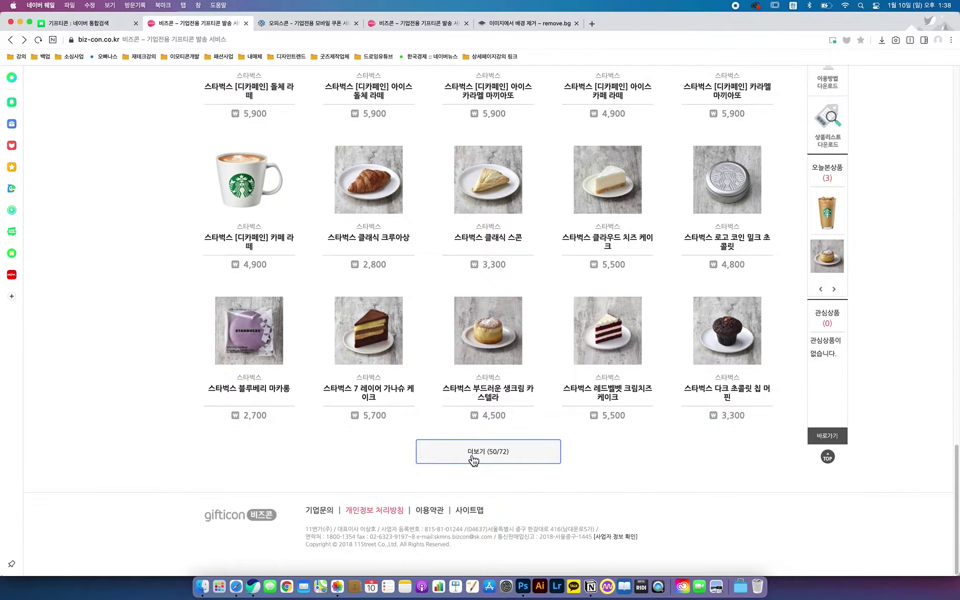
{"action": "left_click", "coordinate": [475, 322]}
- Copy the castella product image and paste it into remove.bg to remove its background
{"action": "right_click", "coordinate": [310, 289]}
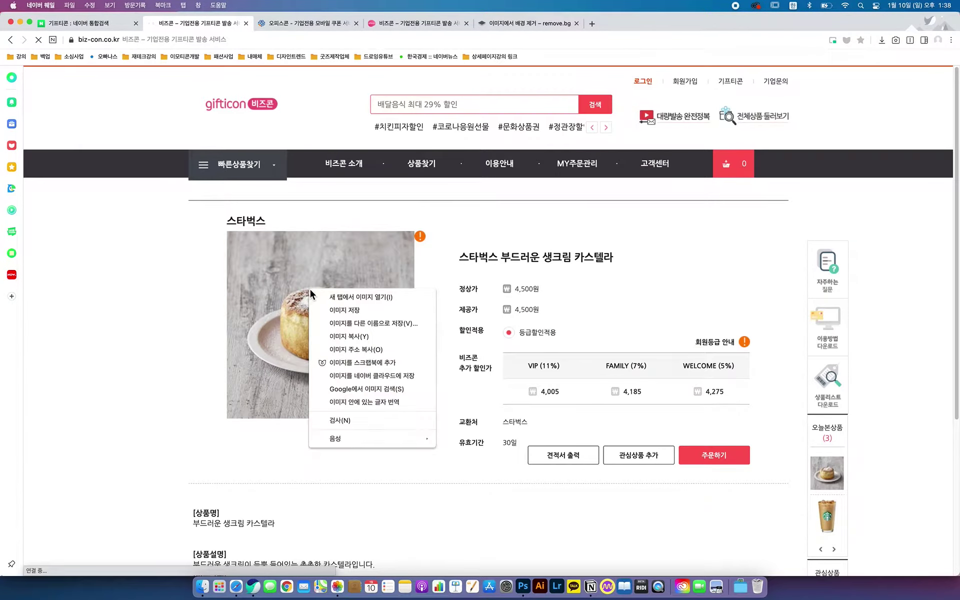
{"action": "left_click", "coordinate": [344, 335]}
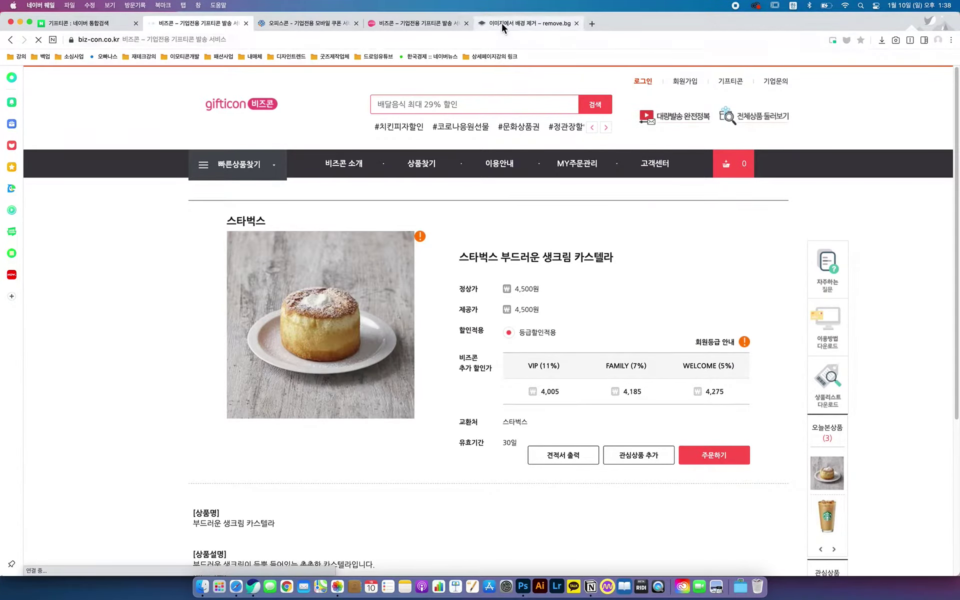
{"action": "left_click", "coordinate": [502, 23]}
{"action": "key", "text": "super+v"}
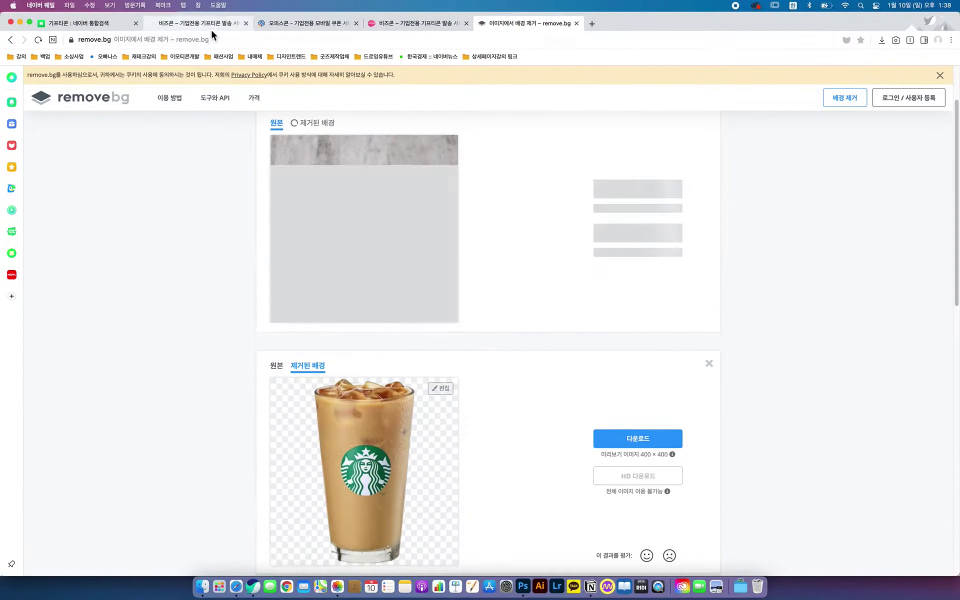
- Go back to the shop's 스타벅스 results and look through the whole product list, loading the remaining items
{"action": "mouse_move", "coordinate": [211, 30]}
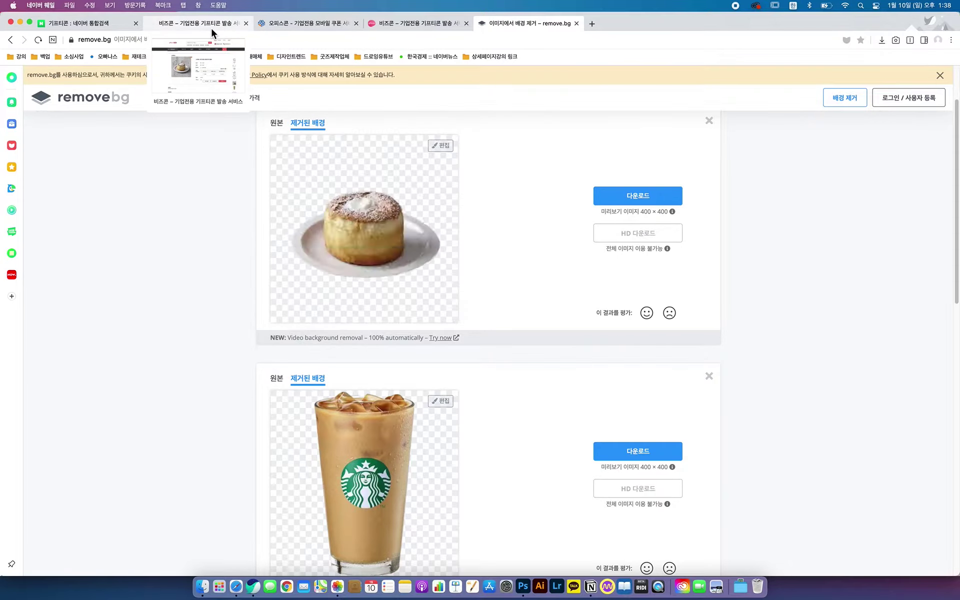
{"action": "left_click", "coordinate": [211, 29]}
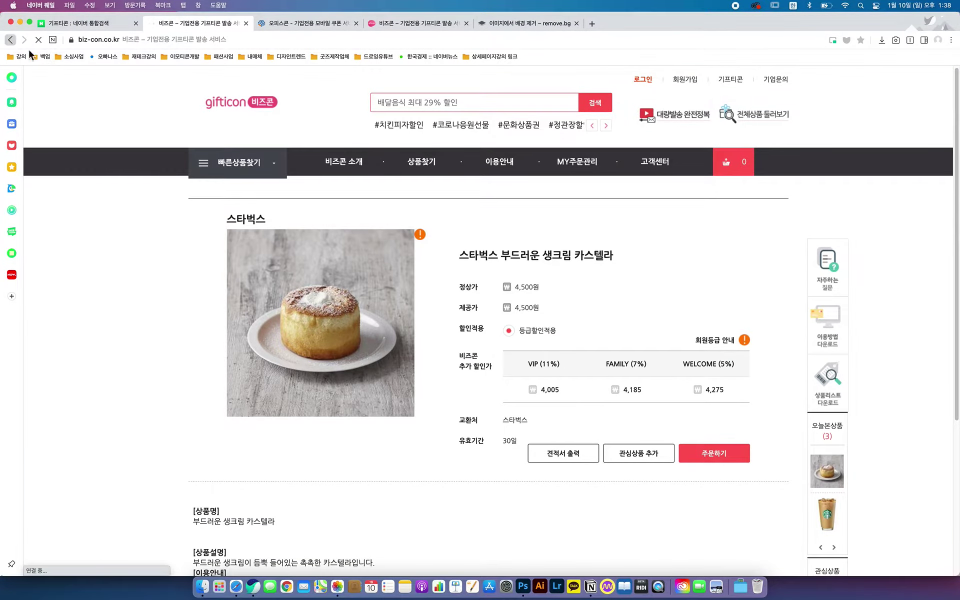
{"action": "left_click", "coordinate": [10, 39]}
{"action": "left_click", "coordinate": [511, 459]}
{"action": "scroll", "coordinate": [653, 456], "scroll_direction": "down", "scroll_amount": 10}
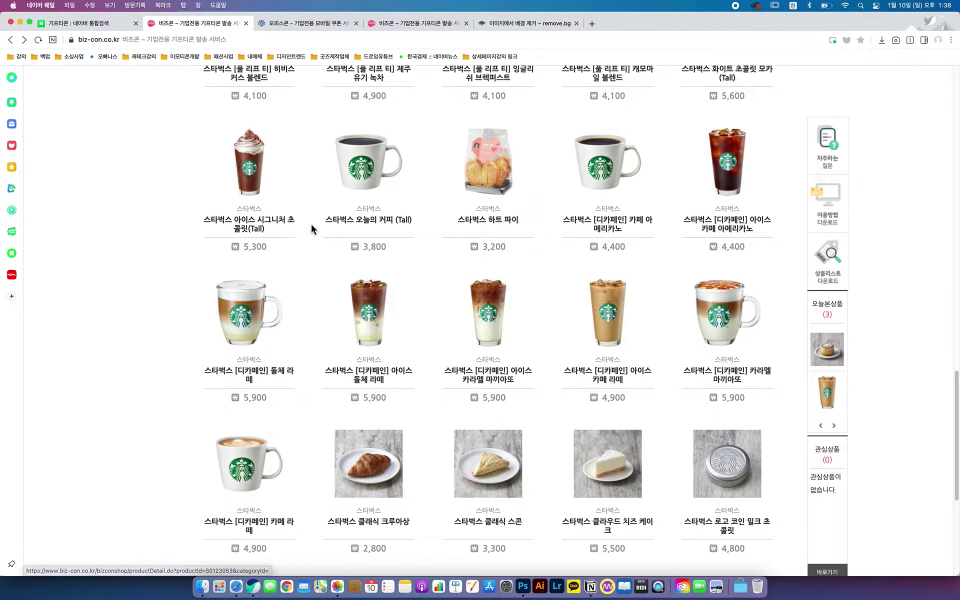
{"action": "scroll", "coordinate": [584, 372], "scroll_direction": "down", "scroll_amount": 2}
{"action": "scroll", "coordinate": [583, 373], "scroll_direction": "down", "scroll_amount": 4}
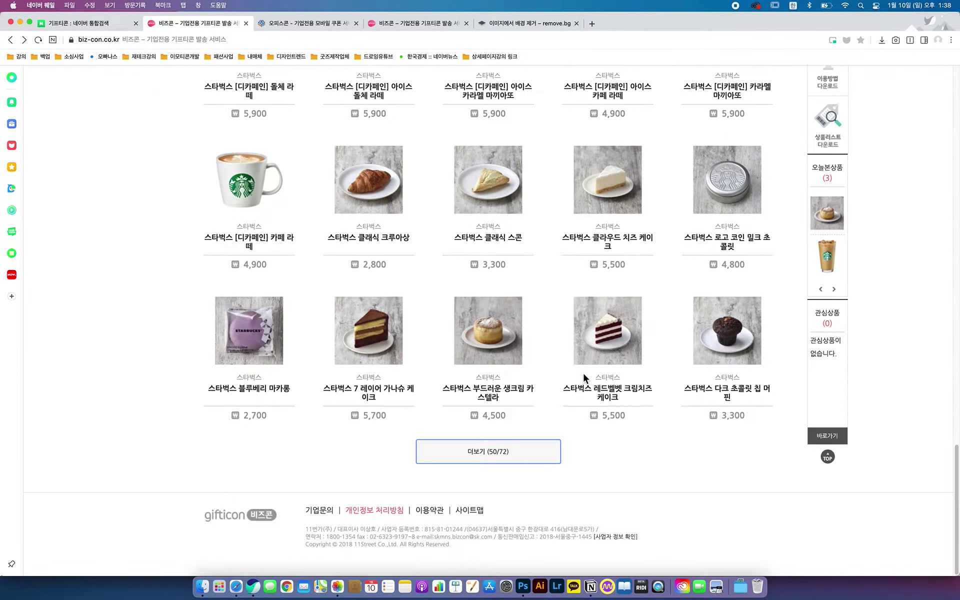
{"action": "scroll", "coordinate": [508, 431], "scroll_direction": "up", "scroll_amount": 13}
{"action": "scroll", "coordinate": [268, 345], "scroll_direction": "up", "scroll_amount": 6}
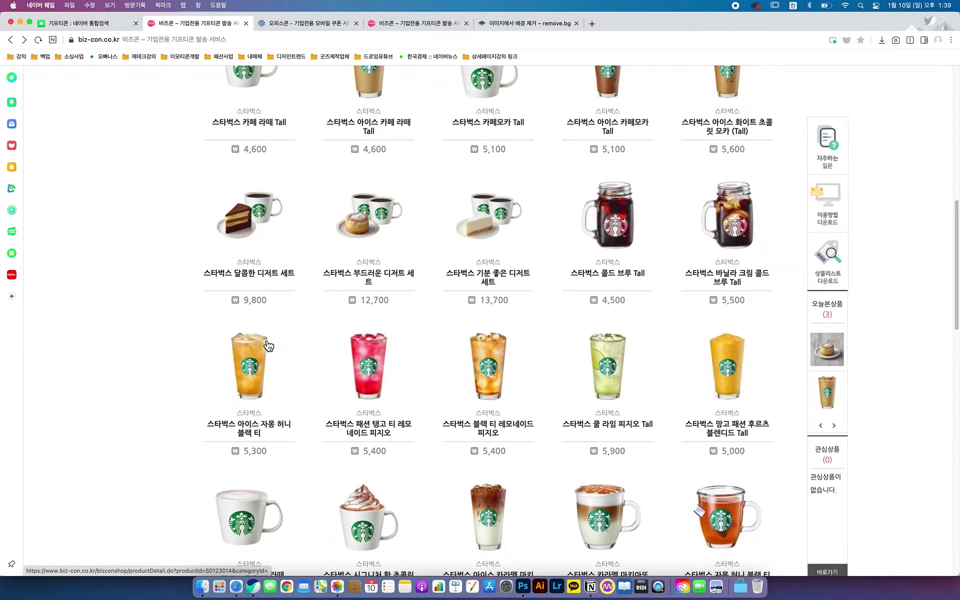
{"action": "scroll", "coordinate": [272, 361], "scroll_direction": "down", "scroll_amount": 11}
{"action": "scroll", "coordinate": [535, 439], "scroll_direction": "down", "scroll_amount": 9}
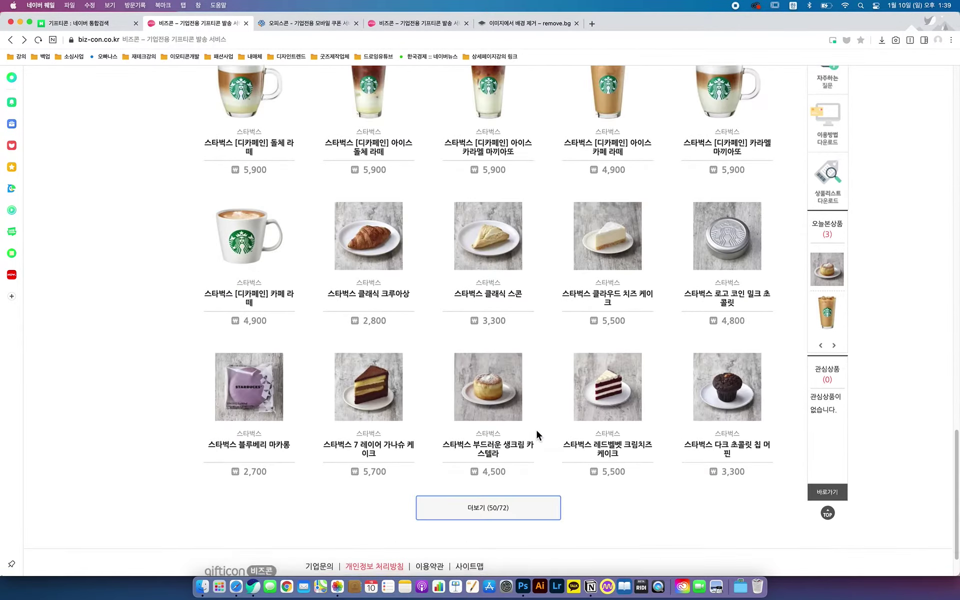
{"action": "left_click", "coordinate": [508, 452]}
{"action": "scroll", "coordinate": [580, 434], "scroll_direction": "down", "scroll_amount": 8}
{"action": "scroll", "coordinate": [580, 434], "scroll_direction": "down", "scroll_amount": 6}
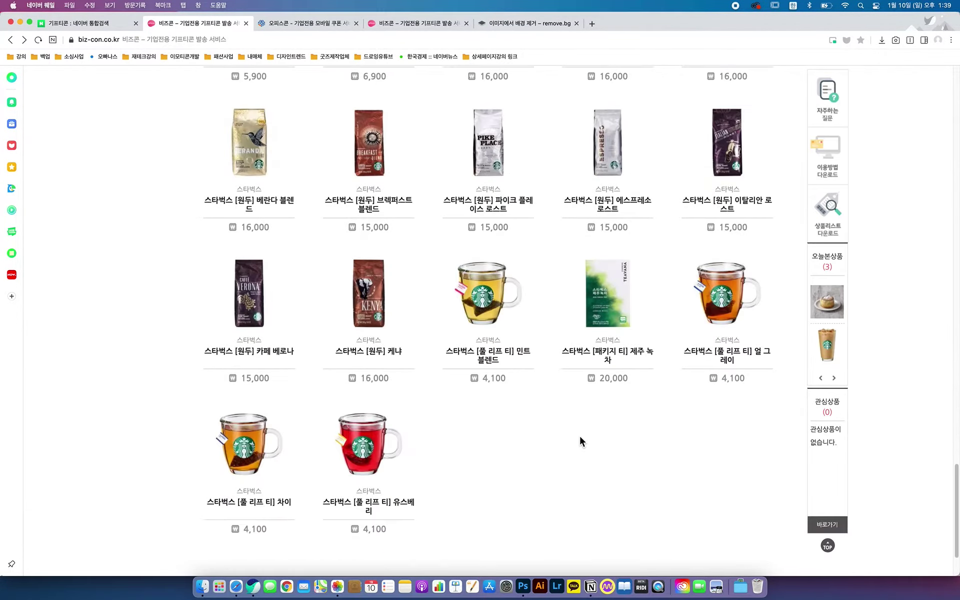
- Go back up the shop's 스타벅스 results and open the product 스타벅스 아이스 카페모카 Tall
{"action": "scroll", "coordinate": [484, 477], "scroll_direction": "up", "scroll_amount": 20}
{"action": "scroll", "coordinate": [485, 478], "scroll_direction": "up", "scroll_amount": 15}
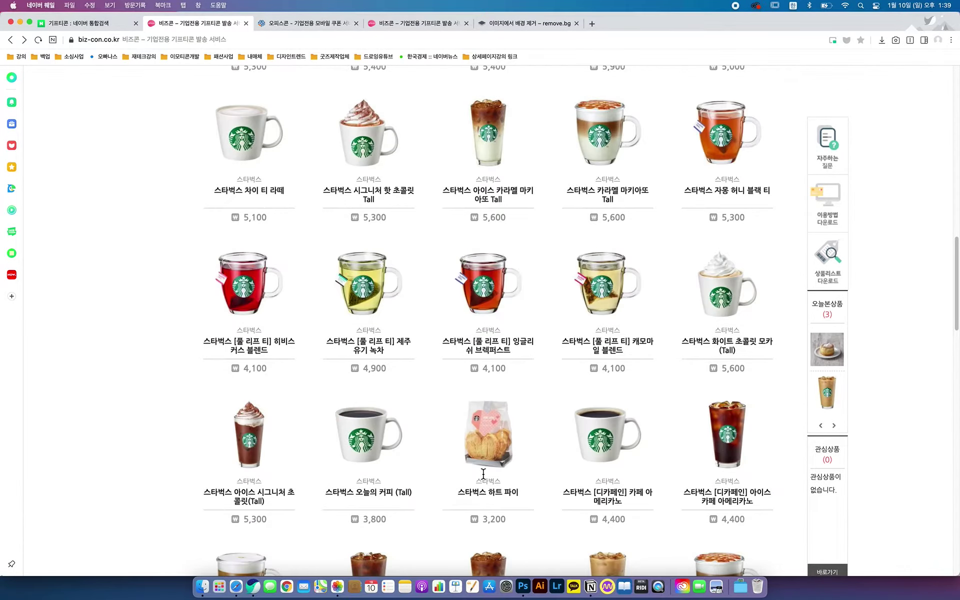
{"action": "scroll", "coordinate": [487, 479], "scroll_direction": "up", "scroll_amount": 2}
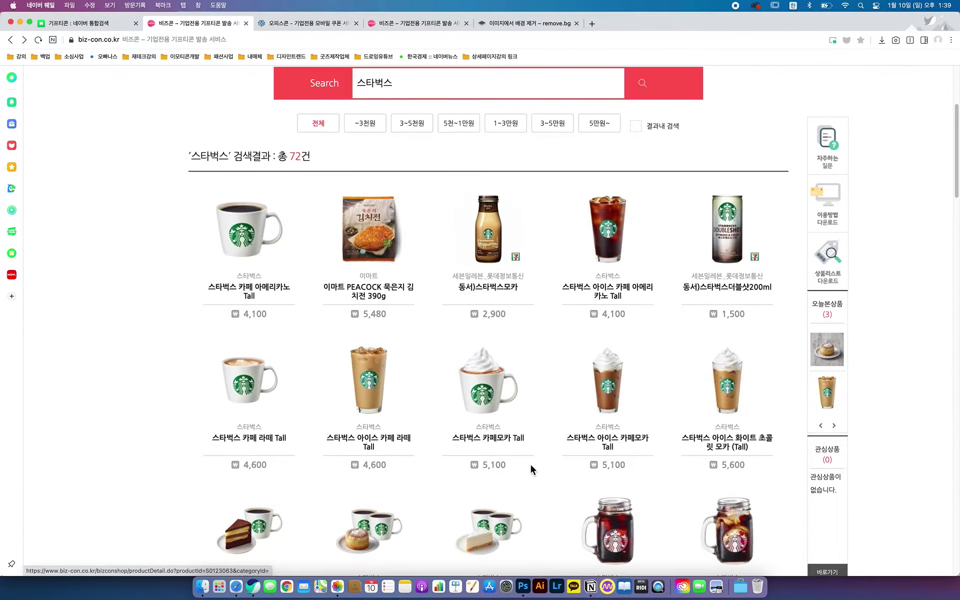
{"action": "left_click", "coordinate": [620, 401]}
{"action": "scroll", "coordinate": [374, 357], "scroll_direction": "down", "scroll_amount": 1}
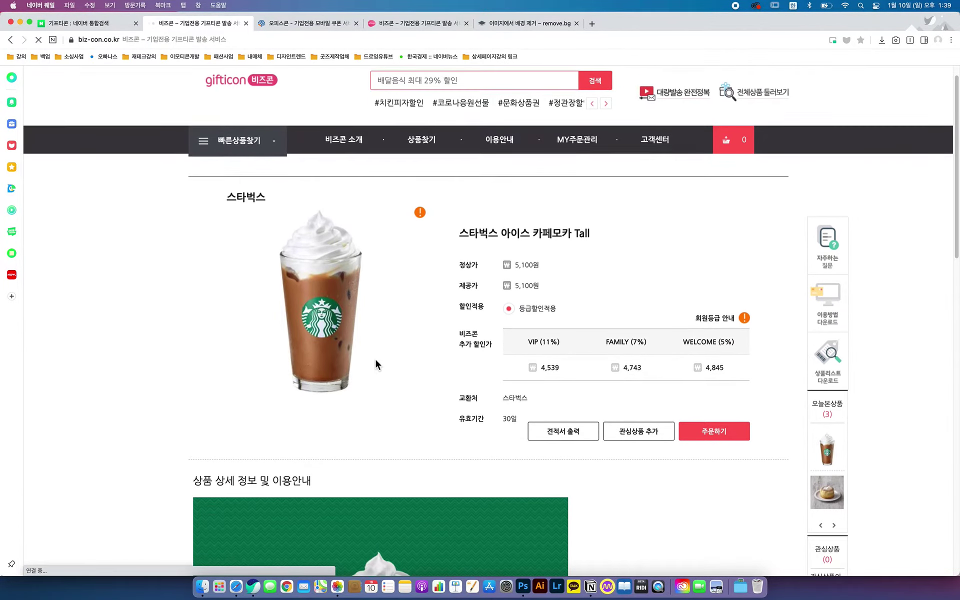
- Copy the iced café mocha product image and paste it into remove.bg to remove its background
{"action": "right_click", "coordinate": [316, 278]}
{"action": "left_click", "coordinate": [347, 325]}
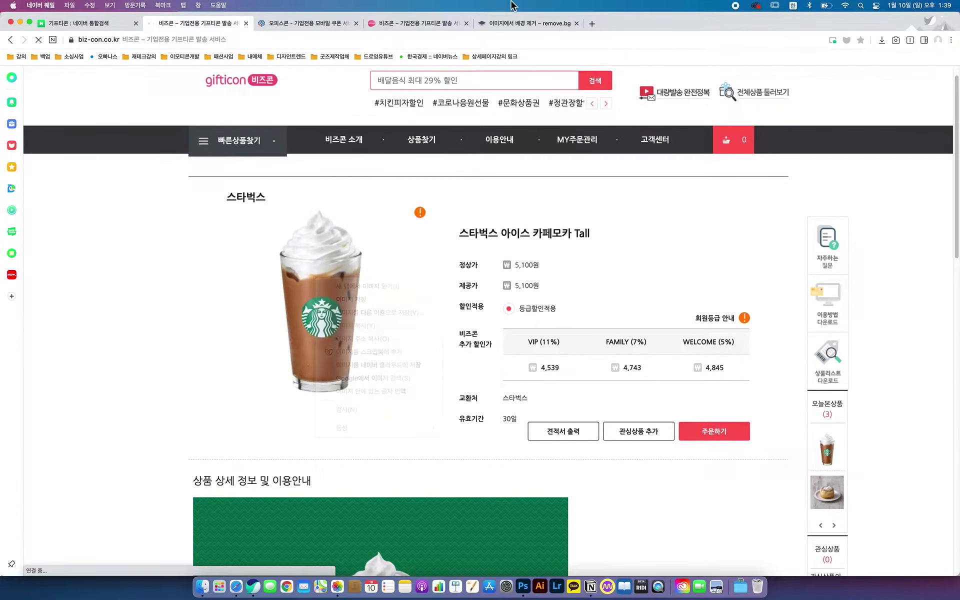
{"action": "left_click", "coordinate": [507, 24]}
{"action": "key", "text": "super+v"}
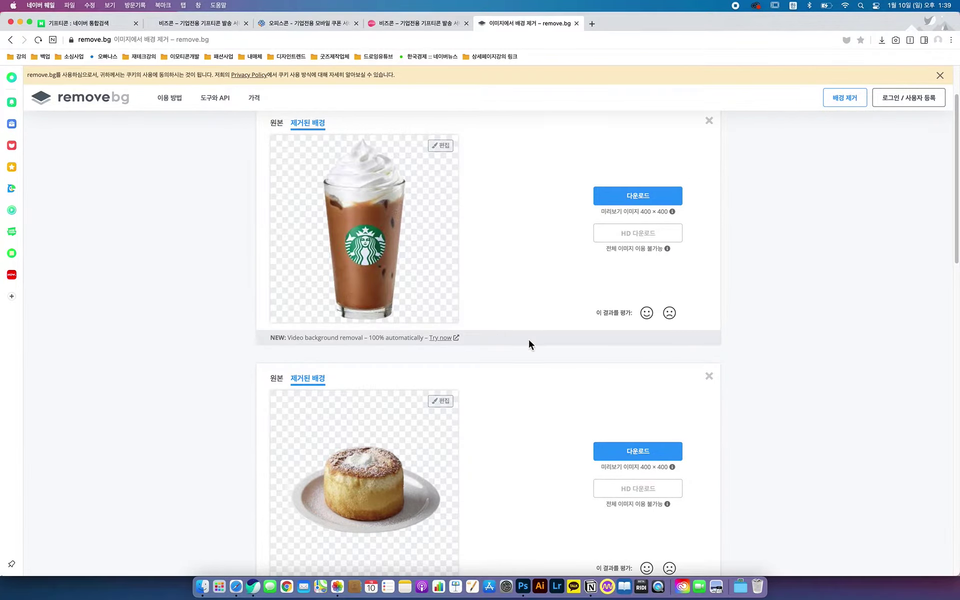
- Download the three background-free cutouts from remove.bg: the iced latte, the castella and the iced café mocha
{"action": "scroll", "coordinate": [527, 338], "scroll_direction": "down", "scroll_amount": 6}
{"action": "scroll", "coordinate": [527, 338], "scroll_direction": "down", "scroll_amount": 12}
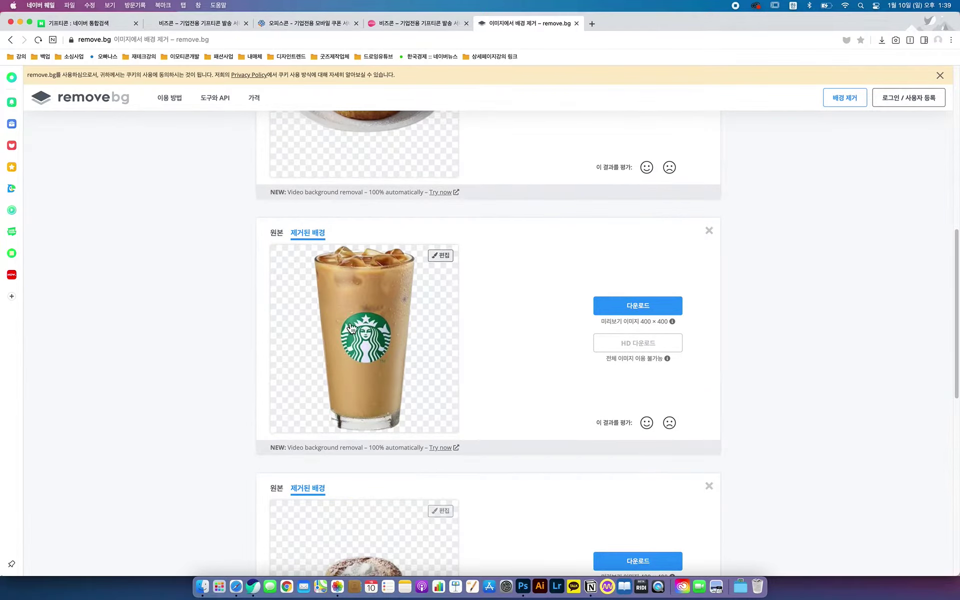
{"action": "left_click", "coordinate": [382, 334]}
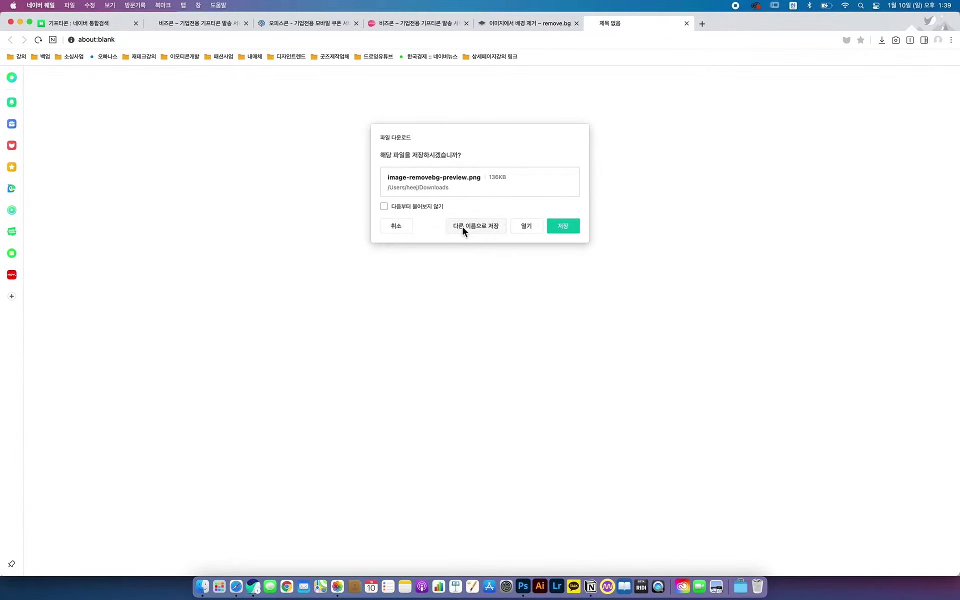
{"action": "left_click", "coordinate": [572, 226]}
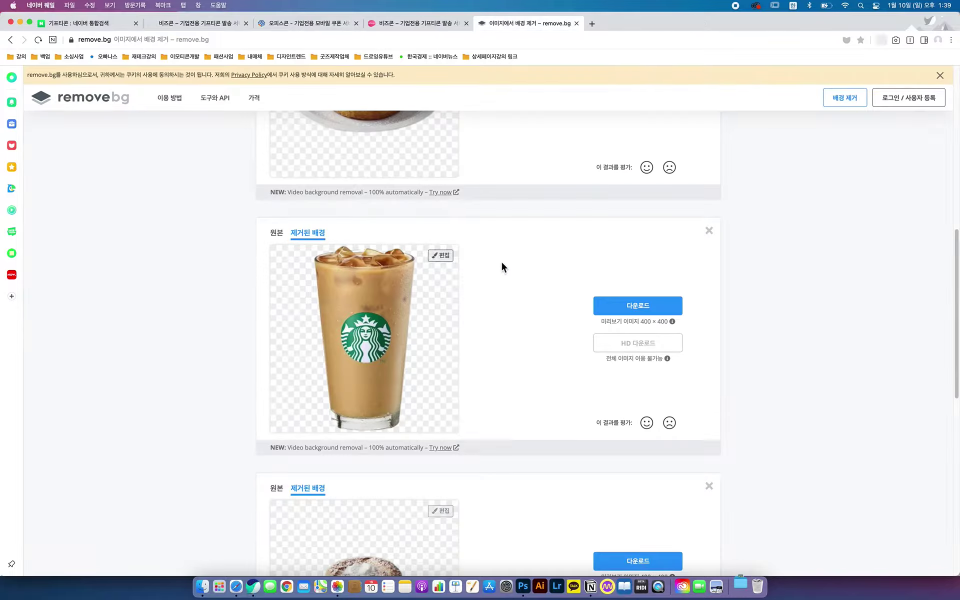
{"action": "scroll", "coordinate": [422, 323], "scroll_direction": "down", "scroll_amount": 2}
{"action": "left_click", "coordinate": [374, 423]}
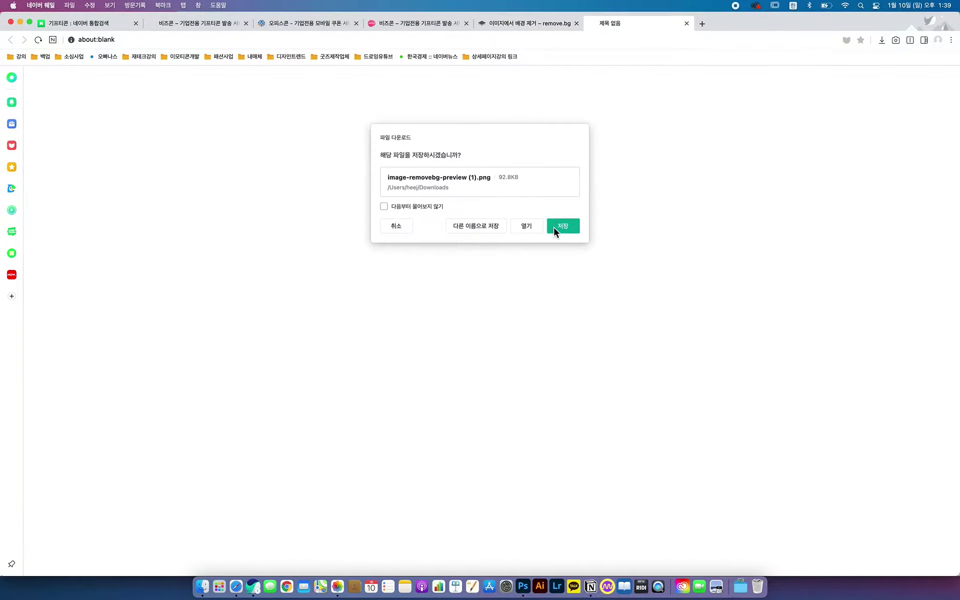
{"action": "left_click", "coordinate": [556, 226]}
{"action": "left_click", "coordinate": [384, 309]}
{"action": "left_click", "coordinate": [565, 229]}
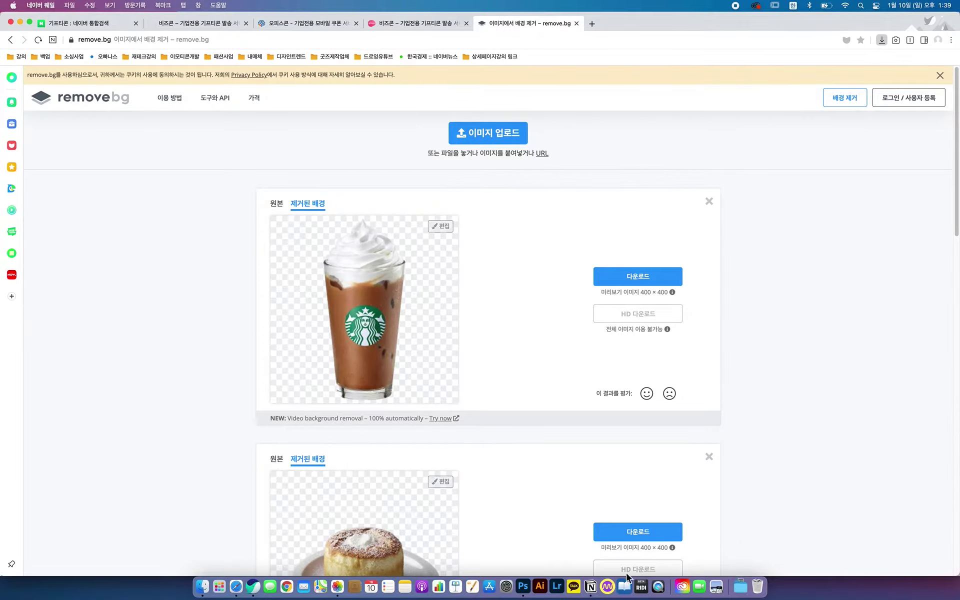
- Switch to Photoshop and place the downloaded latte cutout image-removebg-preview.png in the new document
{"action": "left_click", "coordinate": [754, 587]}
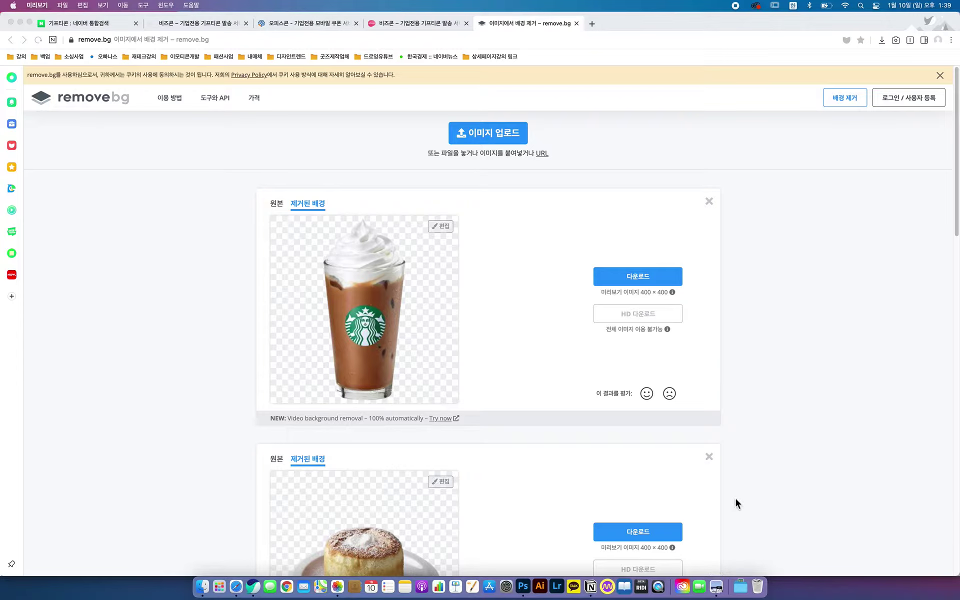
{"action": "left_click", "coordinate": [14, 25]}
{"action": "left_click", "coordinate": [740, 586]}
{"action": "left_click_drag", "start_coordinate": [783, 285], "coordinate": [628, 188]}
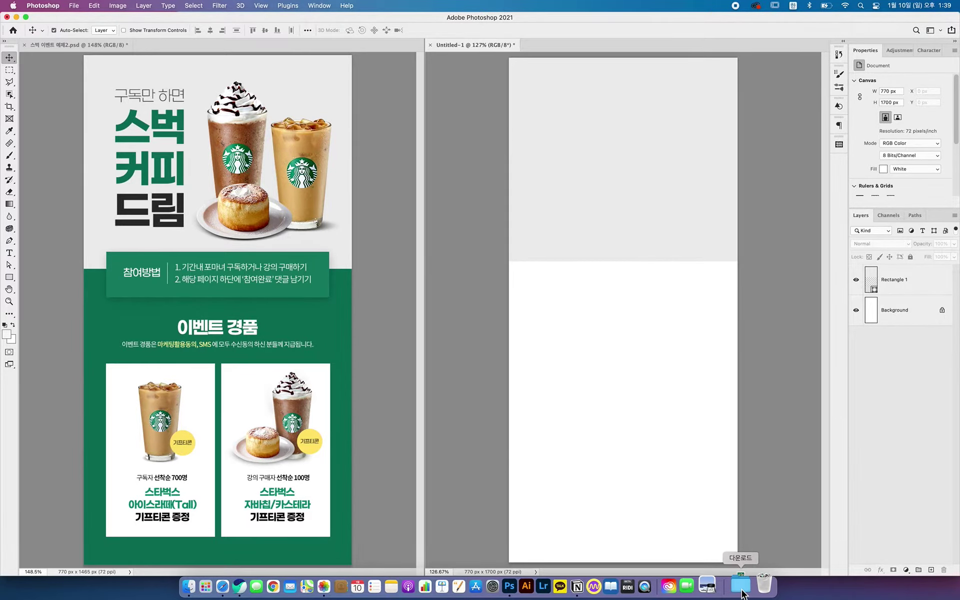
{"action": "left_click", "coordinate": [742, 590]}
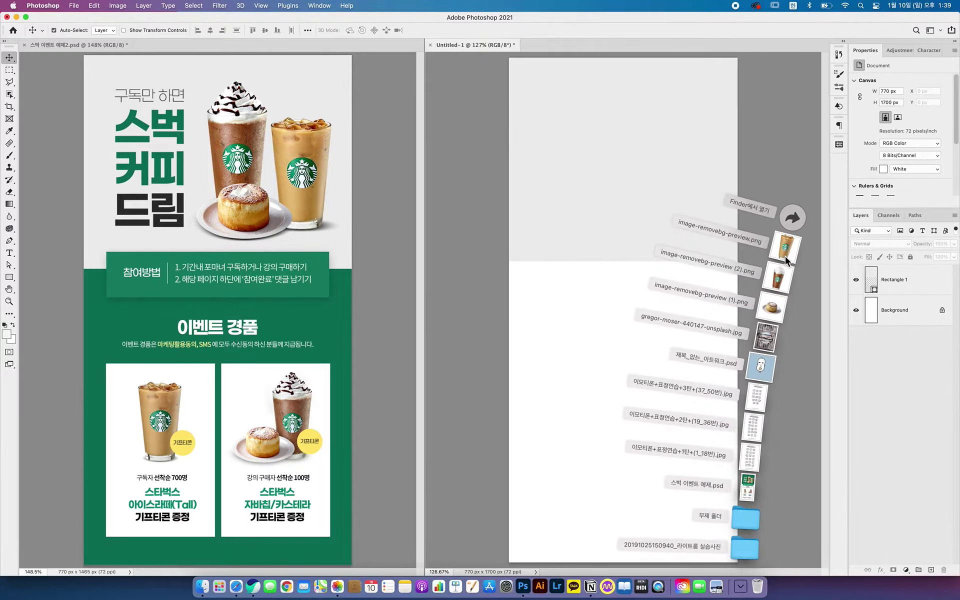
{"action": "left_click_drag", "start_coordinate": [786, 257], "coordinate": [647, 151]}
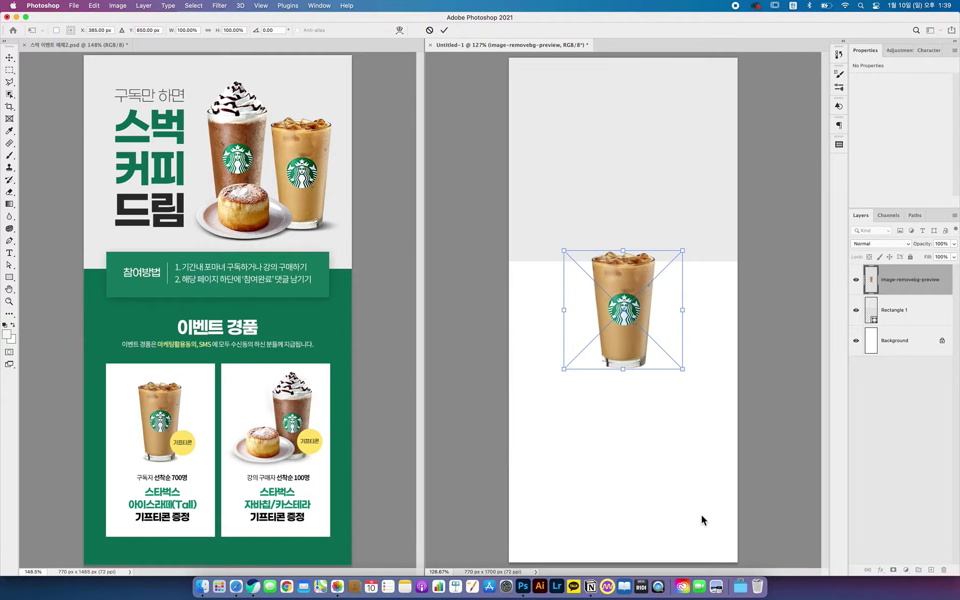
{"action": "key", "text": "Return"}
- Place the mocha cutout image-removebg-preview (2).png and the castella cutout image-removebg-preview (1).png in the new document
{"action": "left_click", "coordinate": [742, 590]}
{"action": "left_click_drag", "start_coordinate": [773, 277], "coordinate": [620, 260]}
{"action": "key", "text": "Return"}
{"action": "left_click", "coordinate": [742, 591]}
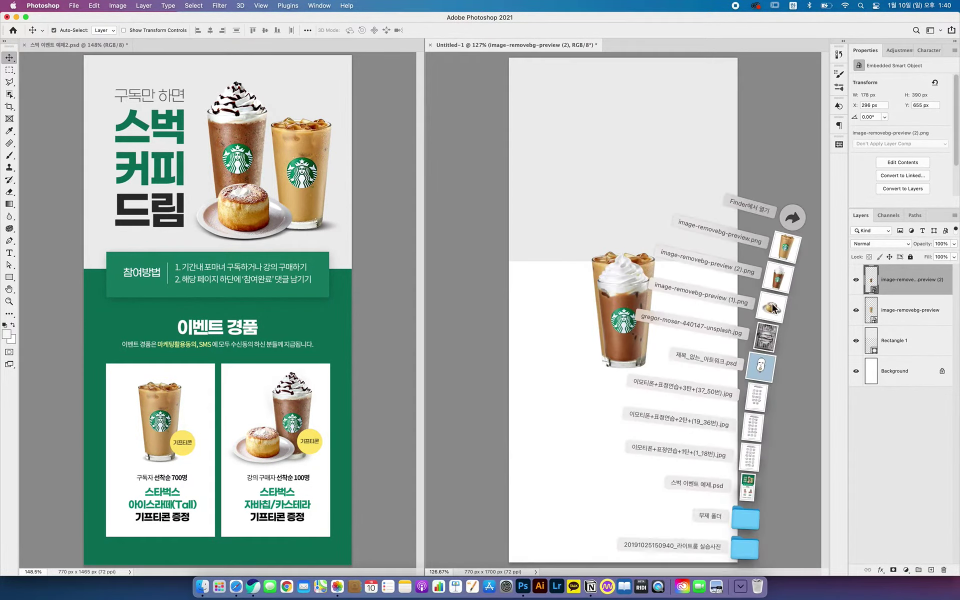
{"action": "left_click_drag", "start_coordinate": [774, 307], "coordinate": [627, 383]}
{"action": "key", "text": "Return"}
- Move the iced mocha cup up into the grey header area, to about X 379 px, Y 100 px
{"action": "left_click_drag", "start_coordinate": [629, 303], "coordinate": [658, 140]}
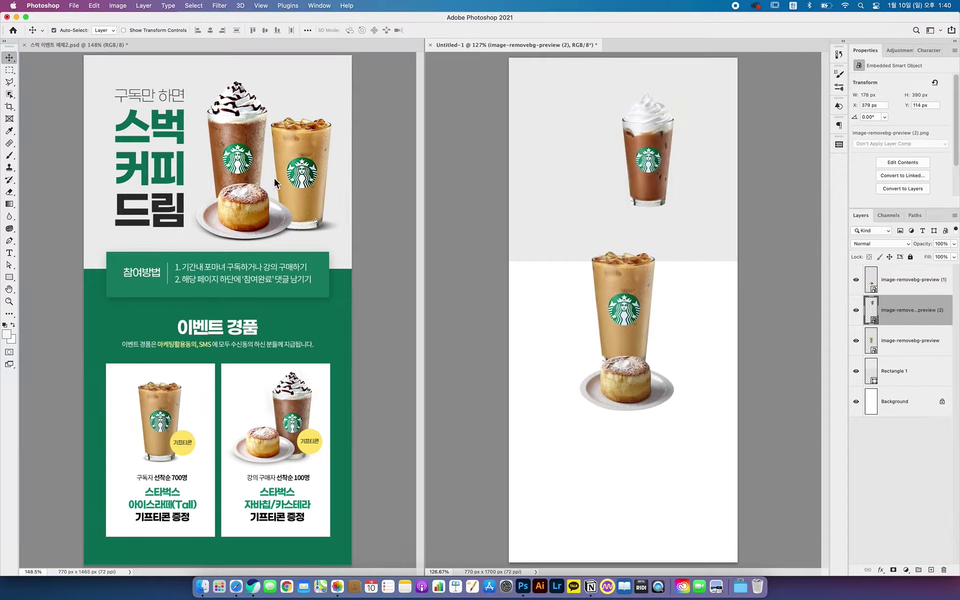
{"action": "left_click_drag", "start_coordinate": [628, 194], "coordinate": [628, 185]}
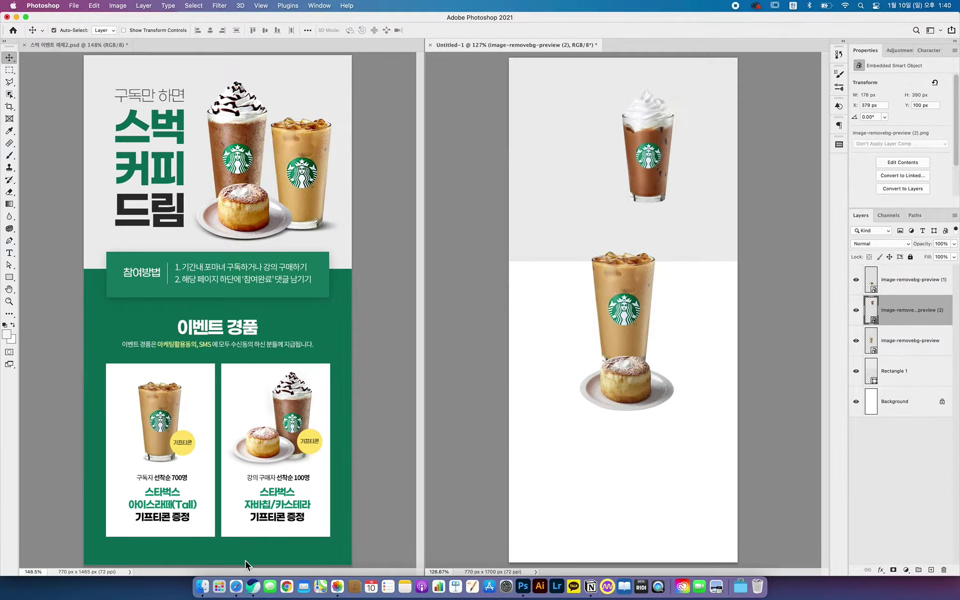
- Switch to the browser, look through officecon.co.kr's 스타벅스 results for a drink matching the reference design, and close that page
{"action": "left_click", "coordinate": [253, 587]}
{"action": "left_click", "coordinate": [197, 23]}
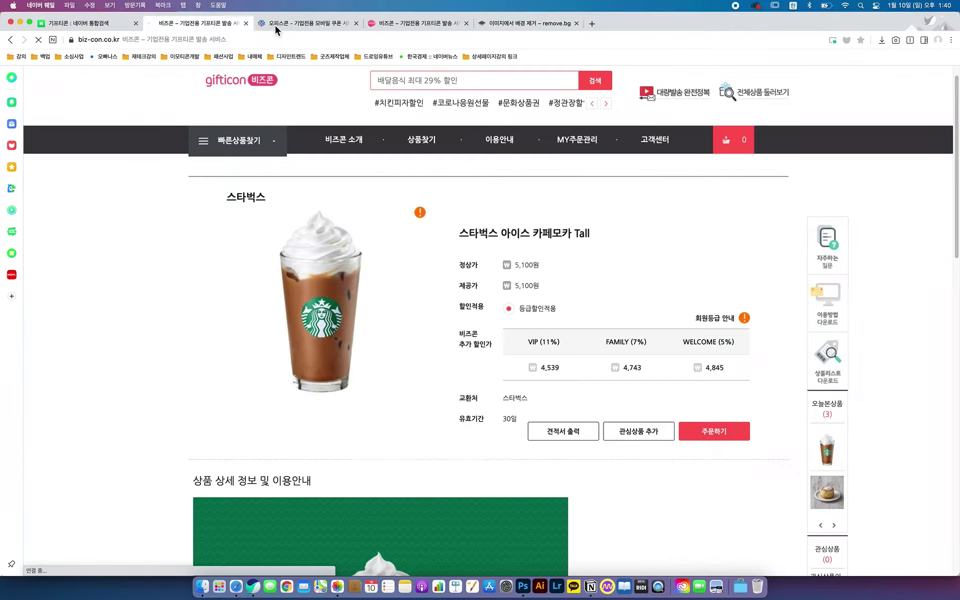
{"action": "left_click", "coordinate": [275, 26]}
{"action": "scroll", "coordinate": [511, 317], "scroll_direction": "down", "scroll_amount": 10}
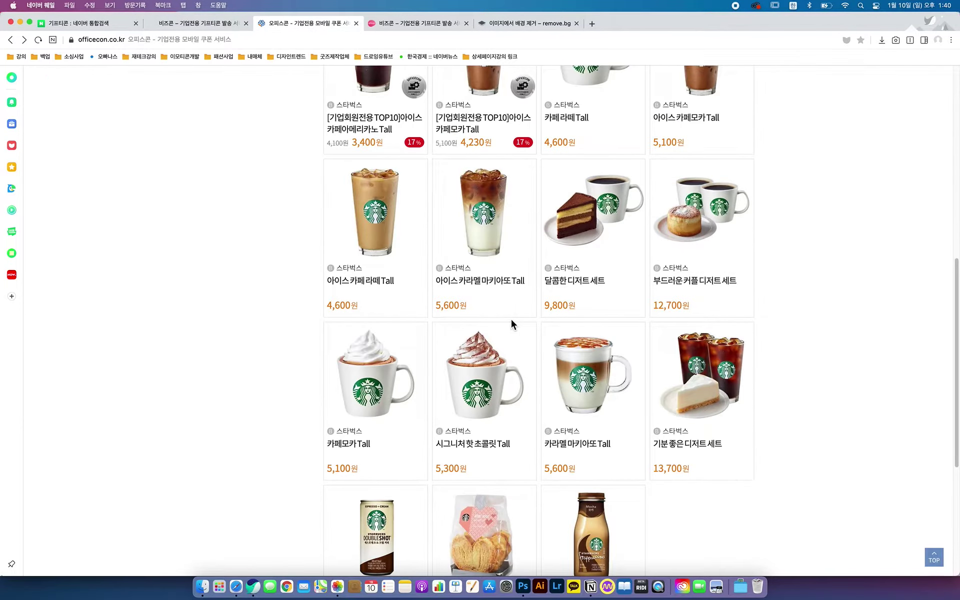
{"action": "scroll", "coordinate": [511, 320], "scroll_direction": "up", "scroll_amount": 5}
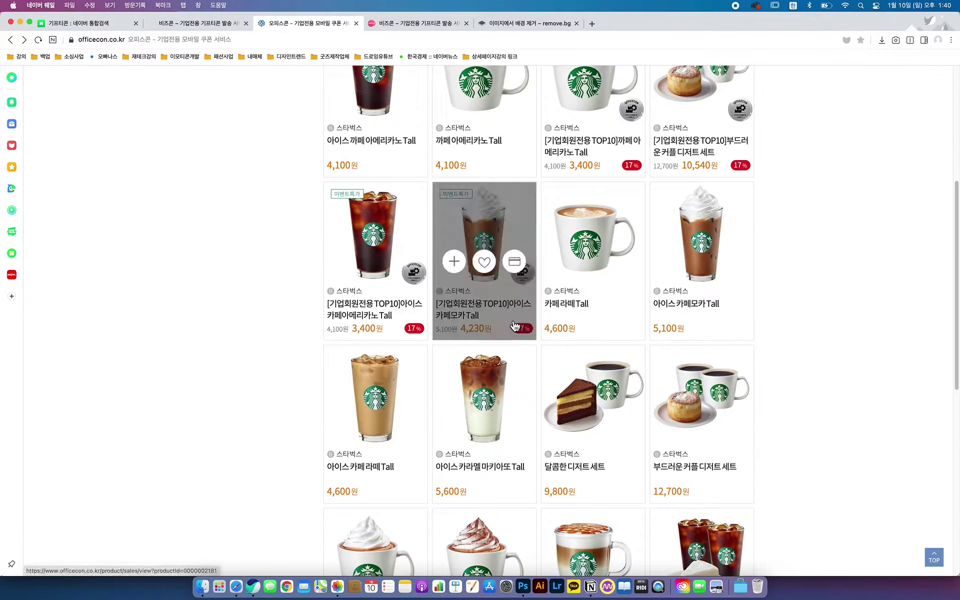
{"action": "scroll", "coordinate": [514, 328], "scroll_direction": "up", "scroll_amount": 1}
{"action": "scroll", "coordinate": [748, 333], "scroll_direction": "up", "scroll_amount": 5}
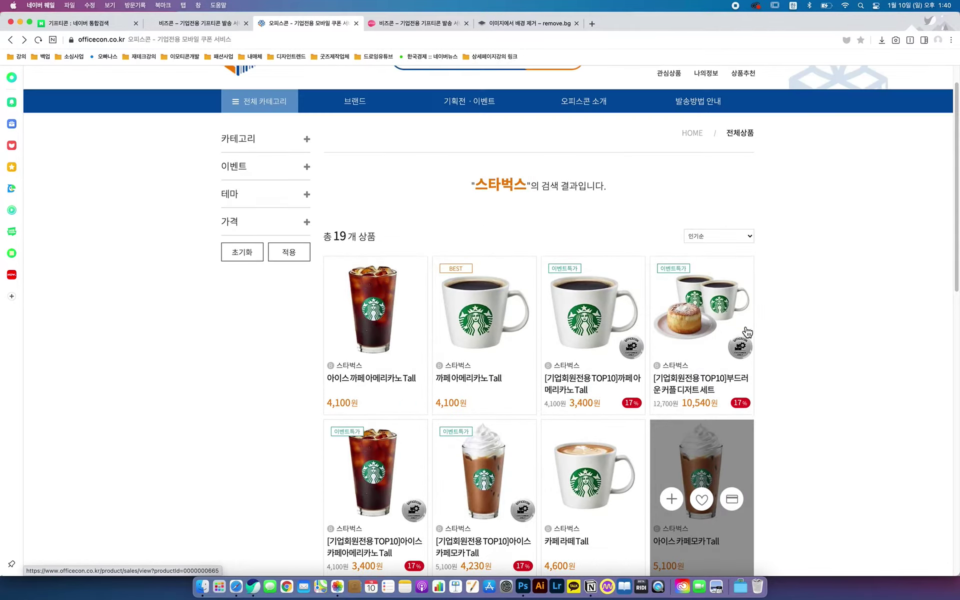
{"action": "scroll", "coordinate": [746, 328], "scroll_direction": "down", "scroll_amount": 14}
{"action": "scroll", "coordinate": [745, 328], "scroll_direction": "up", "scroll_amount": 12}
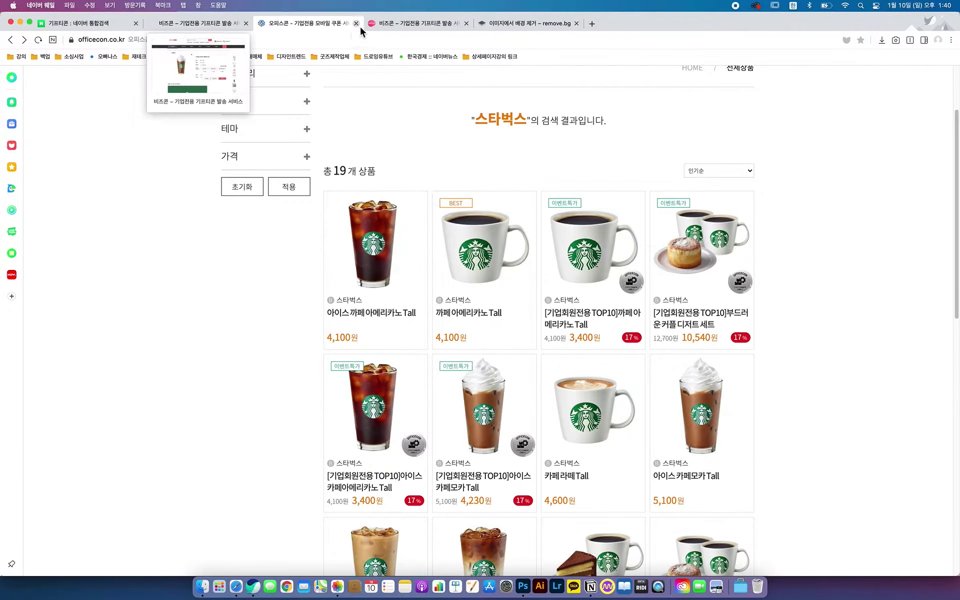
{"action": "left_click", "coordinate": [360, 23]}
- Check the open iced café mocha product page and look through the Naver results for 기프티콘
{"action": "left_click", "coordinate": [207, 24]}
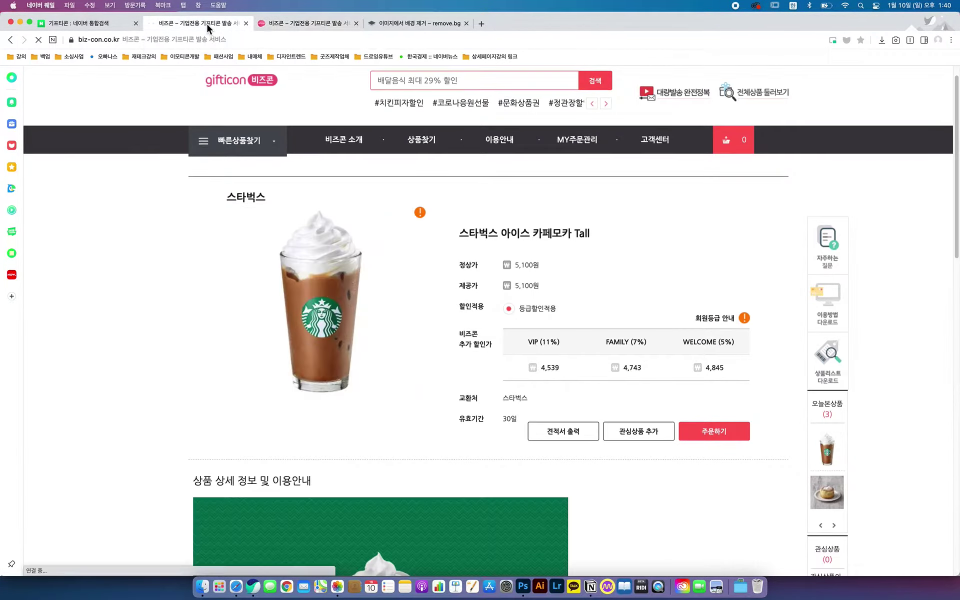
{"action": "left_click", "coordinate": [100, 23]}
{"action": "scroll", "coordinate": [375, 278], "scroll_direction": "down", "scroll_amount": 10}
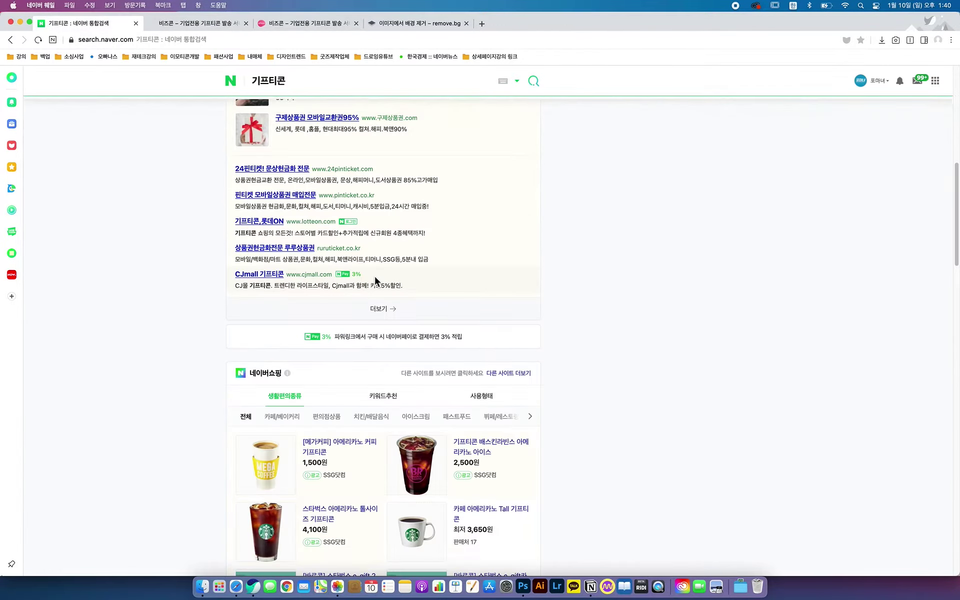
{"action": "scroll", "coordinate": [689, 257], "scroll_direction": "up", "scroll_amount": 10}
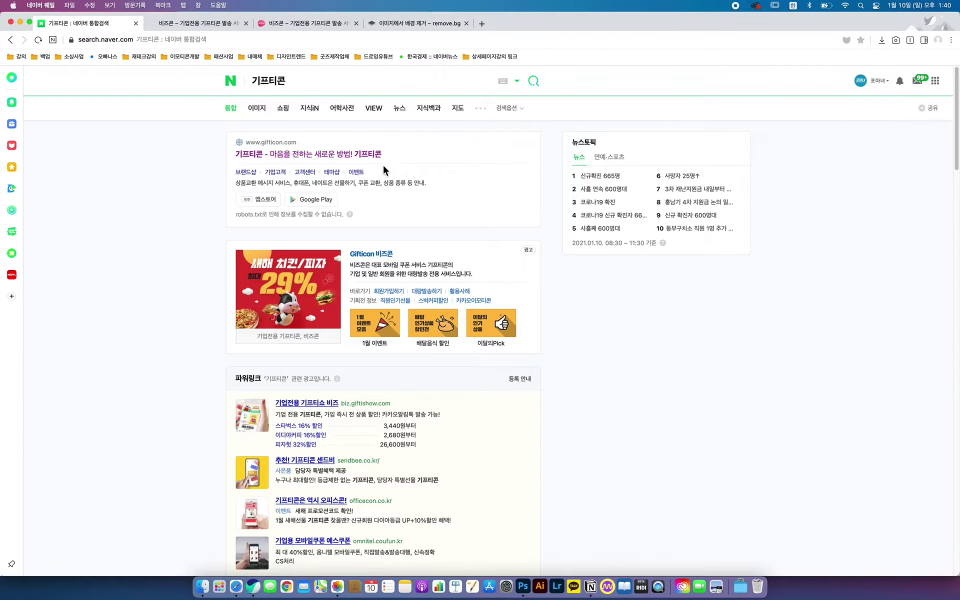
- Search Google for 자바칩프라프치노 기프티콘 and show the image results
{"action": "left_click", "coordinate": [320, 23]}
{"action": "left_click", "coordinate": [302, 40]}
{"action": "type", "text": "자바칩출"}
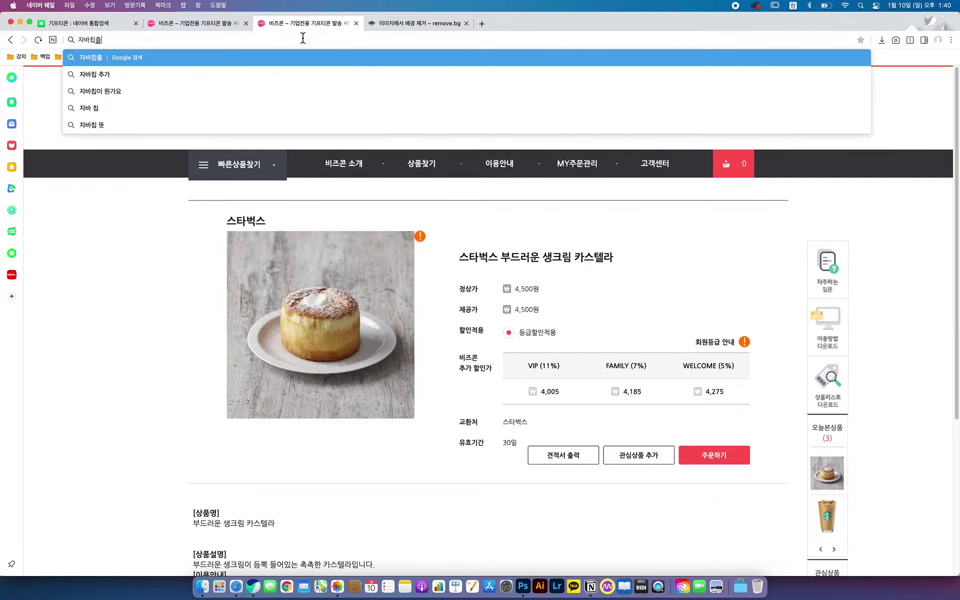
{"action": "key", "text": "BackSpace"}
{"action": "type", "text": "플"}
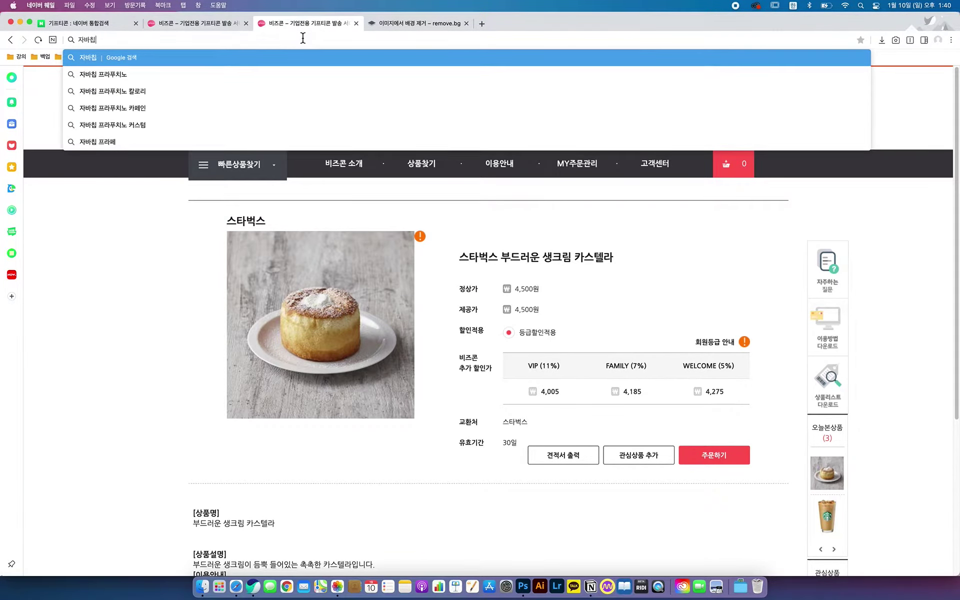
{"action": "type", "text": "라피"}
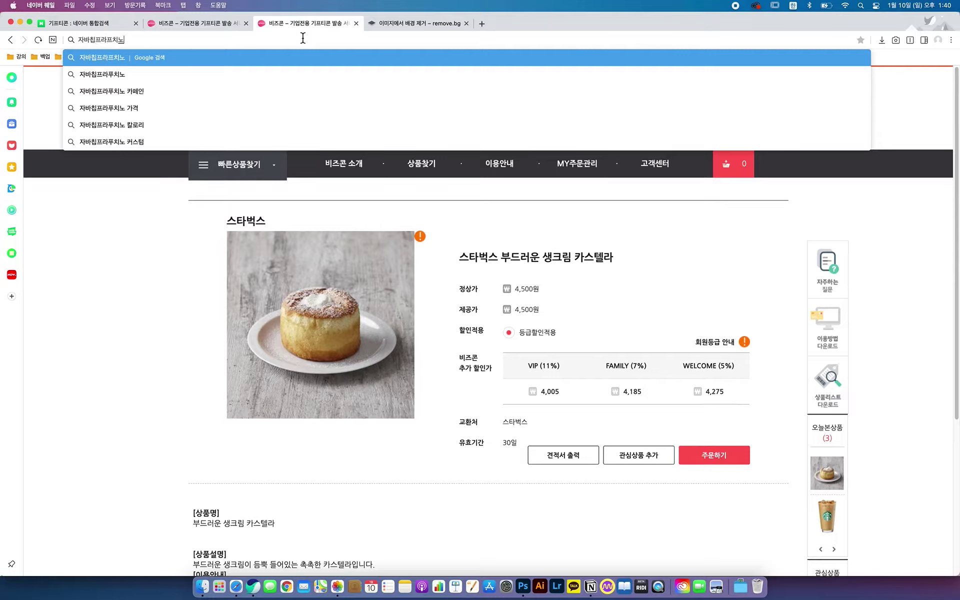
{"action": "type", "text": "치노 "}
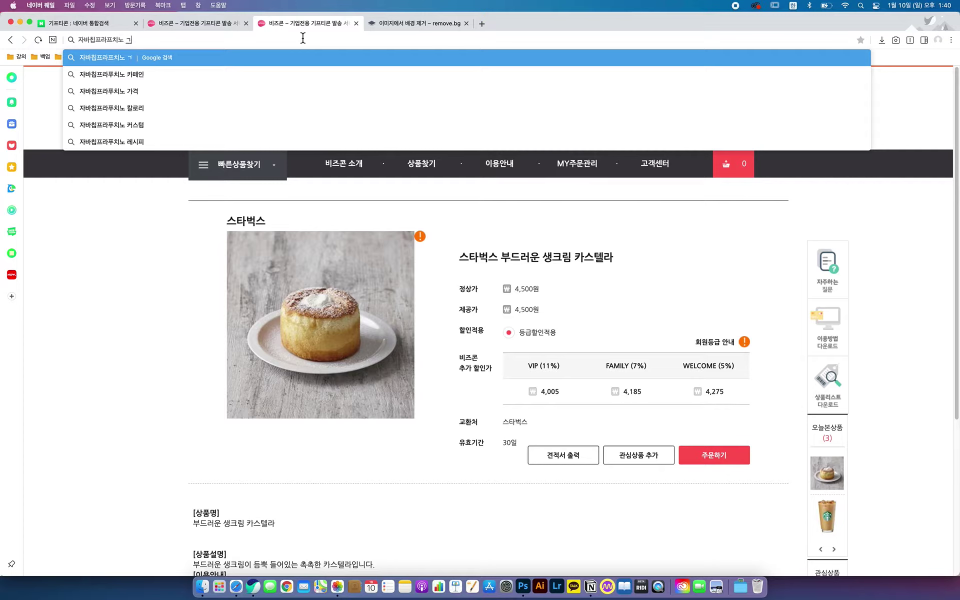
{"action": "type", "text": "기프티콘"}
{"action": "key", "text": "Return"}
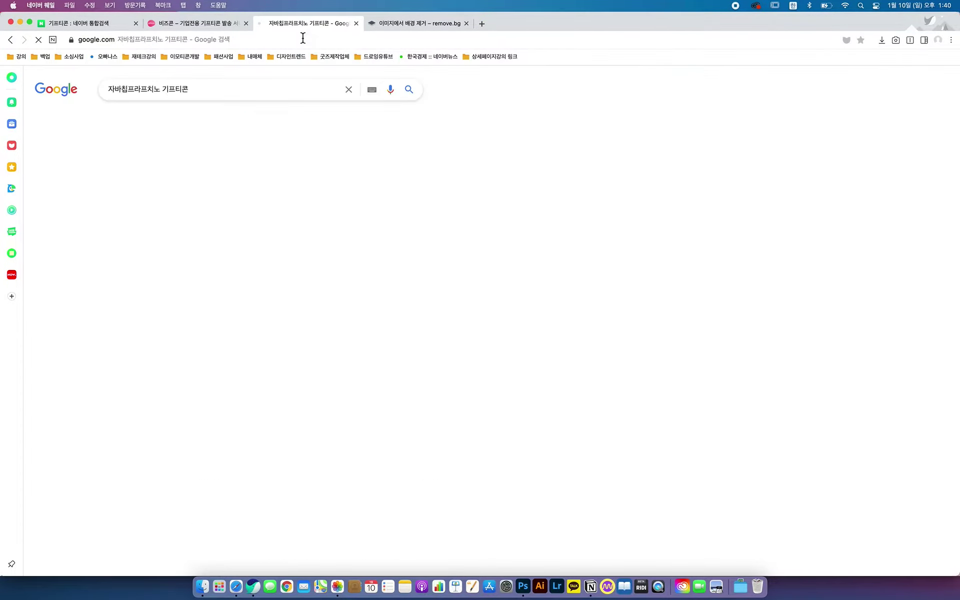
{"action": "left_click", "coordinate": [215, 157]}
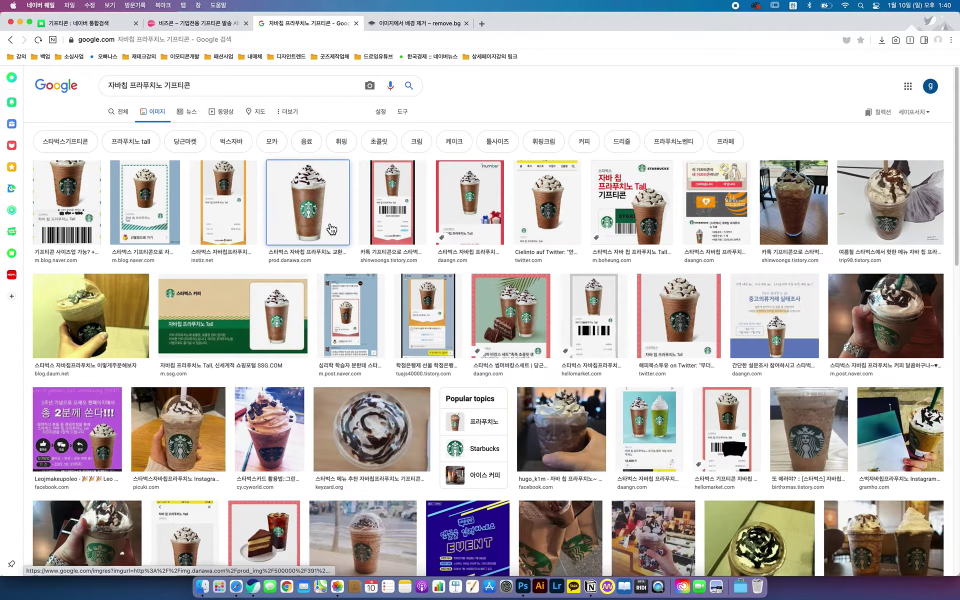
- Preview the Danawa image of 스타벅스 자바칩 프라푸치노 교환권 and compare it with the drinks in the Photoshop documents
{"action": "left_click", "coordinate": [324, 230]}
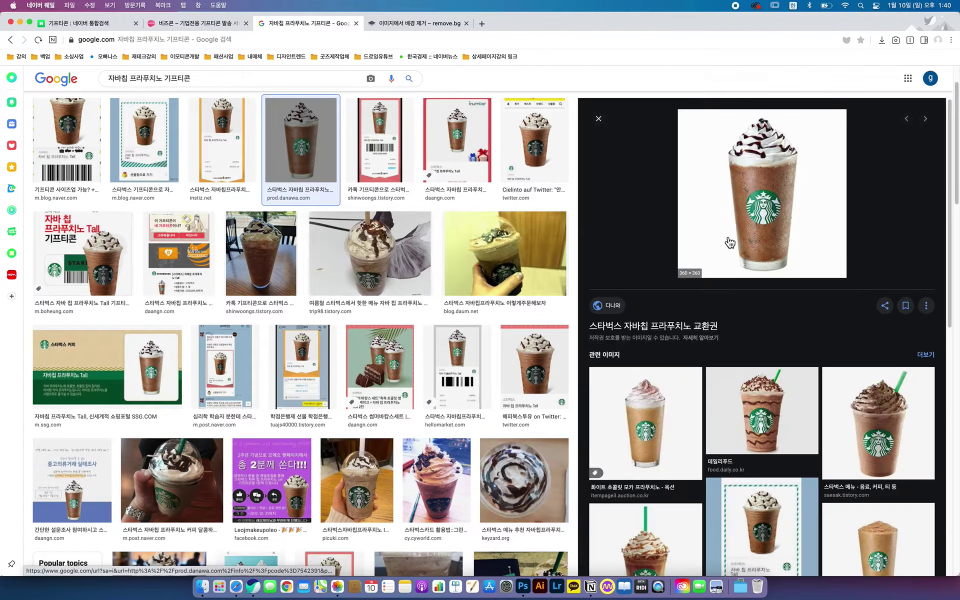
{"action": "scroll", "coordinate": [544, 216], "scroll_direction": "down", "scroll_amount": 1}
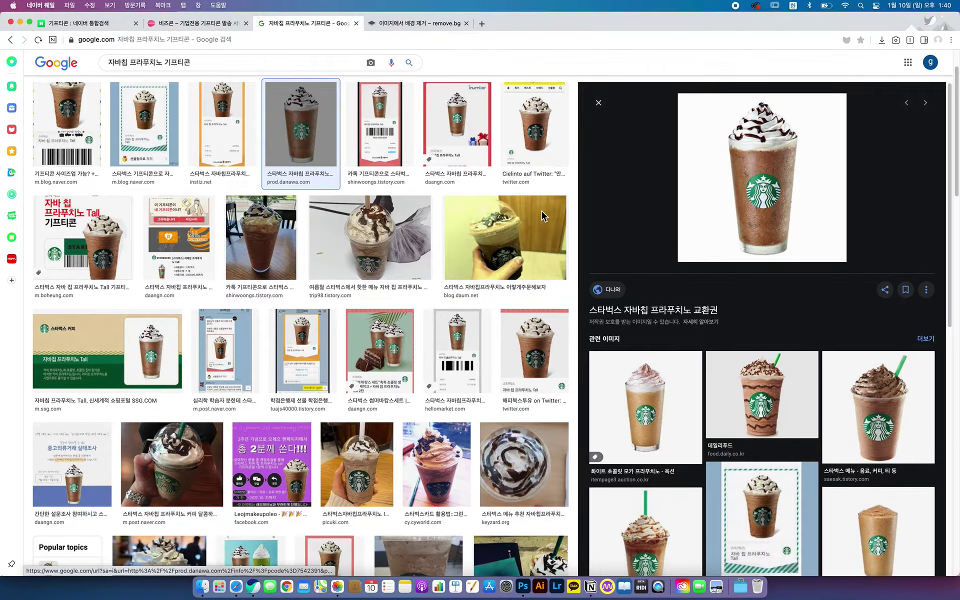
{"action": "left_click", "coordinate": [523, 590]}
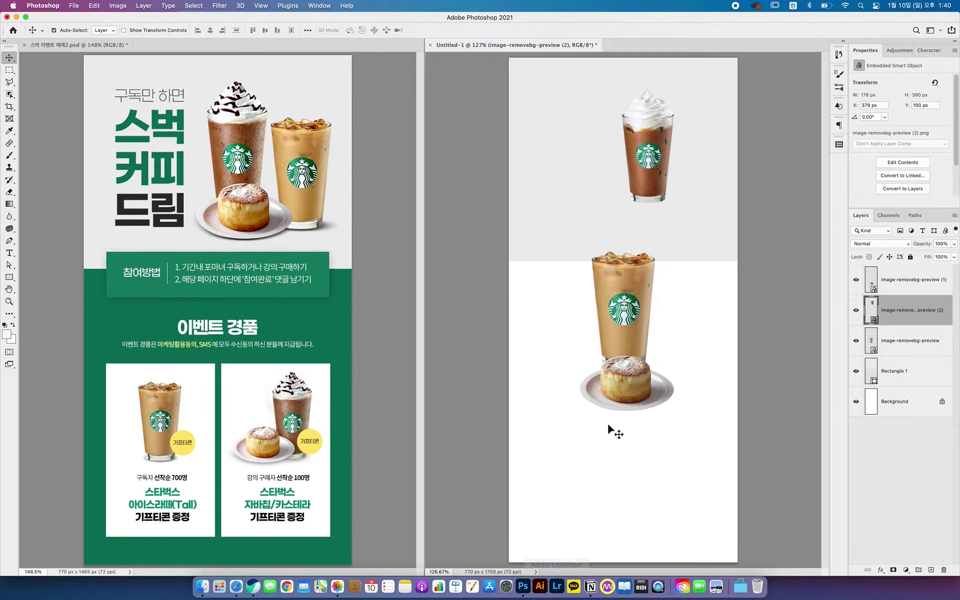
{"action": "left_click", "coordinate": [253, 586]}
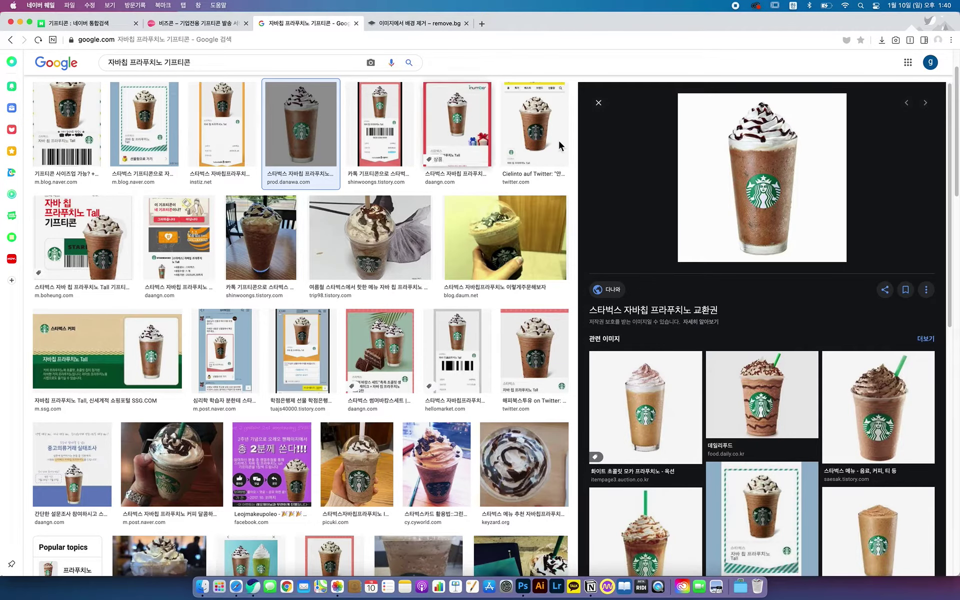
- Copy the previewed Danawa frappuccino image, remove its background in remove.bg, and save the cut-out as image-removebg-preview (3).png
{"action": "right_click", "coordinate": [745, 174]}
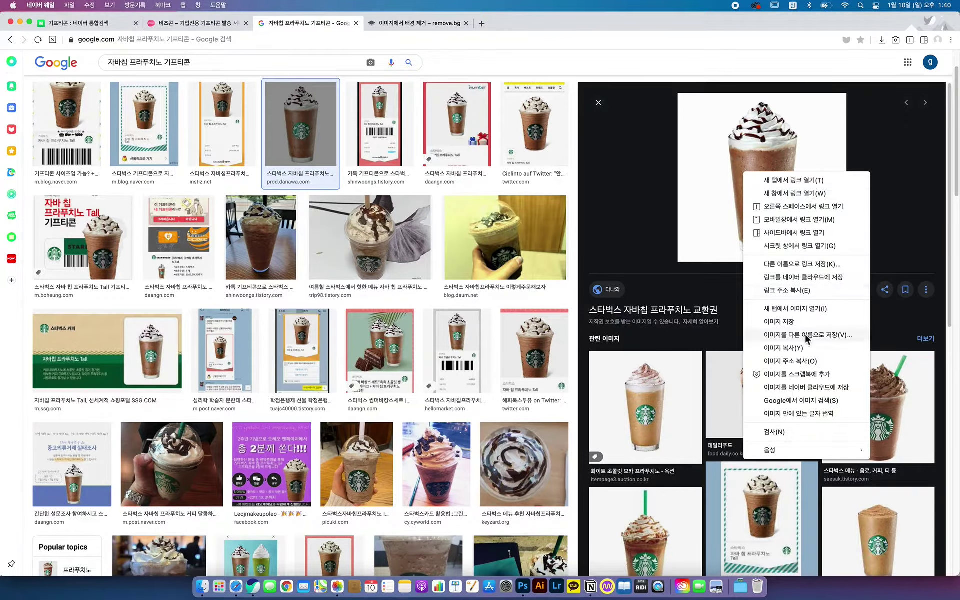
{"action": "left_click", "coordinate": [801, 349]}
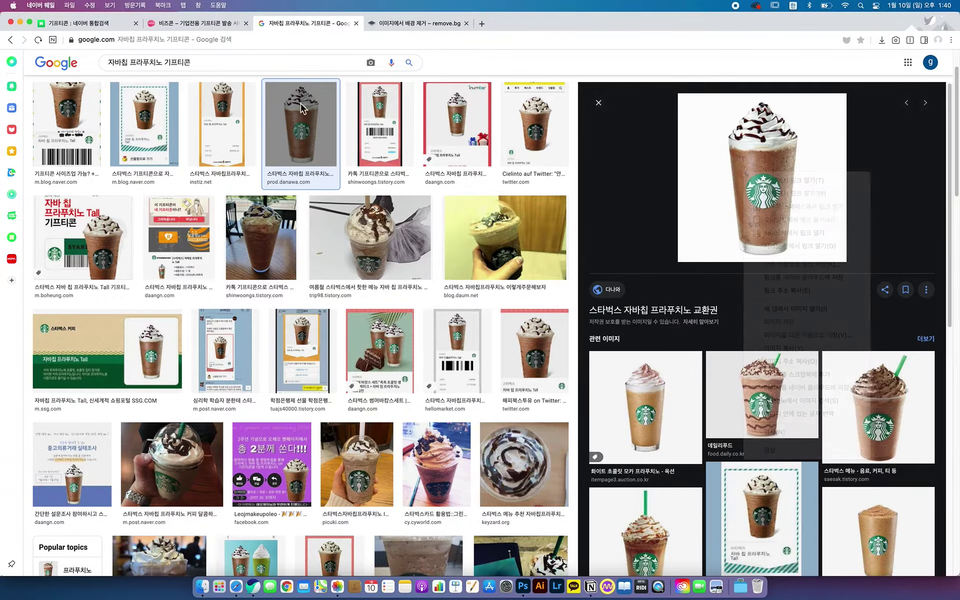
{"action": "left_click", "coordinate": [384, 21]}
{"action": "key", "text": "super+v"}
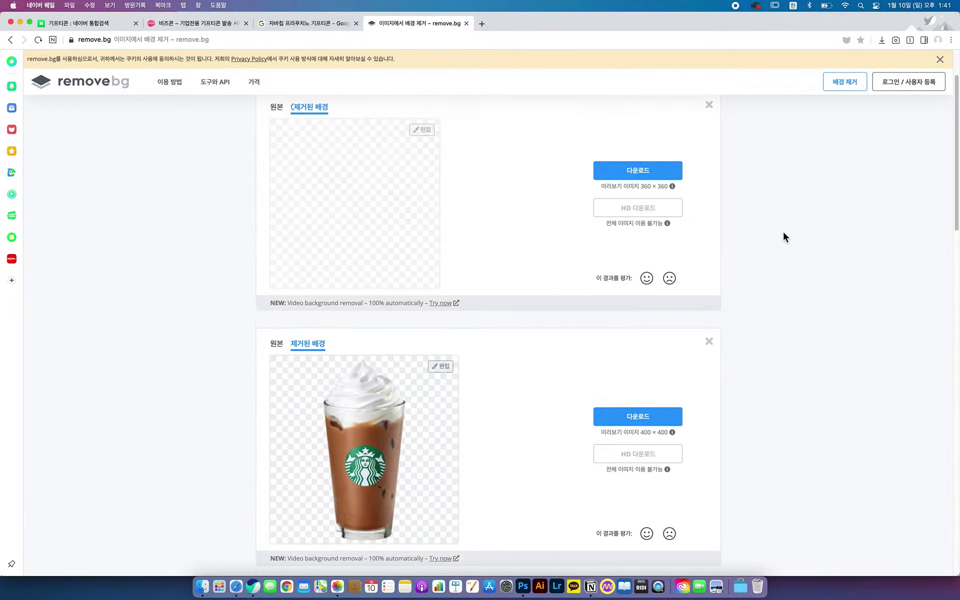
{"action": "left_click", "coordinate": [388, 218]}
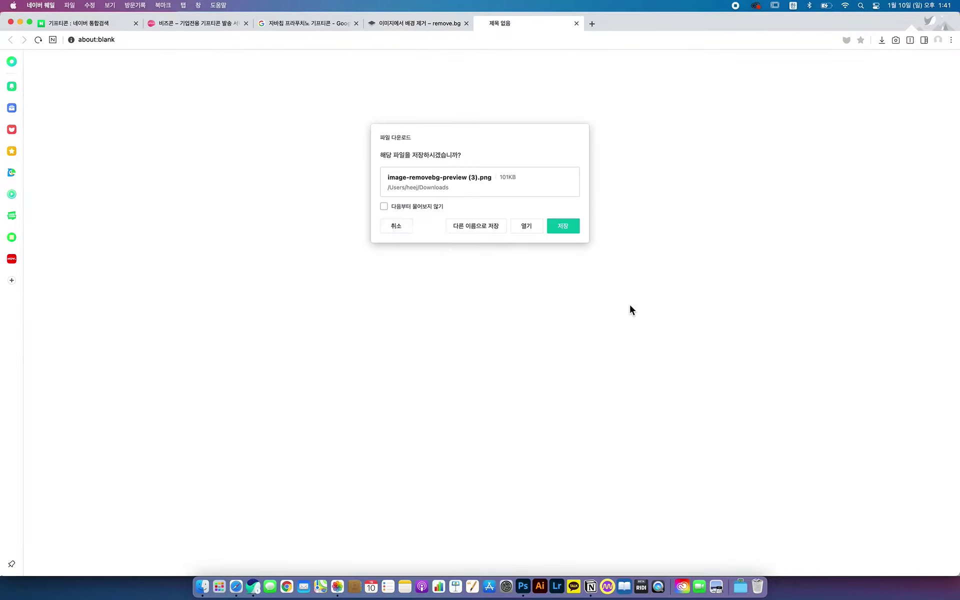
{"action": "left_click", "coordinate": [576, 224]}
- Switch to Photoshop and place the downloaded image-removebg-preview (3).png in the untitled document
{"action": "left_click", "coordinate": [523, 586]}
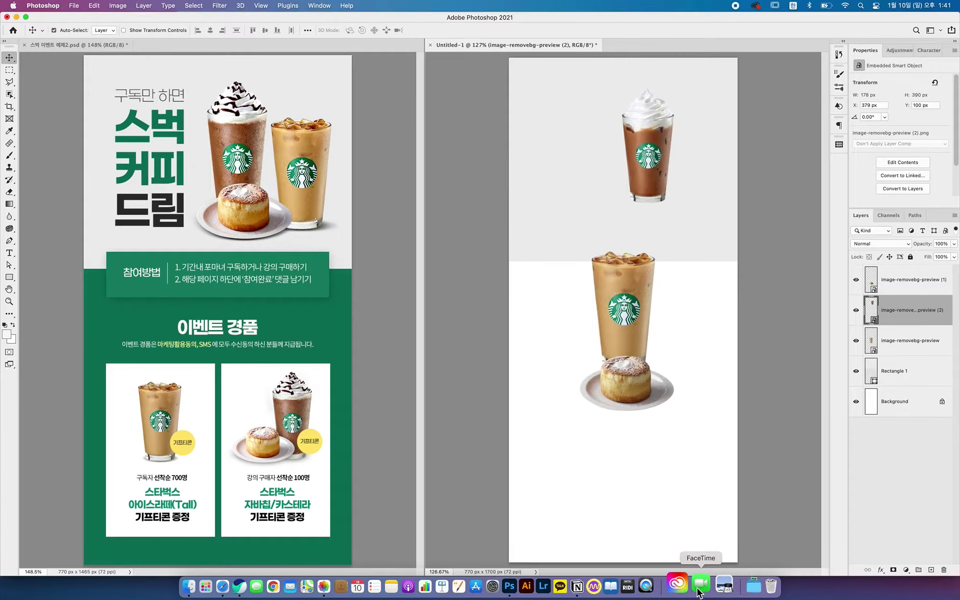
{"action": "left_click", "coordinate": [741, 585]}
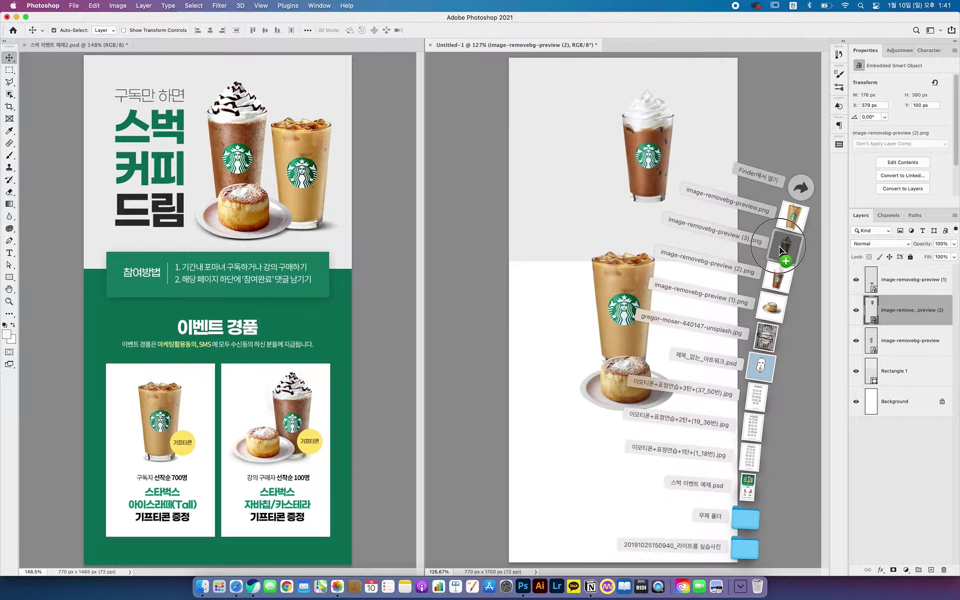
{"action": "left_click_drag", "start_coordinate": [779, 246], "coordinate": [600, 223]}
{"action": "key", "text": "Return"}
- Move the whipped-cream mocha out of the grey header and hide its layer, and move the latte and cake into the header
{"action": "left_click_drag", "start_coordinate": [615, 300], "coordinate": [675, 380]}
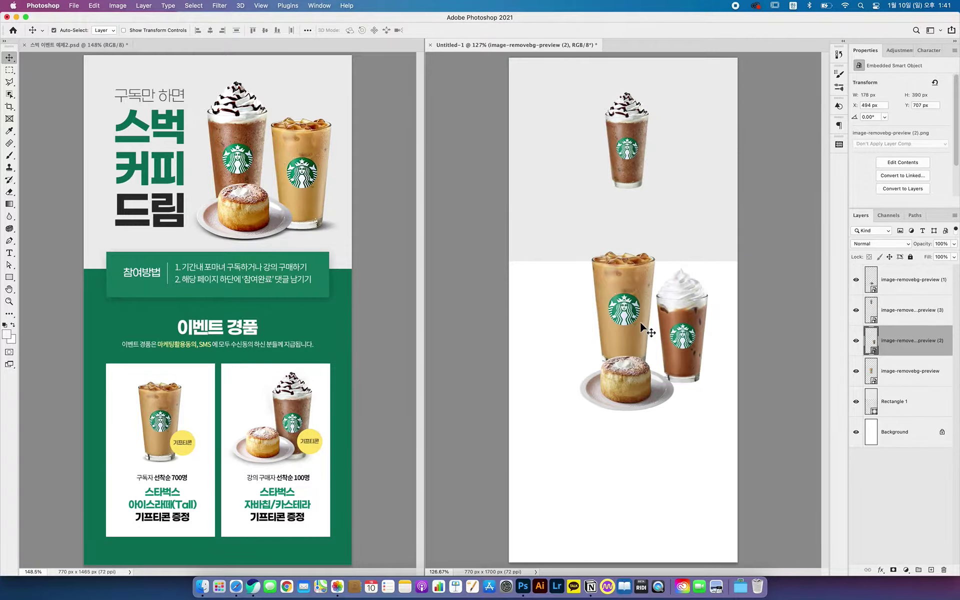
{"action": "left_click_drag", "start_coordinate": [625, 330], "coordinate": [677, 157]}
{"action": "left_click_drag", "start_coordinate": [637, 381], "coordinate": [648, 200]}
{"action": "left_click_drag", "start_coordinate": [693, 321], "coordinate": [700, 349]}
{"action": "left_click", "coordinate": [856, 340]}
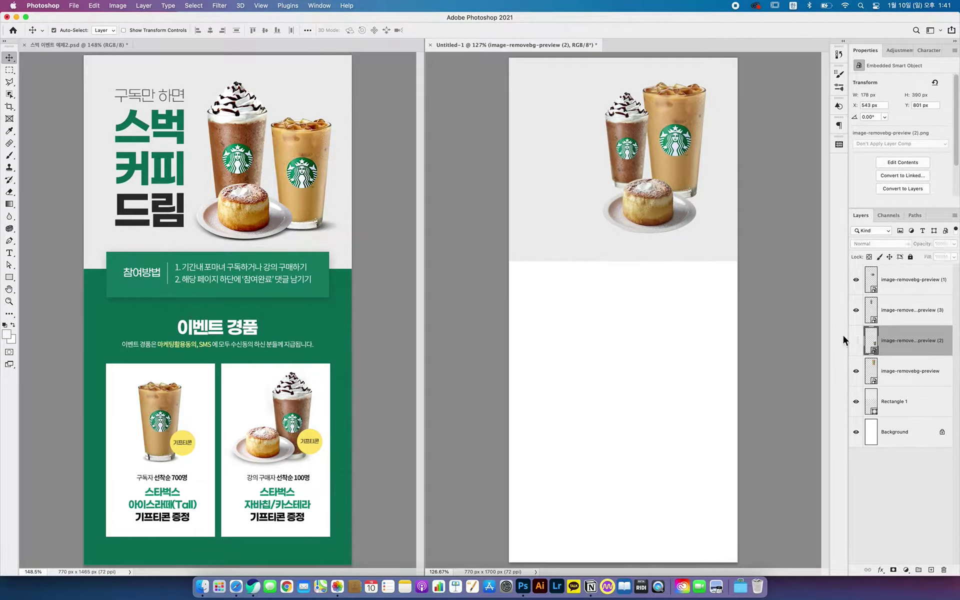
- Shift the latte slightly and scale the java chip frappuccino up proportionally to about 146%, matching the reference group
{"action": "left_click_drag", "start_coordinate": [670, 162], "coordinate": [680, 138]}
{"action": "key", "text": "super"}
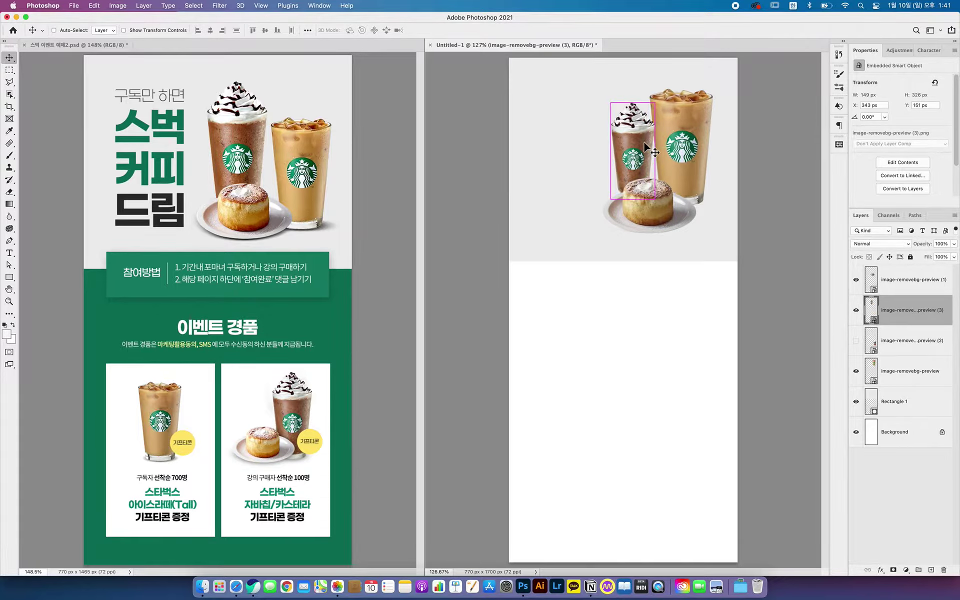
{"action": "key", "text": "super+t"}
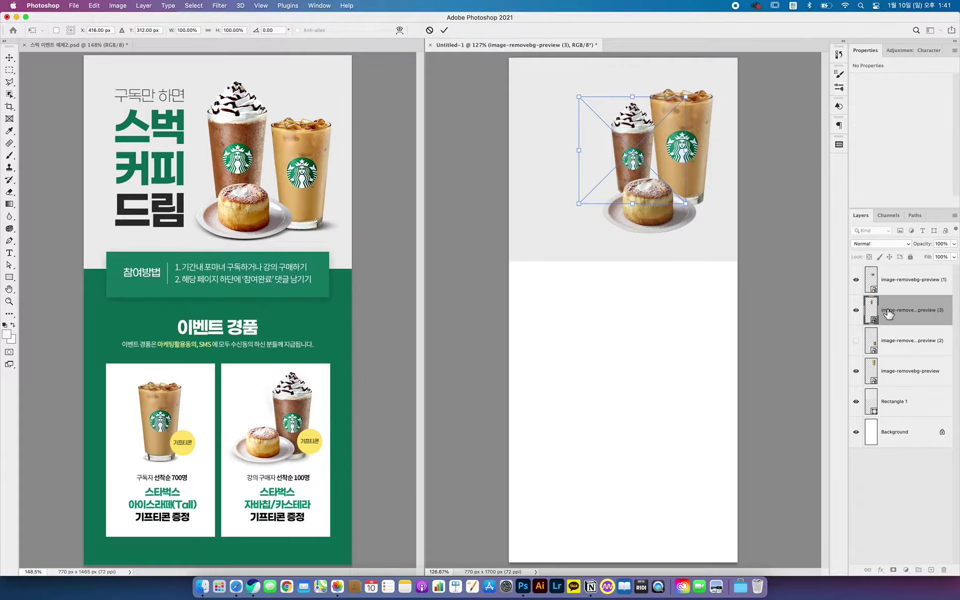
{"action": "left_click", "coordinate": [880, 311]}
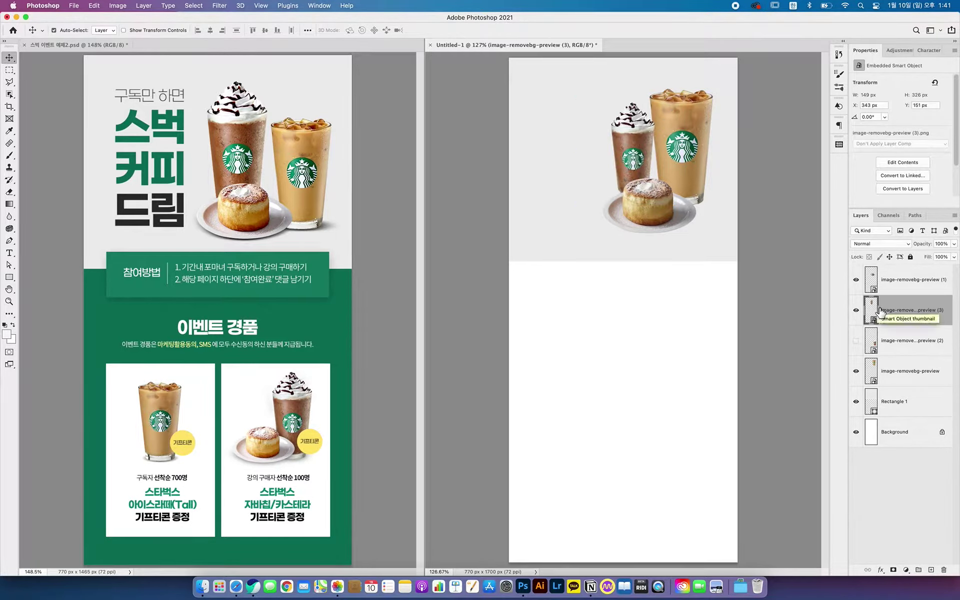
{"action": "key", "text": "super+t"}
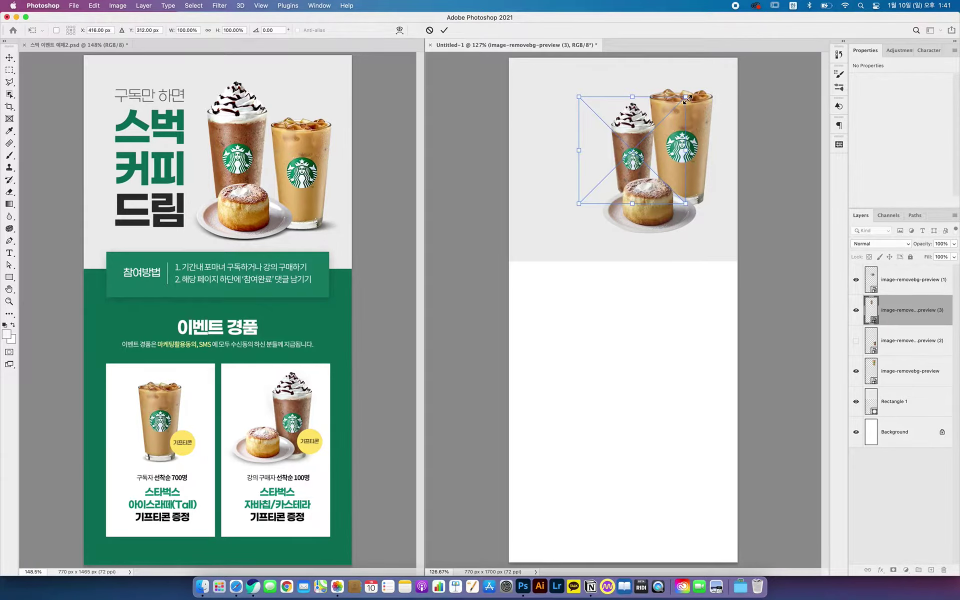
{"action": "left_click_drag", "start_coordinate": [686, 97], "coordinate": [722, 86]}
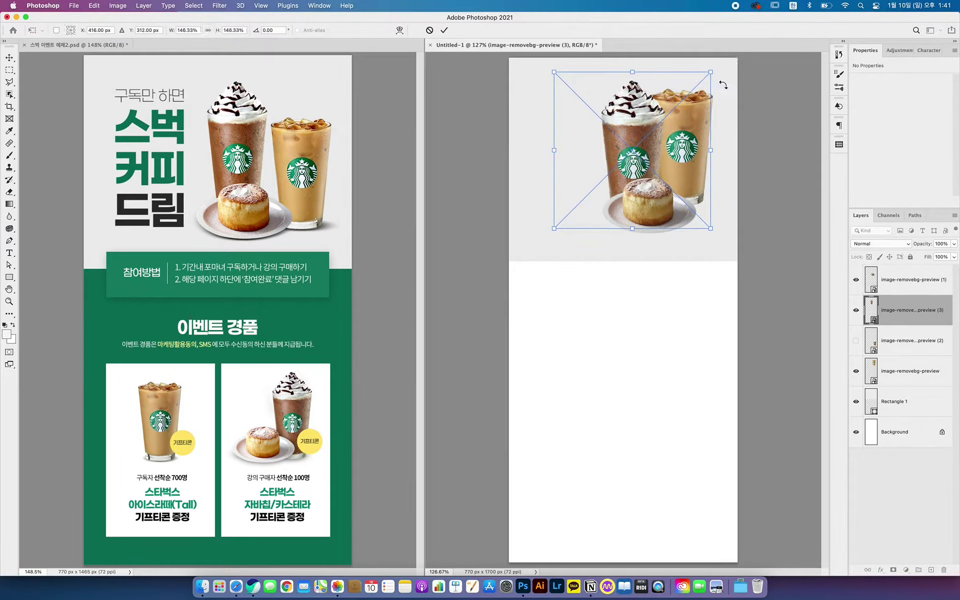
{"action": "key", "text": "Return"}
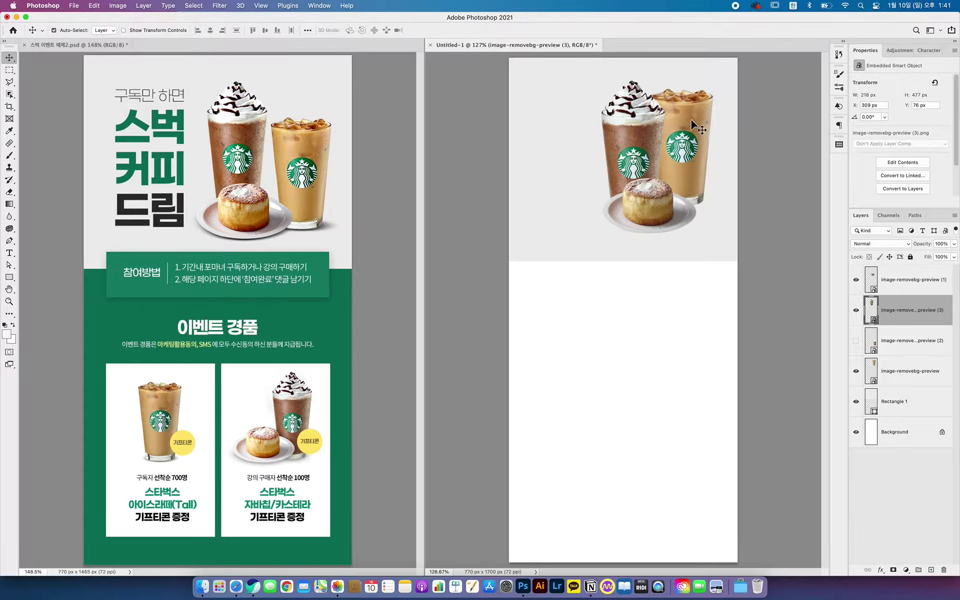
- Lower the latte slightly and fine-tune the frappuccino's size to about 204 × 445 px
{"action": "left_click_drag", "start_coordinate": [651, 122], "coordinate": [648, 149]}
{"action": "key", "text": "ctrl+t"}
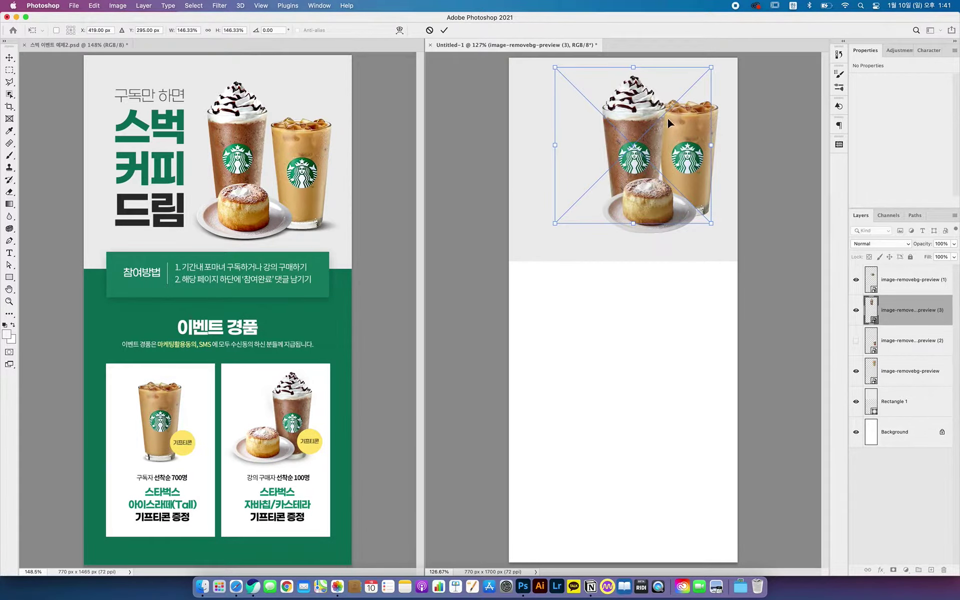
{"action": "mouse_move", "coordinate": [714, 70]}
{"action": "left_mouse_down"}
{"action": "mouse_move", "coordinate": [727, 59]}
{"action": "mouse_move", "coordinate": [698, 83]}
{"action": "mouse_move", "coordinate": [714, 61]}
{"action": "mouse_move", "coordinate": [705, 80]}
{"action": "mouse_move", "coordinate": [725, 70]}
{"action": "mouse_move", "coordinate": [677, 100]}
{"action": "mouse_move", "coordinate": [715, 75]}
{"action": "left_mouse_up"}
{"action": "key", "text": "Return"}
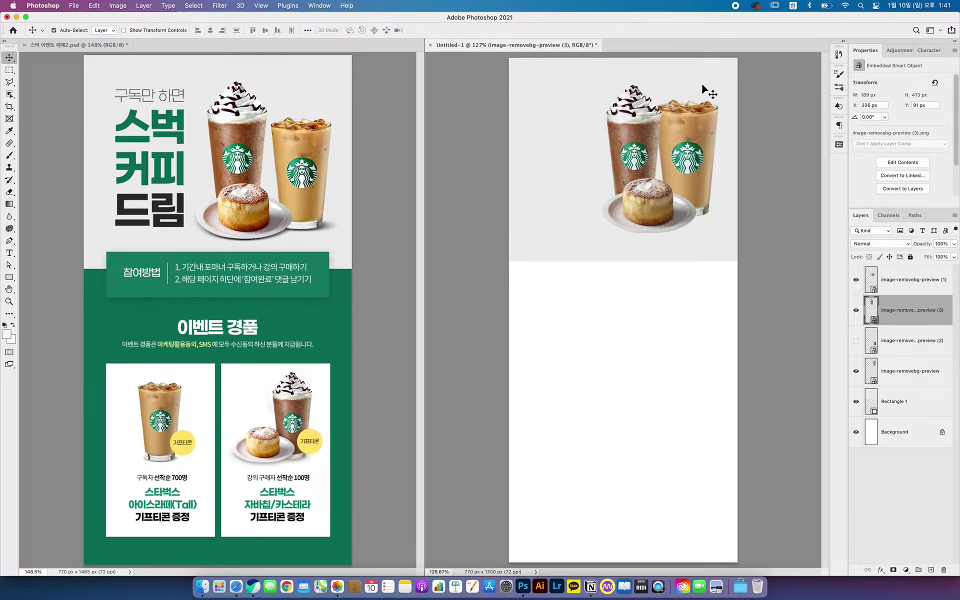
{"action": "key", "text": "super+t"}
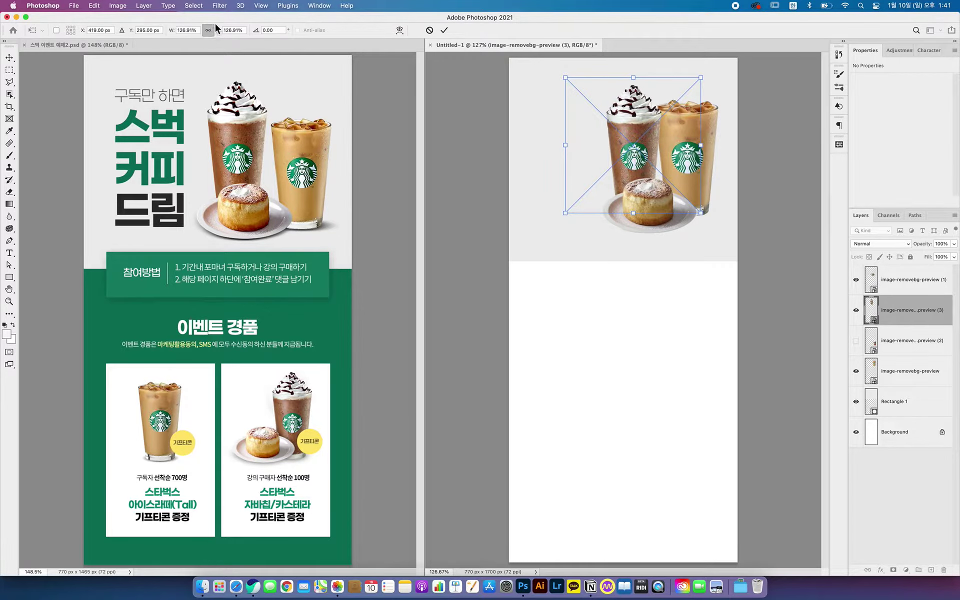
{"action": "left_click_drag", "start_coordinate": [699, 83], "coordinate": [737, 97]}
{"action": "key", "text": "Return"}
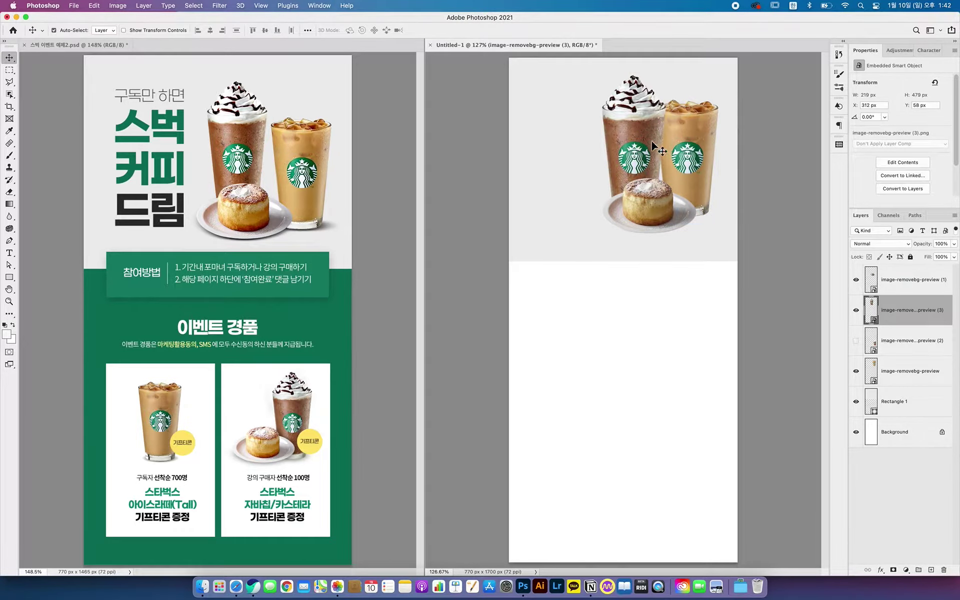
{"action": "key", "text": "super+t"}
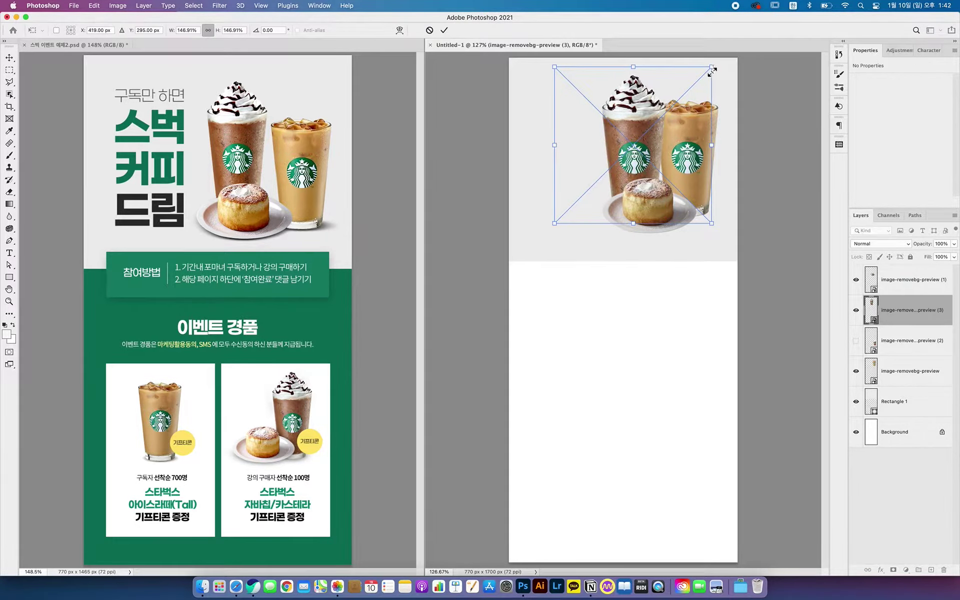
{"action": "left_click_drag", "start_coordinate": [712, 72], "coordinate": [708, 71]}
{"action": "key", "text": "Return"}
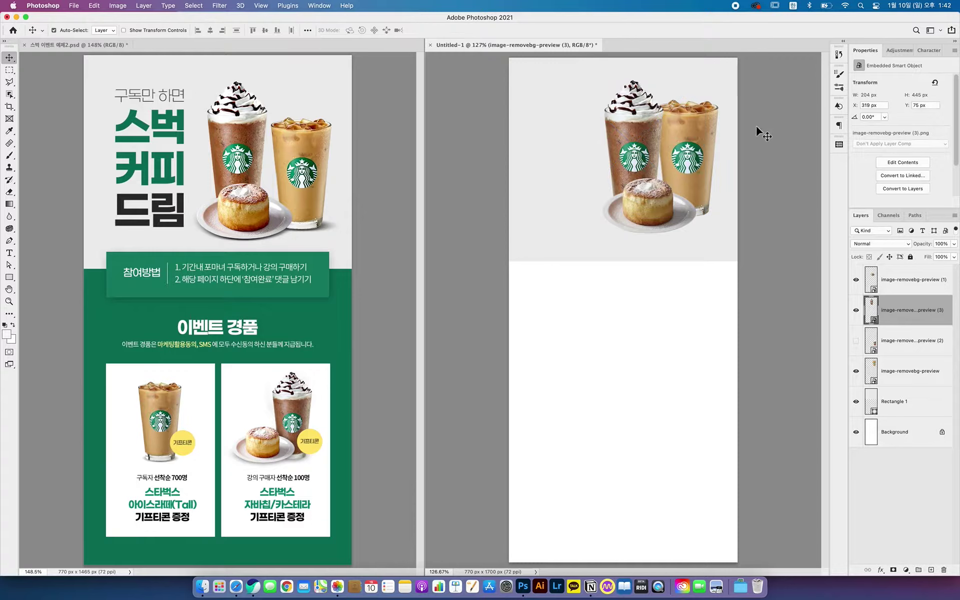
- Move the latte away from the frappuccino, lower the cake plate, and scale the latte down to about 188 × 343 px
{"action": "left_click_drag", "start_coordinate": [689, 166], "coordinate": [697, 170]}
{"action": "left_click_drag", "start_coordinate": [629, 204], "coordinate": [654, 224]}
{"action": "left_click_drag", "start_coordinate": [702, 176], "coordinate": [703, 184]}
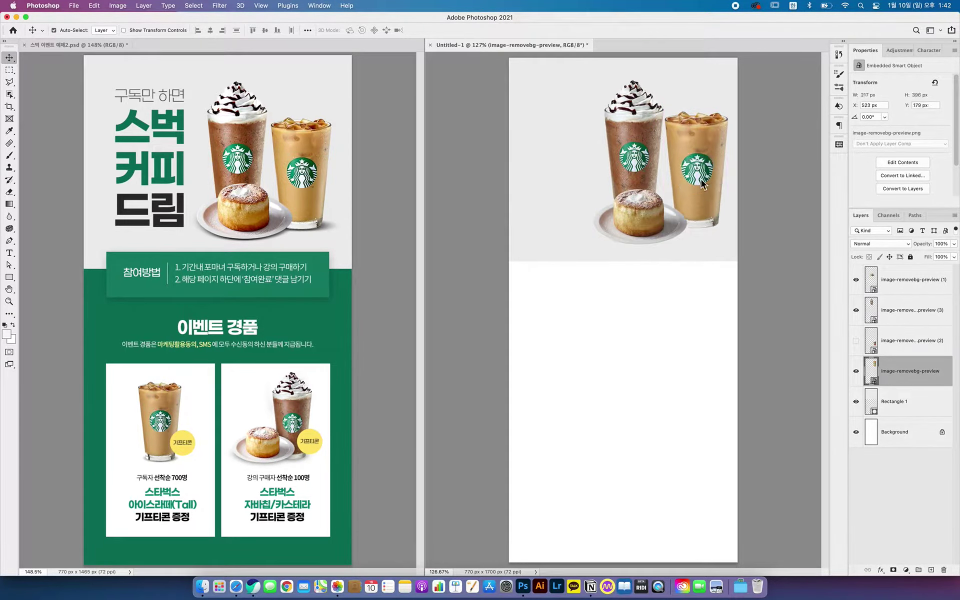
{"action": "key", "text": "ctrl+t"}
{"action": "mouse_move", "coordinate": [753, 111]}
{"action": "left_mouse_down"}
{"action": "mouse_move", "coordinate": [741, 123]}
{"action": "mouse_move", "coordinate": [748, 131]}
{"action": "mouse_move", "coordinate": [746, 122]}
{"action": "left_mouse_up"}
{"action": "key", "text": "Return"}
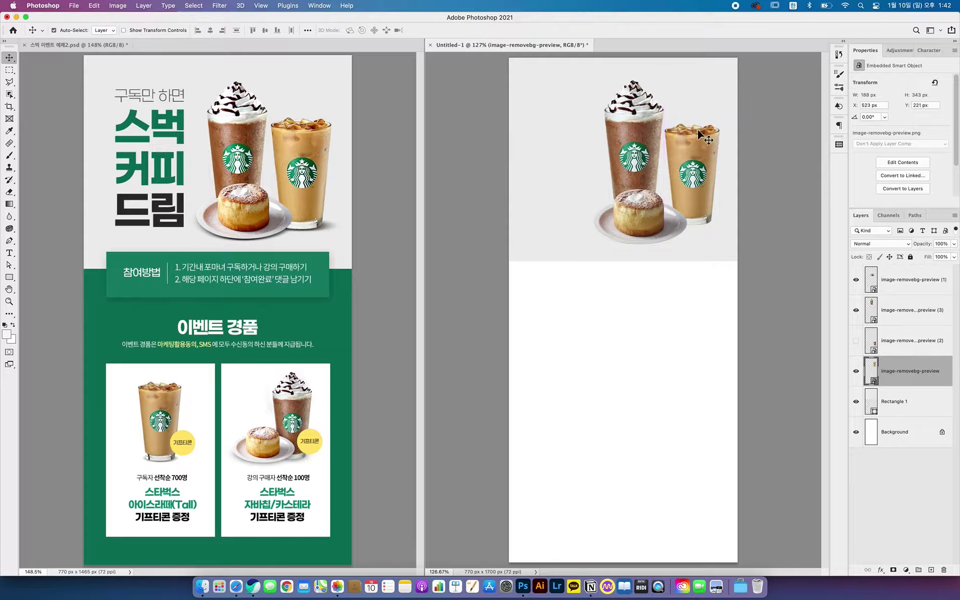
- Raise the frappuccino to about Y 55 px and the latte by about 10 px
{"action": "left_click", "coordinate": [661, 193]}
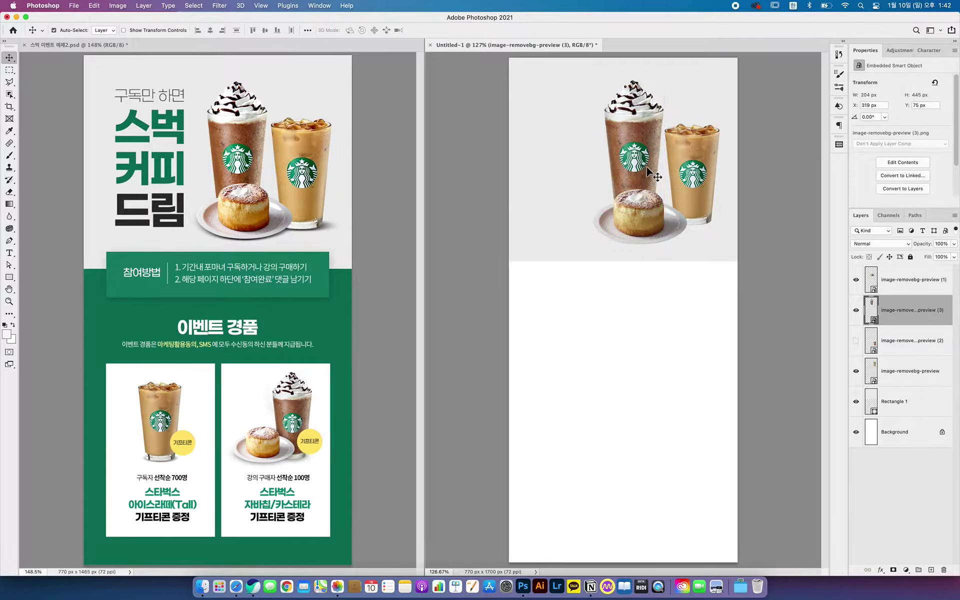
{"action": "left_click_drag", "start_coordinate": [646, 165], "coordinate": [646, 160]}
{"action": "left_click_drag", "start_coordinate": [692, 187], "coordinate": [693, 183]}
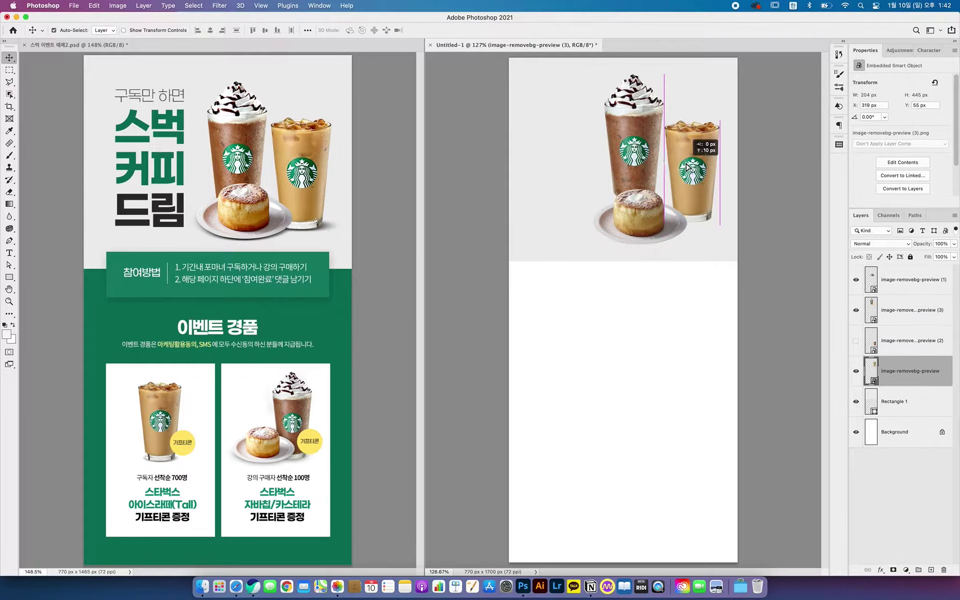
- Enlarge the cake plate to about 342 × 200 px and nudge it up and left to X 277, Y 410 px
{"action": "mouse_move", "coordinate": [651, 217]}
{"action": "left_mouse_down"}
{"action": "mouse_move", "coordinate": [661, 217]}
{"action": "mouse_move", "coordinate": [660, 232]}
{"action": "left_mouse_up"}
{"action": "key", "text": "super+t"}
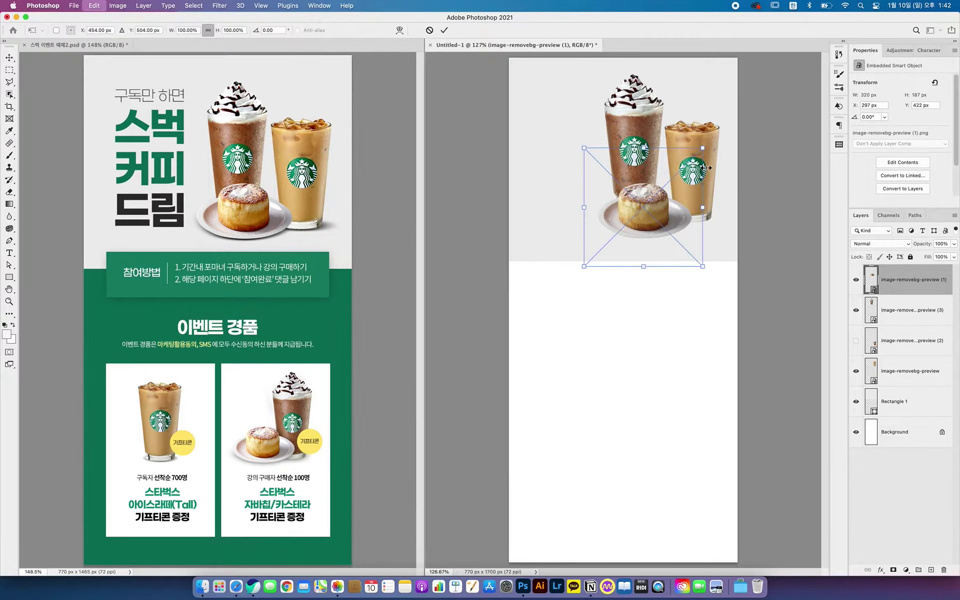
{"action": "left_click_drag", "start_coordinate": [705, 149], "coordinate": [711, 146]}
{"action": "key", "text": "Return"}
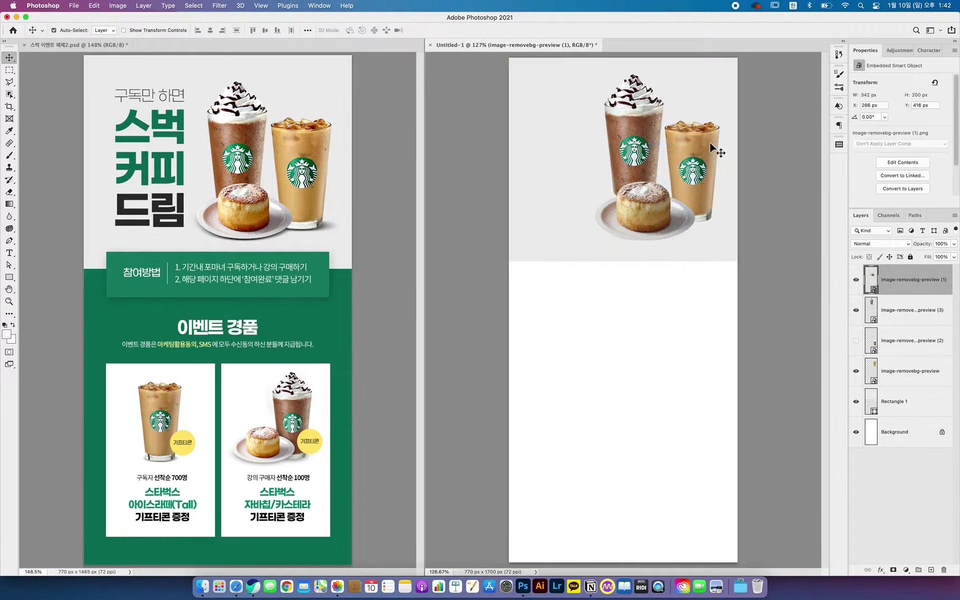
{"action": "key", "text": "Up"}
{"action": "key", "text": "Up"}
{"action": "key", "text": "Up"}
{"action": "key", "text": "Up"}
{"action": "key", "text": "Up"}
{"action": "key", "text": "Left"}
{"action": "key", "text": "Left"}
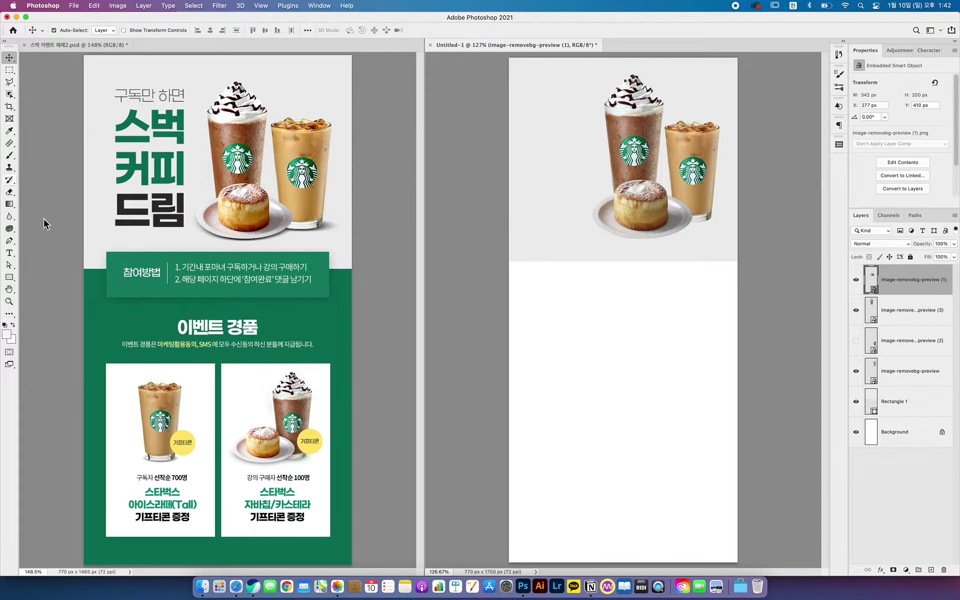
- Add the text 구독만 하면 in near-black in the grey header, beside the drinks
{"action": "left_click", "coordinate": [12, 256]}
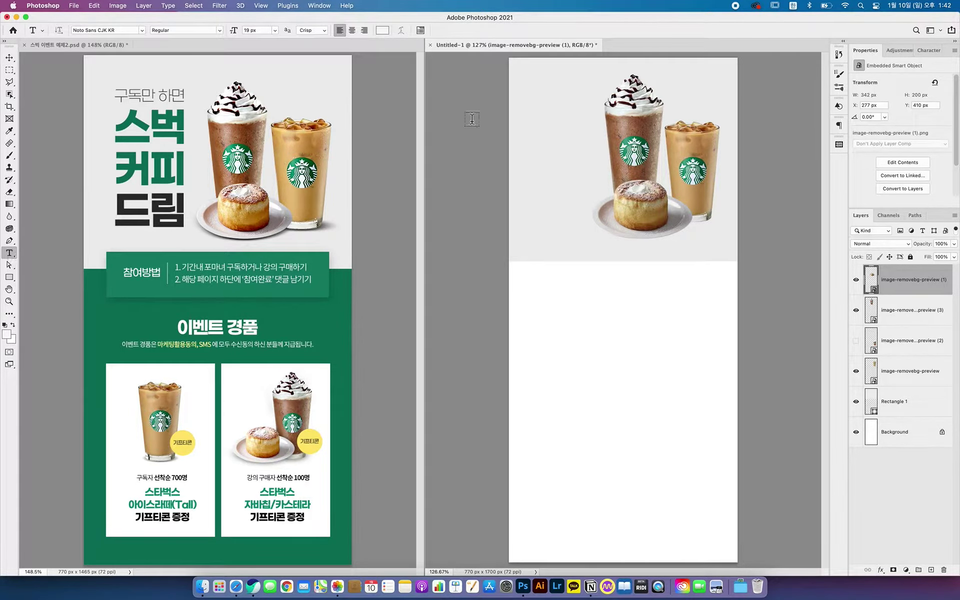
{"action": "left_click", "coordinate": [539, 104]}
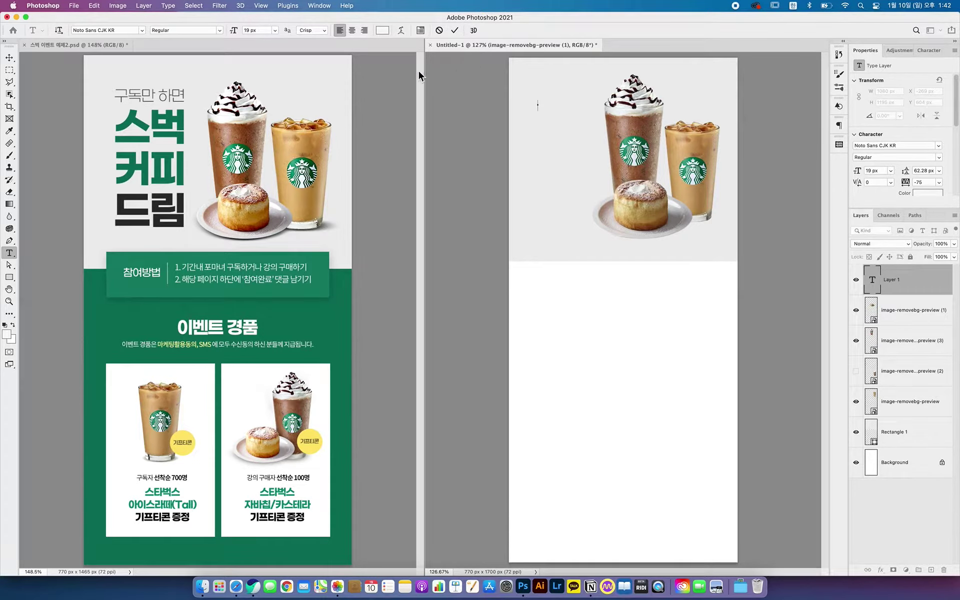
{"action": "left_click", "coordinate": [384, 32]}
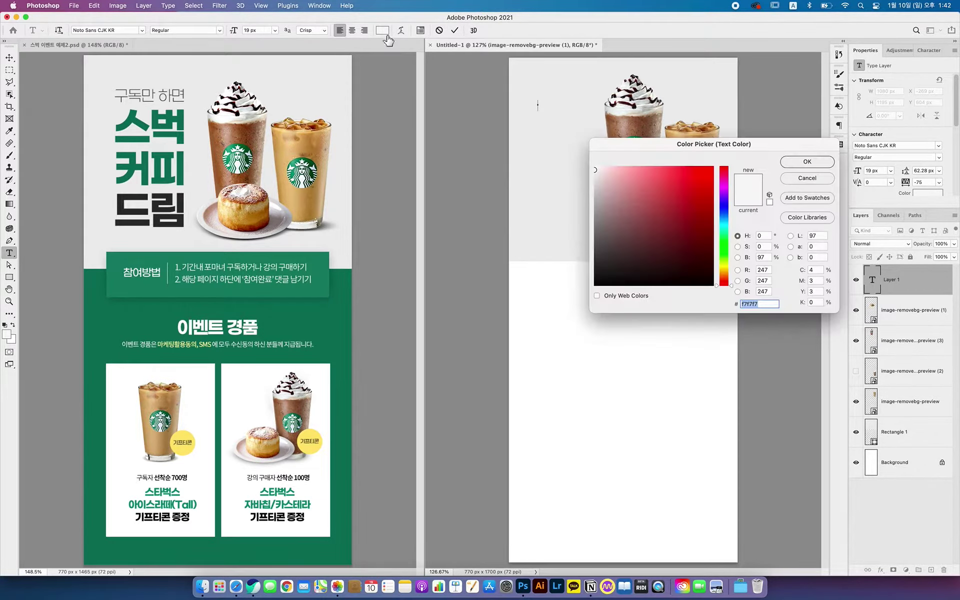
{"action": "left_click_drag", "start_coordinate": [626, 258], "coordinate": [504, 311]}
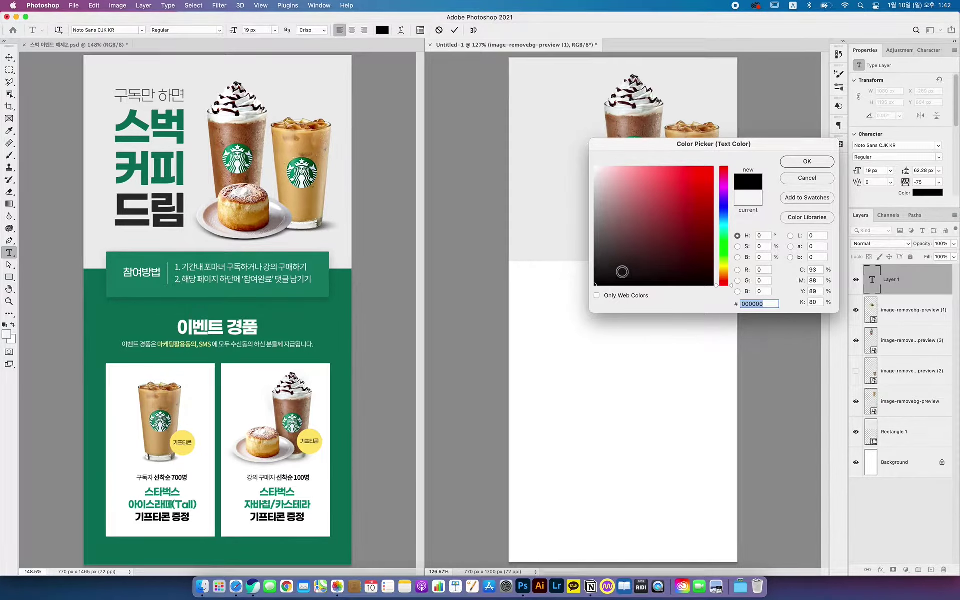
{"action": "left_click_drag", "start_coordinate": [622, 271], "coordinate": [577, 297]}
{"action": "left_click_drag", "start_coordinate": [623, 260], "coordinate": [581, 271]}
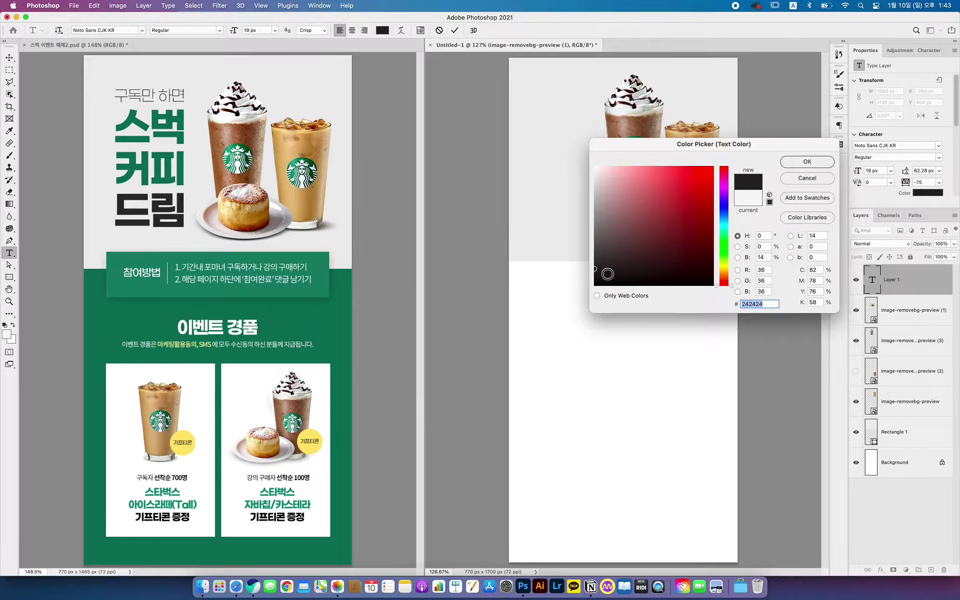
{"action": "mouse_move", "coordinate": [607, 274]}
{"action": "left_mouse_down"}
{"action": "mouse_move", "coordinate": [570, 272]}
{"action": "mouse_move", "coordinate": [581, 275]}
{"action": "left_mouse_up"}
{"action": "left_click", "coordinate": [810, 163]}
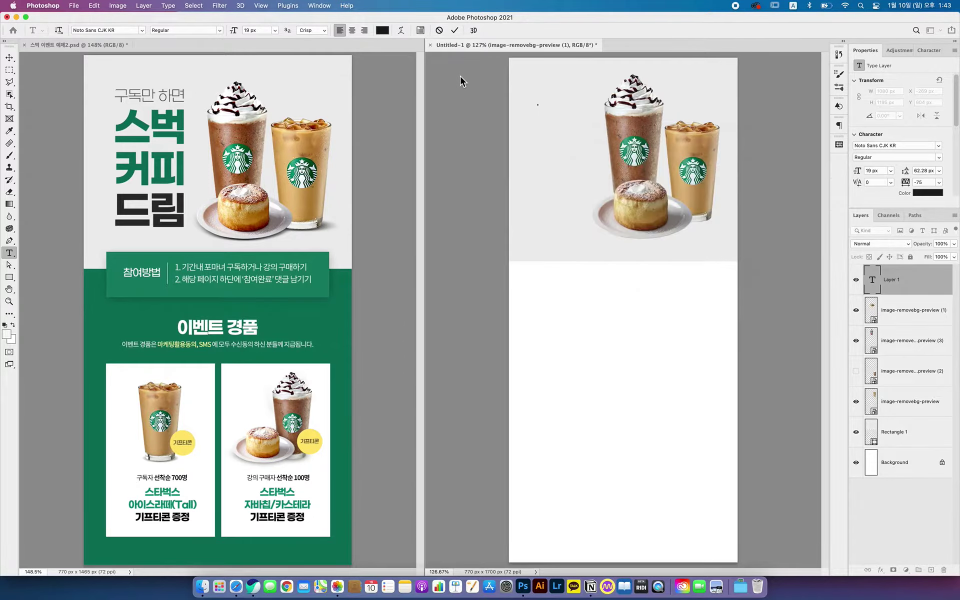
{"action": "type", "text": "구독만 하면"}
{"action": "key", "text": "super+Return"}
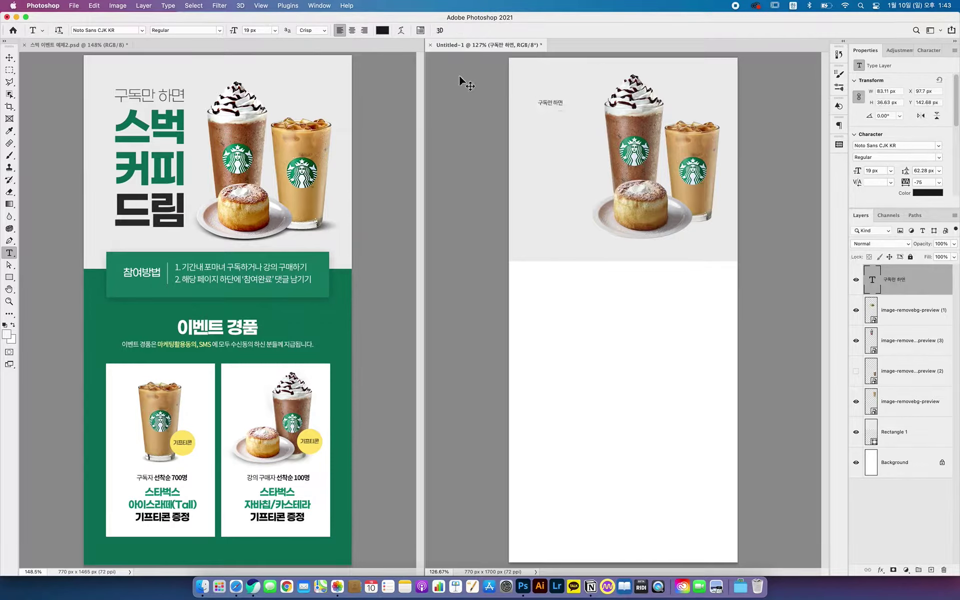
- Add a separate text reading 스벅 커피 드림 on three lines below 구독만 하면
{"action": "left_click", "coordinate": [540, 125]}
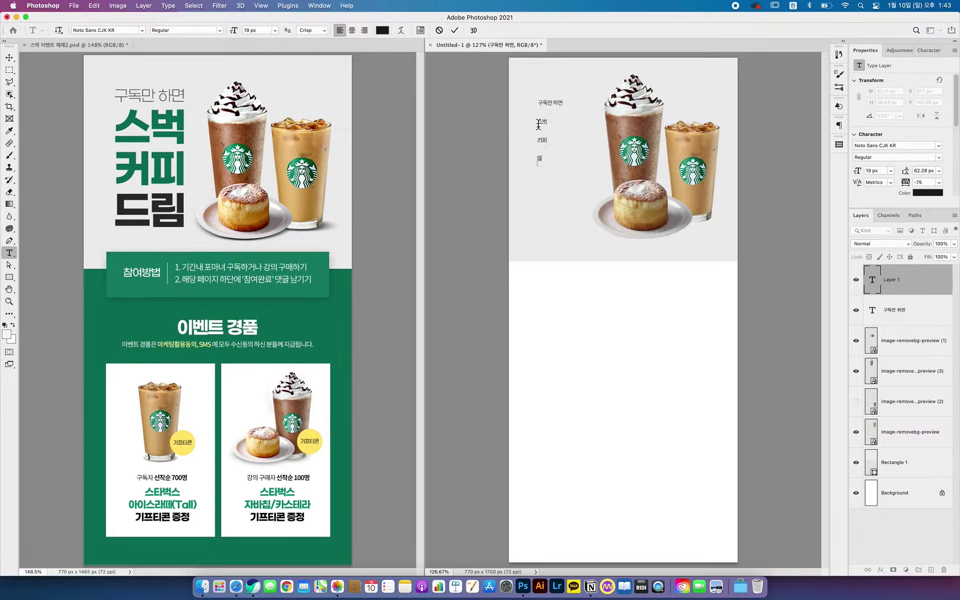
{"action": "key", "text": "super+Return"}
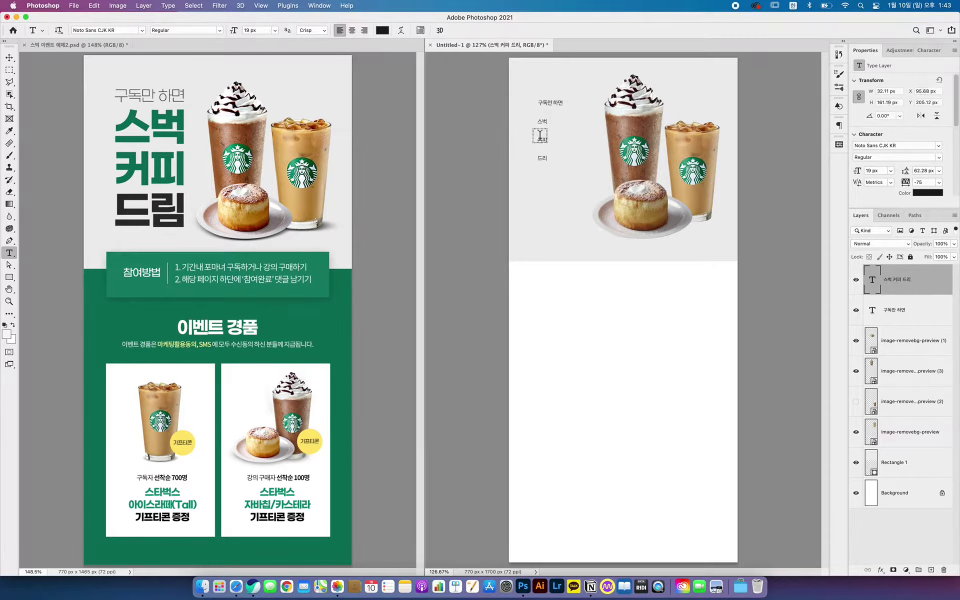
{"action": "left_click", "coordinate": [545, 164]}
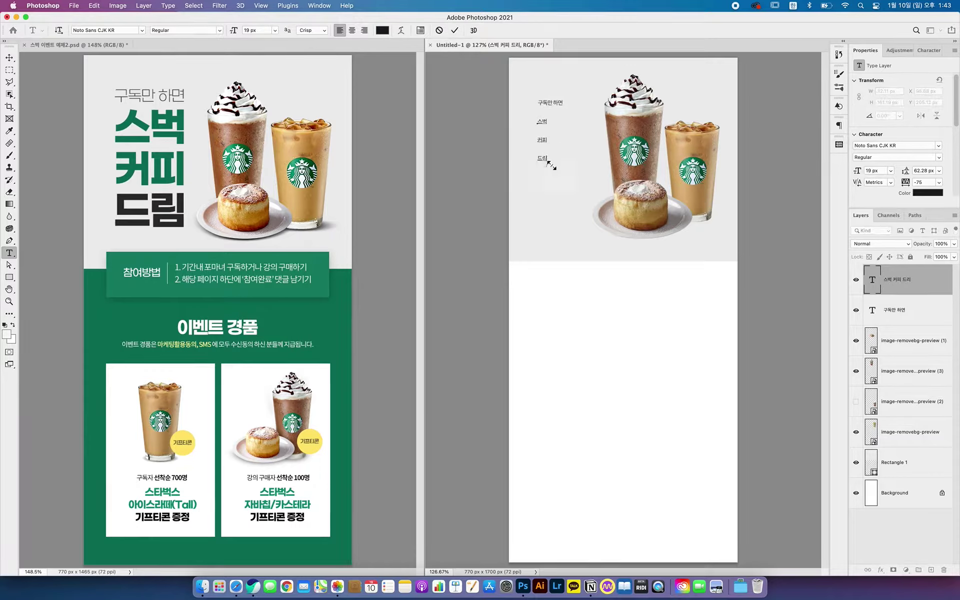
{"action": "key", "text": "super+Return"}
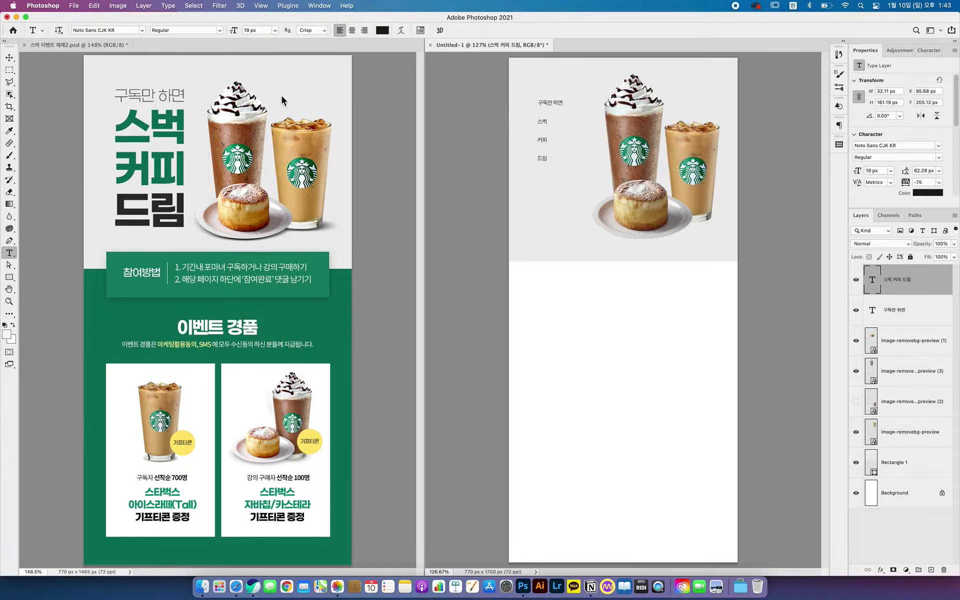
- Set both header texts in the G마켓 산스 Light font
{"action": "left_click", "coordinate": [11, 58]}
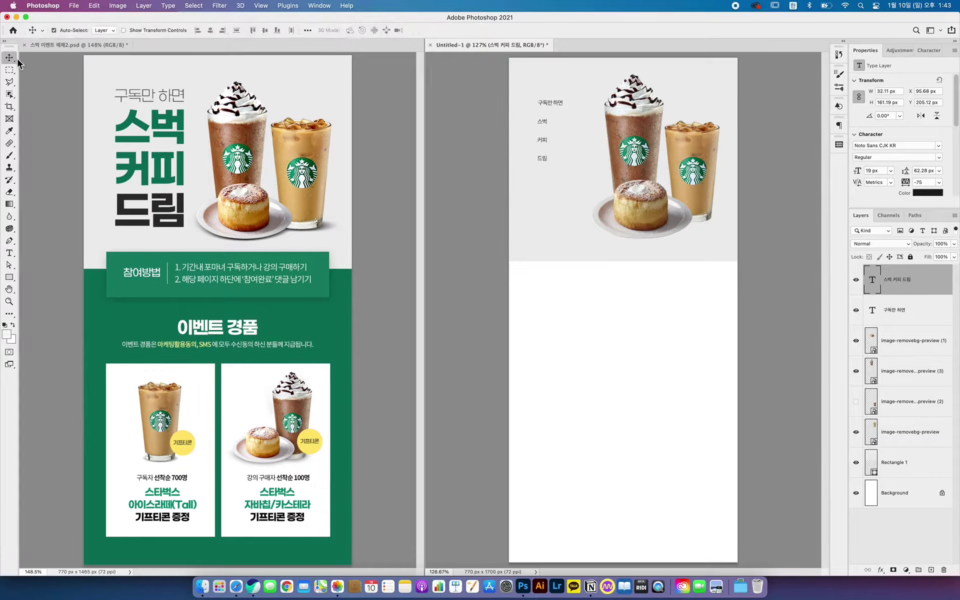
{"action": "left_click", "coordinate": [544, 102]}
{"action": "left_click", "coordinate": [545, 121], "text": "shift"}
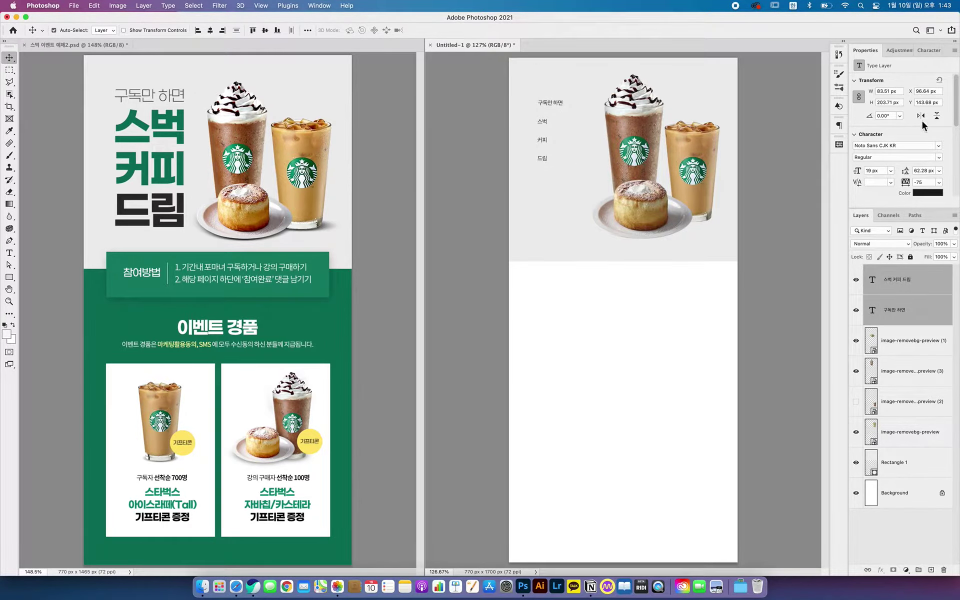
{"action": "left_click", "coordinate": [938, 146]}
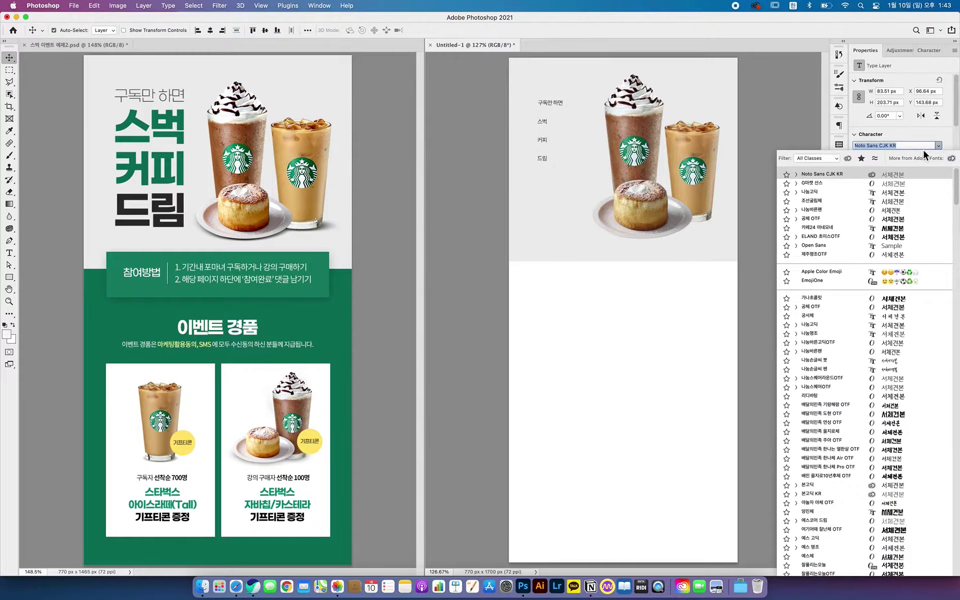
{"action": "left_click", "coordinate": [824, 183]}
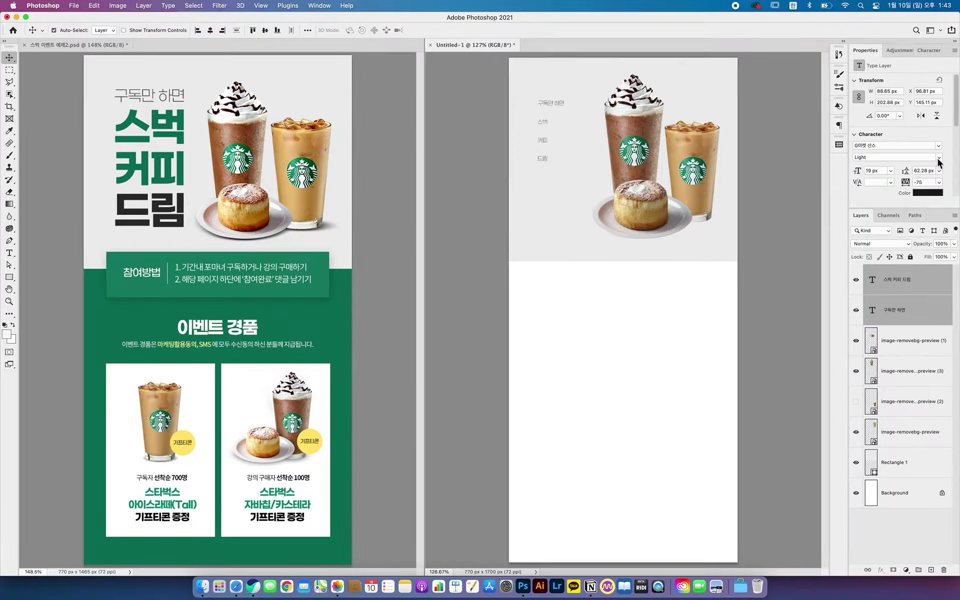
- Enlarge both header texts to 50 px
{"action": "left_click", "coordinate": [875, 171]}
{"action": "type", "text": "30"}
{"action": "key", "text": "Return"}
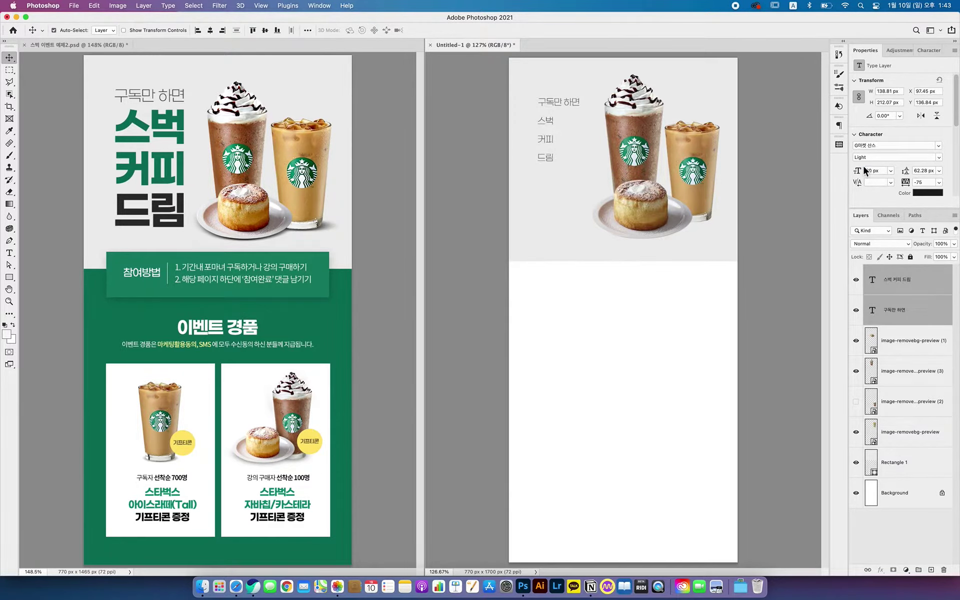
{"action": "left_click", "coordinate": [879, 172]}
{"action": "type", "text": "50"}
{"action": "key", "text": "Return"}
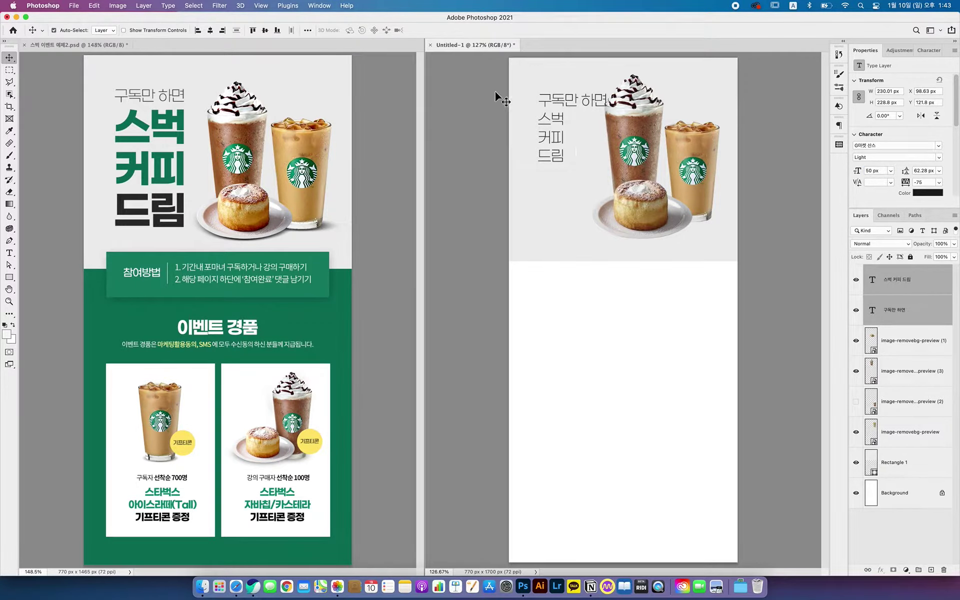
- Scale the frappuccino, cake plate and latte down together toward the lower right so they clear the header text
{"action": "left_click", "coordinate": [758, 122]}
{"action": "left_click_drag", "start_coordinate": [643, 127], "coordinate": [683, 146]}
{"action": "left_click", "coordinate": [629, 139]}
{"action": "left_click", "coordinate": [649, 187], "text": "shift"}
{"action": "key", "text": "super+t"}
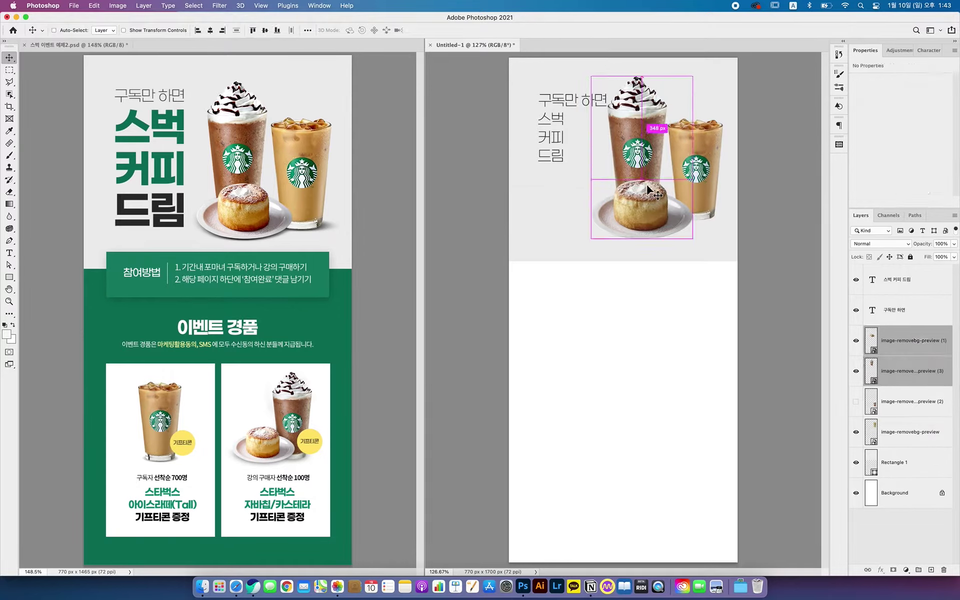
{"action": "key", "text": "Escape"}
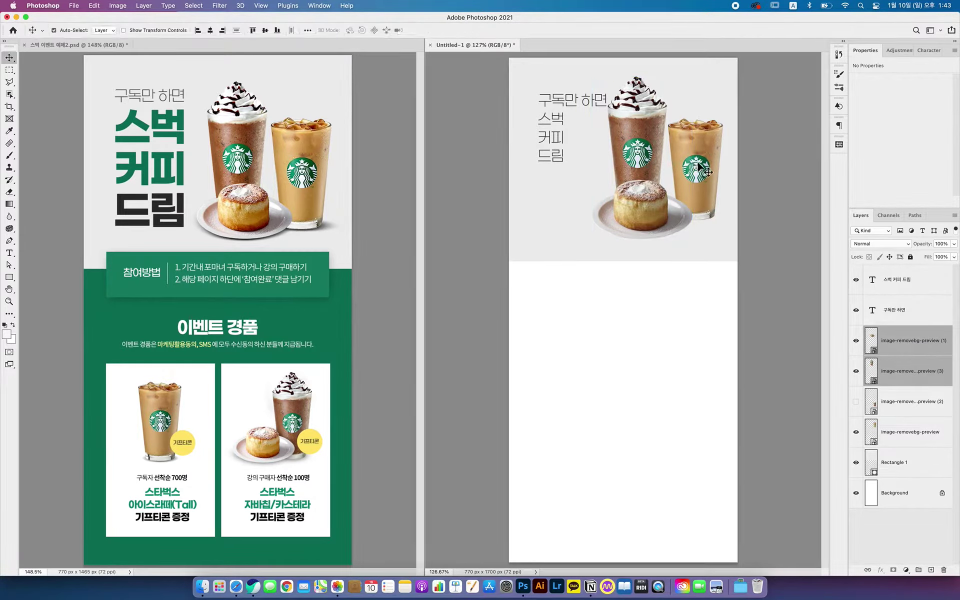
{"action": "left_click", "coordinate": [707, 172], "text": "shift"}
{"action": "key", "text": "super+t"}
{"action": "mouse_move", "coordinate": [592, 75]}
{"action": "left_mouse_down"}
{"action": "mouse_move", "coordinate": [616, 95]}
{"action": "mouse_move", "coordinate": [606, 88]}
{"action": "left_mouse_up"}
{"action": "key", "text": "Return"}
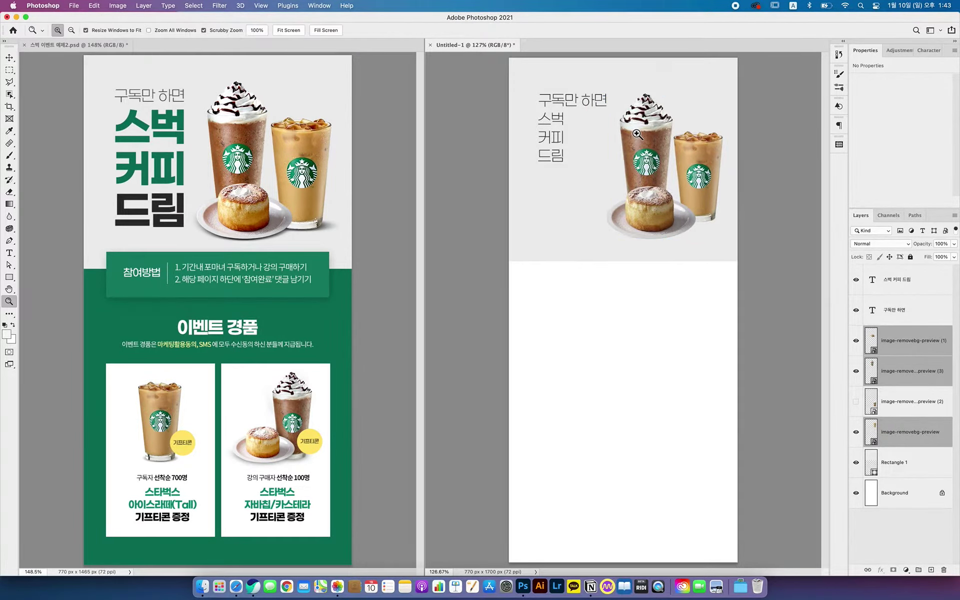
- Nudge 구독만 하면 to about X 92, Y 117 px and lower the three-line title to about Y 207 px
{"action": "left_click_drag", "start_coordinate": [621, 142], "coordinate": [654, 174]}
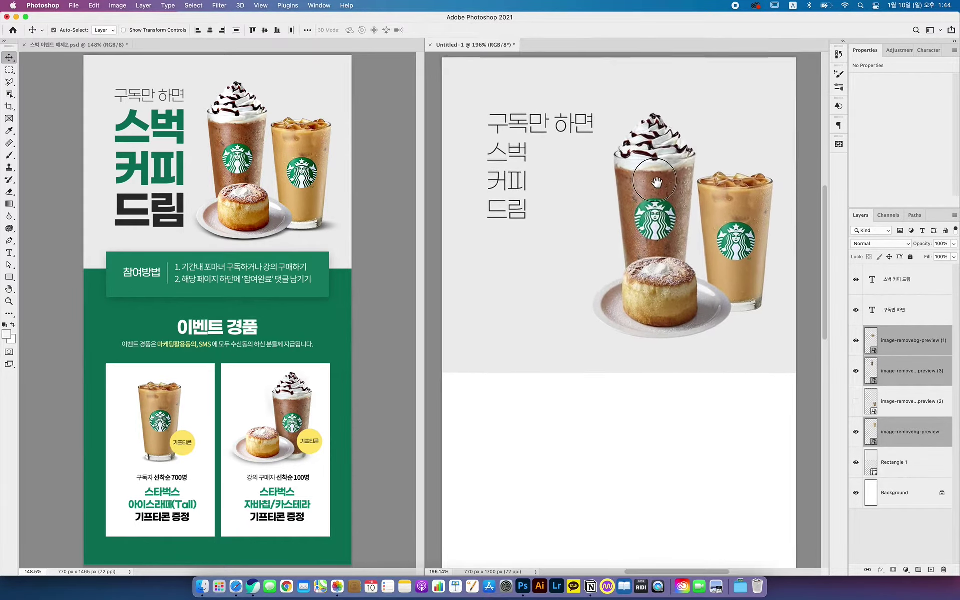
{"action": "left_click_drag", "start_coordinate": [573, 126], "coordinate": [570, 123]}
{"action": "double_click", "coordinate": [570, 125]}
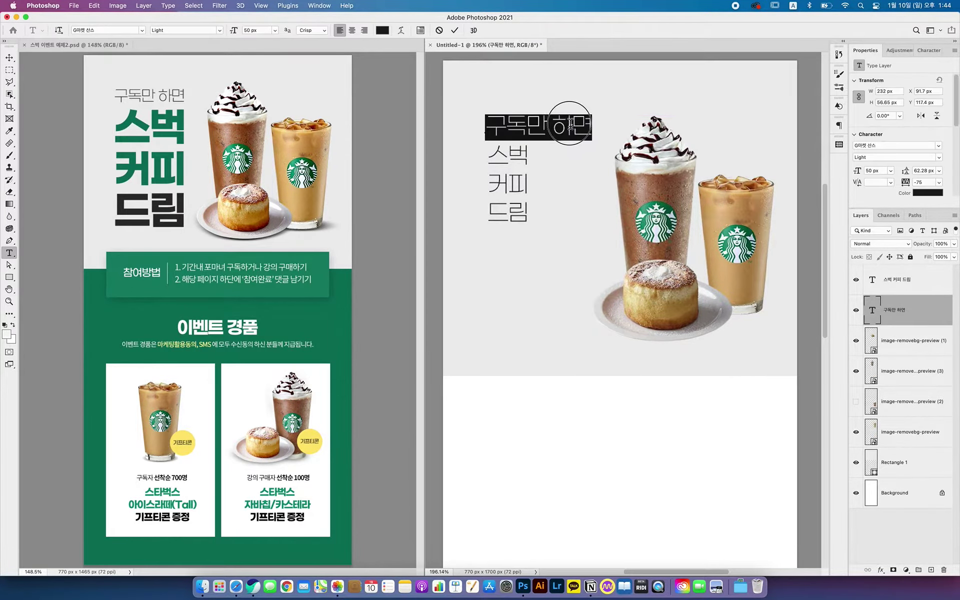
{"action": "key", "text": "Escape"}
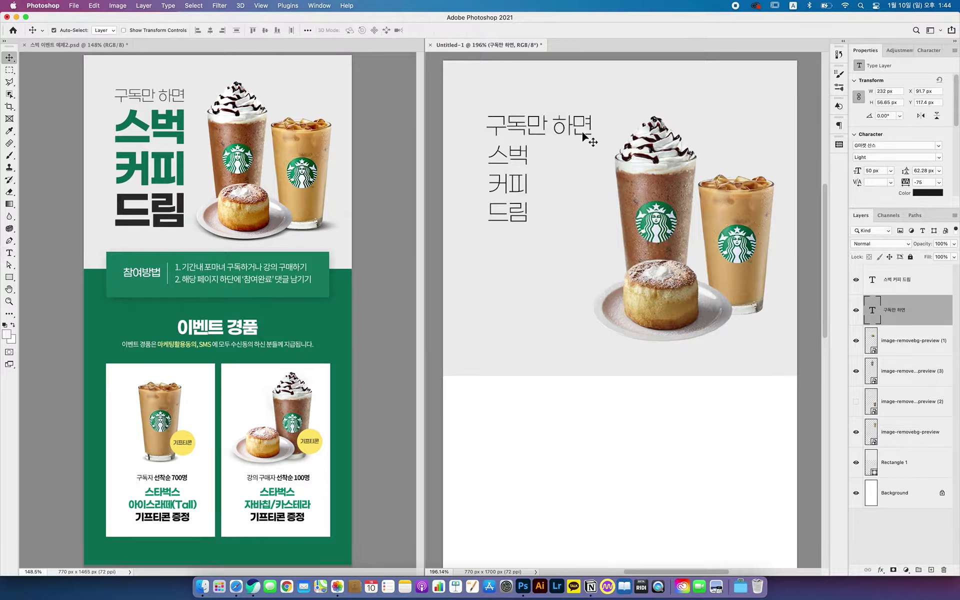
{"action": "left_click_drag", "start_coordinate": [501, 155], "coordinate": [502, 168]}
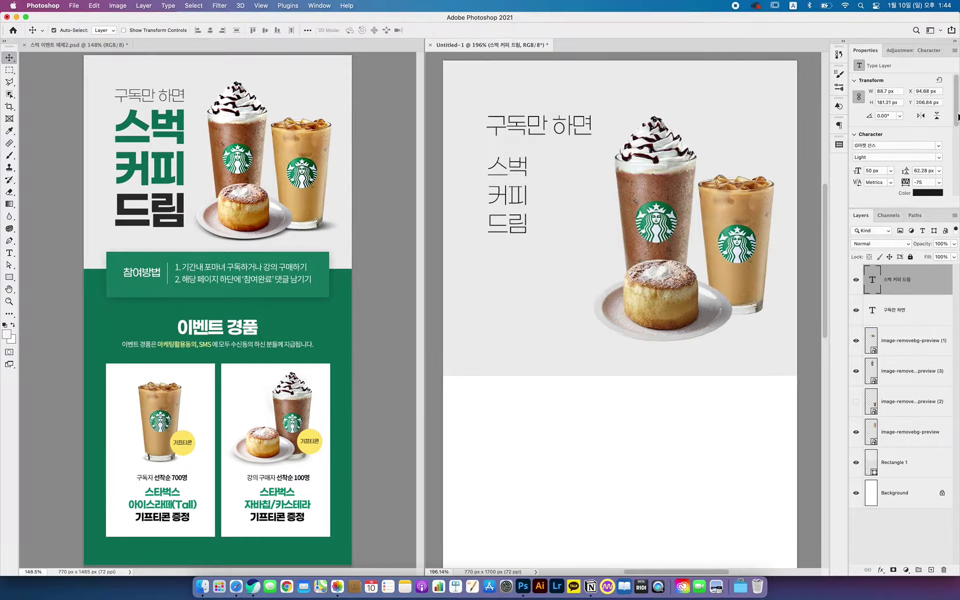
- Set the three-line title in Bold and enlarge it to about 128.77 px, roughly as wide as 구독만 하면
{"action": "left_click", "coordinate": [939, 156]}
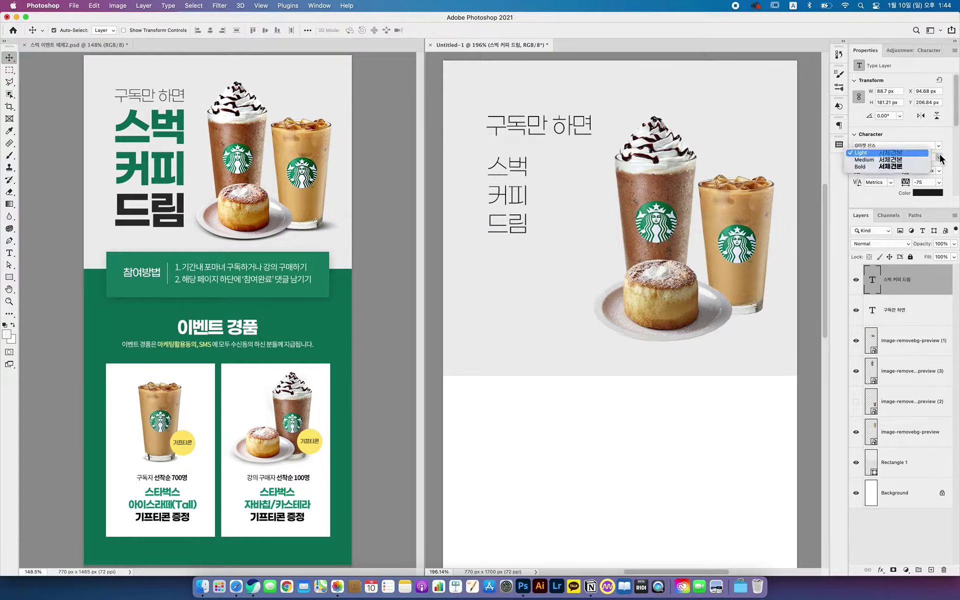
{"action": "left_click", "coordinate": [908, 166]}
{"action": "key", "text": "Tab"}
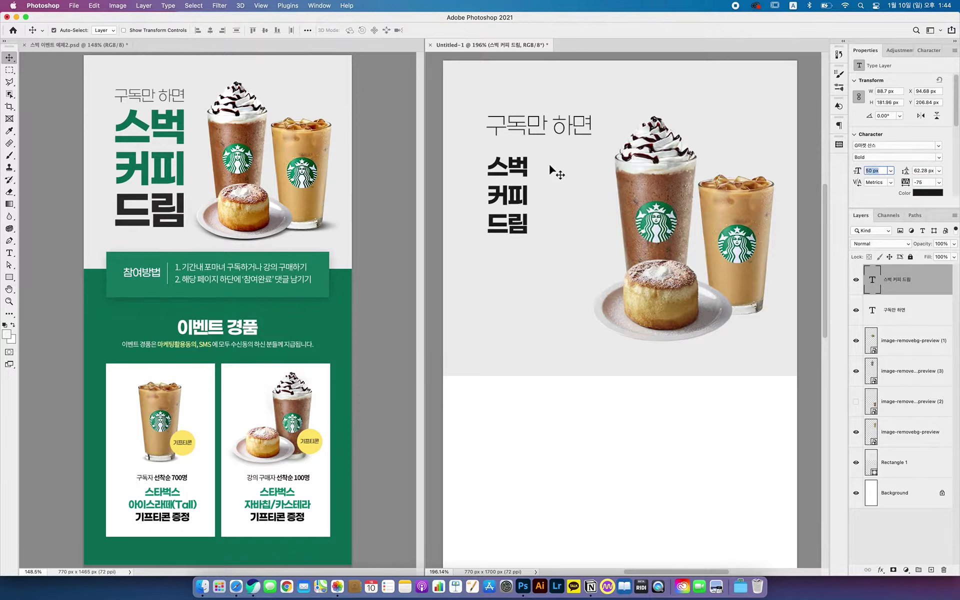
{"action": "type", "text": "80"}
{"action": "key", "text": "Return"}
{"action": "key", "text": "ctrl+t"}
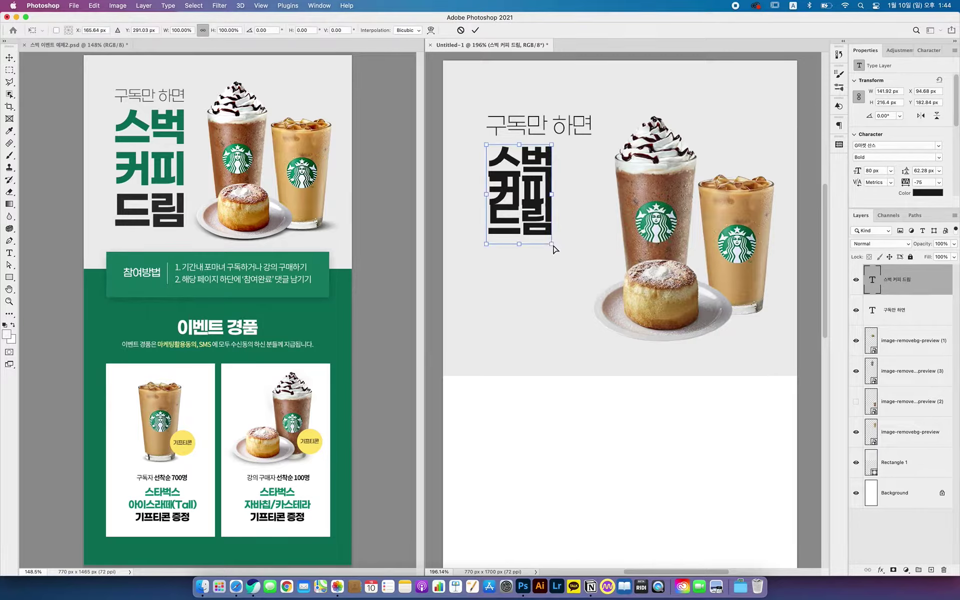
{"action": "left_click_drag", "start_coordinate": [553, 244], "coordinate": [606, 299]}
{"action": "key", "text": "Return"}
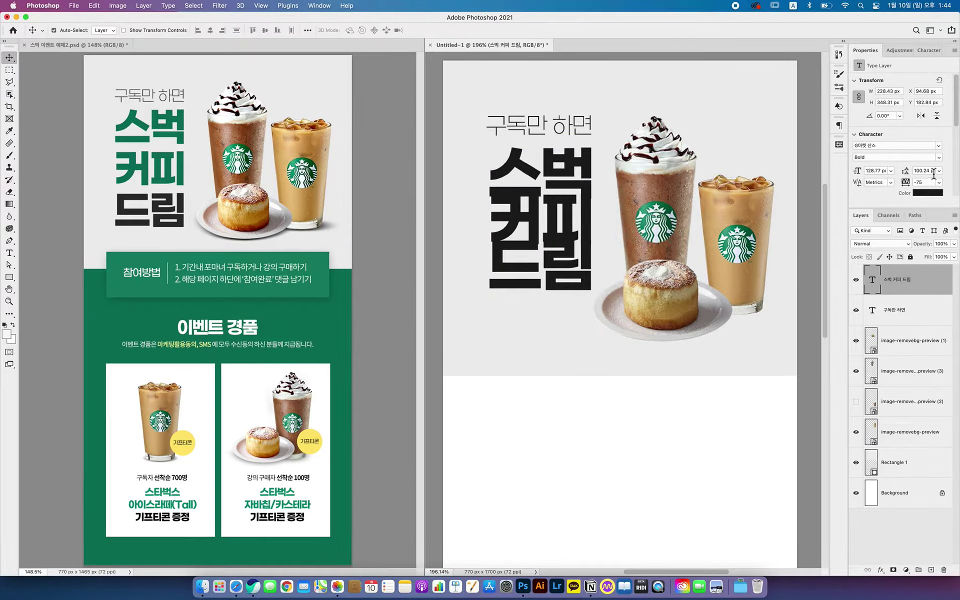
- Increase the three-line title's leading to 138 px so its lines no longer overlap
{"action": "left_click_drag", "start_coordinate": [933, 174], "coordinate": [913, 174]}
{"action": "type", "text": "127"}
{"action": "key", "text": "Return"}
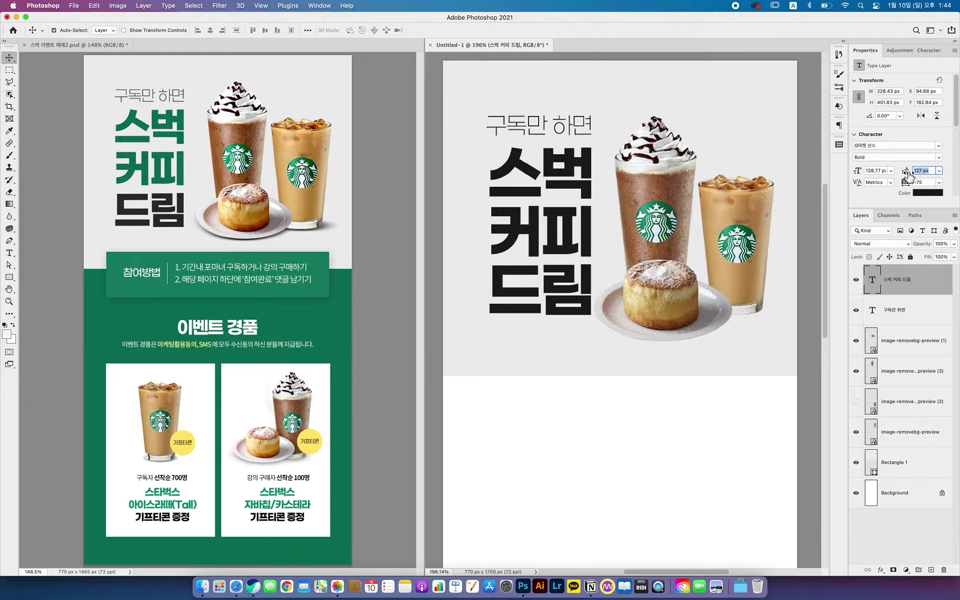
{"action": "mouse_move", "coordinate": [909, 175]}
{"action": "left_mouse_down"}
{"action": "mouse_move", "coordinate": [920, 172]}
{"action": "mouse_move", "coordinate": [901, 174]}
{"action": "left_mouse_up"}
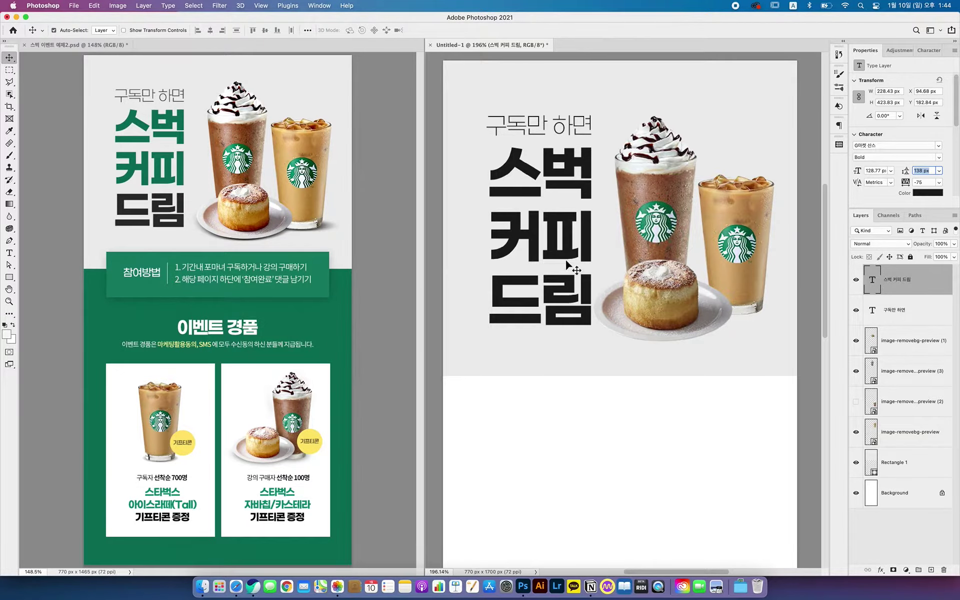
- Move the title to about X 86, Y 175 px, then fit 구독만 하면 above it at about 48.67 px, X 89, Y 110 px
{"action": "left_click_drag", "start_coordinate": [558, 166], "coordinate": [549, 159]}
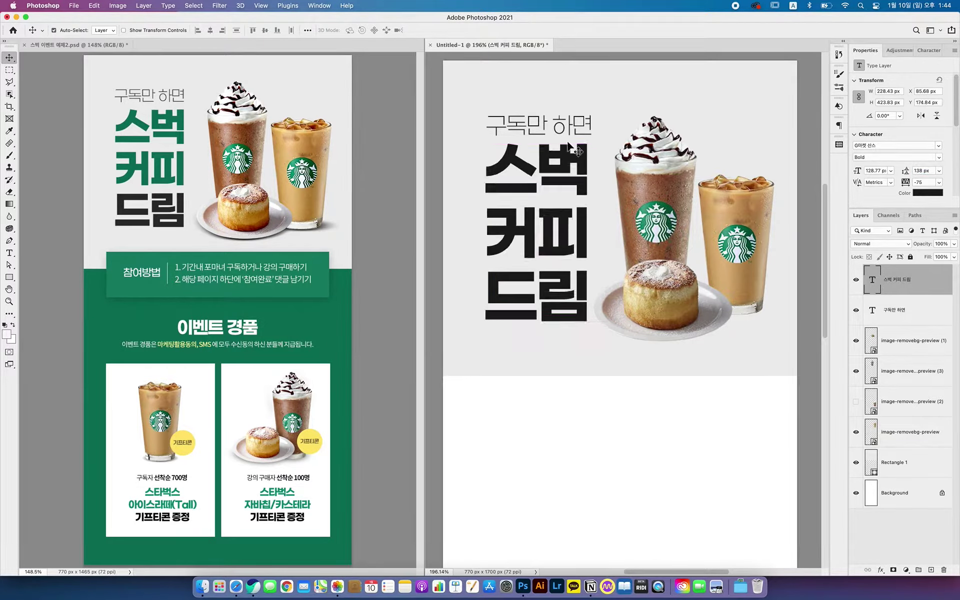
{"action": "left_click_drag", "start_coordinate": [565, 122], "coordinate": [588, 110]}
{"action": "key", "text": "super+t"}
{"action": "key", "text": "Return"}
{"action": "key", "text": "super+t"}
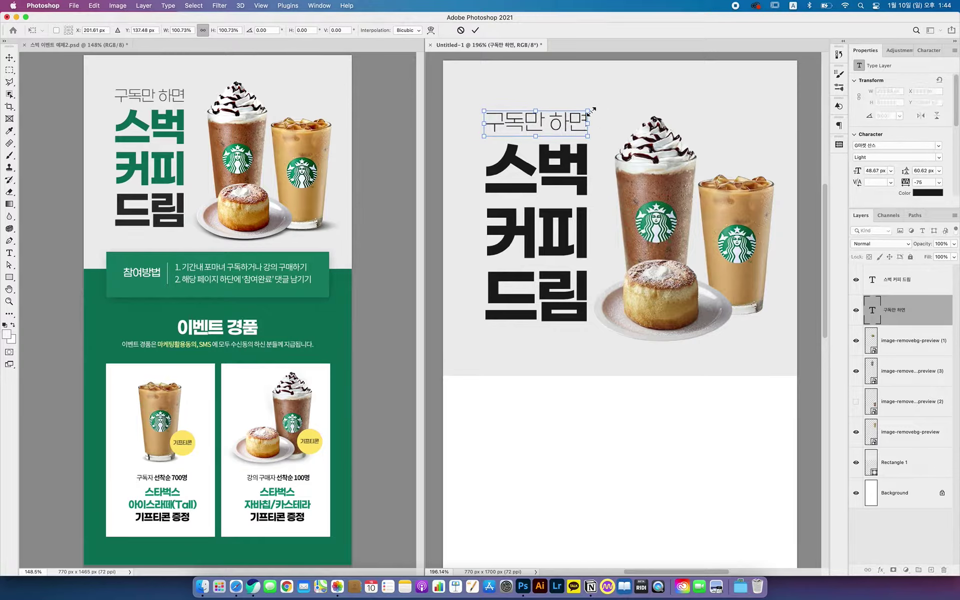
{"action": "key", "text": "Return"}
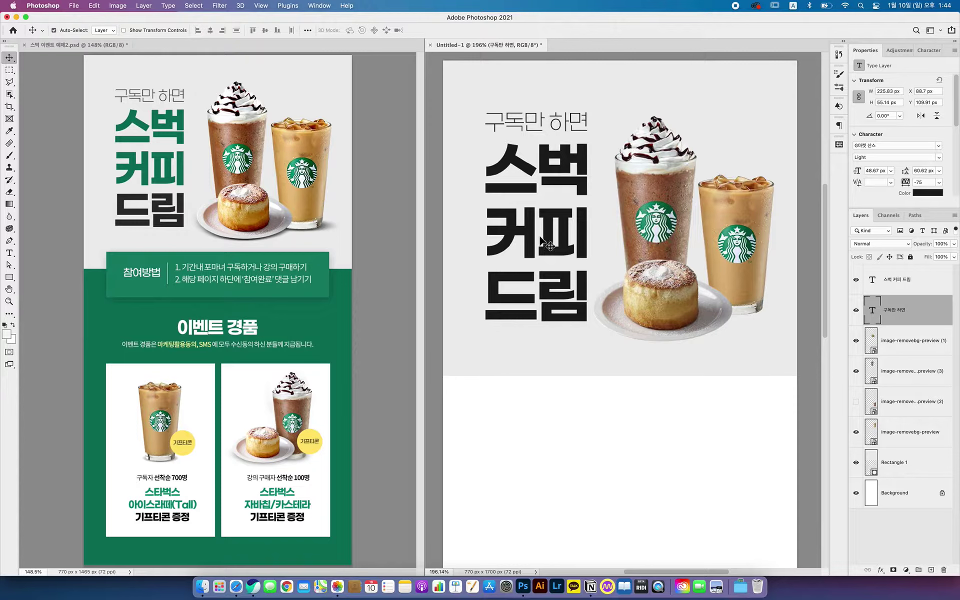
- Recolor the 스벅 and 커피 lines with the green #09745c sampled from the reference design's background
{"action": "left_click", "coordinate": [12, 255]}
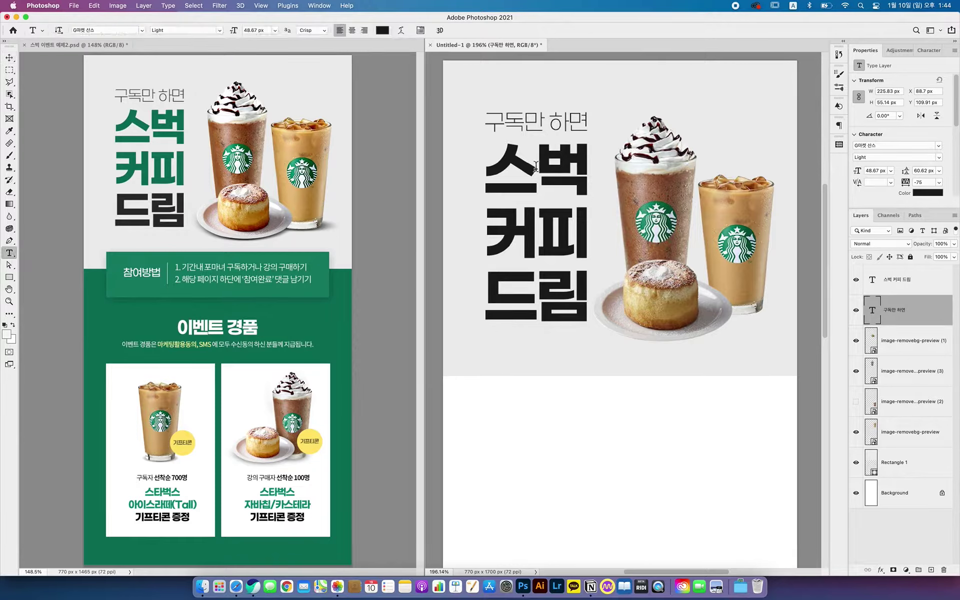
{"action": "left_click_drag", "start_coordinate": [487, 169], "coordinate": [607, 235]}
{"action": "left_click", "coordinate": [927, 192]}
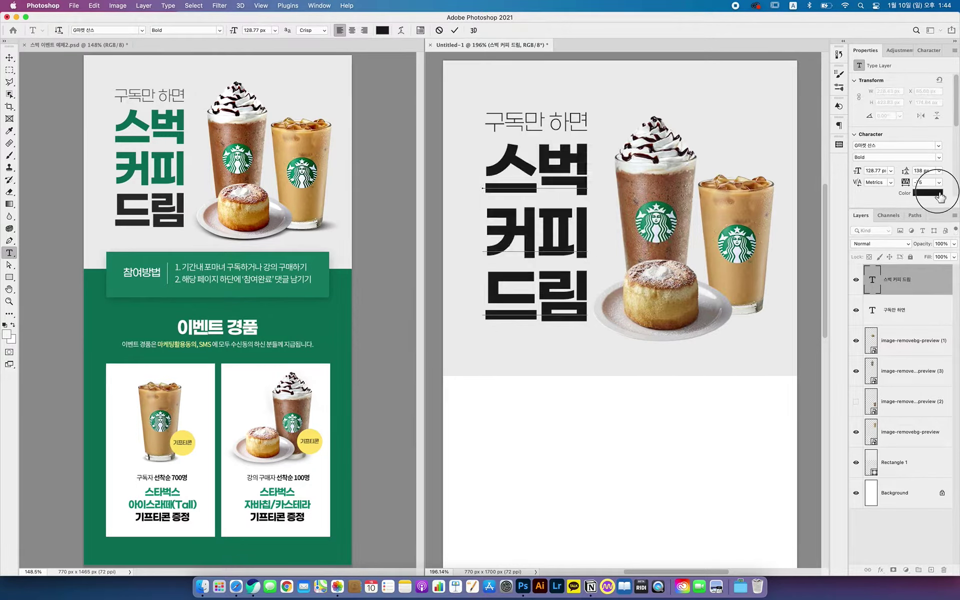
{"action": "left_click_drag", "start_coordinate": [679, 143], "coordinate": [744, 241]}
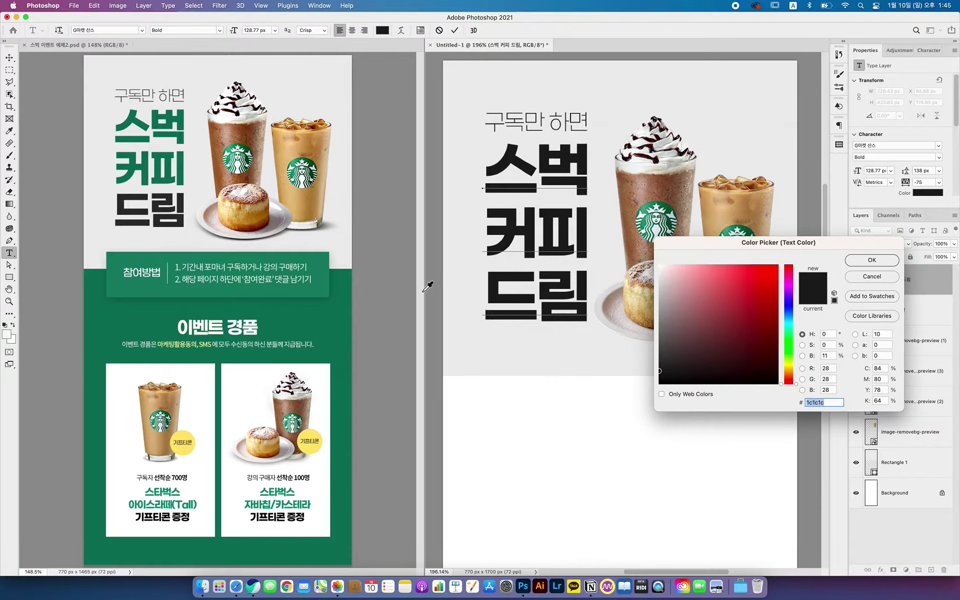
{"action": "left_click", "coordinate": [284, 319]}
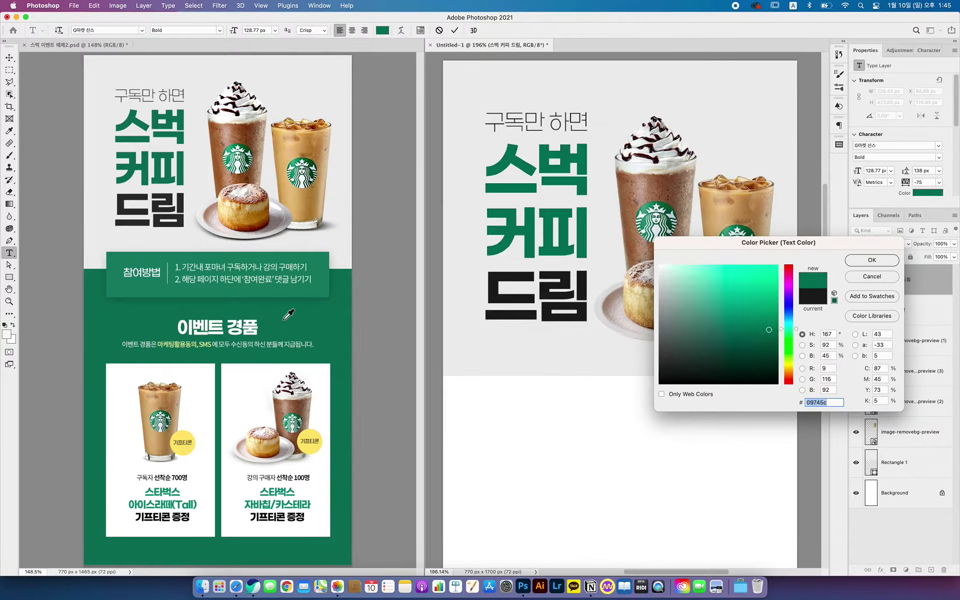
{"action": "left_click", "coordinate": [834, 402]}
{"action": "left_click", "coordinate": [839, 404]}
{"action": "left_click_drag", "start_coordinate": [839, 403], "coordinate": [780, 403]}
{"action": "left_click", "coordinate": [873, 261]}
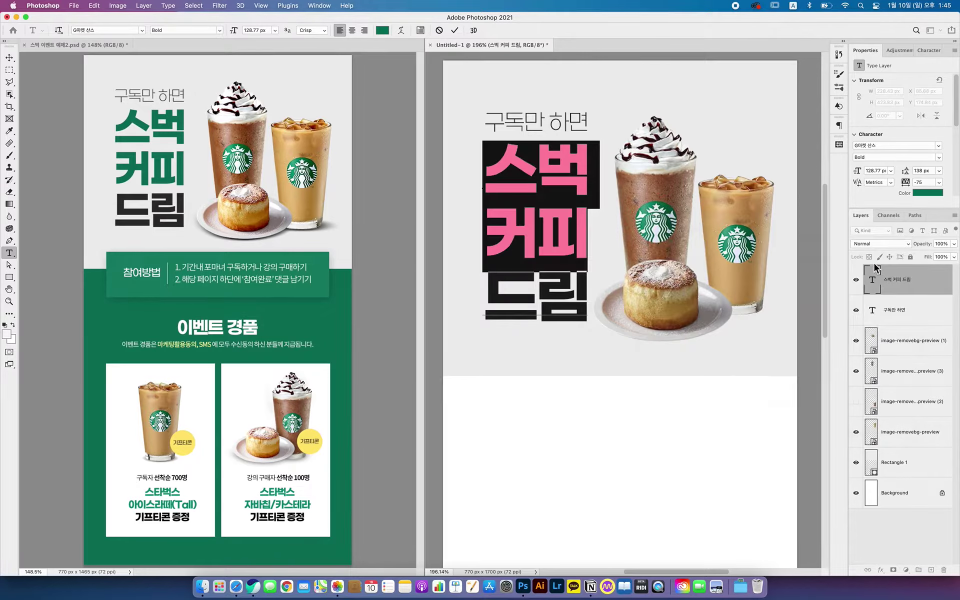
{"action": "left_click", "coordinate": [9, 58]}
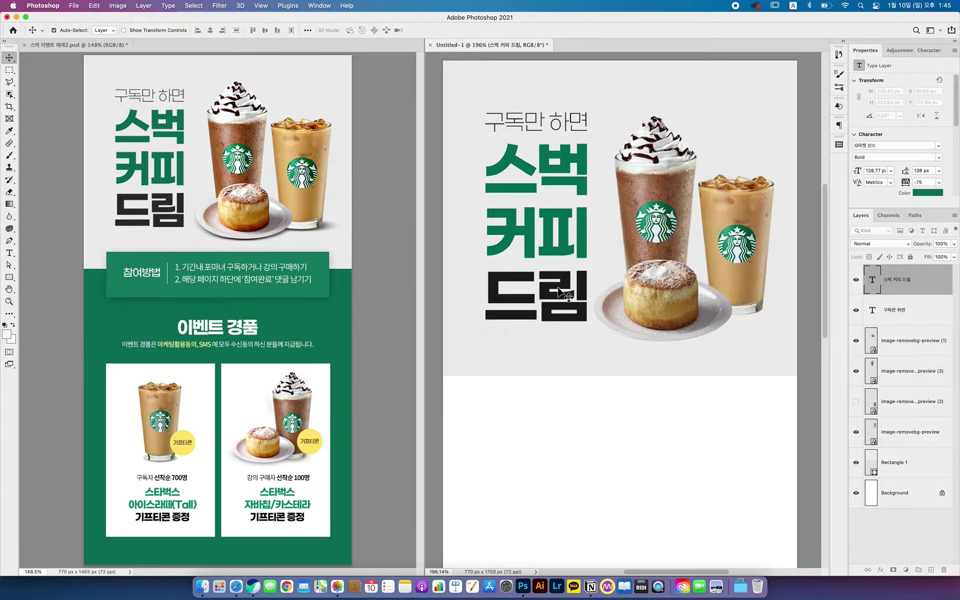
- Recolor the 드림 line with the dark gray #2e2e2e sampled from the same word in the reference design
{"action": "left_click", "coordinate": [9, 252]}
{"action": "left_click_drag", "start_coordinate": [588, 295], "coordinate": [448, 292]}
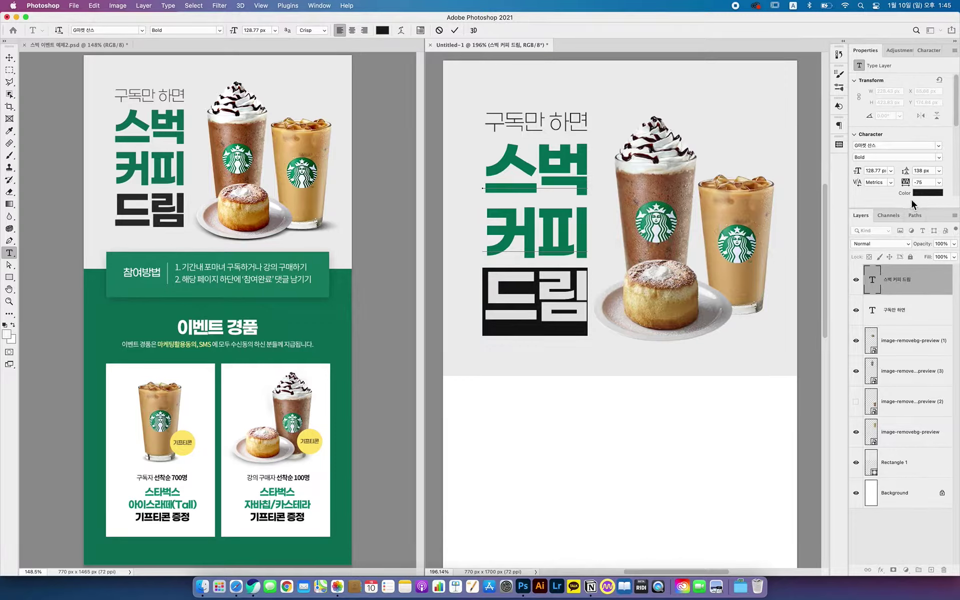
{"action": "left_click", "coordinate": [932, 193]}
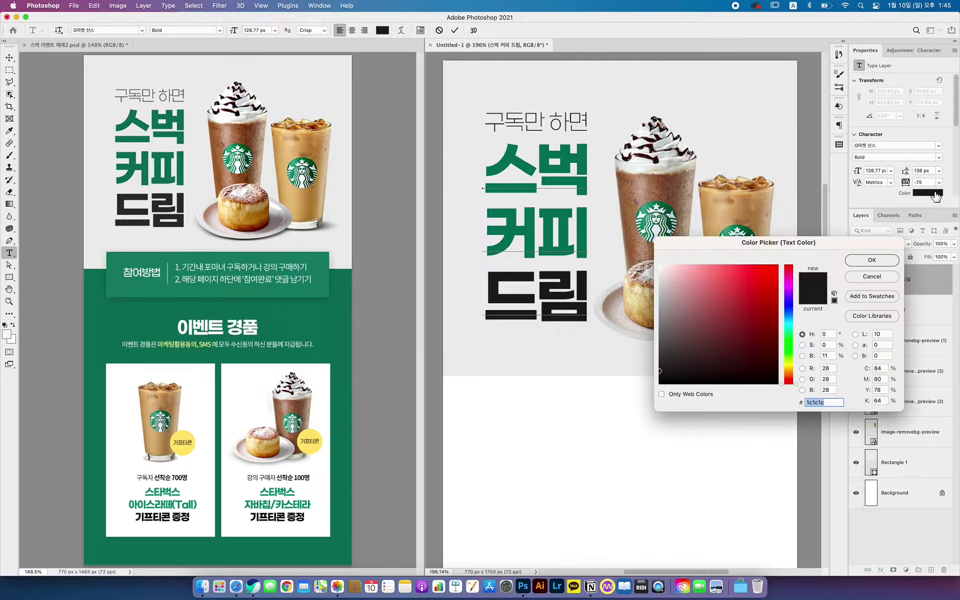
{"action": "left_click", "coordinate": [180, 203]}
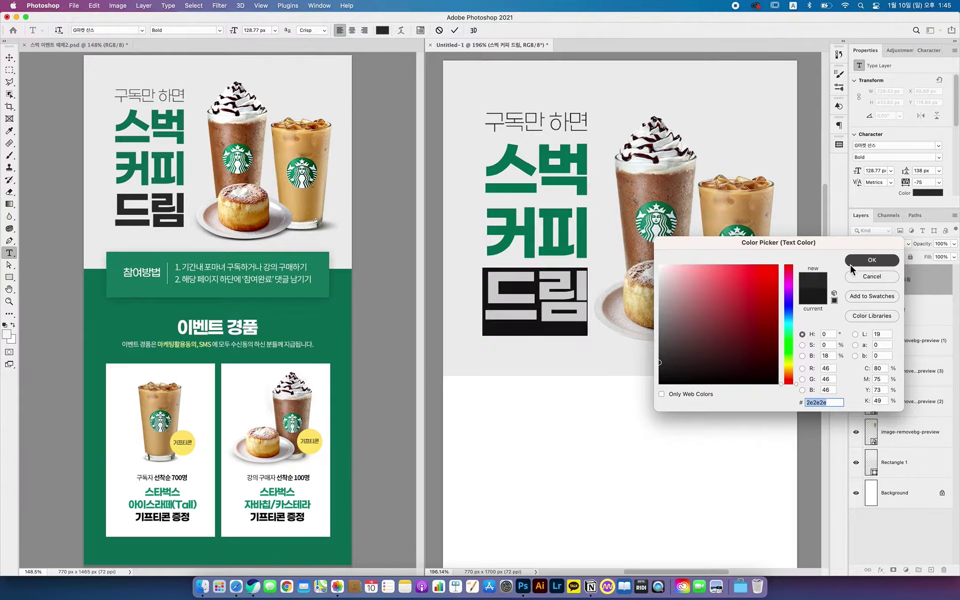
{"action": "left_click", "coordinate": [872, 260]}
{"action": "left_click", "coordinate": [10, 59]}
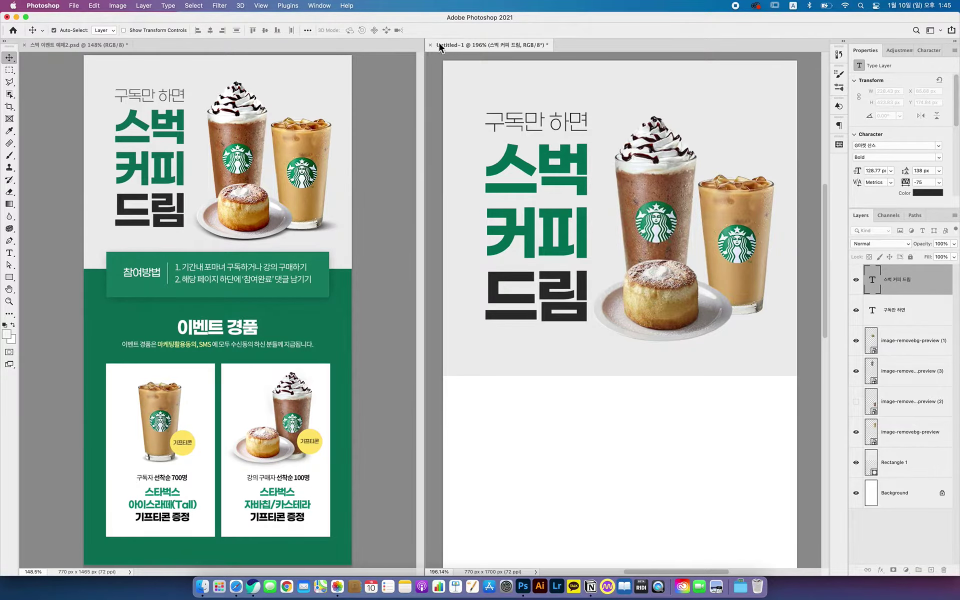
- Give the new document more workspace, then shift 구독만 하면 and the three-line title together slightly to the left
{"action": "left_click", "coordinate": [421, 138]}
{"action": "left_click_drag", "start_coordinate": [421, 138], "coordinate": [263, 143]}
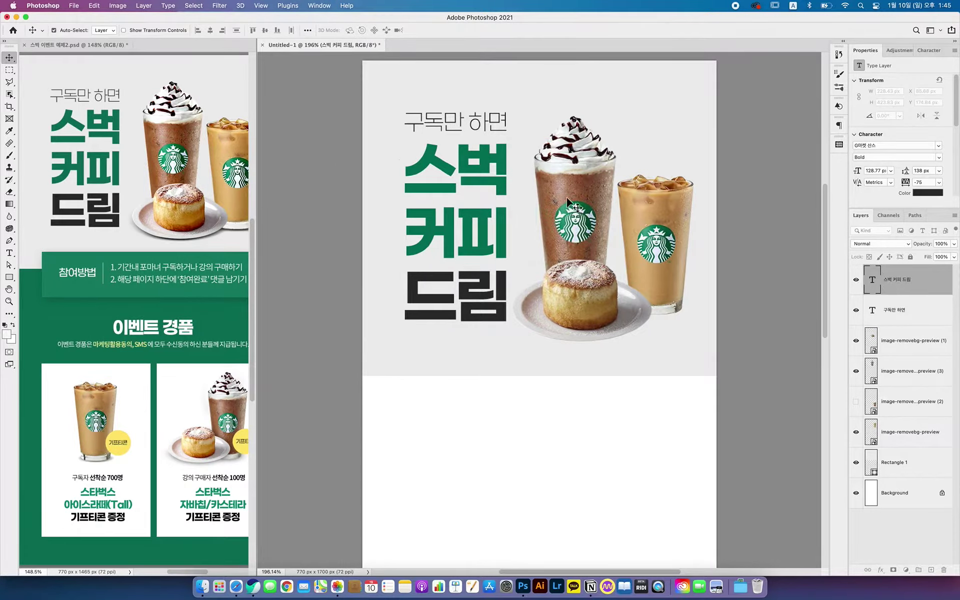
{"action": "left_click", "coordinate": [740, 238]}
{"action": "key", "text": "super+1"}
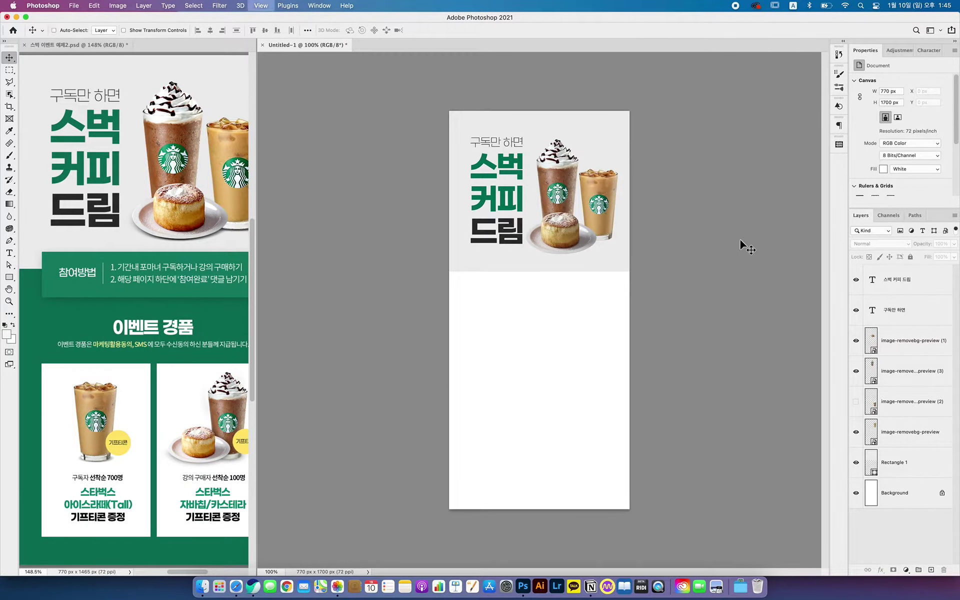
{"action": "key", "text": "super+1"}
{"action": "key", "text": "z"}
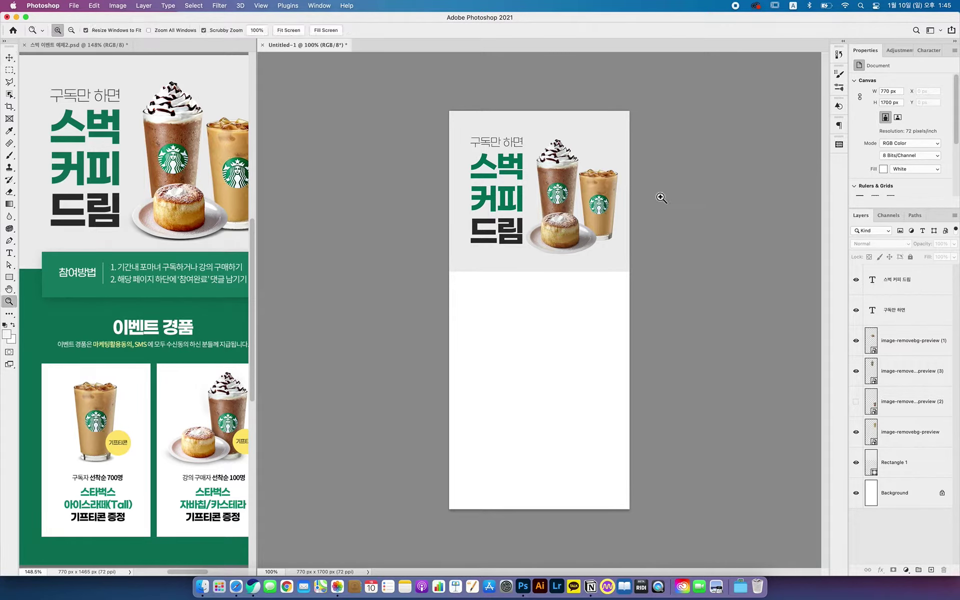
{"action": "left_click_drag", "start_coordinate": [652, 197], "coordinate": [626, 200]}
{"action": "key", "text": "v"}
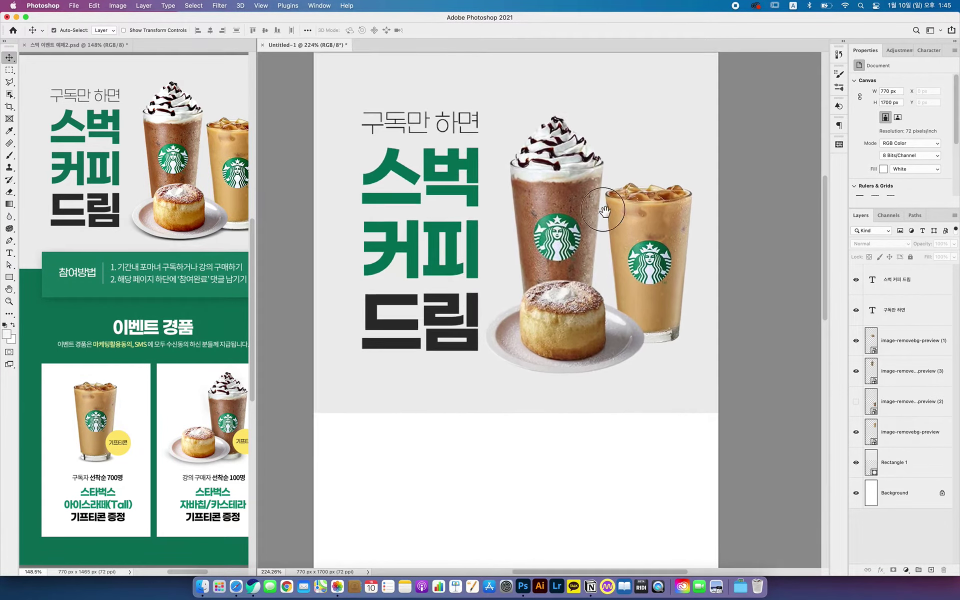
{"action": "left_click", "coordinate": [479, 131]}
{"action": "left_click", "coordinate": [488, 182], "text": "shift"}
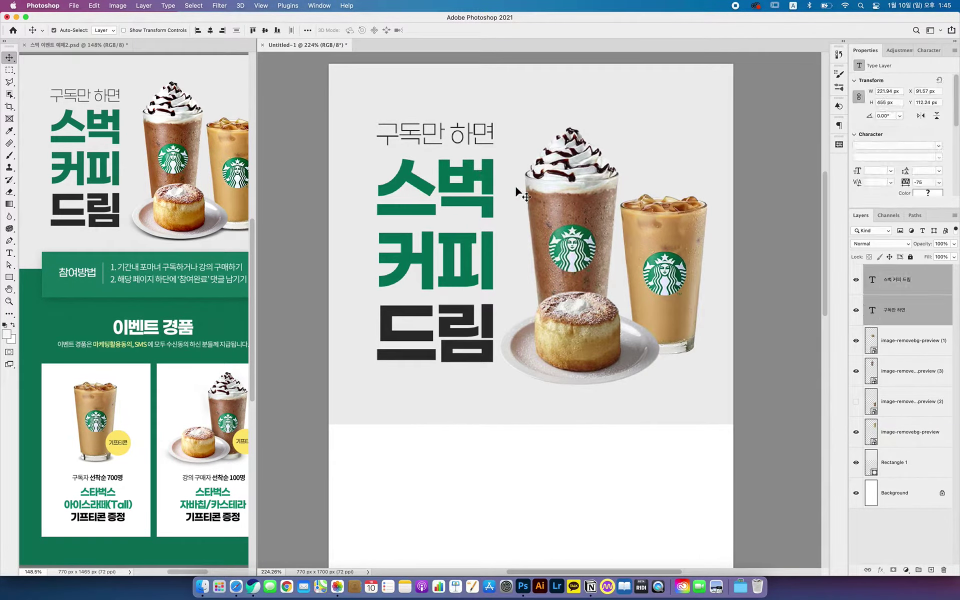
{"action": "left_click_drag", "start_coordinate": [556, 199], "coordinate": [550, 199]}
{"action": "left_click", "coordinate": [743, 207]}
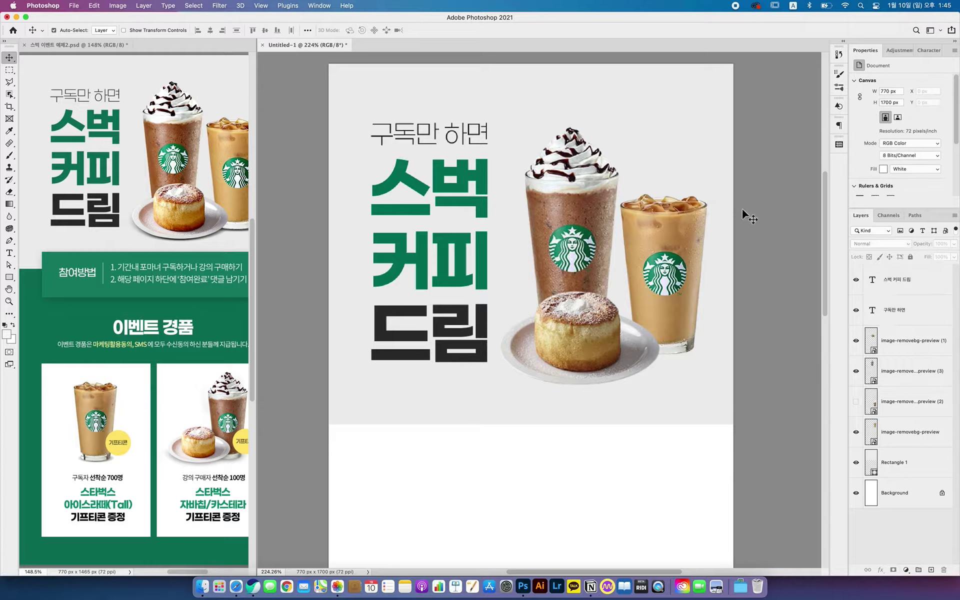
- Enlarge the whipped-cream drink to about 203 x 444 px and place it at about X 364, Y 68 px
{"action": "left_click", "coordinate": [587, 224]}
{"action": "left_click_drag", "start_coordinate": [587, 224], "coordinate": [590, 231]}
{"action": "key", "text": "ctrl+t"}
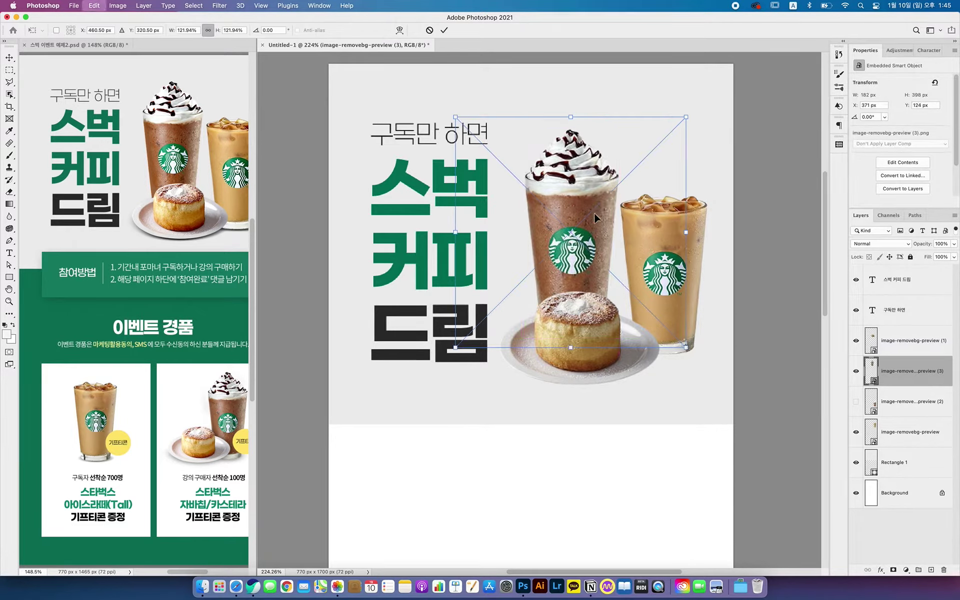
{"action": "left_click_drag", "start_coordinate": [686, 118], "coordinate": [709, 86]}
{"action": "key", "text": "Return"}
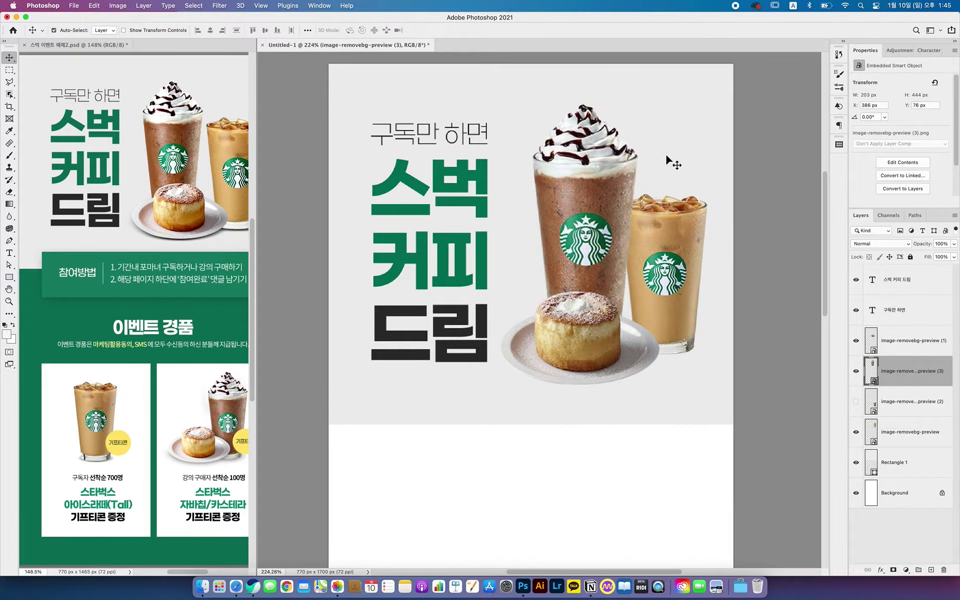
{"action": "key", "text": "ctrl"}
{"action": "left_click_drag", "start_coordinate": [676, 200], "coordinate": [661, 191]}
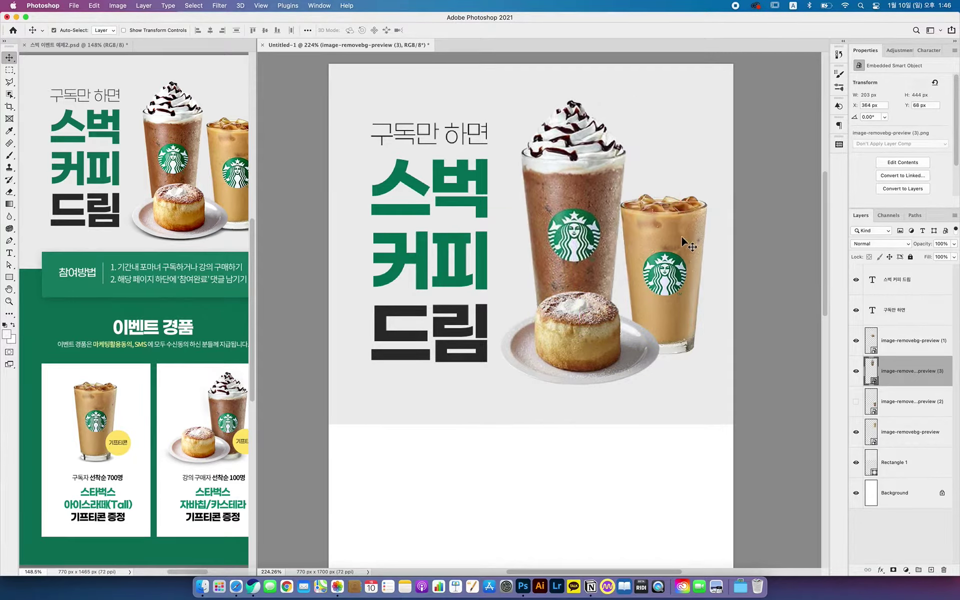
- Enlarge the iced latte to about 177 x 324 px and place it at about X 543, Y 230 px
{"action": "left_click", "coordinate": [680, 229], "text": "ctrl"}
{"action": "key", "text": "ctrl+t"}
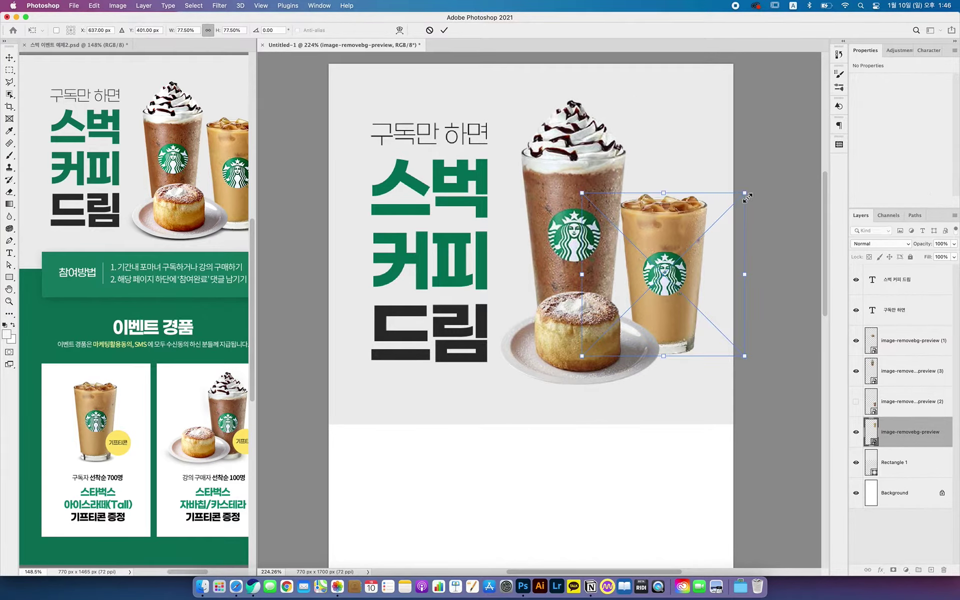
{"action": "left_click_drag", "start_coordinate": [747, 198], "coordinate": [755, 186]}
{"action": "key", "text": "Return"}
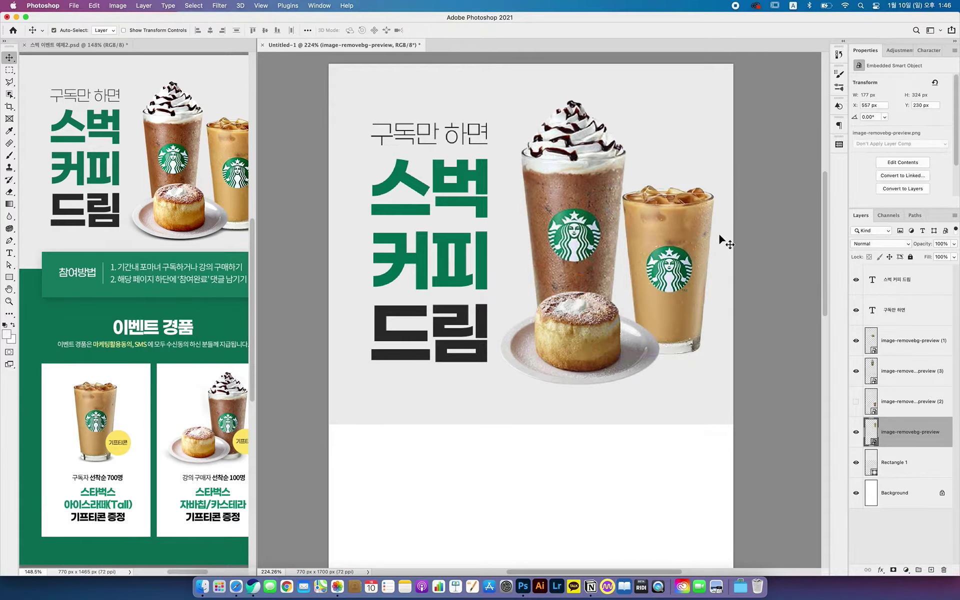
{"action": "left_click_drag", "start_coordinate": [711, 235], "coordinate": [704, 241]}
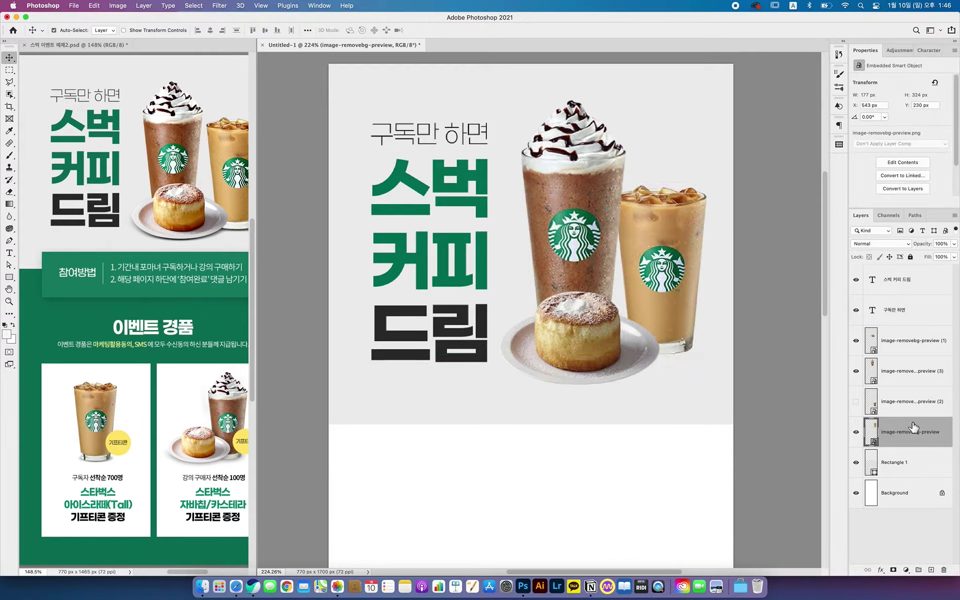
{"action": "double_click", "coordinate": [909, 431]}
{"action": "double_click", "coordinate": [939, 433]}
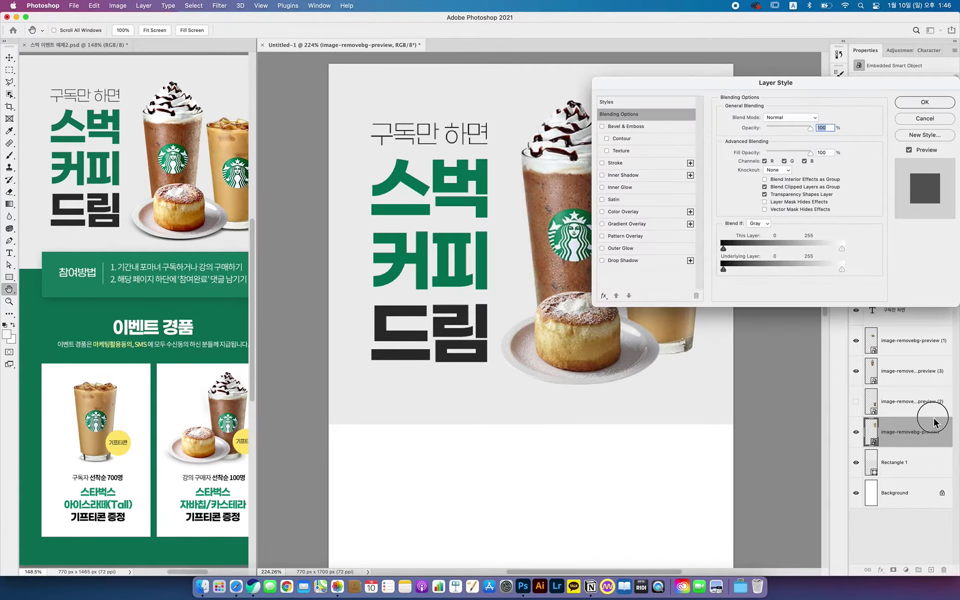
{"action": "left_click", "coordinate": [925, 118]}
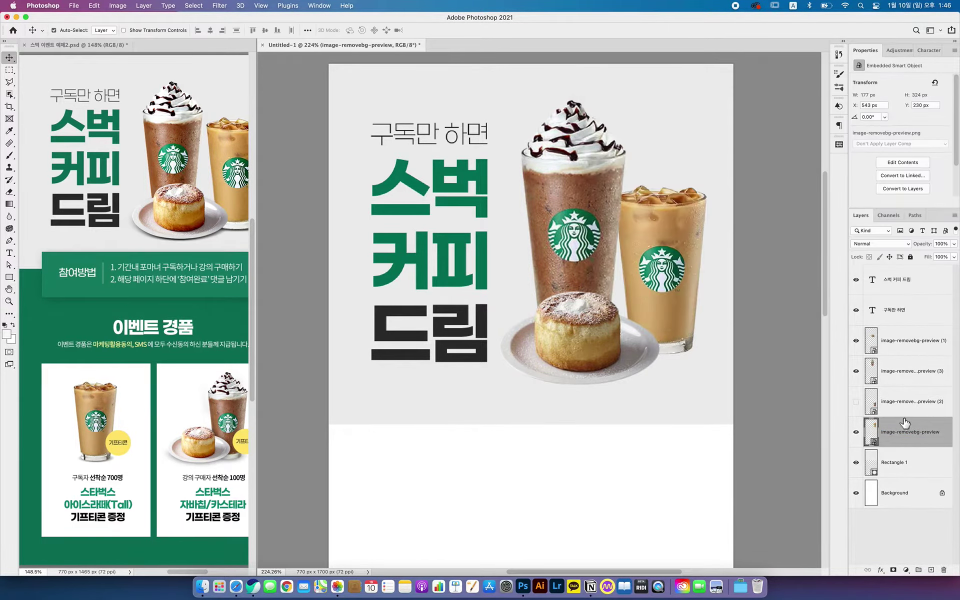
- Restack the iced latte layer above the whipped-cream drink, keeping the dessert plate layer in front of both
{"action": "left_click_drag", "start_coordinate": [906, 429], "coordinate": [906, 325]}
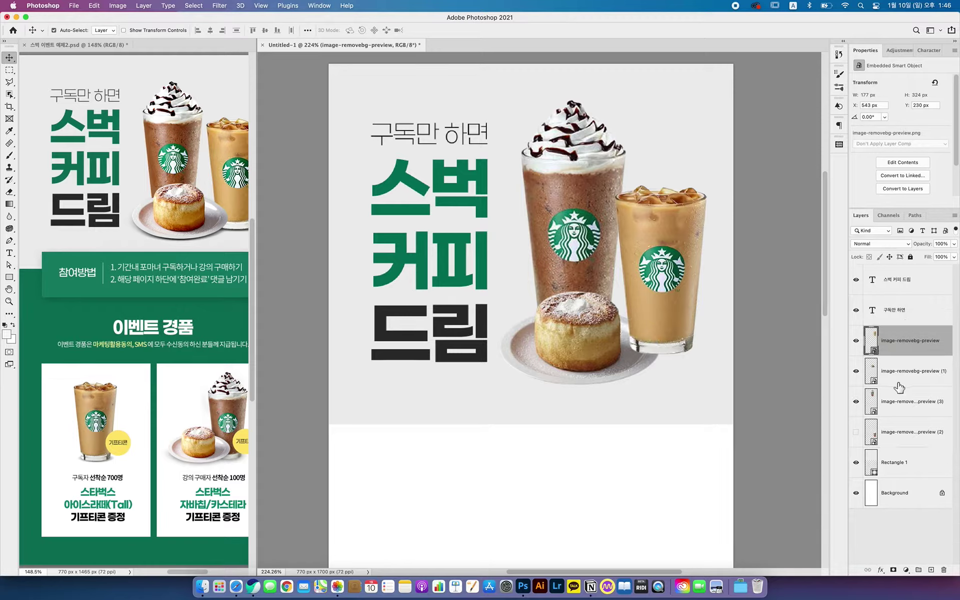
{"action": "left_click_drag", "start_coordinate": [888, 372], "coordinate": [892, 332]}
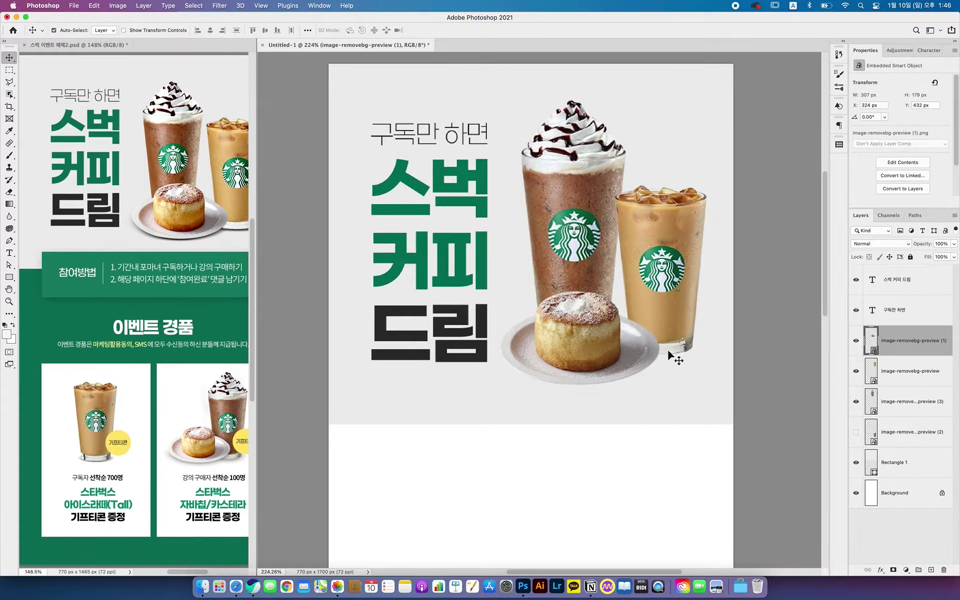
- Rearrange the products: whipped-cream drink at about X 352, Y 85 px, dessert at X 337, Y 430 px, iced latte slightly apart behind the plate
{"action": "left_click_drag", "start_coordinate": [654, 278], "coordinate": [666, 278]}
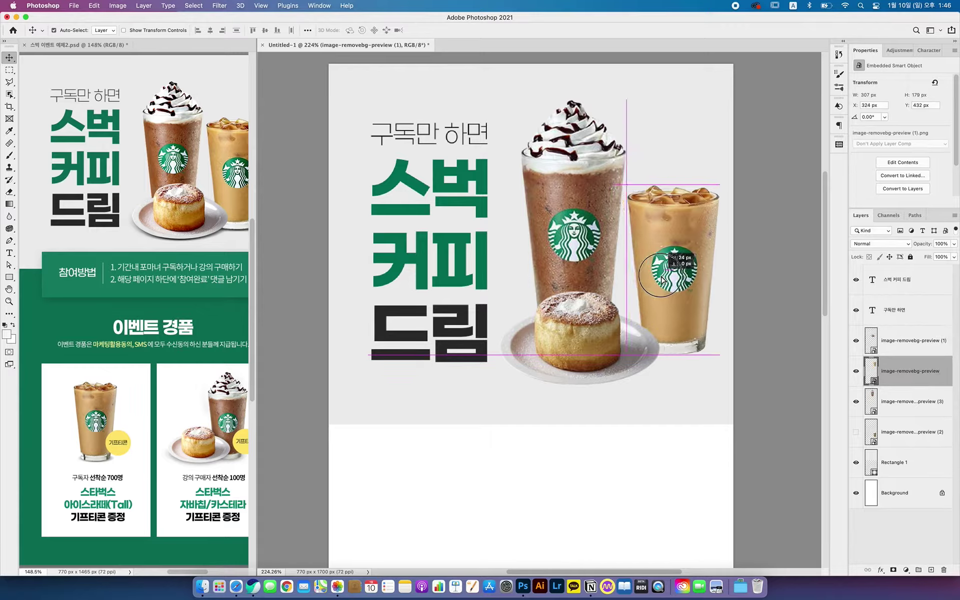
{"action": "mouse_move", "coordinate": [584, 244]}
{"action": "left_mouse_down"}
{"action": "mouse_move", "coordinate": [572, 244]}
{"action": "mouse_move", "coordinate": [578, 252]}
{"action": "left_mouse_up"}
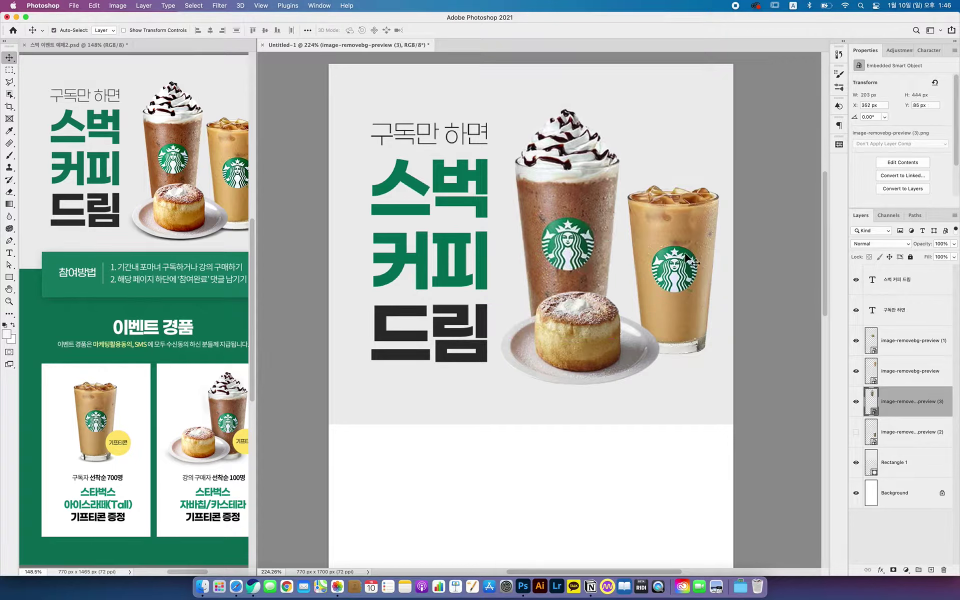
{"action": "left_click_drag", "start_coordinate": [687, 257], "coordinate": [687, 257]}
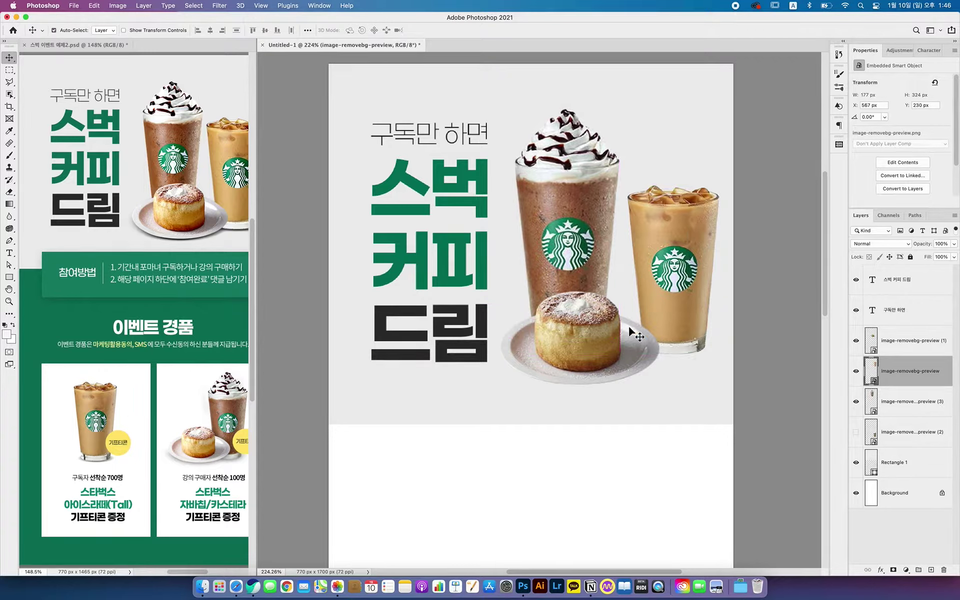
{"action": "left_click", "coordinate": [635, 332]}
{"action": "left_click_drag", "start_coordinate": [626, 353], "coordinate": [631, 334]}
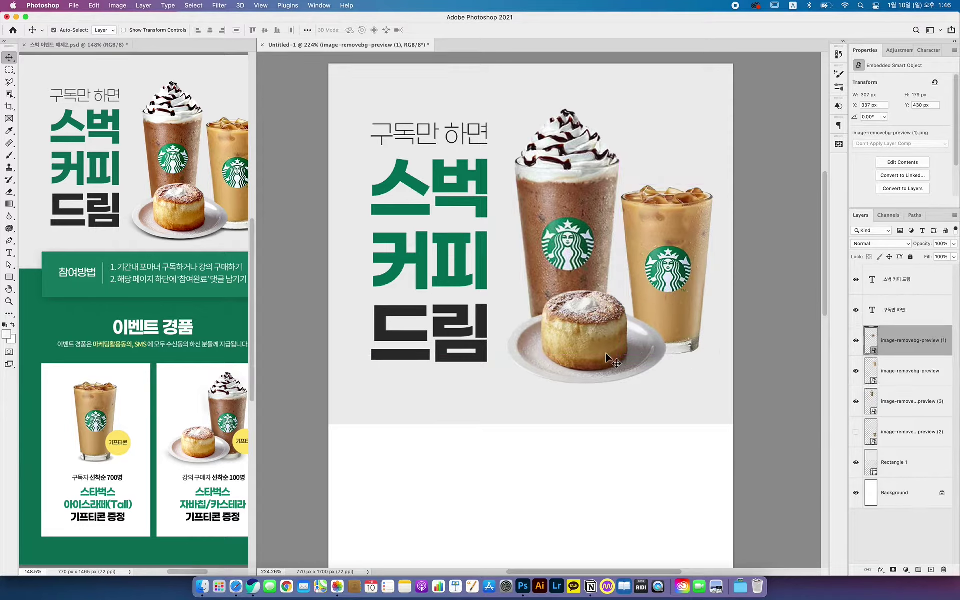
{"action": "left_click_drag", "start_coordinate": [515, 260], "coordinate": [521, 259]}
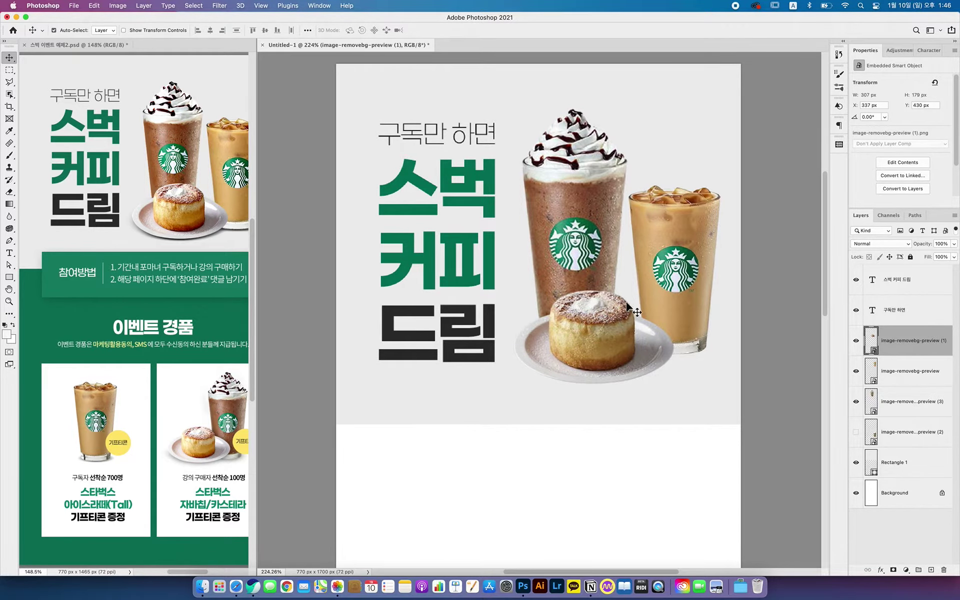
- Apply a Smart Sharpen smart filter to the whipped-cream drink with a 1.0 px radius and Lens Blur removal
{"action": "left_click", "coordinate": [592, 235]}
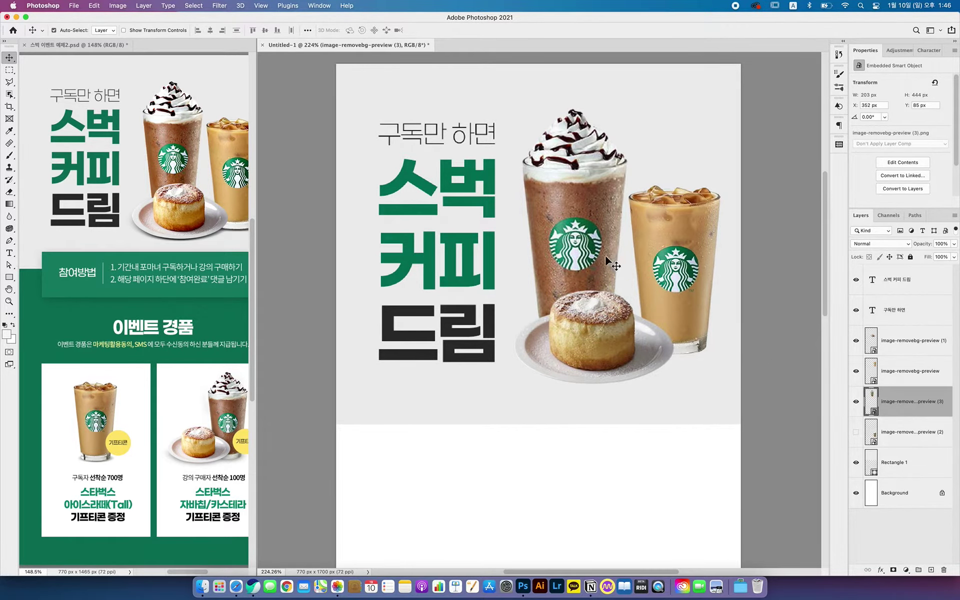
{"action": "left_click", "coordinate": [225, 6]}
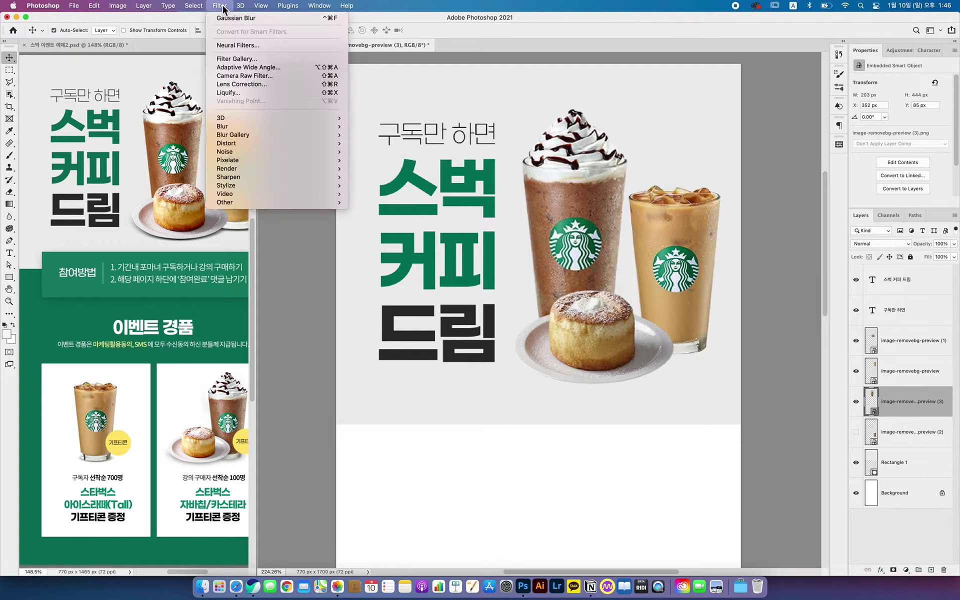
{"action": "mouse_move", "coordinate": [250, 178]}
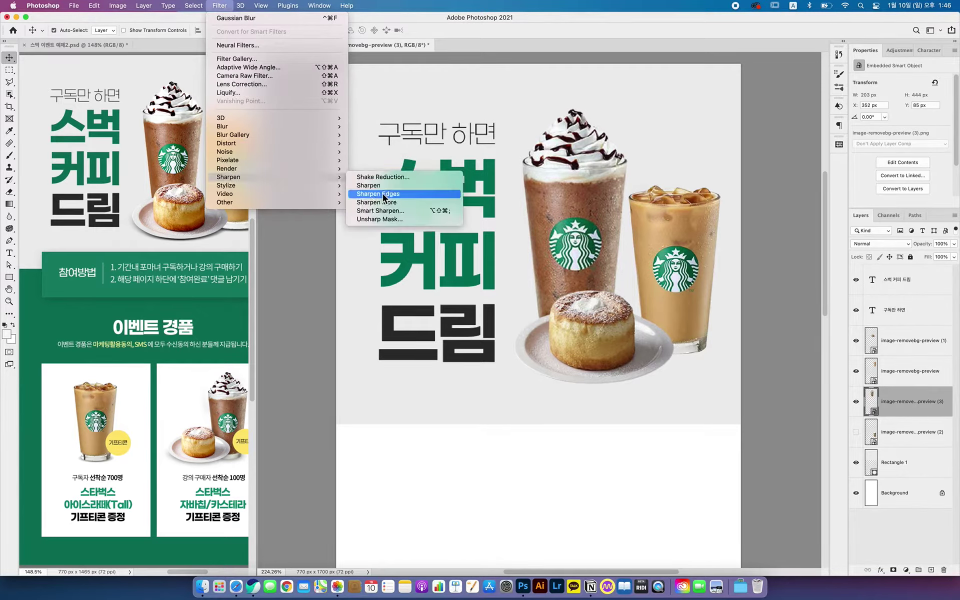
{"action": "left_click", "coordinate": [381, 212]}
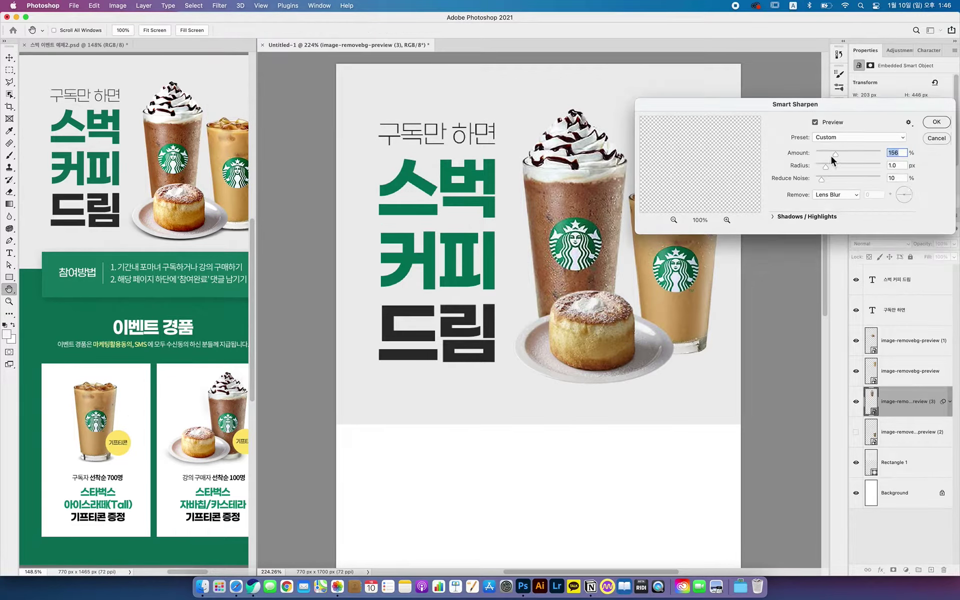
{"action": "left_click_drag", "start_coordinate": [833, 159], "coordinate": [900, 155]}
{"action": "left_click_drag", "start_coordinate": [885, 156], "coordinate": [833, 160]}
{"action": "key", "text": "Return"}
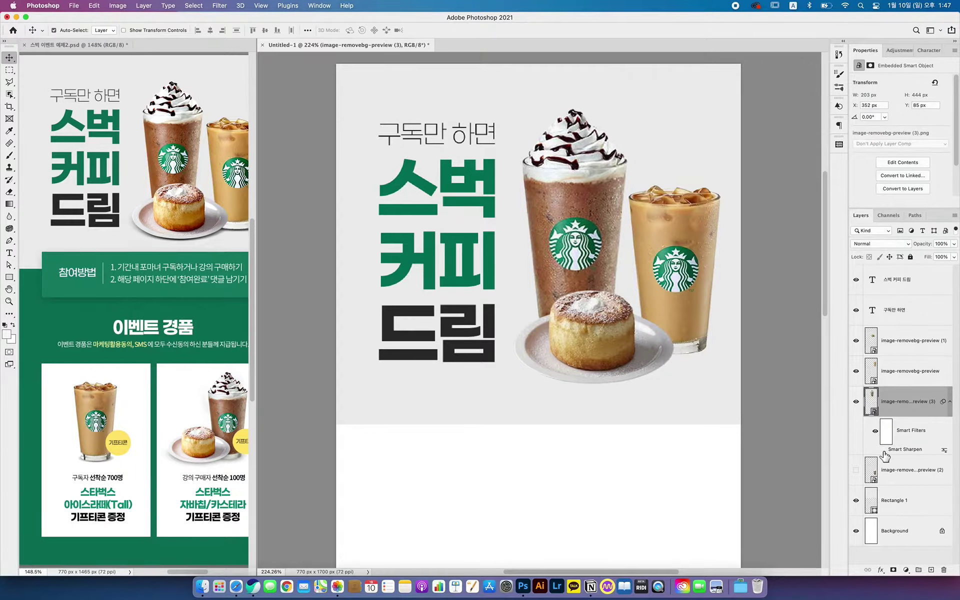
{"action": "left_click", "coordinate": [884, 451]}
- Raise the dessert plate to about Y 427 px and add a black ellipse about 301 x 125 px on a new layer beneath it
{"action": "left_click_drag", "start_coordinate": [622, 338], "coordinate": [622, 339]}
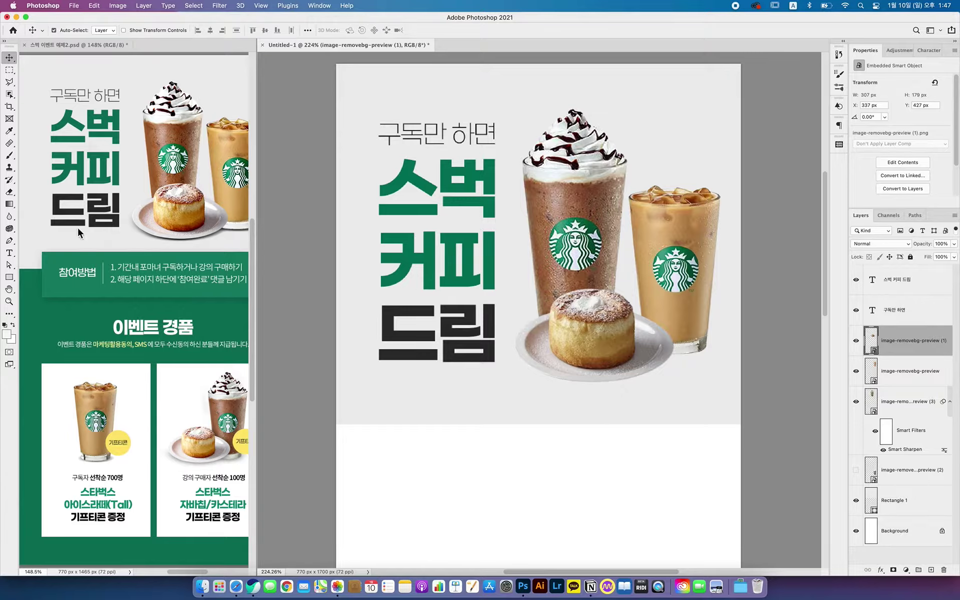
{"action": "left_click_drag", "start_coordinate": [9, 70], "coordinate": [48, 80]}
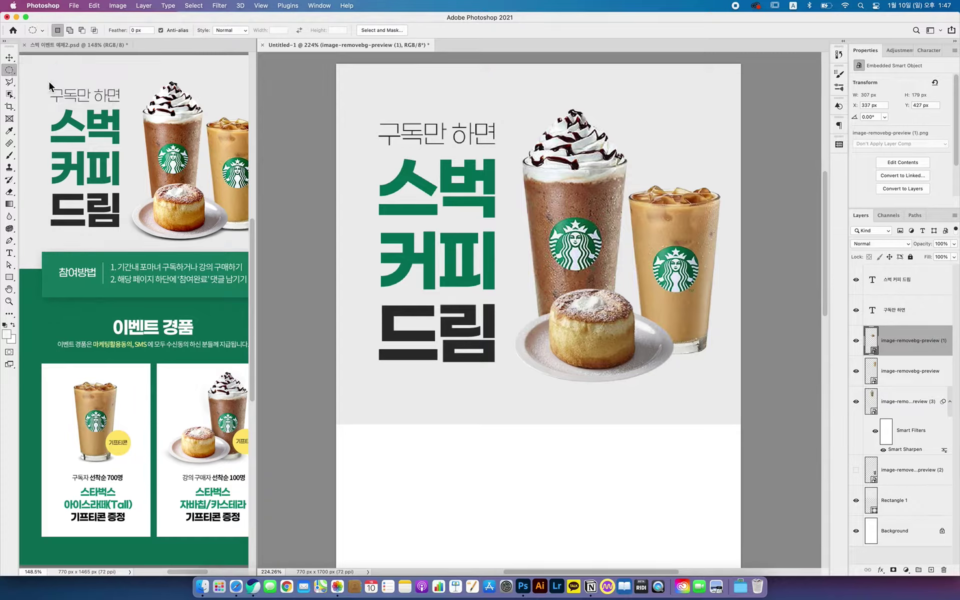
{"action": "left_click_drag", "start_coordinate": [517, 339], "coordinate": [616, 365]}
{"action": "left_click", "coordinate": [932, 571]}
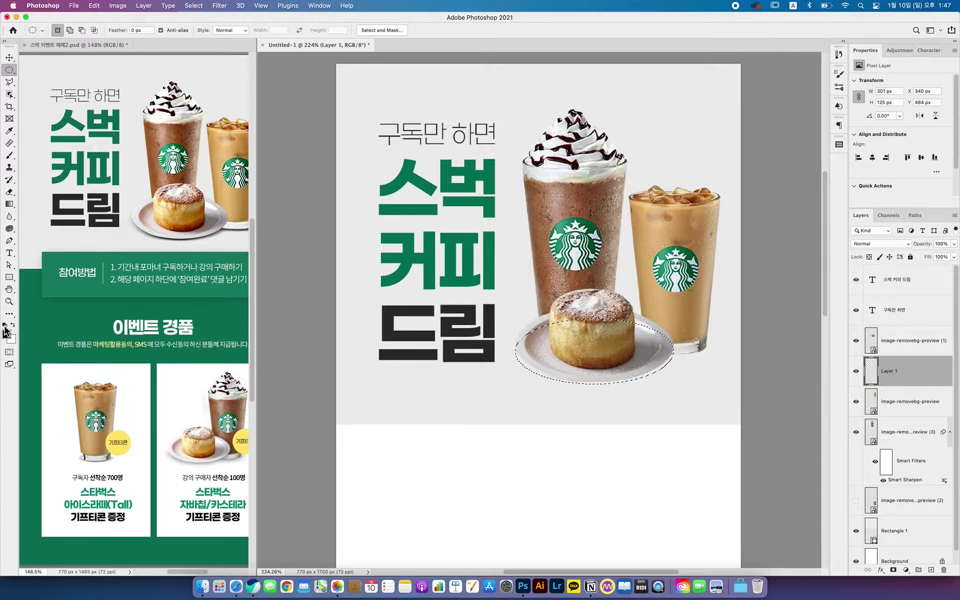
{"action": "key", "text": "alt+BackSpace"}
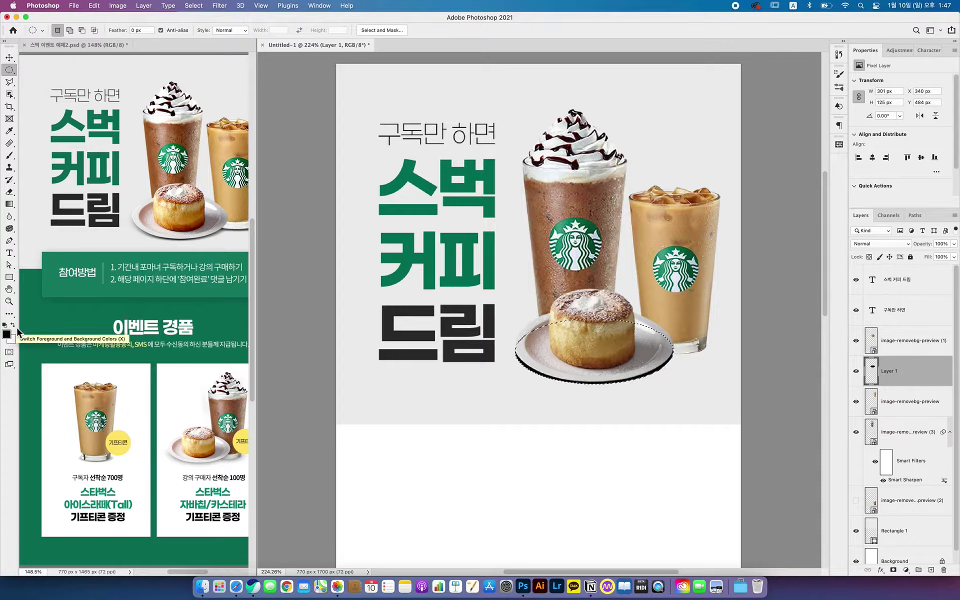
{"action": "key", "text": "super+d"}
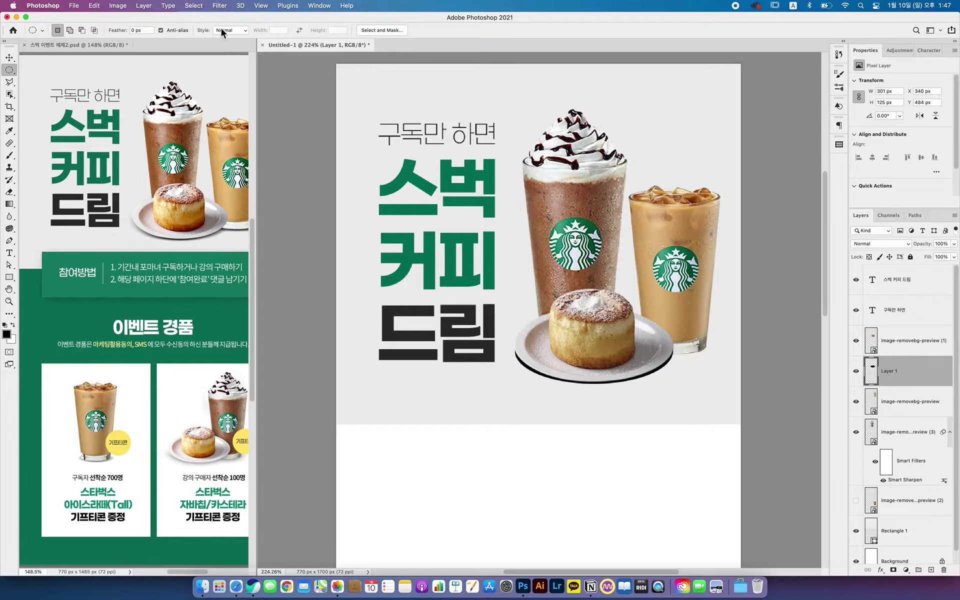
- Apply a Motion Blur at a 0° angle to the black ellipse under the dessert plate, spreading it to about 331 px wide
{"action": "left_click", "coordinate": [226, 7]}
{"action": "mouse_move", "coordinate": [245, 128]}
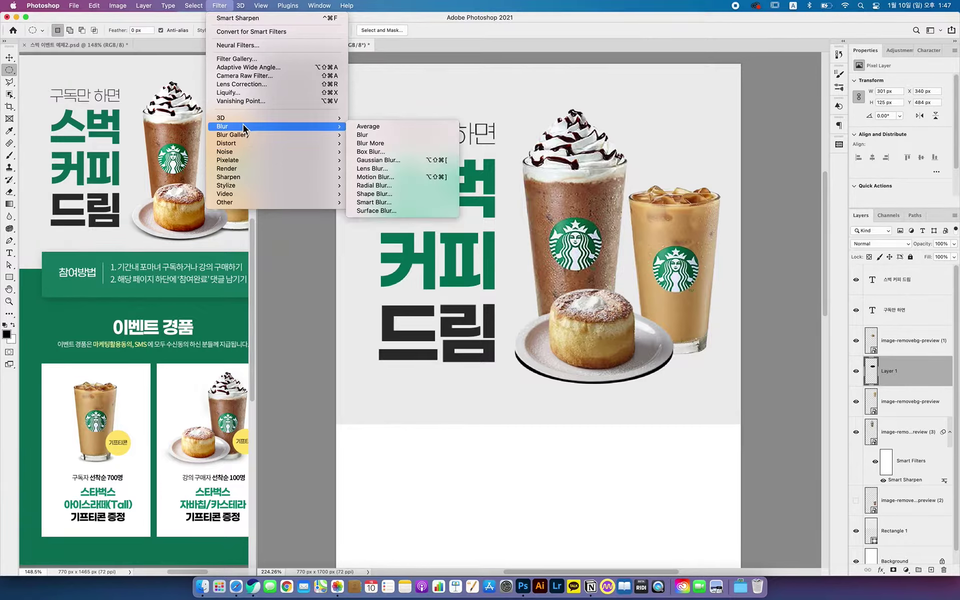
{"action": "left_click", "coordinate": [376, 177]}
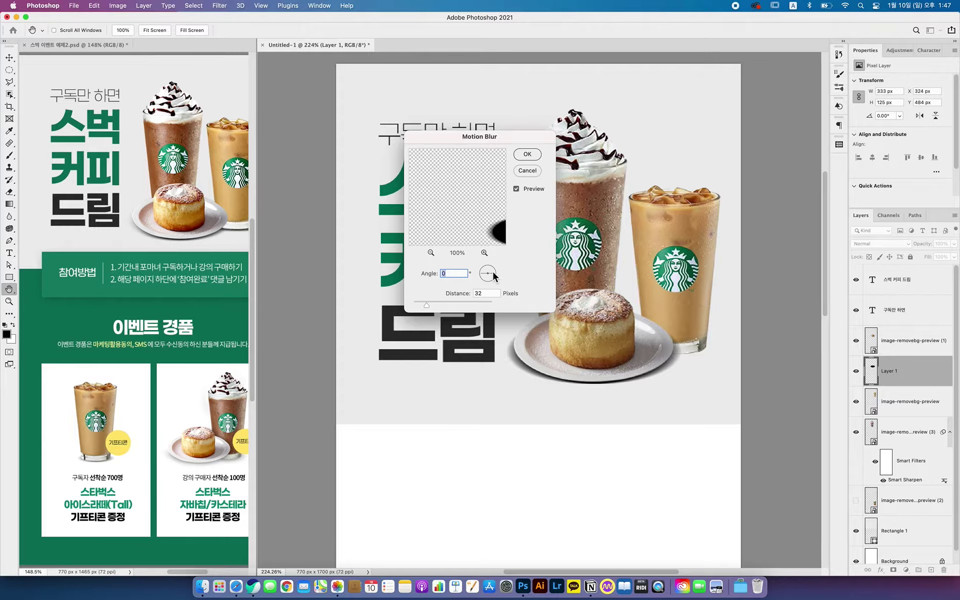
{"action": "left_click_drag", "start_coordinate": [493, 273], "coordinate": [493, 278]}
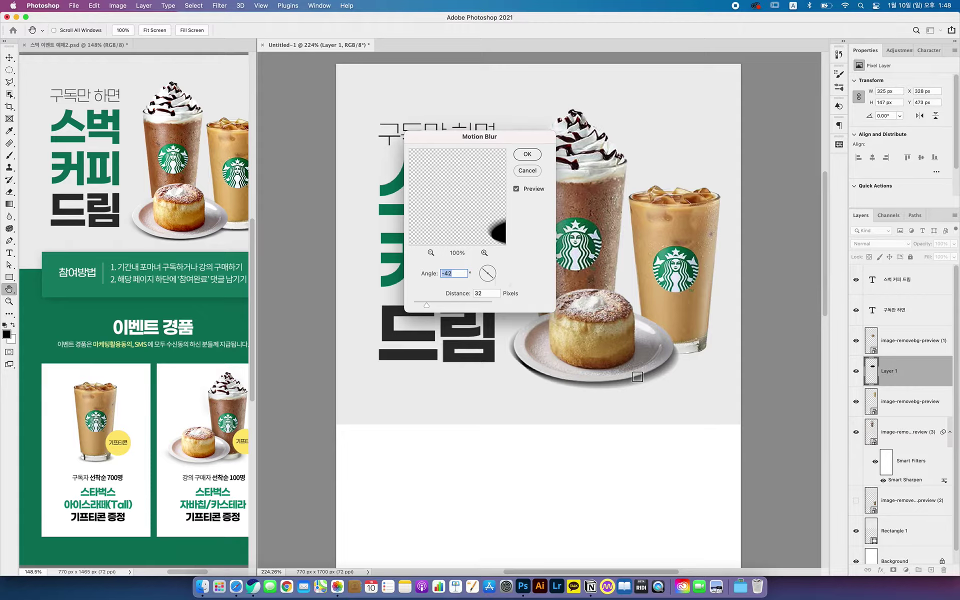
{"action": "left_click", "coordinate": [495, 272]}
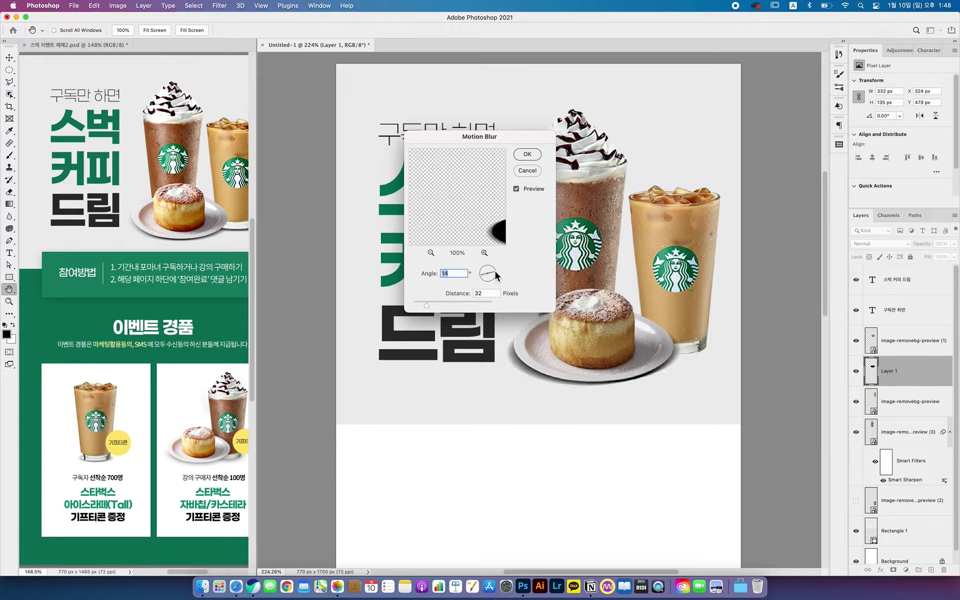
{"action": "type", "text": "0"}
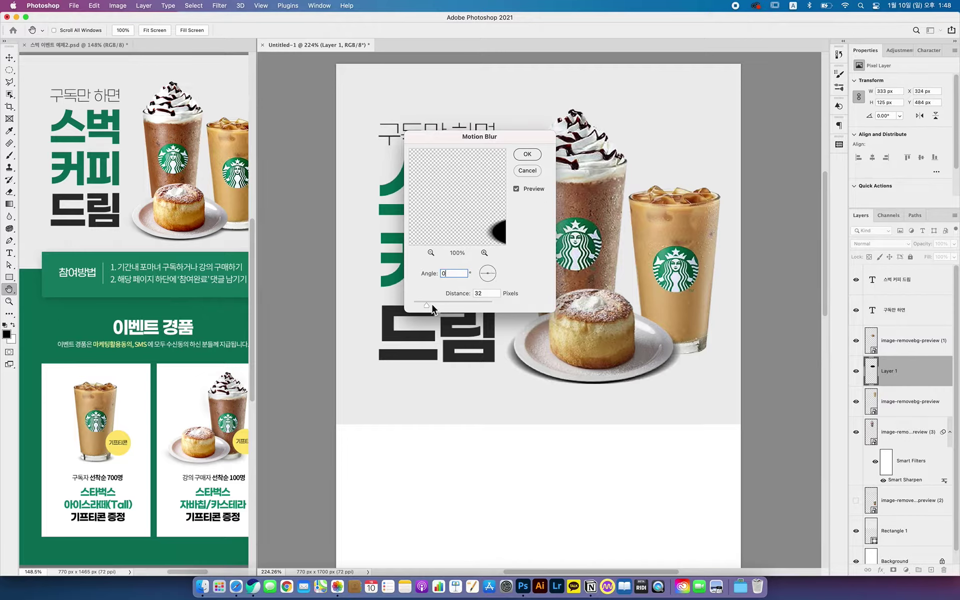
{"action": "mouse_move", "coordinate": [433, 306]}
{"action": "left_mouse_down"}
{"action": "mouse_move", "coordinate": [479, 307]}
{"action": "mouse_move", "coordinate": [425, 308]}
{"action": "left_mouse_up"}
{"action": "left_click", "coordinate": [528, 155]}
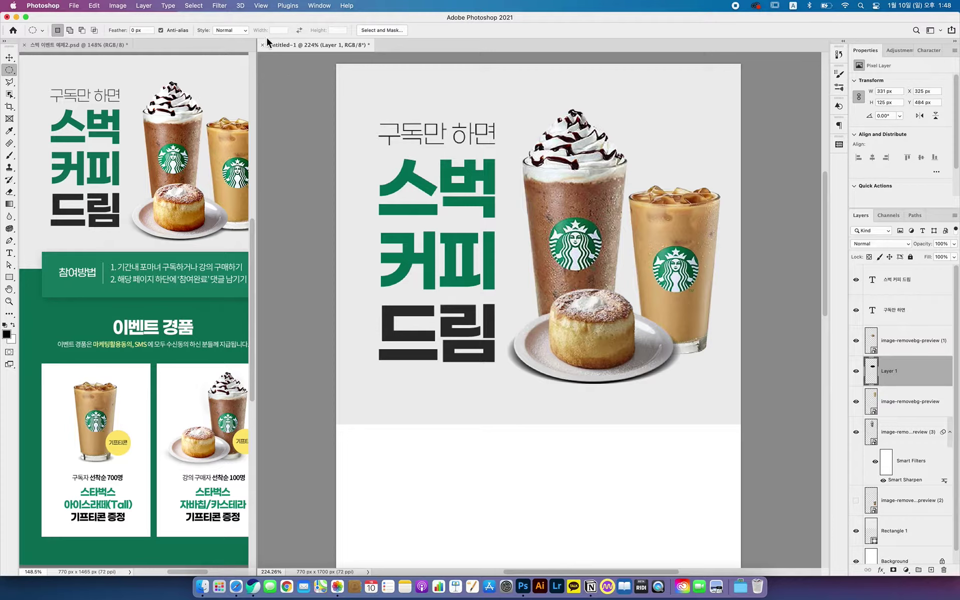
- Soften the plate's shadow ellipse with a Gaussian Blur of 4.0 px radius
{"action": "left_click", "coordinate": [219, 6]}
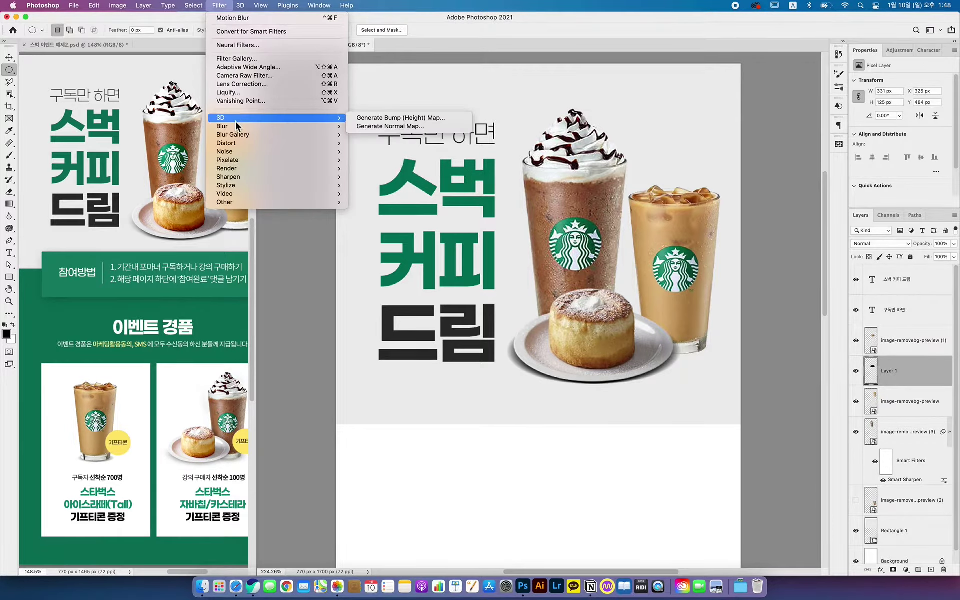
{"action": "mouse_move", "coordinate": [223, 126]}
{"action": "left_click", "coordinate": [378, 160]}
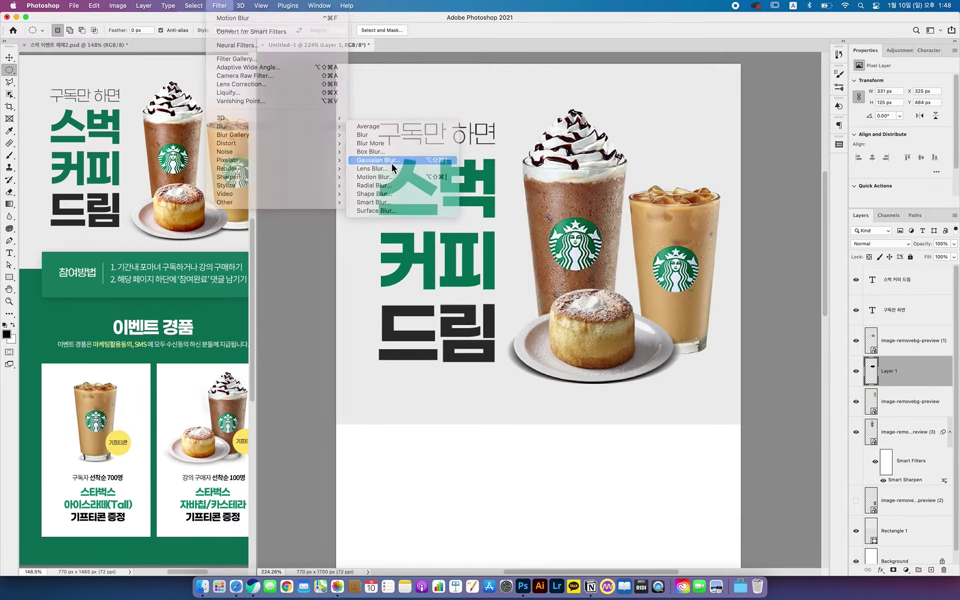
{"action": "mouse_move", "coordinate": [446, 287]}
{"action": "left_mouse_down"}
{"action": "mouse_move", "coordinate": [419, 287]}
{"action": "mouse_move", "coordinate": [470, 290]}
{"action": "mouse_move", "coordinate": [420, 289]}
{"action": "mouse_move", "coordinate": [434, 288]}
{"action": "left_mouse_up"}
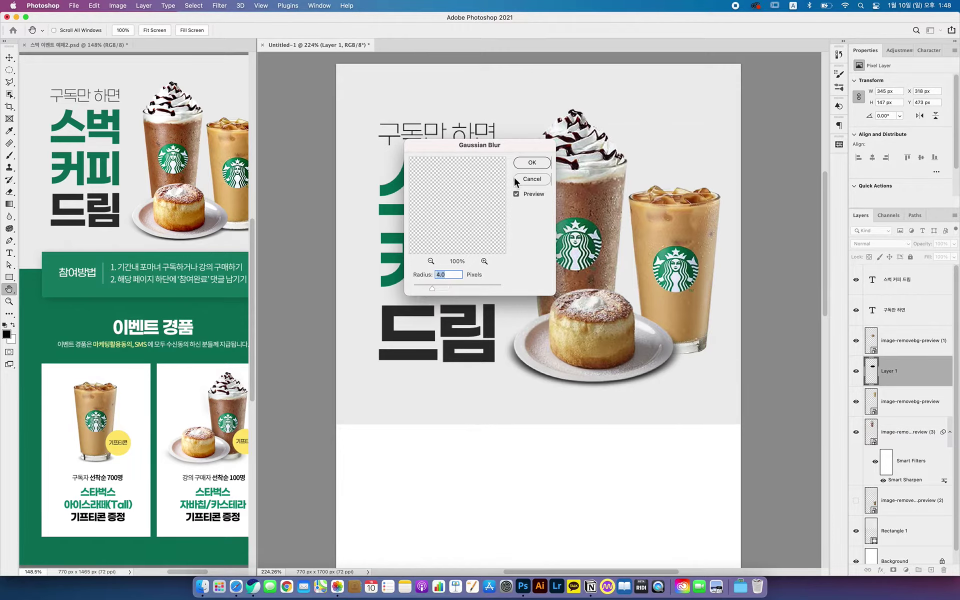
{"action": "left_click", "coordinate": [526, 166]}
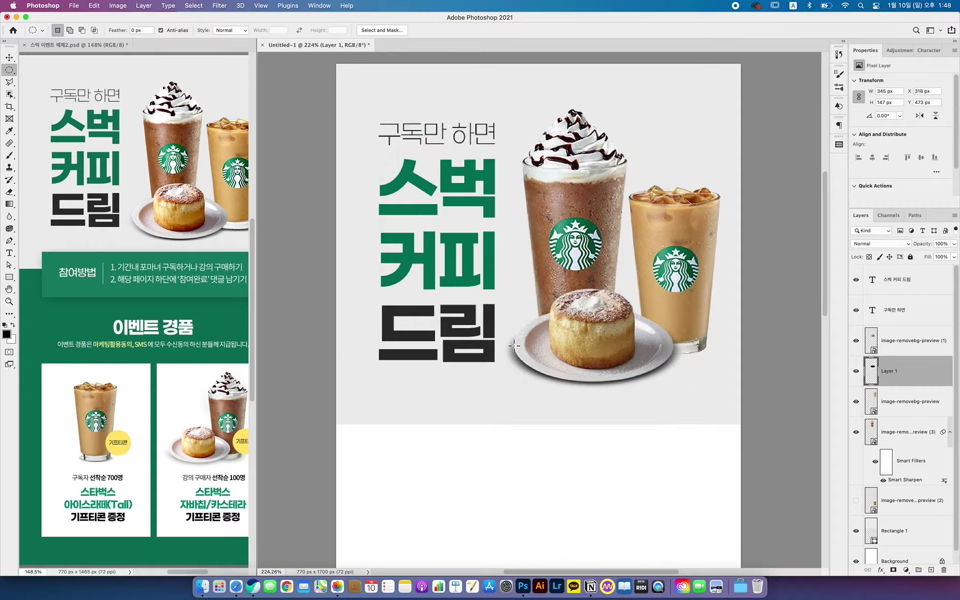
- Add a layer mask to the plate shadow and fade its outer edges with a soft 80 px black brush, comparing it with the unmasked version
{"action": "left_click", "coordinate": [894, 570]}
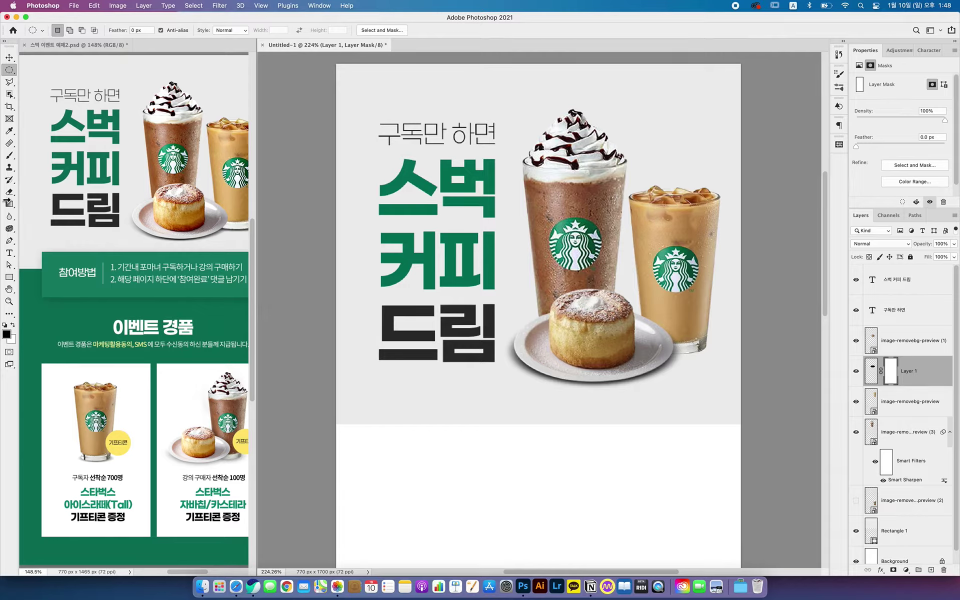
{"action": "left_click", "coordinate": [10, 156]}
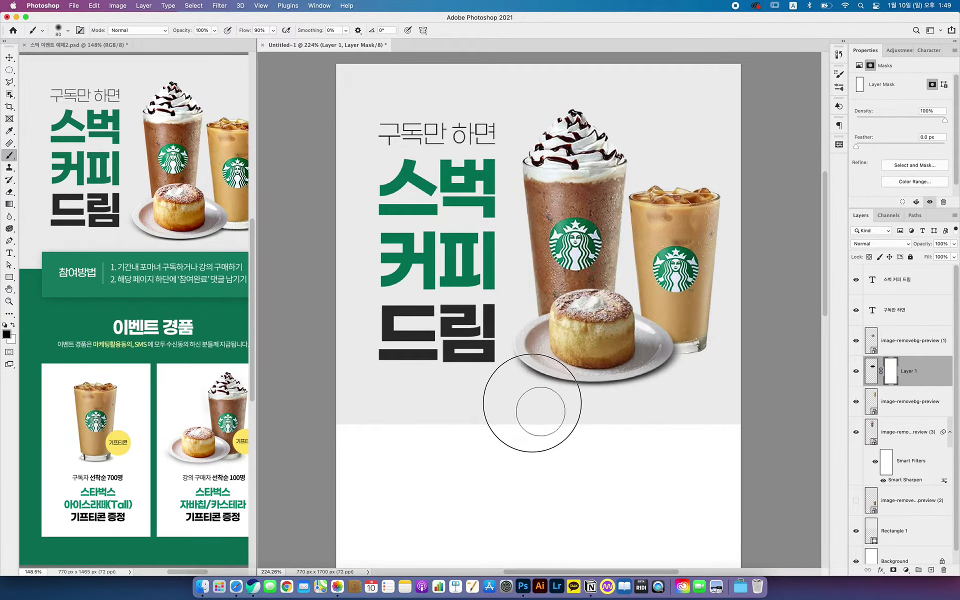
{"action": "left_click_drag", "start_coordinate": [709, 368], "coordinate": [700, 360]}
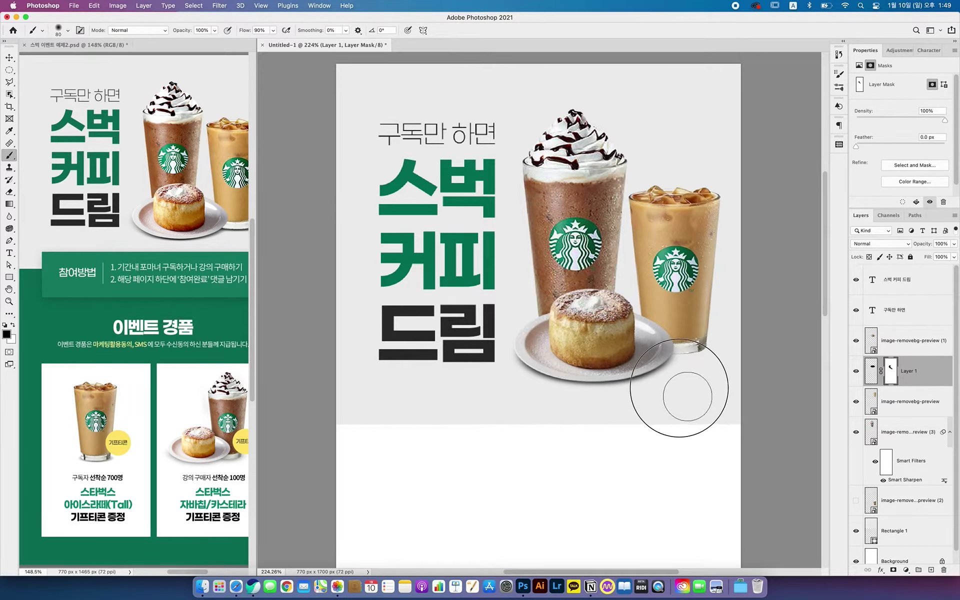
{"action": "left_click_drag", "start_coordinate": [688, 397], "coordinate": [617, 403]}
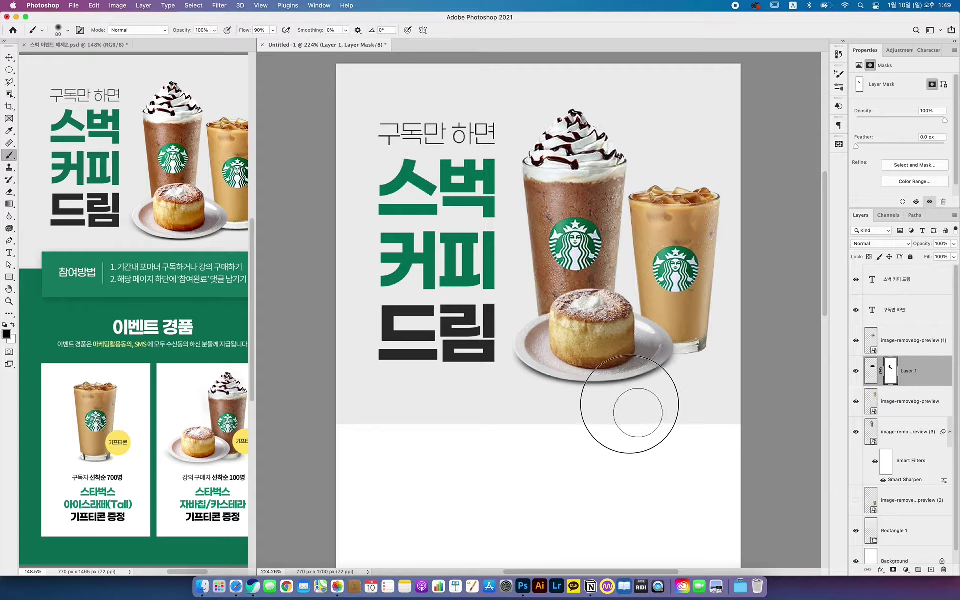
{"action": "left_click", "coordinate": [857, 371]}
{"action": "left_click", "coordinate": [858, 372]}
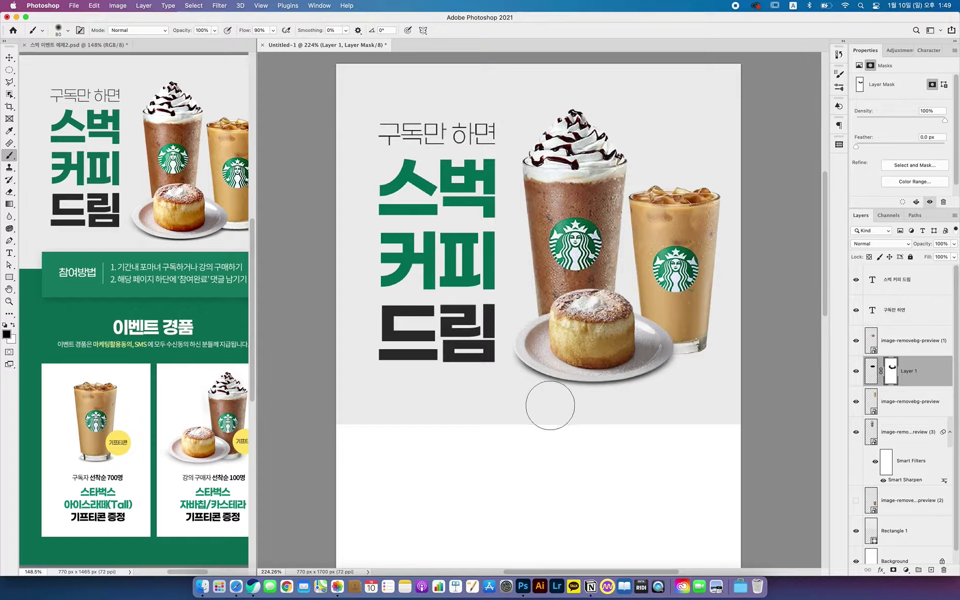
{"action": "mouse_move", "coordinate": [537, 399]}
{"action": "left_mouse_down"}
{"action": "mouse_move", "coordinate": [553, 412]}
{"action": "mouse_move", "coordinate": [506, 374]}
{"action": "mouse_move", "coordinate": [542, 404]}
{"action": "mouse_move", "coordinate": [601, 417]}
{"action": "mouse_move", "coordinate": [701, 396]}
{"action": "mouse_move", "coordinate": [698, 386]}
{"action": "mouse_move", "coordinate": [557, 428]}
{"action": "left_mouse_up"}
{"action": "left_click", "coordinate": [506, 374]}
{"action": "mouse_move", "coordinate": [682, 389]}
{"action": "left_mouse_down"}
{"action": "mouse_move", "coordinate": [697, 397]}
{"action": "mouse_move", "coordinate": [609, 429]}
{"action": "left_mouse_up"}
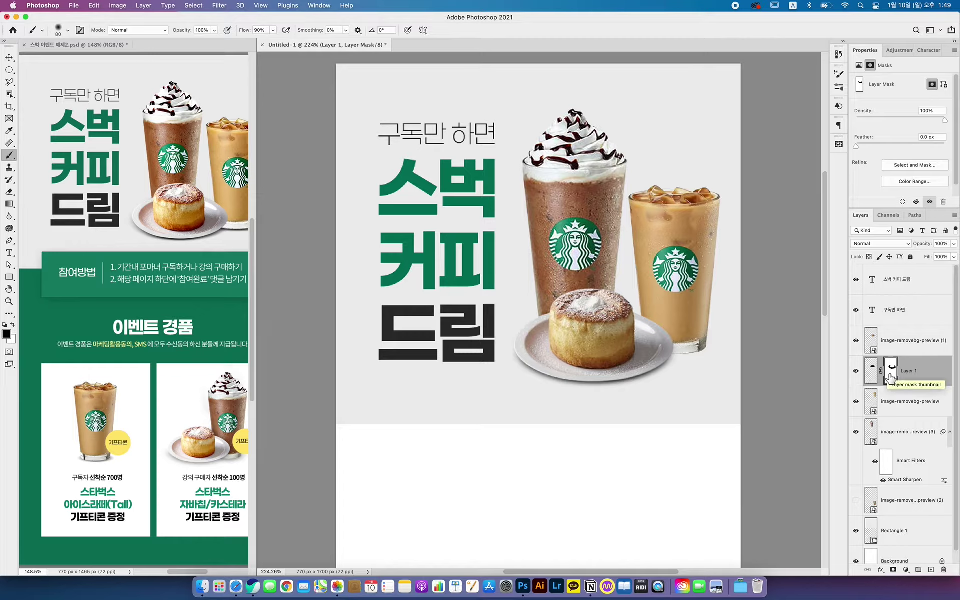
{"action": "key", "text": "super+z"}
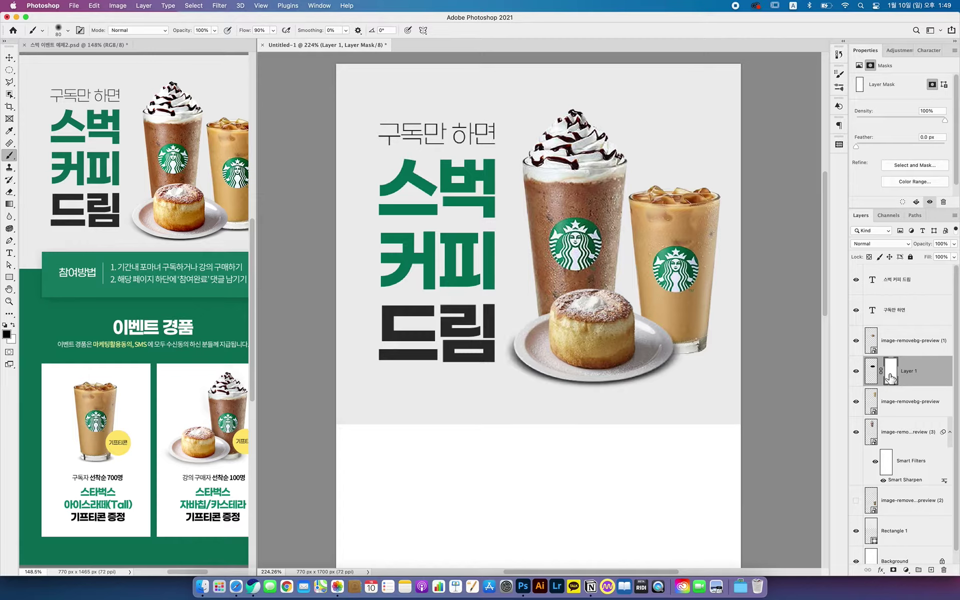
{"action": "key", "text": "super+shift+z"}
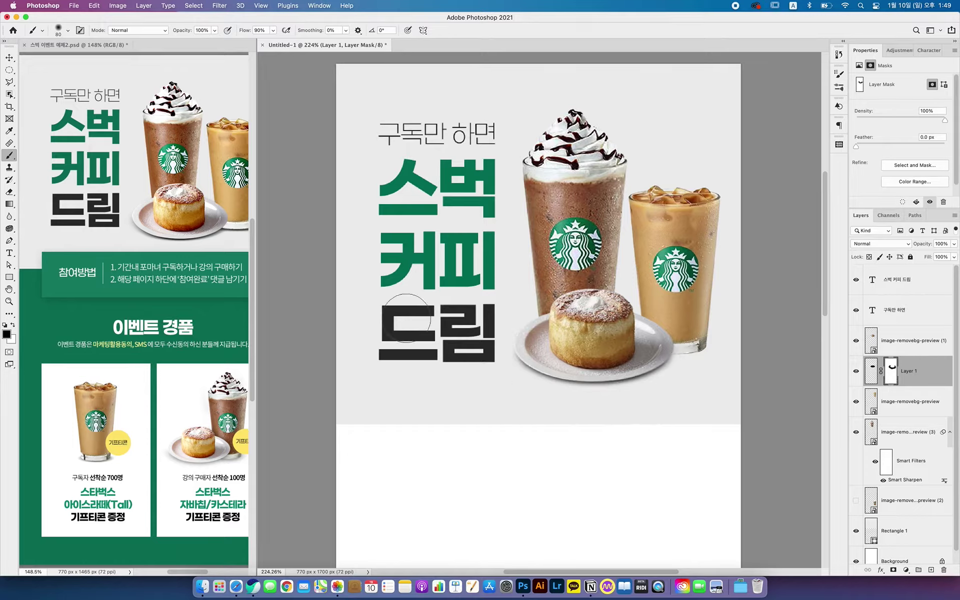
- Switch to the Elliptical Marquee tool to outline a shadow at the base of the iced latte
{"action": "left_click", "coordinate": [9, 70]}
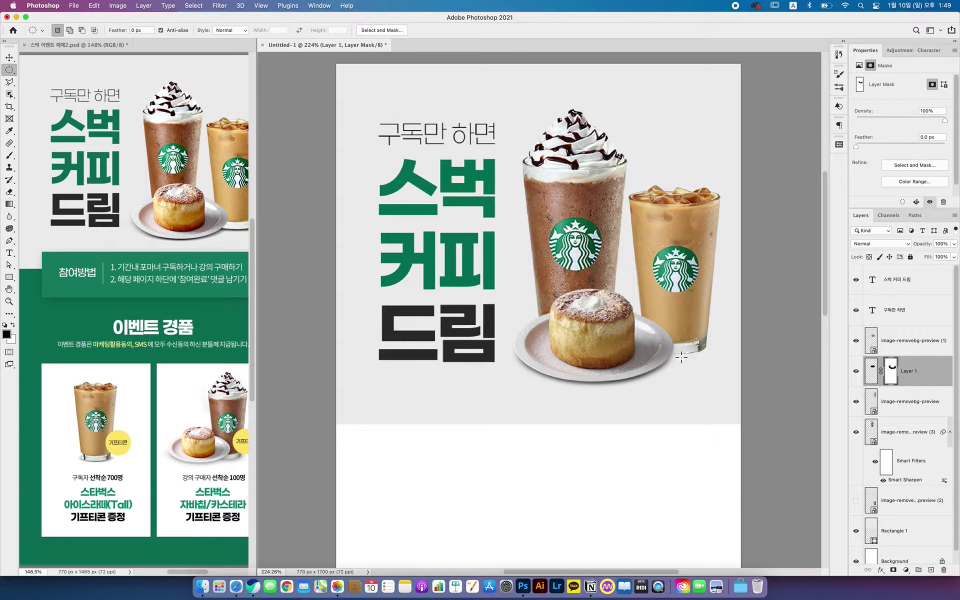
- Create a black-filled ellipse about 115 × 30 px at the iced latte's base, on a new layer beneath the cup
{"action": "left_click", "coordinate": [876, 403]}
{"action": "left_click", "coordinate": [856, 402]}
{"action": "left_click", "coordinate": [856, 402]}
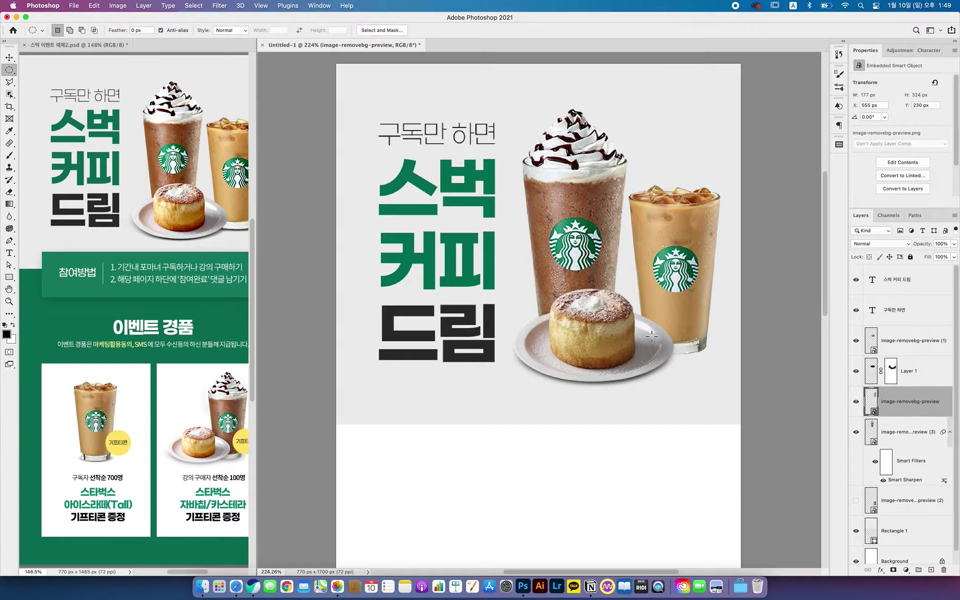
{"action": "left_click_drag", "start_coordinate": [649, 338], "coordinate": [709, 359]}
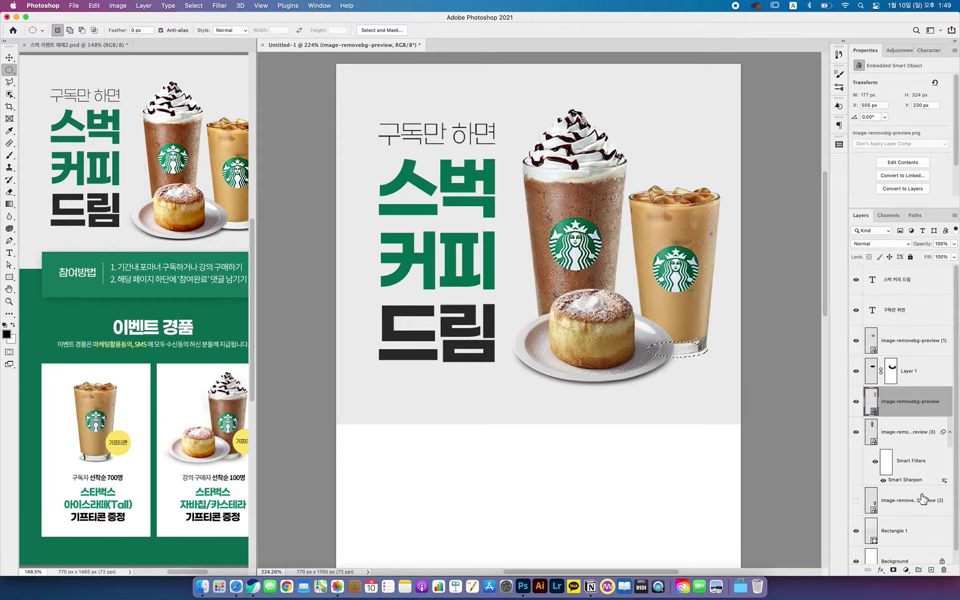
{"action": "left_click", "coordinate": [931, 570]}
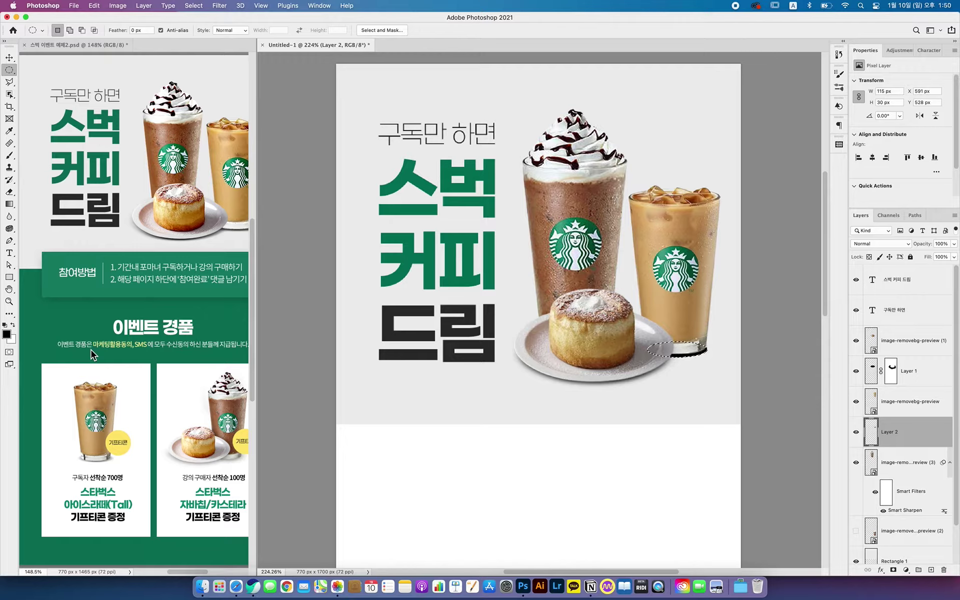
{"action": "key", "text": "super+d"}
- Apply Motion Blur to the latte shadow at a 0° angle and 30 px distance
{"action": "left_click", "coordinate": [220, 6]}
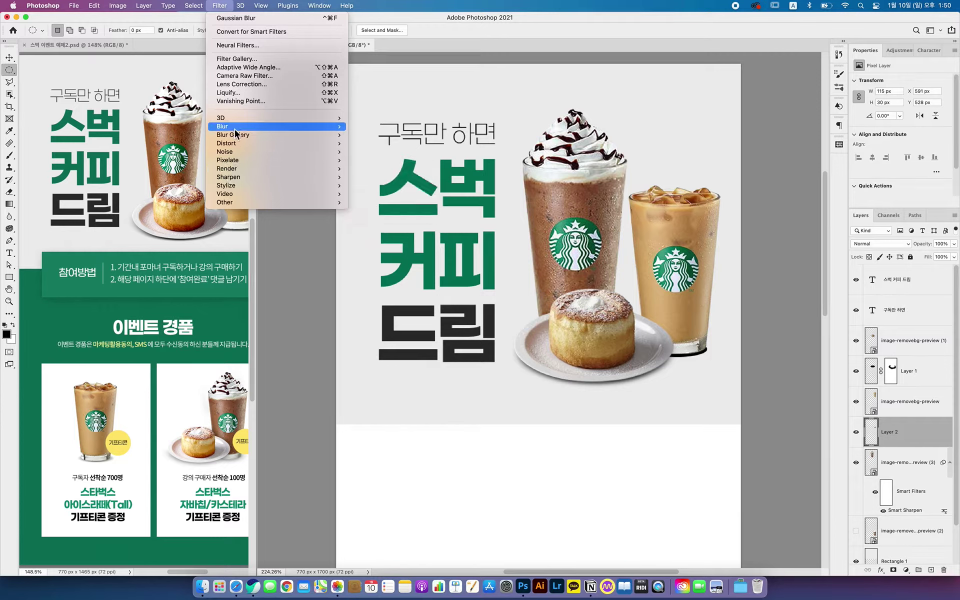
{"action": "mouse_move", "coordinate": [225, 127]}
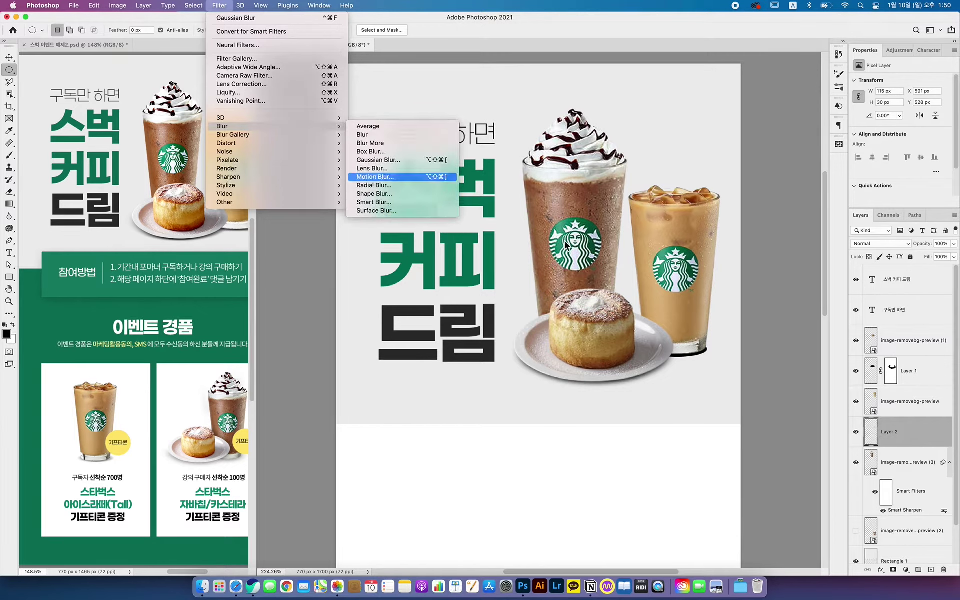
{"action": "left_click", "coordinate": [375, 177]}
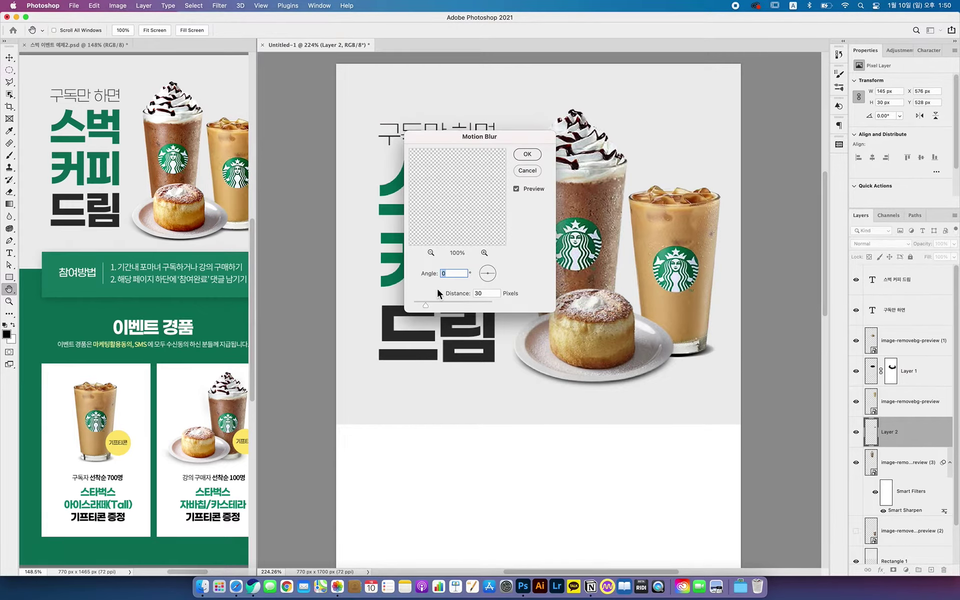
{"action": "key", "text": "Return"}
- Soften the latte shadow with a Gaussian Blur of 4.0 px radius
{"action": "left_click", "coordinate": [220, 6]}
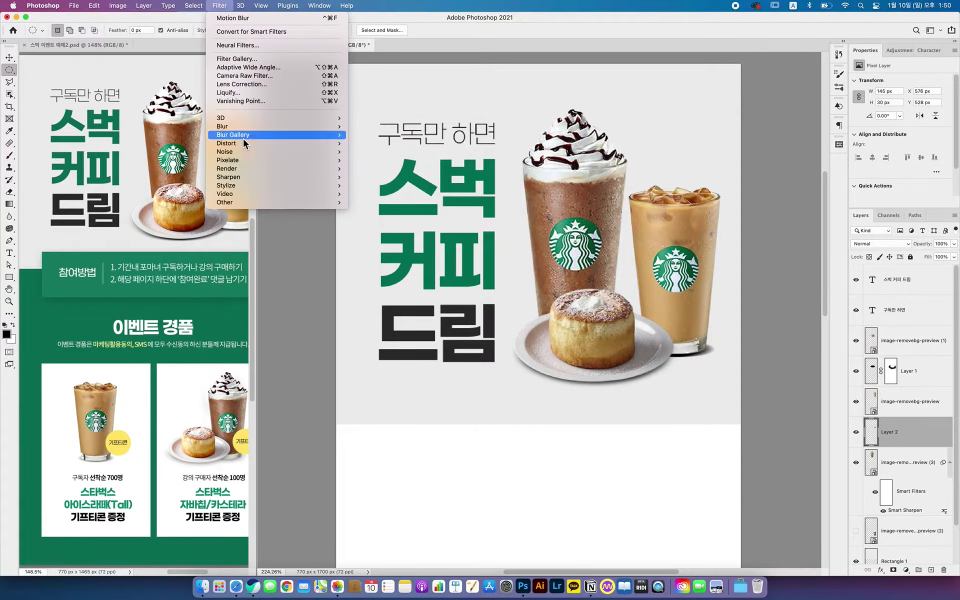
{"action": "mouse_move", "coordinate": [241, 127]}
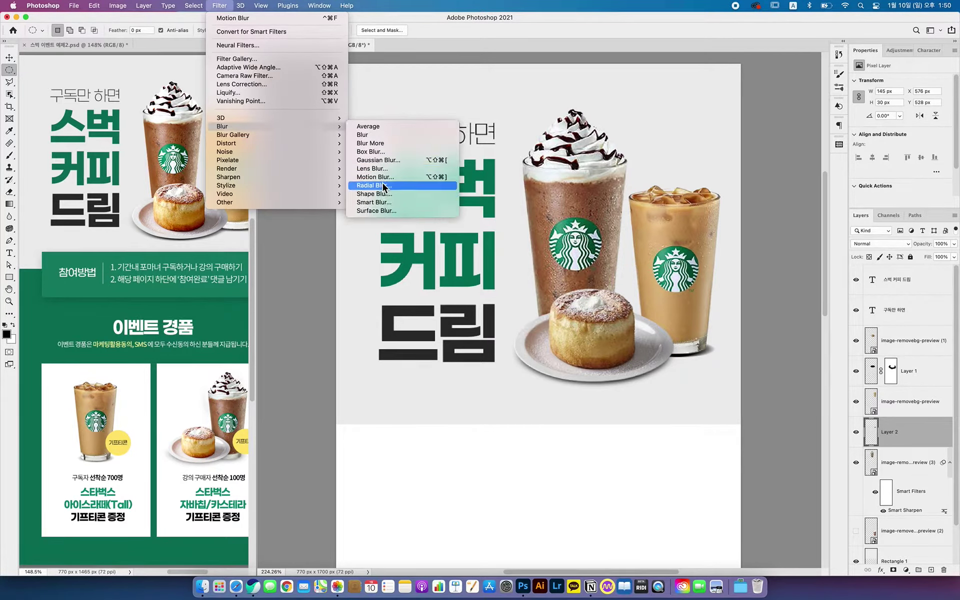
{"action": "left_click", "coordinate": [380, 161]}
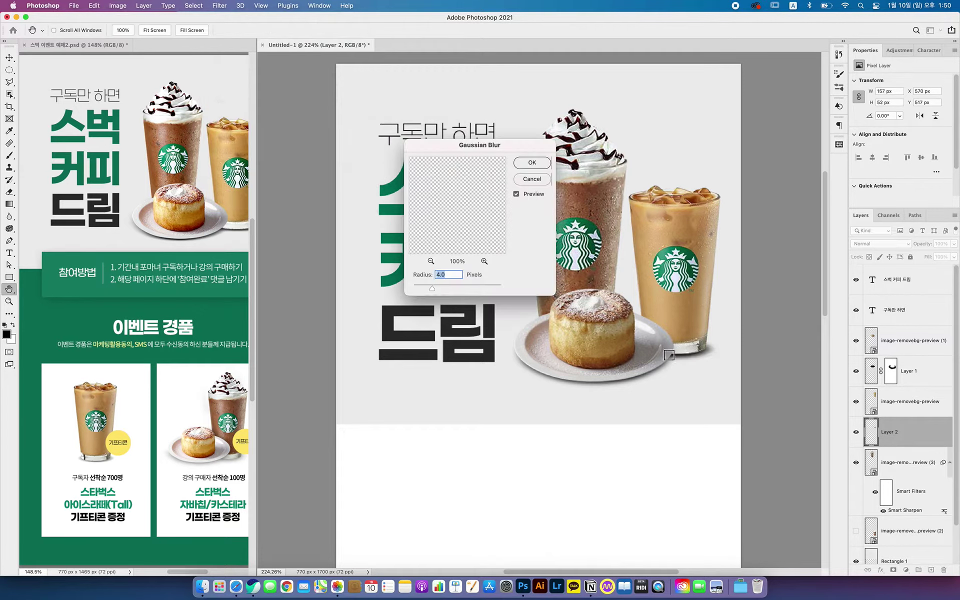
{"action": "left_click", "coordinate": [531, 165]}
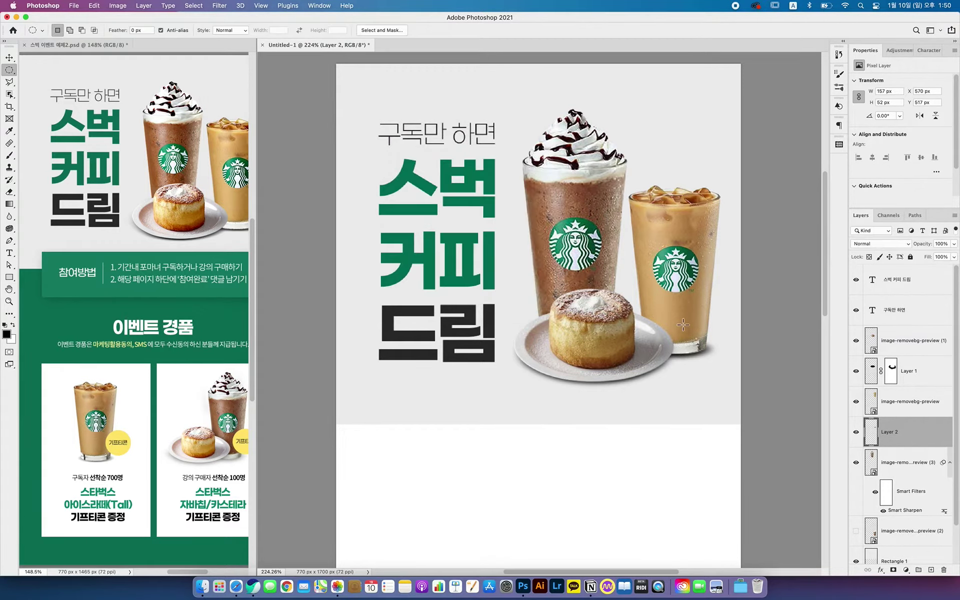
- Nudge the latte shadow about 7 px left and 3 px up under the cup's base
{"action": "left_click", "coordinate": [9, 57]}
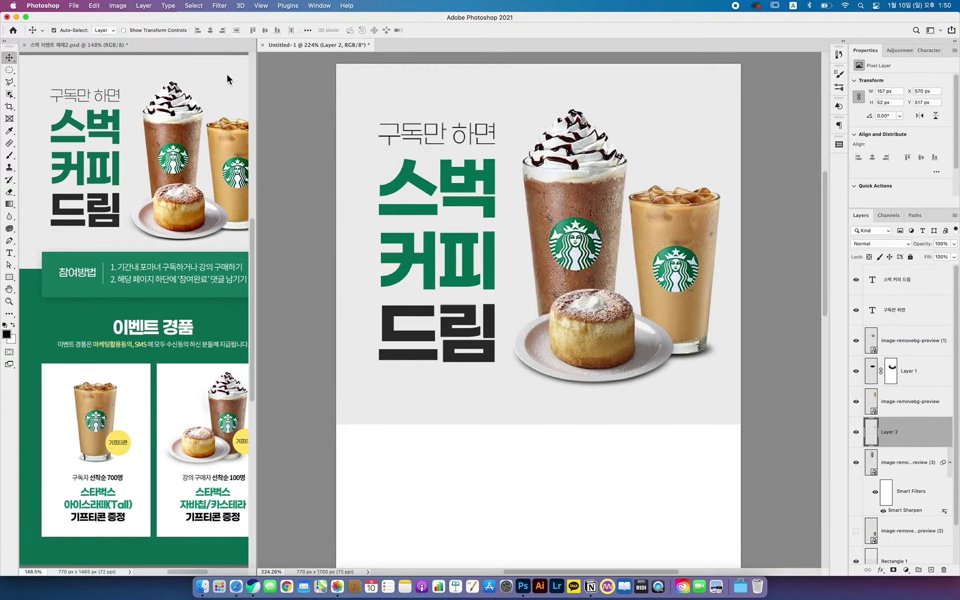
{"action": "key", "text": "Left"}
{"action": "key", "text": "Left"}
{"action": "key", "text": "Left"}
{"action": "key", "text": "Left"}
{"action": "key", "text": "Up"}
{"action": "key", "text": "Up"}
{"action": "key", "text": "Up"}
{"action": "key", "text": "Up"}
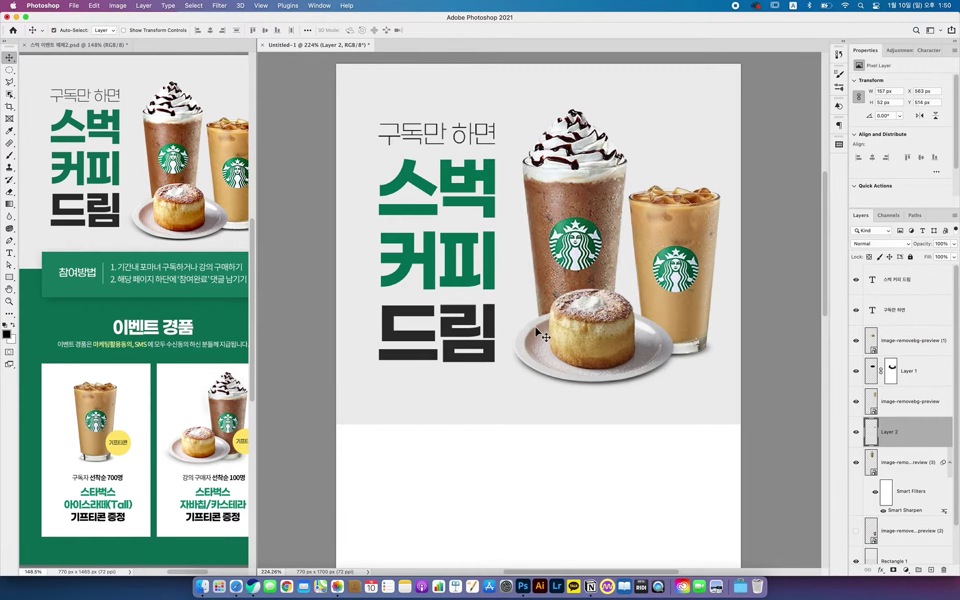
- Scale the whipped-cream frappuccino image down to about 186 × 409 px and nudge it 1 px right
{"action": "left_click_drag", "start_coordinate": [601, 396], "coordinate": [596, 355]}
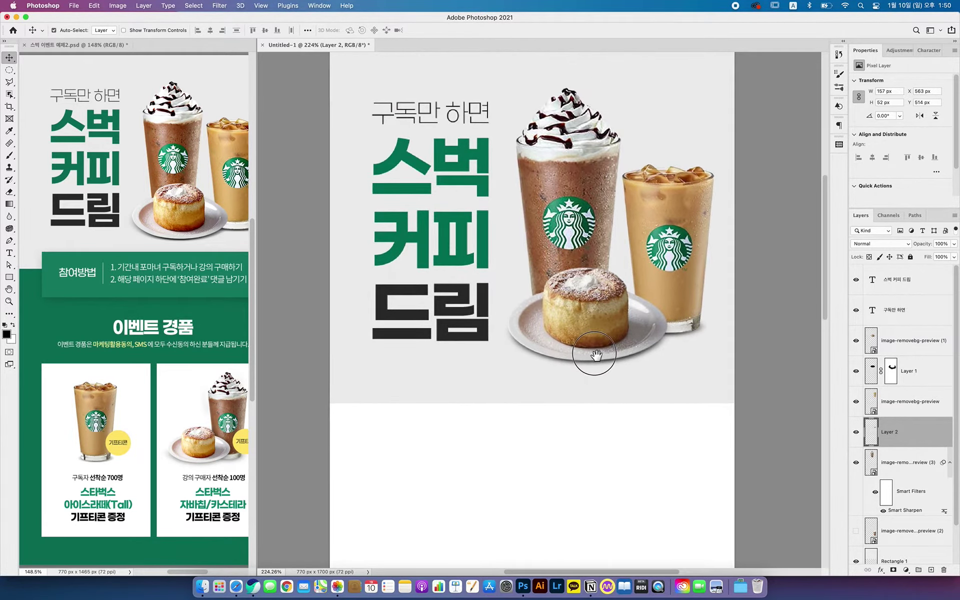
{"action": "left_click", "coordinate": [597, 206]}
{"action": "key", "text": "super+t"}
{"action": "left_click", "coordinate": [461, 218]}
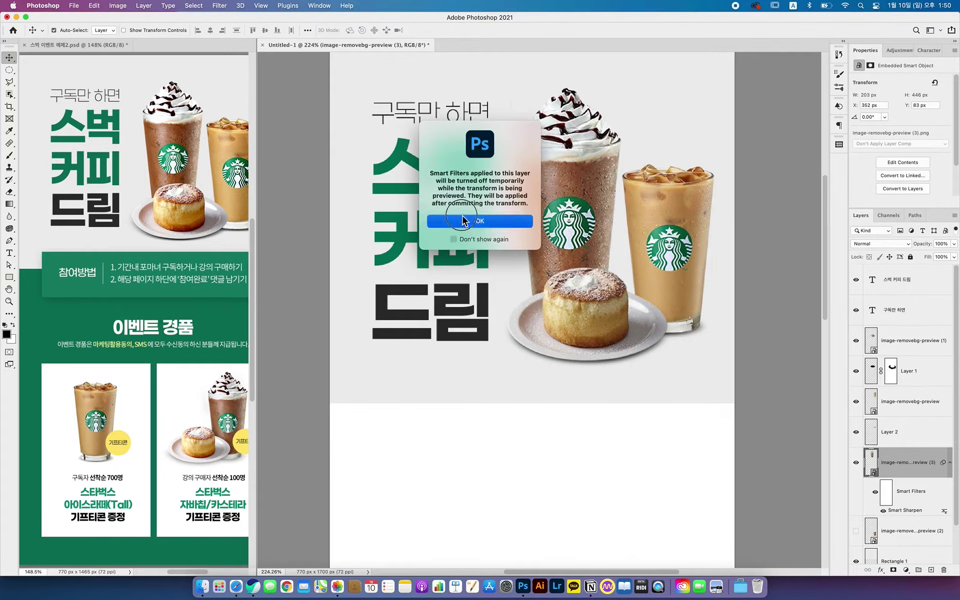
{"action": "mouse_move", "coordinate": [438, 74]}
{"action": "left_mouse_down"}
{"action": "mouse_move", "coordinate": [466, 102]}
{"action": "mouse_move", "coordinate": [453, 88]}
{"action": "left_mouse_up"}
{"action": "key", "text": "Return"}
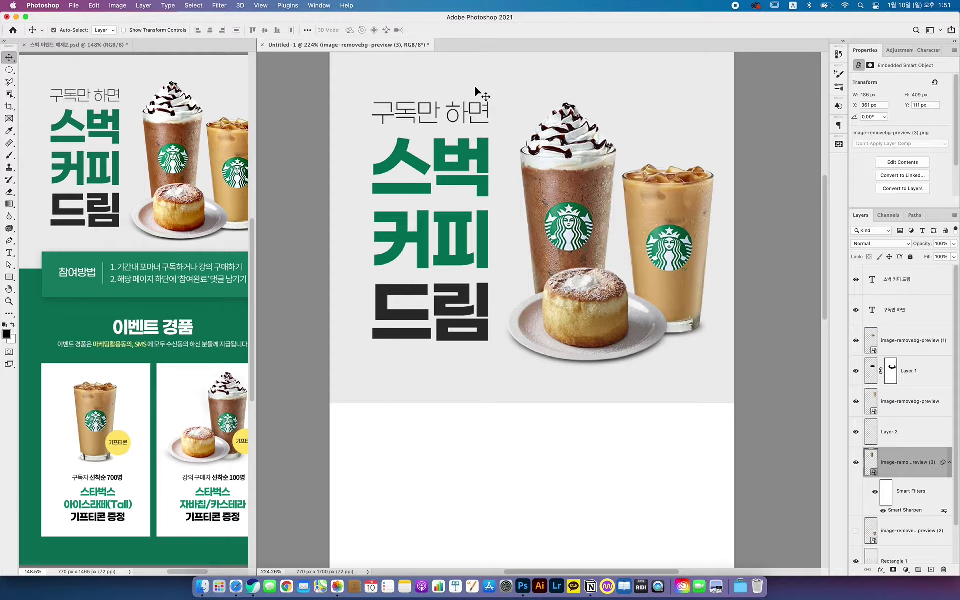
{"action": "key", "text": "Right"}
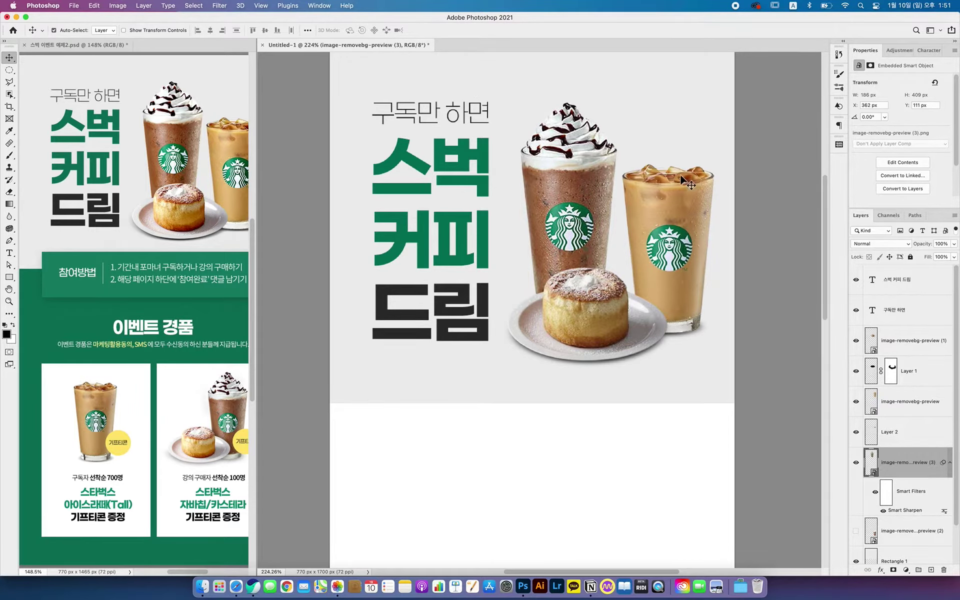
- Group all layers from the title text down to Rectangle 1, name the group "1", and check its contents by toggling visibility
{"action": "left_click_drag", "start_coordinate": [664, 227], "coordinate": [656, 235]}
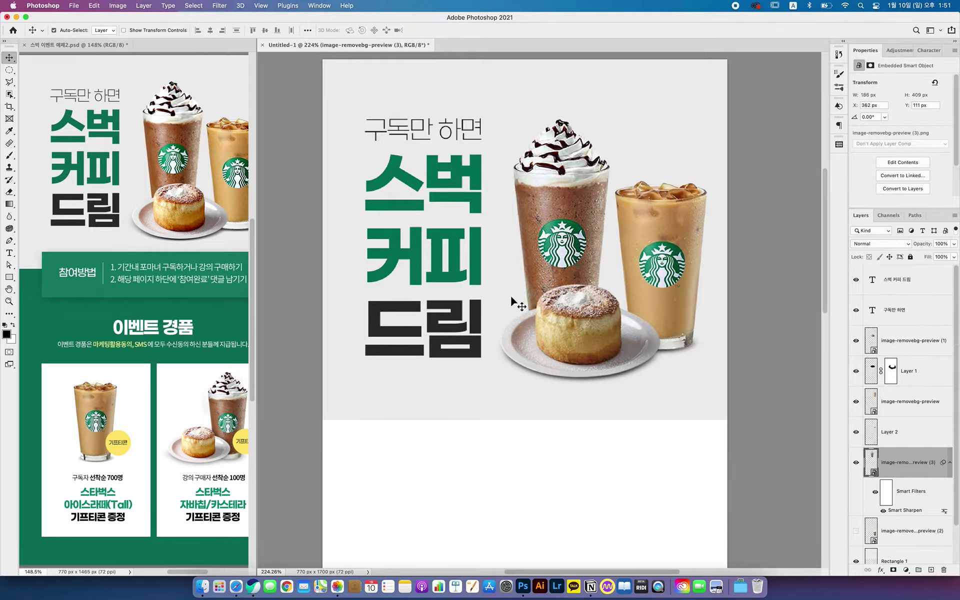
{"action": "left_click", "coordinate": [895, 288]}
{"action": "scroll", "coordinate": [925, 475], "scroll_direction": "down", "scroll_amount": 2}
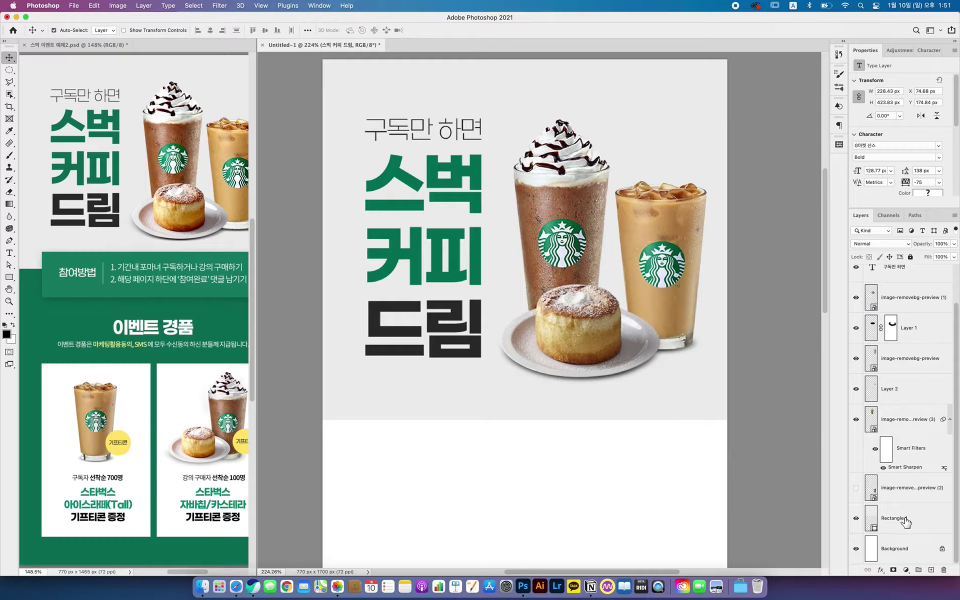
{"action": "left_click", "coordinate": [905, 521], "text": "shift"}
{"action": "key", "text": "super"}
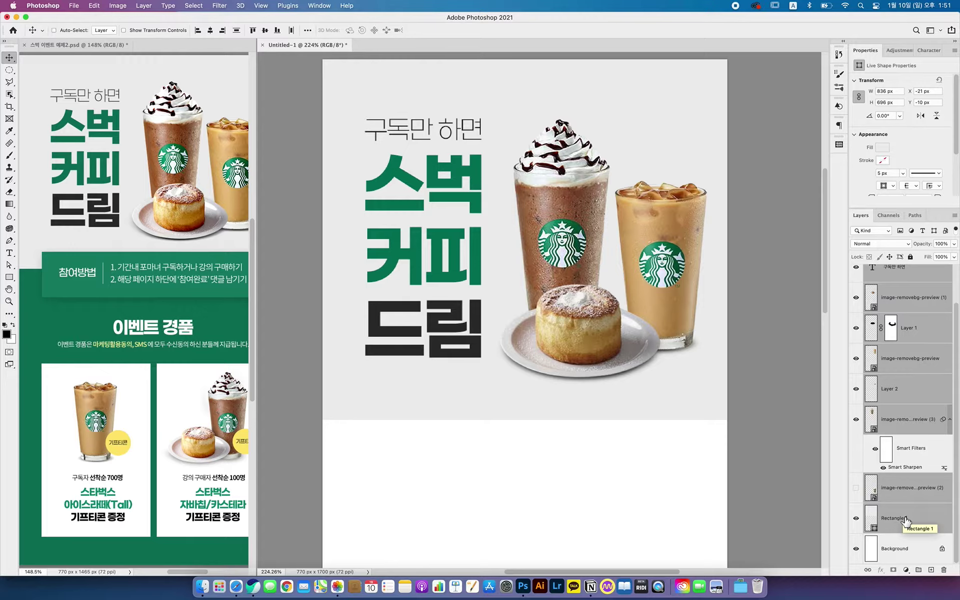
{"action": "key", "text": "super+g"}
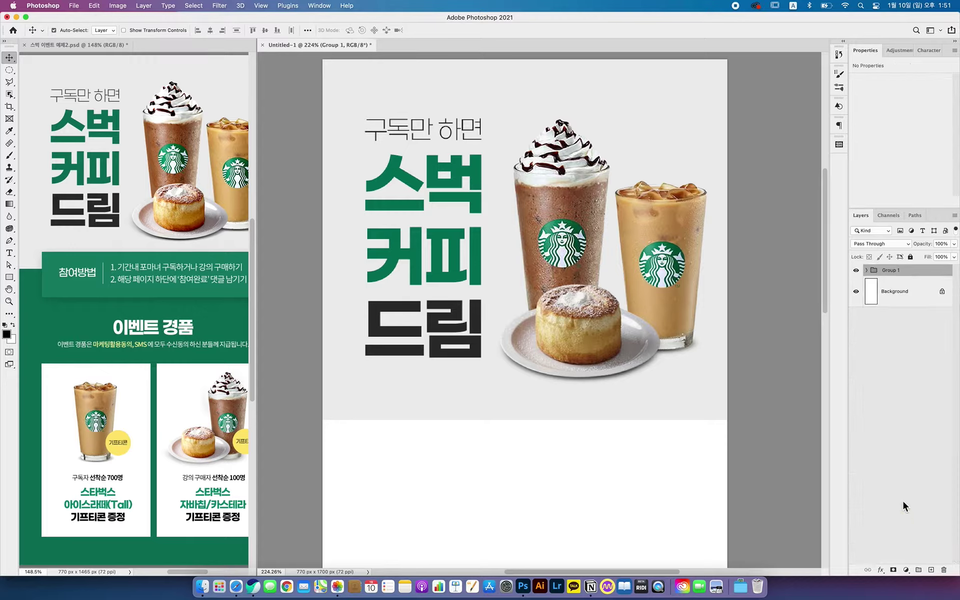
{"action": "double_click", "coordinate": [893, 270]}
{"action": "type", "text": "1"}
{"action": "key", "text": "Return"}
{"action": "left_click", "coordinate": [858, 270]}
{"action": "left_click", "coordinate": [857, 270]}
{"action": "left_click", "coordinate": [858, 270]}
{"action": "left_click", "coordinate": [858, 270]}
- Group the cake, latte, frappuccino and shadow layers inside group 1, and check the new group by toggling its visibility
{"action": "left_click", "coordinate": [573, 250]}
{"action": "left_click", "coordinate": [590, 337]}
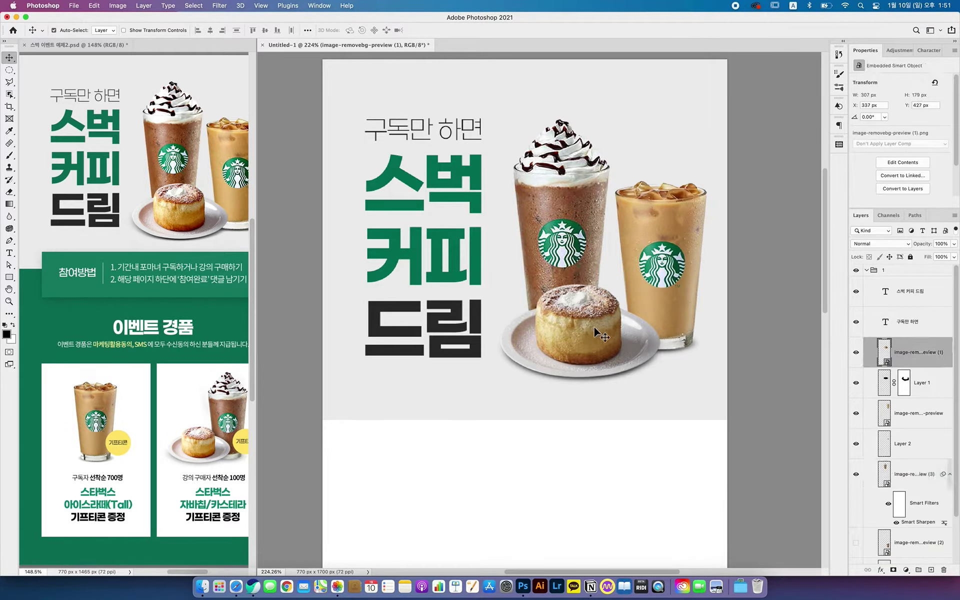
{"action": "left_click", "coordinate": [577, 249]}
{"action": "left_click", "coordinate": [578, 249]}
{"action": "left_click", "coordinate": [576, 248]}
{"action": "left_click", "coordinate": [856, 352]}
{"action": "left_click", "coordinate": [856, 352]}
{"action": "scroll", "coordinate": [926, 412], "scroll_direction": "down", "scroll_amount": 3}
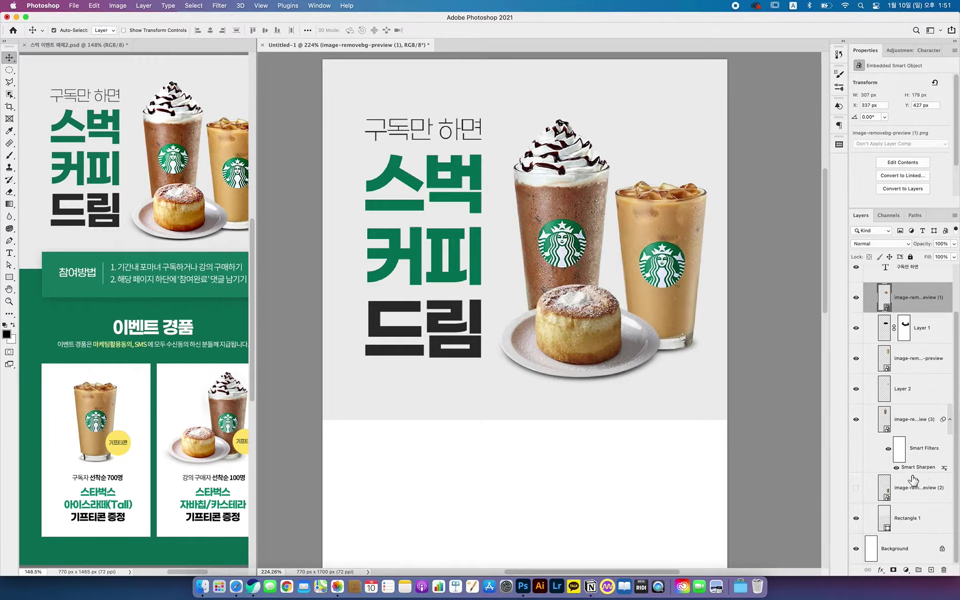
{"action": "left_click", "coordinate": [914, 425], "text": "shift"}
{"action": "key", "text": "super+g"}
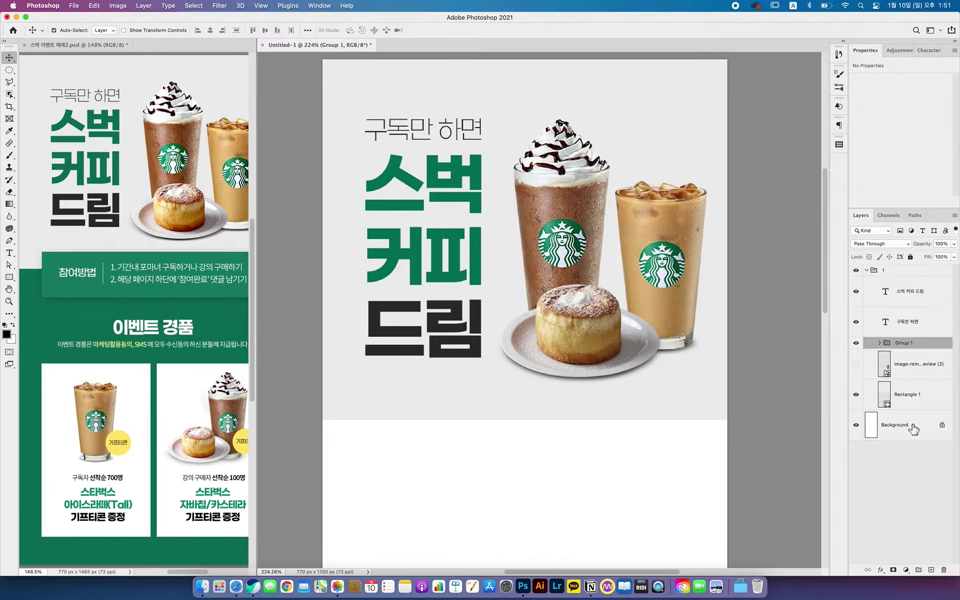
{"action": "left_click", "coordinate": [857, 344]}
{"action": "left_click", "coordinate": [857, 343]}
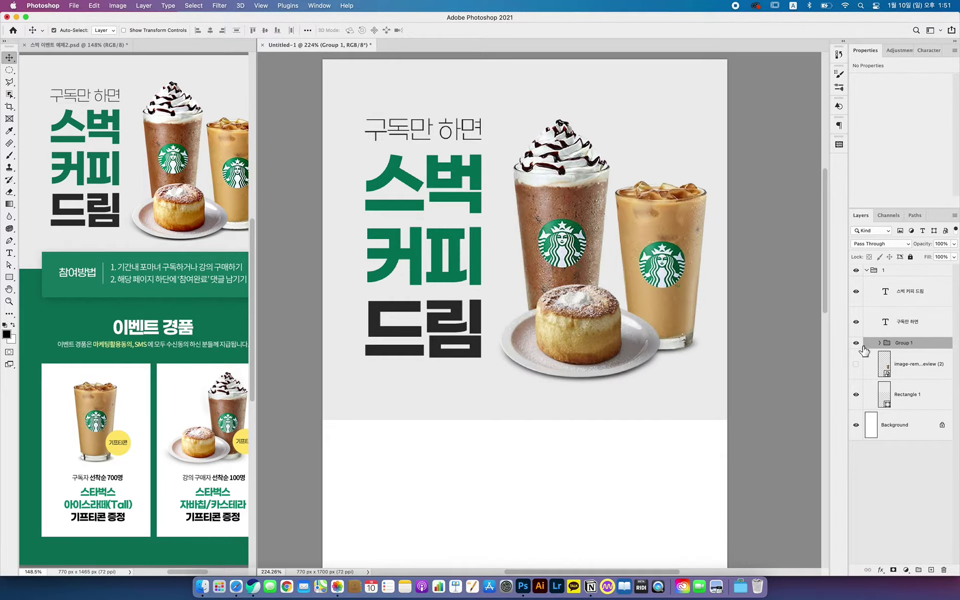
- Add a Levels adjustment layer above the product image group and clip it to that group
{"action": "left_click", "coordinate": [899, 50]}
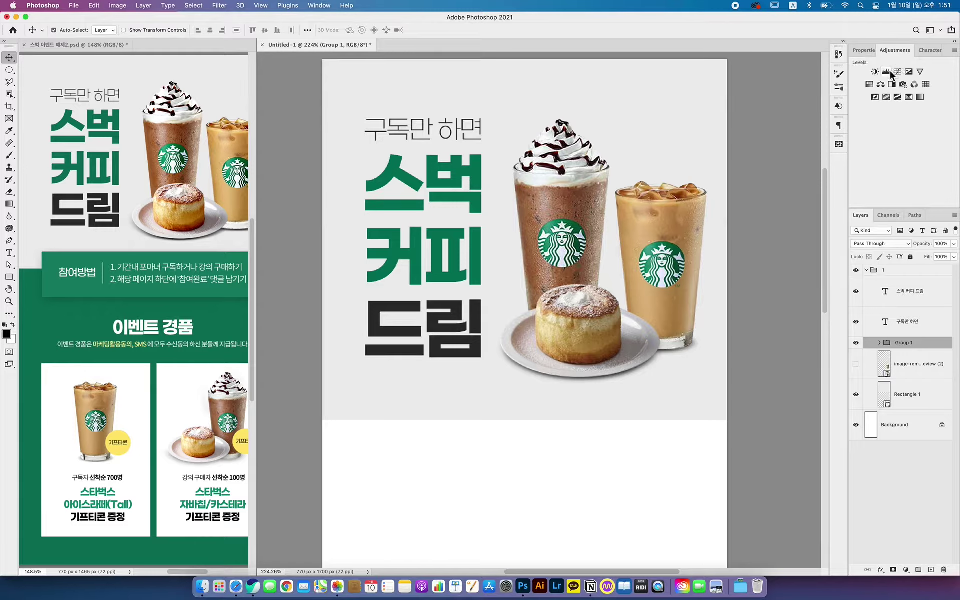
{"action": "left_click", "coordinate": [888, 74]}
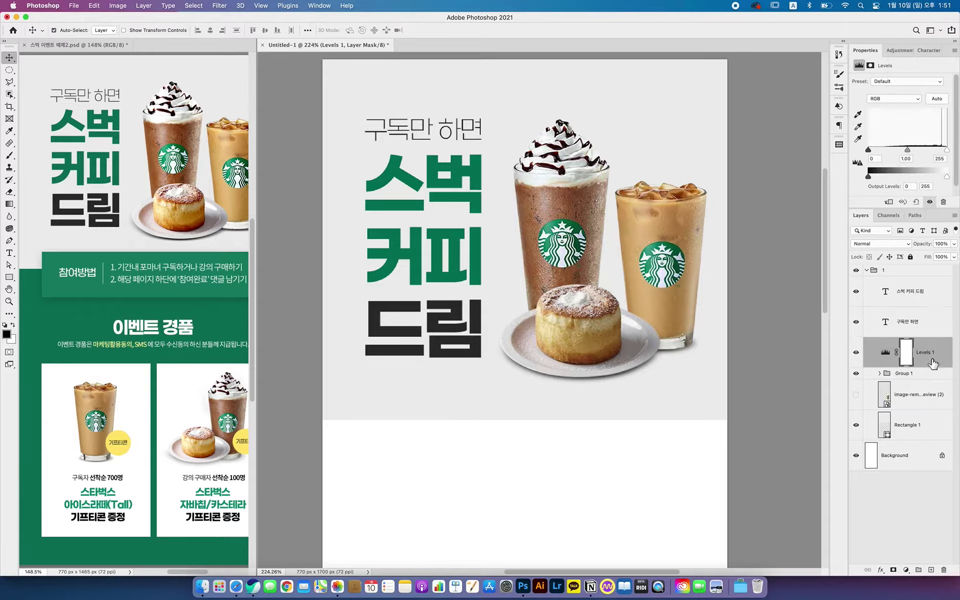
{"action": "left_click", "coordinate": [856, 373]}
{"action": "left_click", "coordinate": [856, 373]}
{"action": "left_click", "coordinate": [922, 368], "text": "alt"}
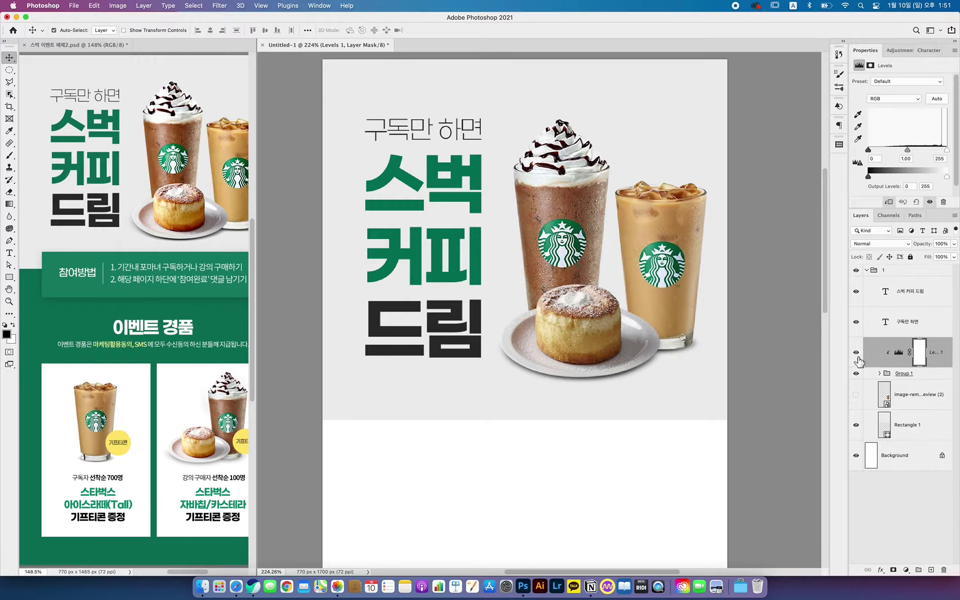
{"action": "left_click", "coordinate": [855, 373]}
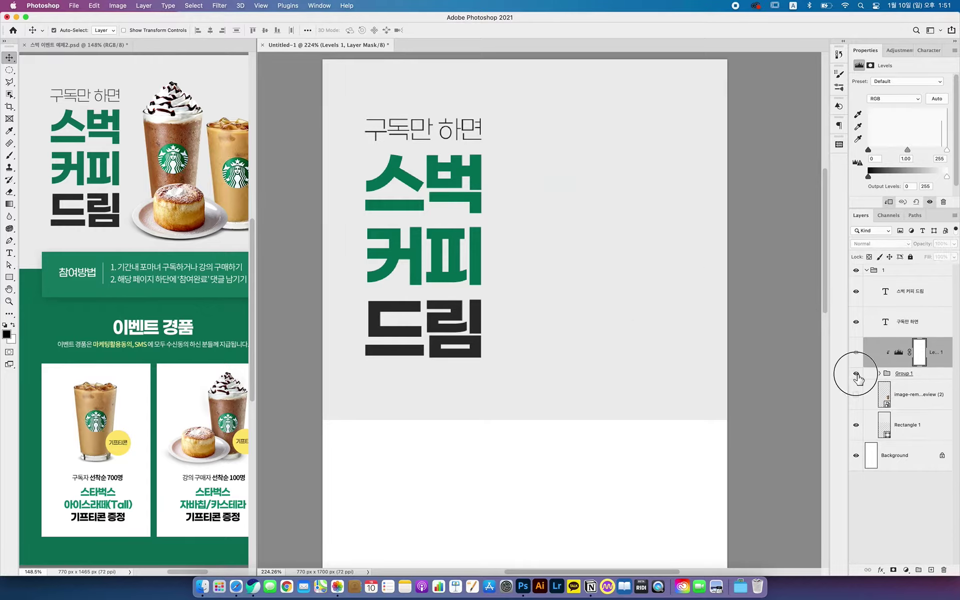
{"action": "left_click", "coordinate": [856, 373]}
- Set the Levels black input to 46 and midtones to 1.35, and compare the product images with and without the adjustment
{"action": "left_click", "coordinate": [899, 352]}
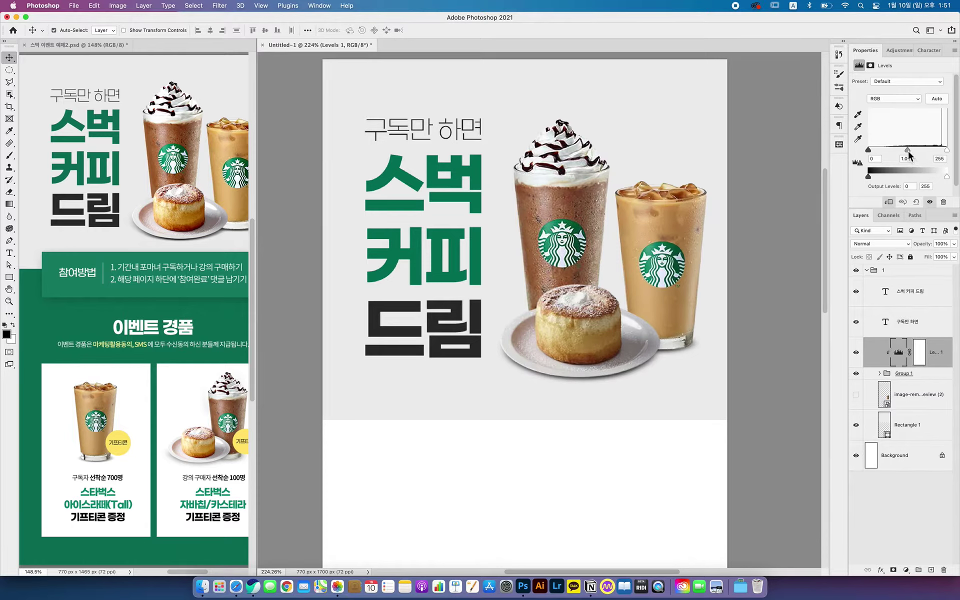
{"action": "mouse_move", "coordinate": [909, 155]}
{"action": "left_mouse_down"}
{"action": "mouse_move", "coordinate": [876, 150]}
{"action": "mouse_move", "coordinate": [883, 153]}
{"action": "left_mouse_up"}
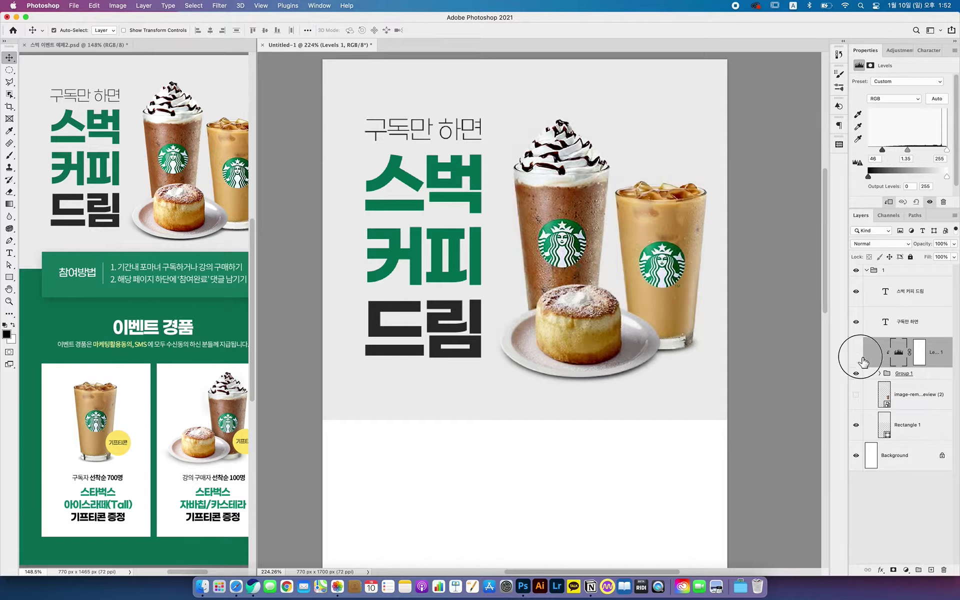
{"action": "left_click", "coordinate": [856, 352]}
{"action": "left_click", "coordinate": [856, 352]}
- Collapse the finished header group "1" in the layer stack
{"action": "left_click_drag", "start_coordinate": [510, 368], "coordinate": [536, 314]}
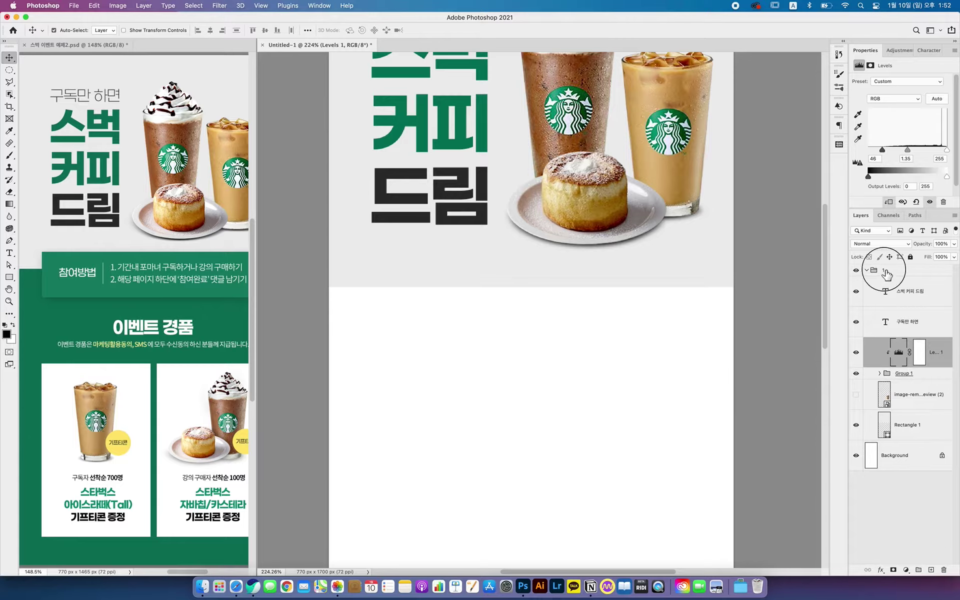
{"action": "left_click", "coordinate": [870, 271]}
{"action": "left_click", "coordinate": [867, 270]}
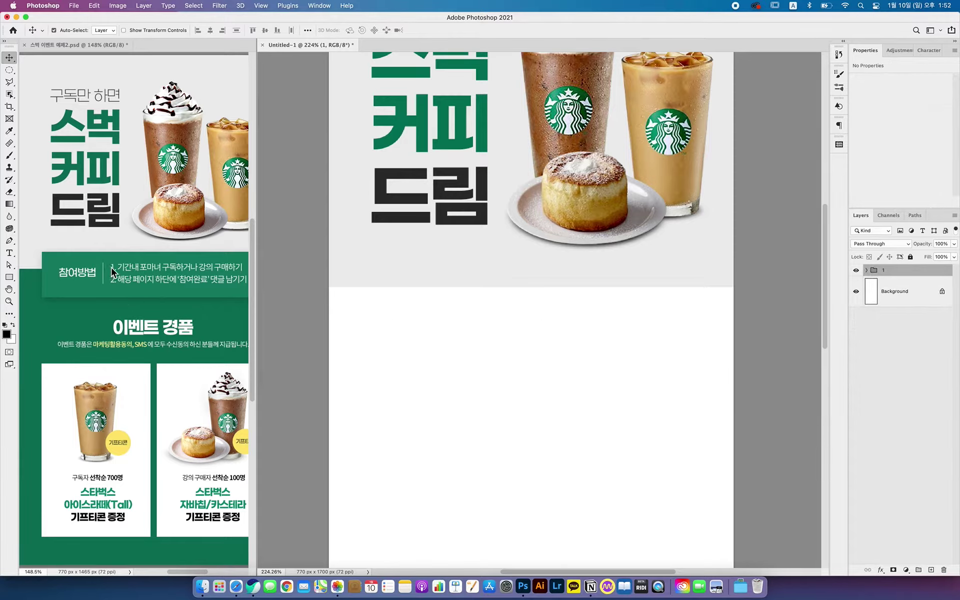
- Draw a rectangle about 611 by 121 px overlapping the grey header's lower edge, filled with green sampled from the reference banner
{"action": "left_click", "coordinate": [9, 277]}
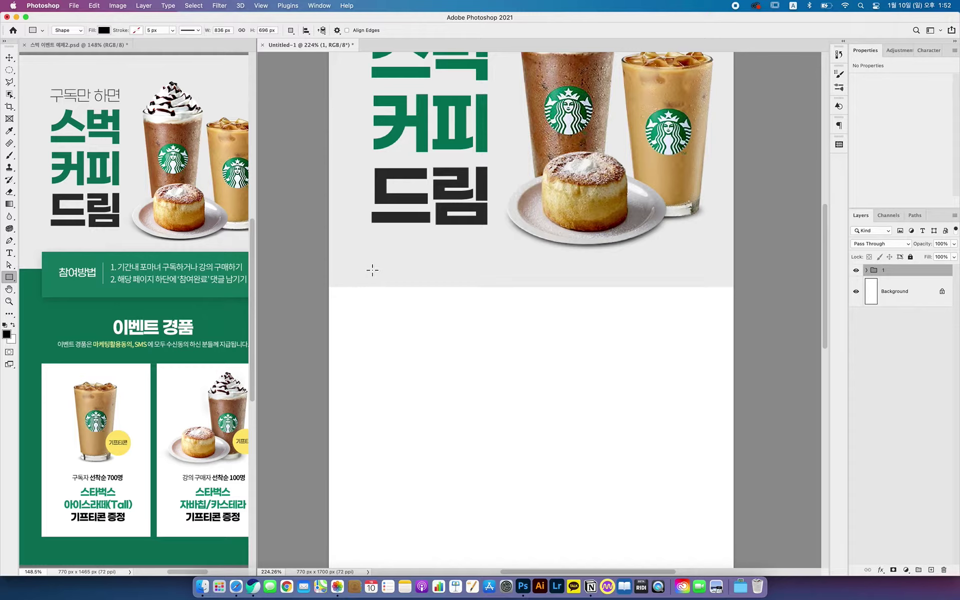
{"action": "left_click_drag", "start_coordinate": [370, 268], "coordinate": [692, 332]}
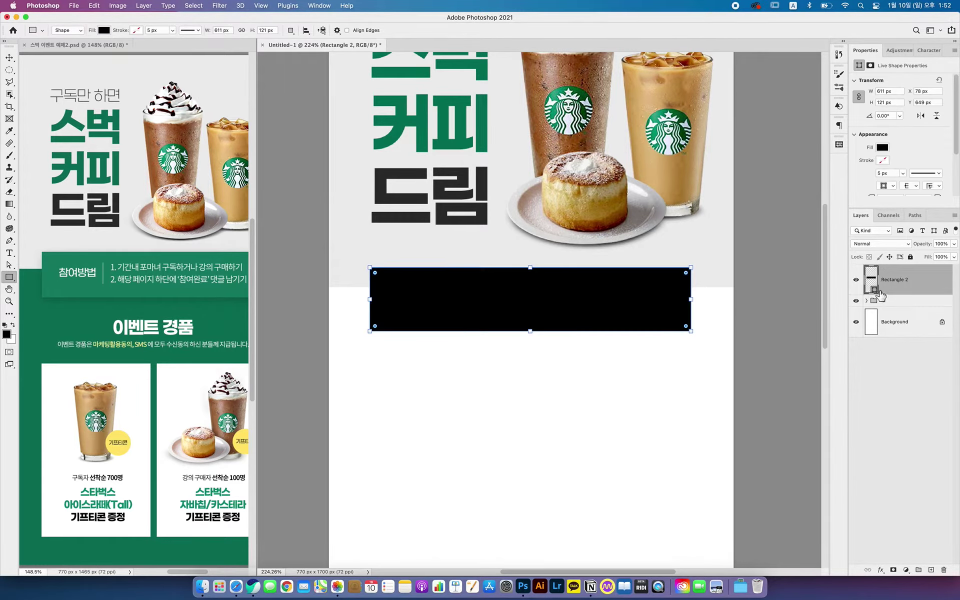
{"action": "double_click", "coordinate": [879, 292]}
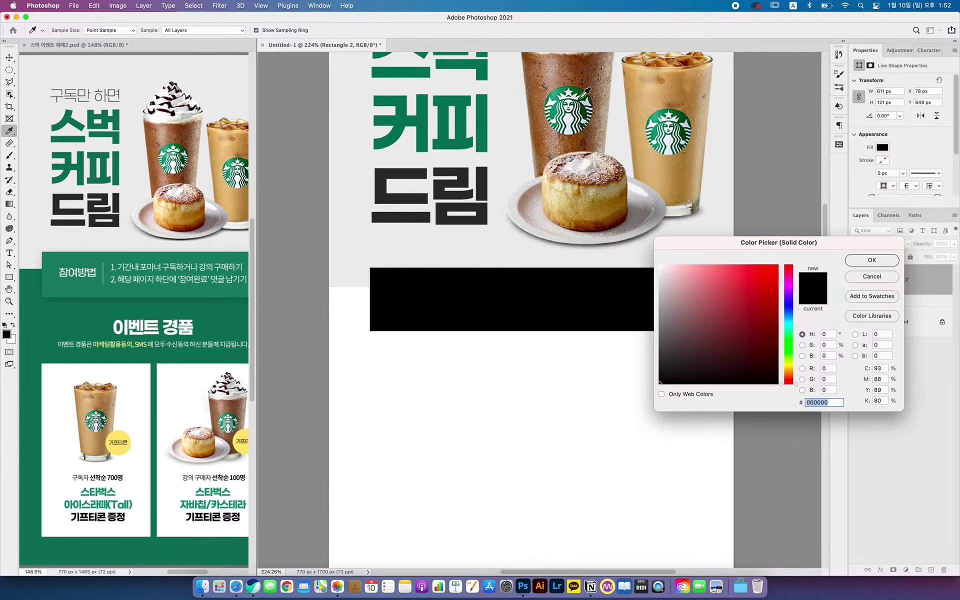
{"action": "left_click", "coordinate": [227, 259]}
{"action": "left_click", "coordinate": [856, 265]}
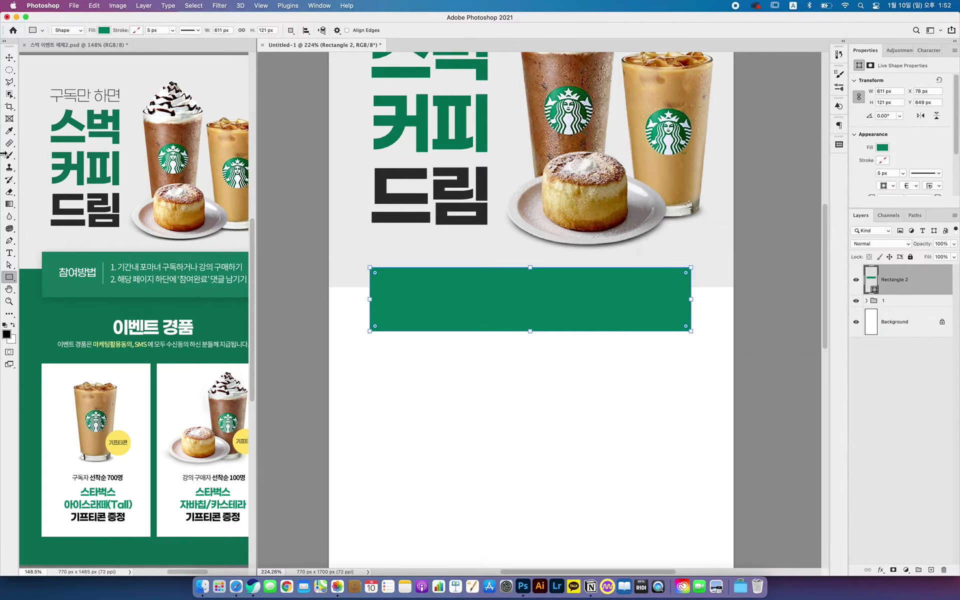
{"action": "left_click", "coordinate": [14, 61]}
{"action": "left_click", "coordinate": [276, 260]}
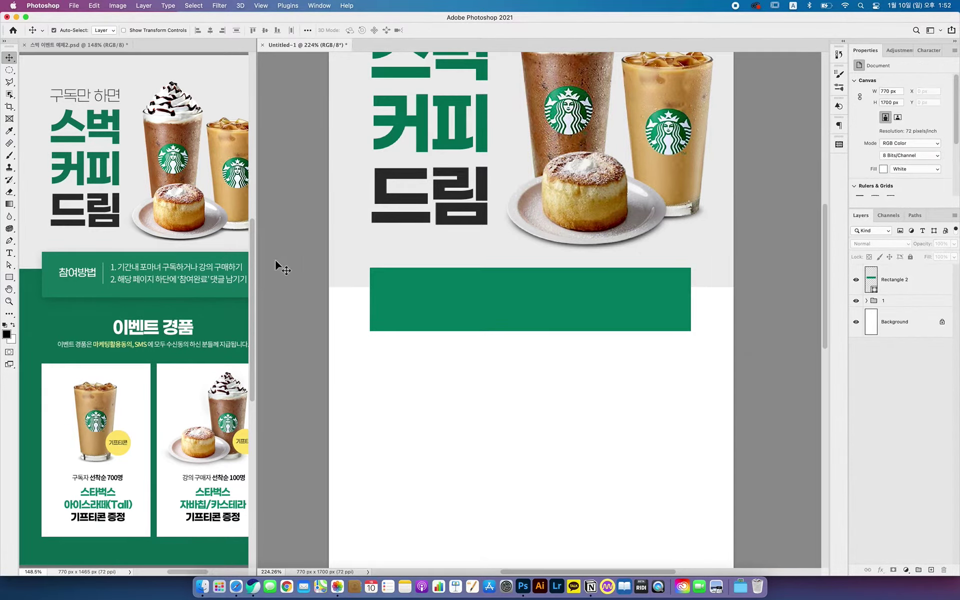
- Copy the 참여방법 heading and the two-line participation instructions from the reference document onto the green banner, and adjust their position together
{"action": "left_click", "coordinate": [90, 276]}
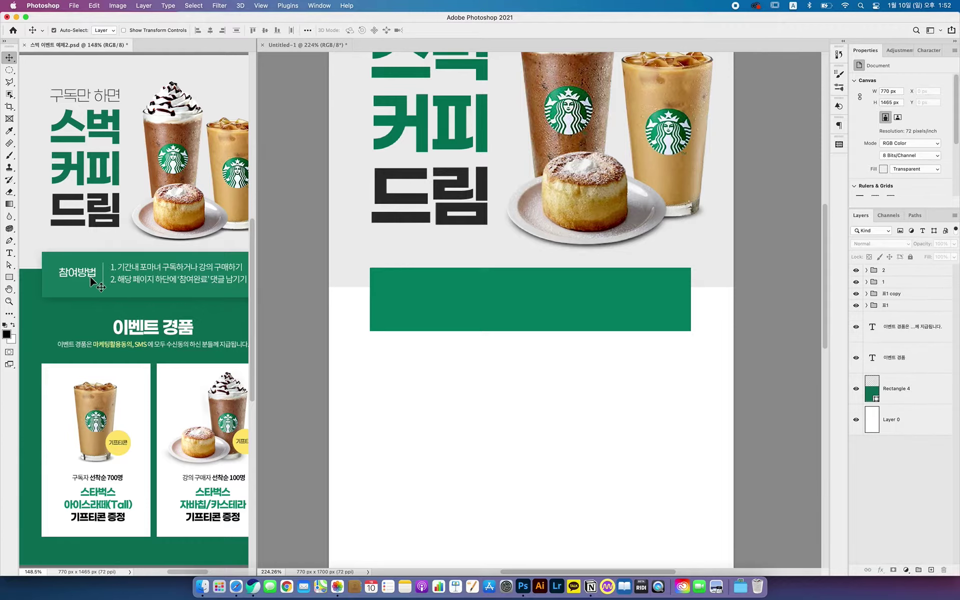
{"action": "left_click", "coordinate": [154, 273]}
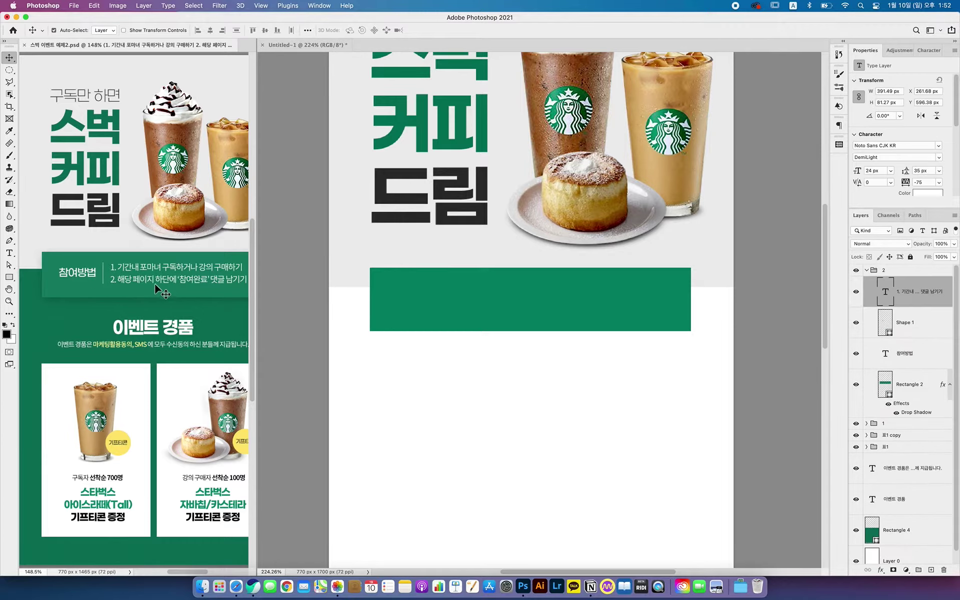
{"action": "left_click", "coordinate": [912, 326]}
{"action": "left_click", "coordinate": [916, 304]}
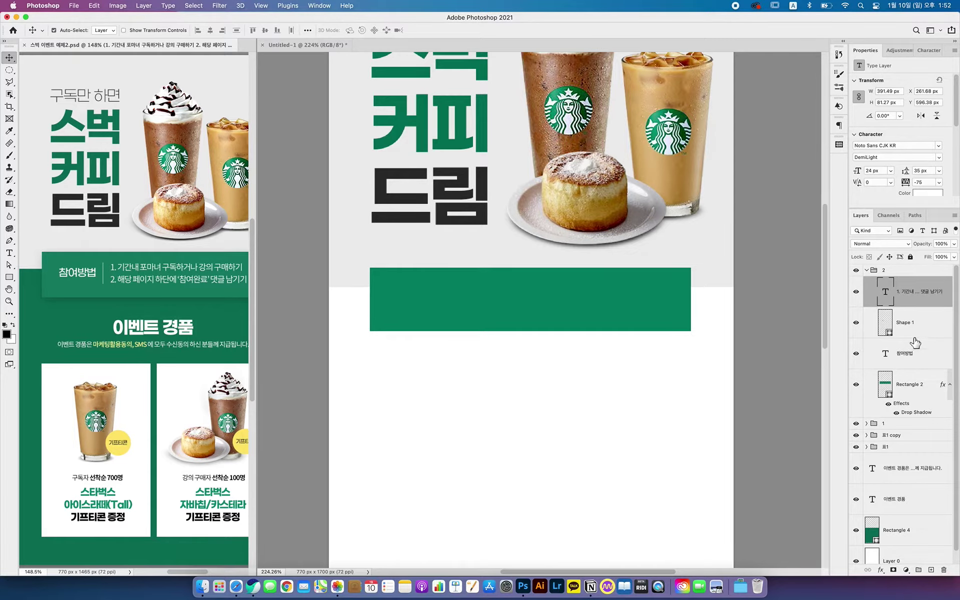
{"action": "left_click", "coordinate": [86, 279], "text": "shift"}
{"action": "left_click_drag", "start_coordinate": [160, 290], "coordinate": [547, 315]}
{"action": "left_click", "coordinate": [565, 369]}
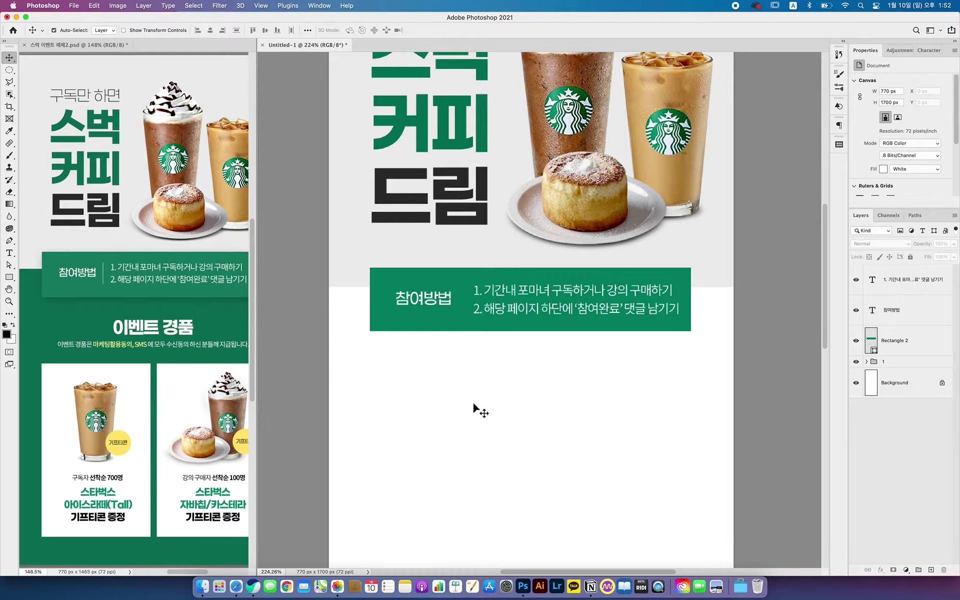
{"action": "left_click", "coordinate": [435, 296]}
{"action": "left_click", "coordinate": [505, 294], "text": "shift"}
{"action": "left_click_drag", "start_coordinate": [584, 342], "coordinate": [587, 343]}
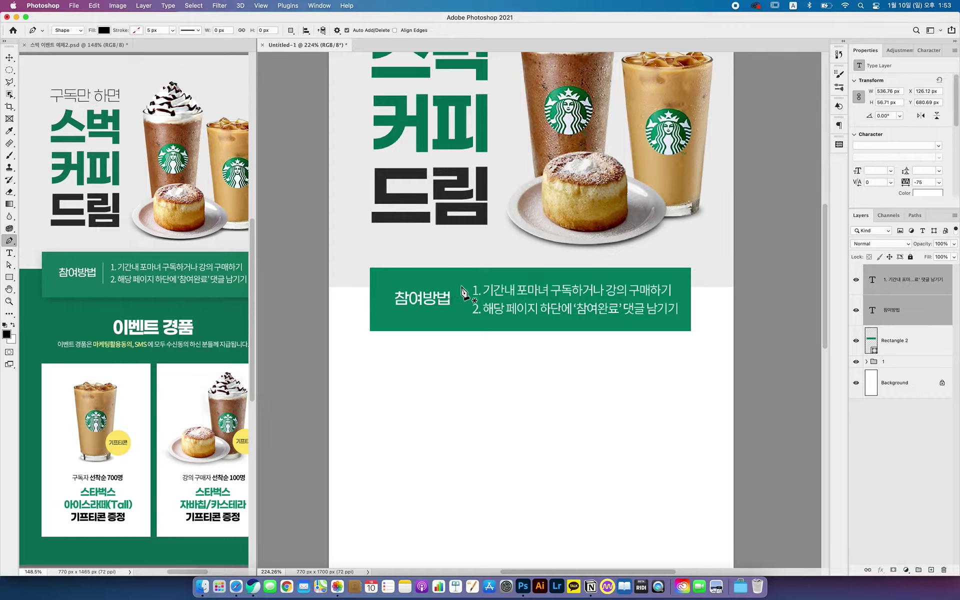
- Draw a vertical divider line about 52 px high between the 참여방법 heading and the instructions, with no fill
{"action": "left_click", "coordinate": [461, 286]}
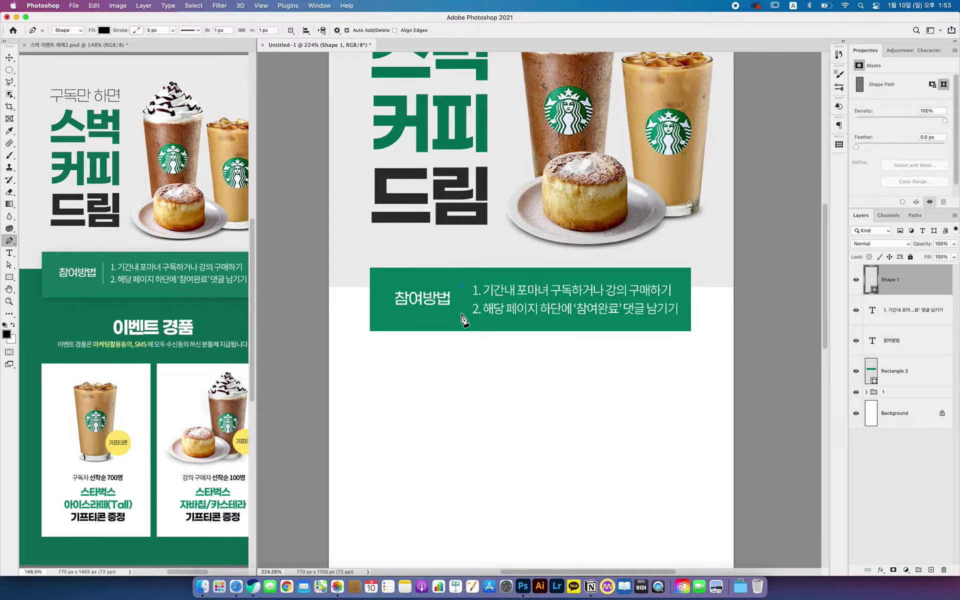
{"action": "left_click", "coordinate": [461, 313]}
{"action": "left_click", "coordinate": [104, 31]}
{"action": "left_click", "coordinate": [49, 48]}
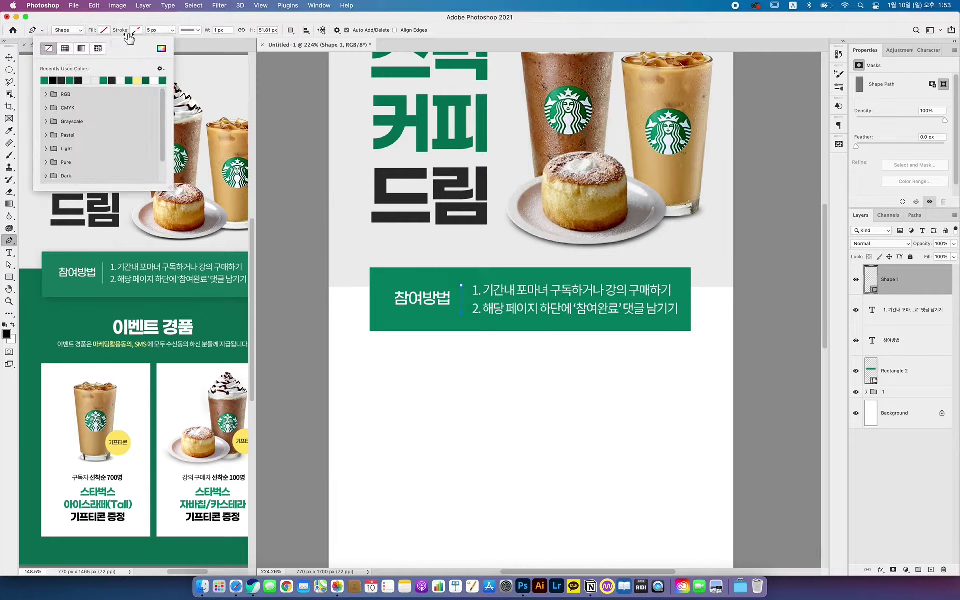
- Give the divider line a white (ffffff) stroke 1 px wide
{"action": "left_click", "coordinate": [138, 30]}
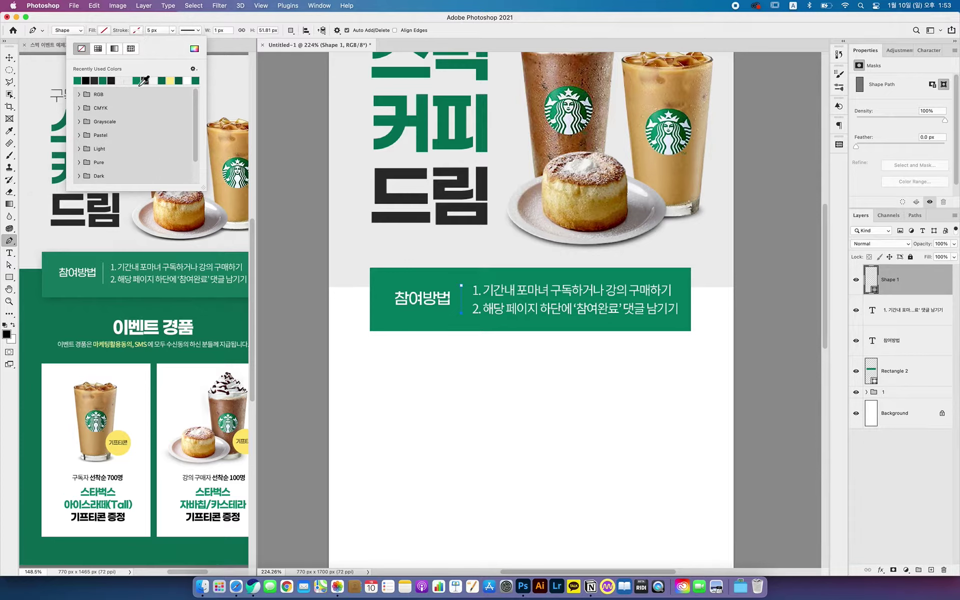
{"action": "left_click", "coordinate": [188, 87]}
{"action": "left_click", "coordinate": [194, 50]}
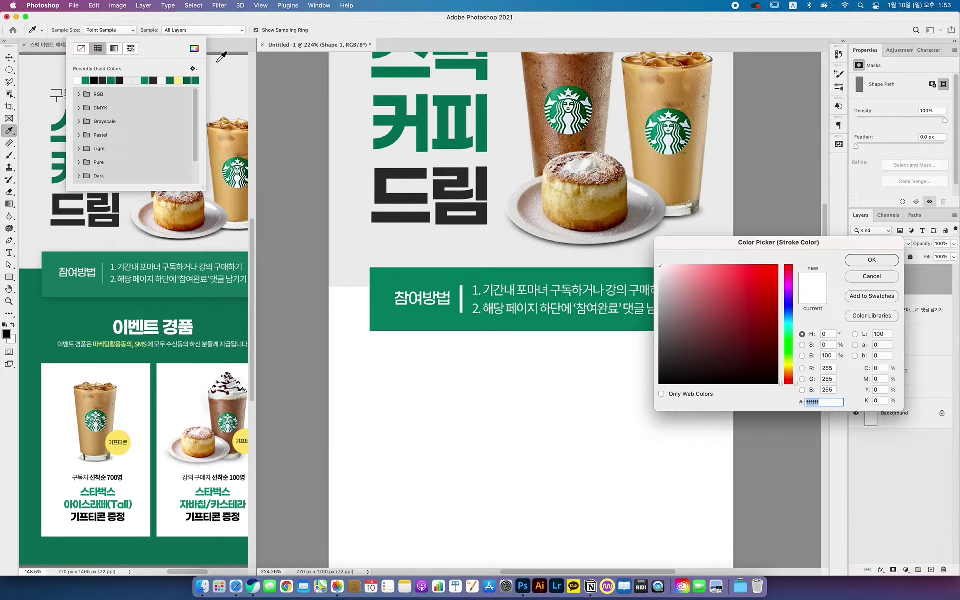
{"action": "left_click", "coordinate": [871, 260]}
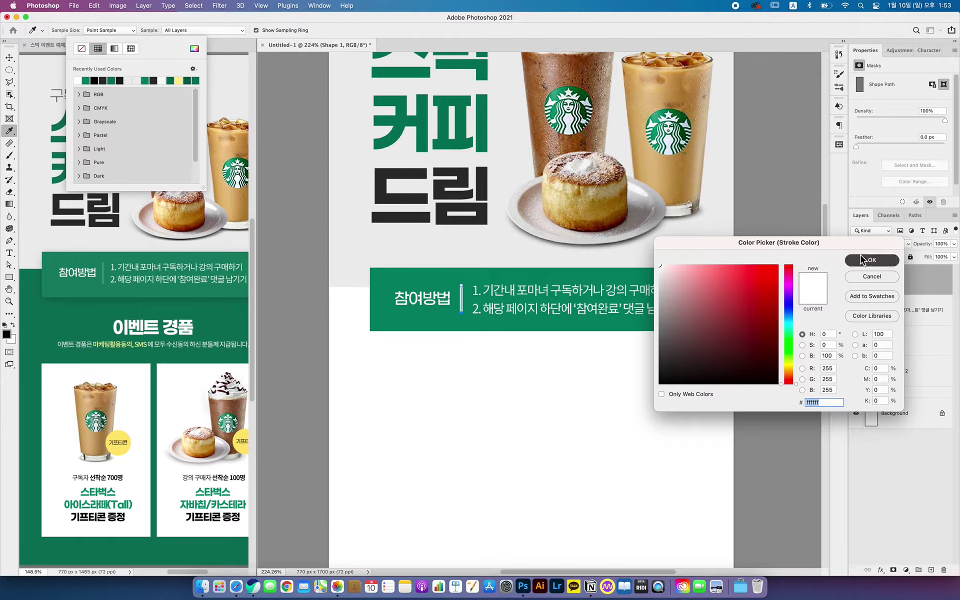
{"action": "left_click", "coordinate": [168, 31]}
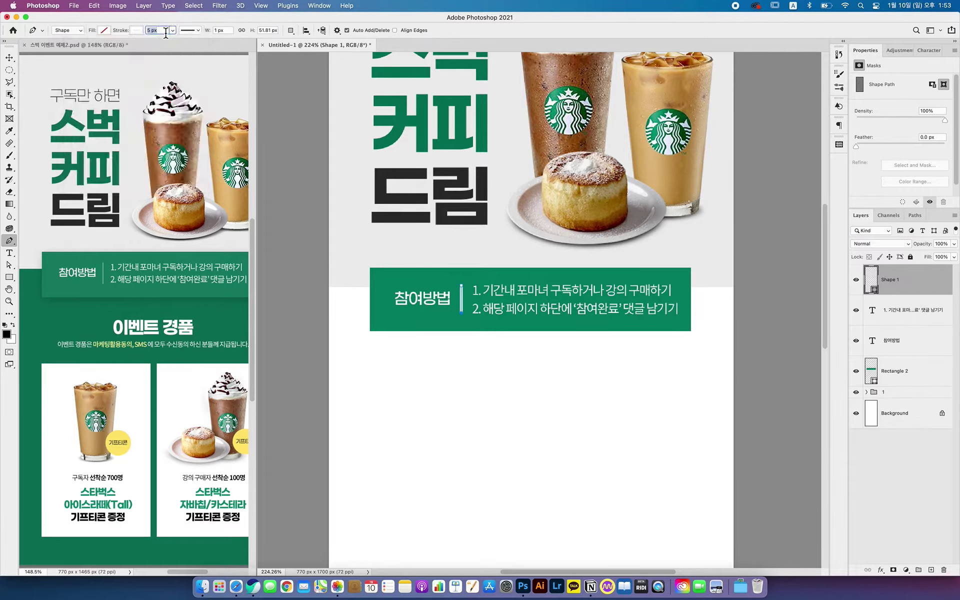
{"action": "type", "text": "1"}
{"action": "key", "text": "Return"}
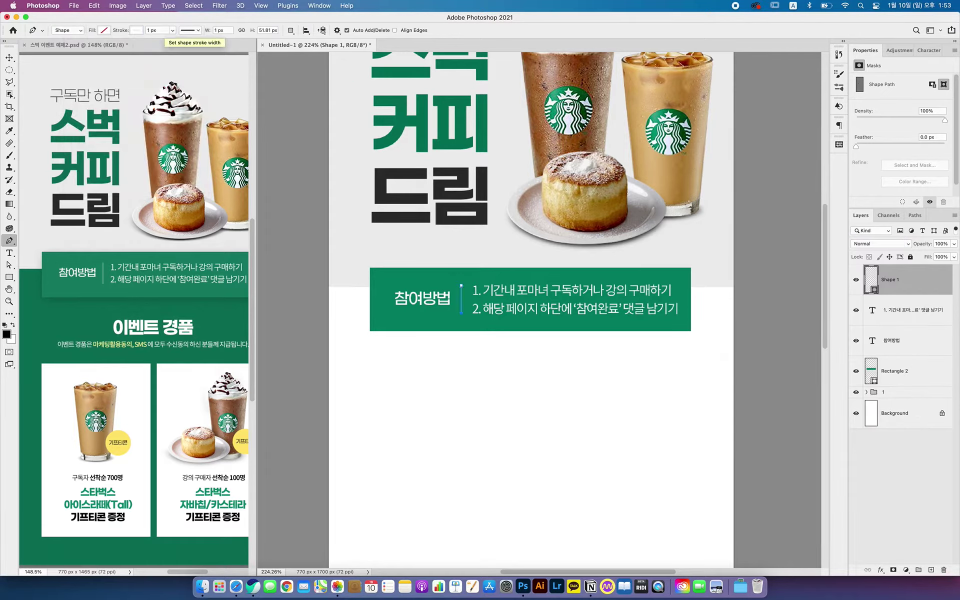
{"action": "key", "text": "v"}
{"action": "left_click", "coordinate": [507, 417]}
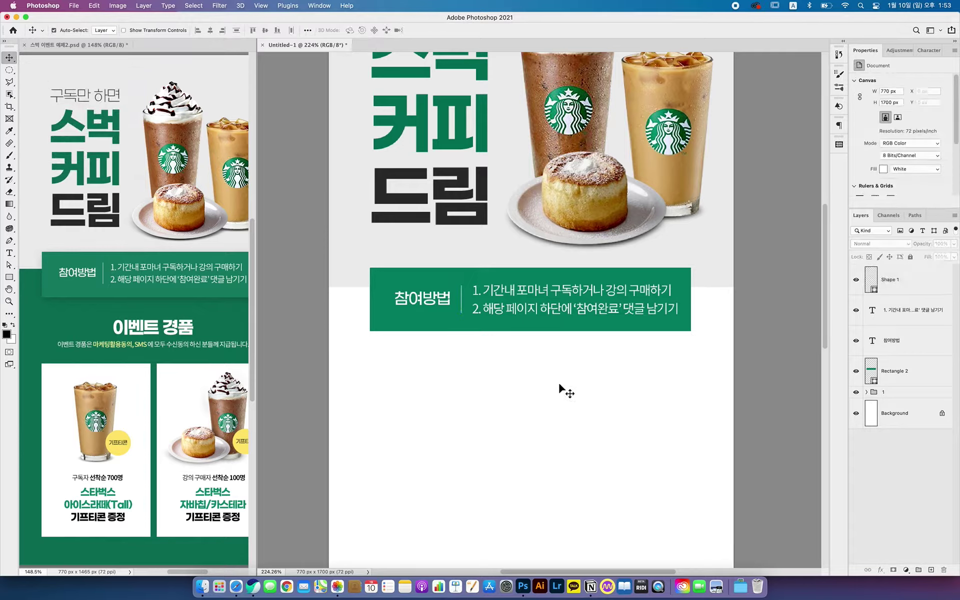
- Shift the heading, instructions and divider line slightly left together so they sit centred in the green banner
{"action": "left_click", "coordinate": [530, 311]}
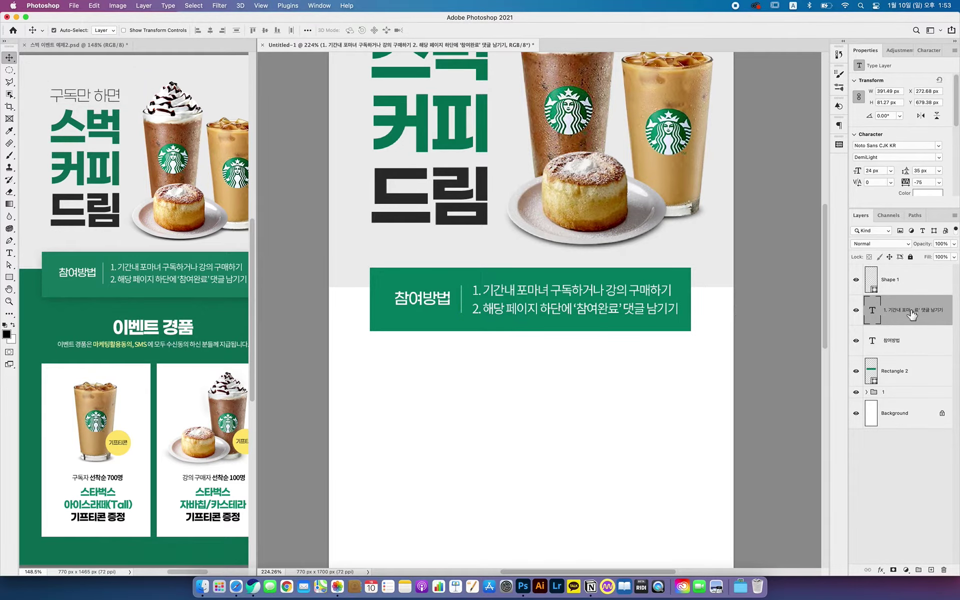
{"action": "key", "text": "alt+bracketleft"}
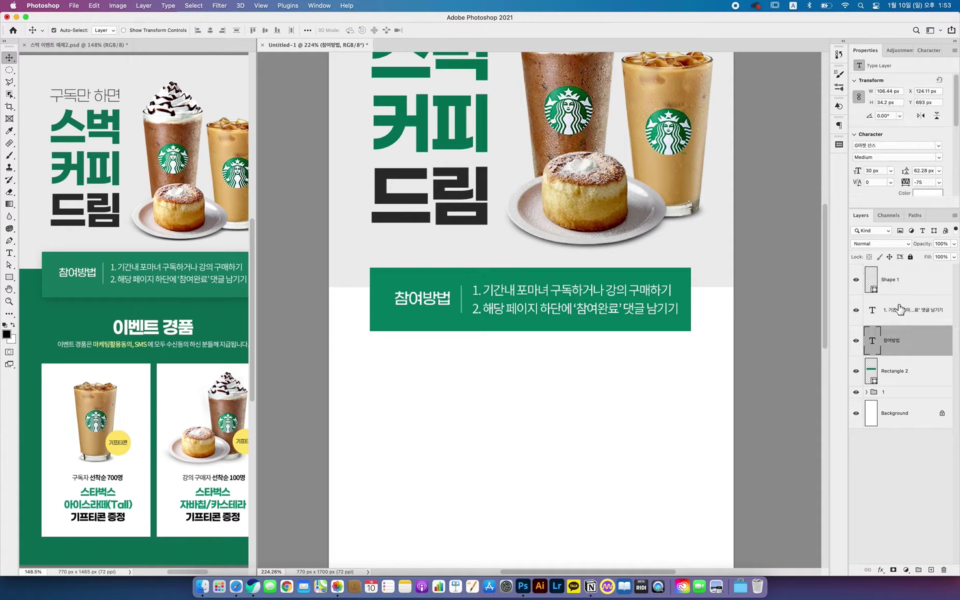
{"action": "left_click", "coordinate": [900, 289], "text": "shift"}
{"action": "key", "text": "Left"}
{"action": "key", "text": "Left"}
{"action": "key", "text": "Left"}
{"action": "key", "text": "Left"}
{"action": "key", "text": "Left"}
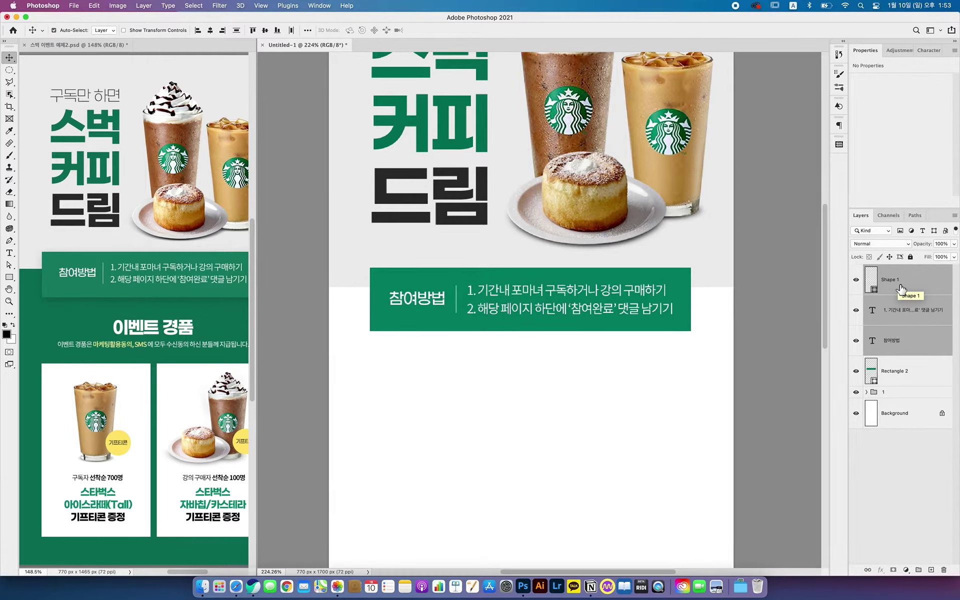
{"action": "left_click", "coordinate": [683, 274], "text": "shift"}
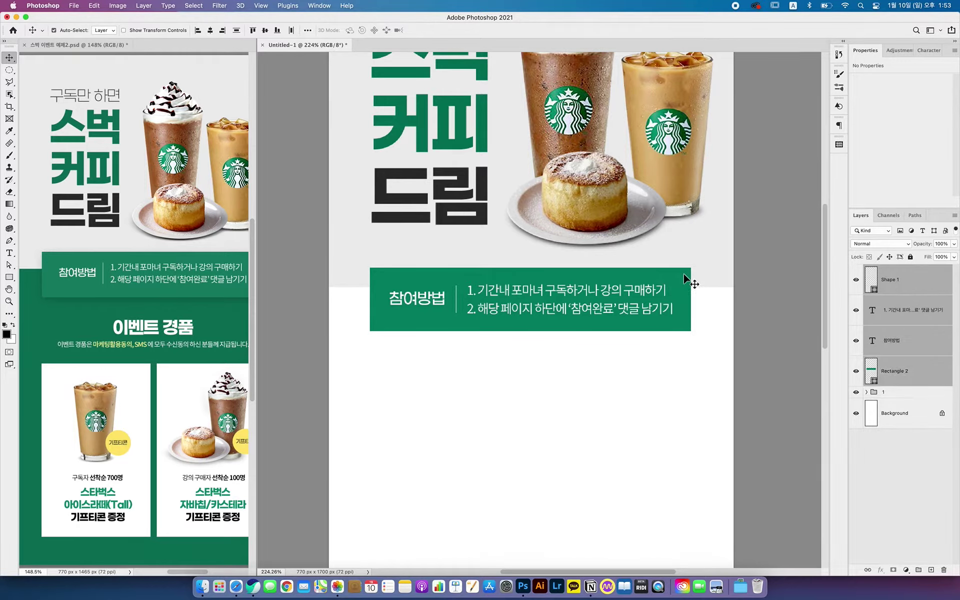
{"action": "left_click_drag", "start_coordinate": [689, 294], "coordinate": [623, 340]}
{"action": "left_click", "coordinate": [650, 215]}
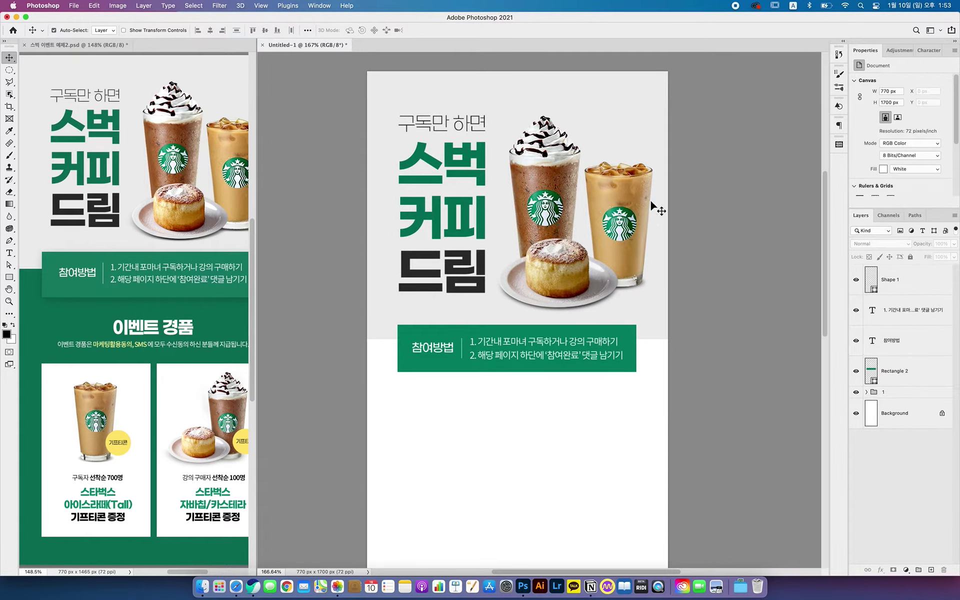
- Scale the header's product image group (Group 1) down slightly
{"action": "left_click", "coordinate": [713, 231]}
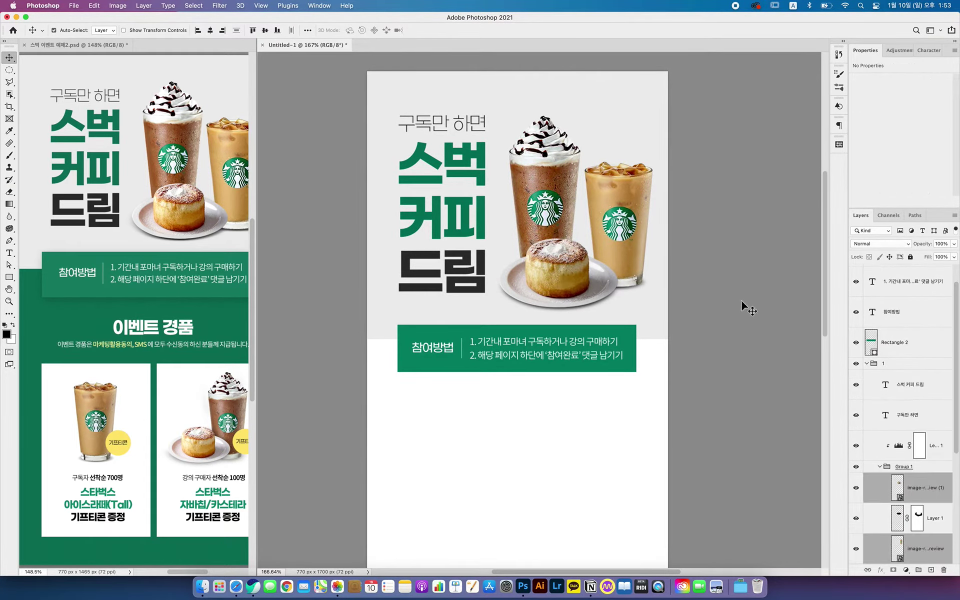
{"action": "left_click", "coordinate": [900, 468]}
{"action": "key", "text": "super+t"}
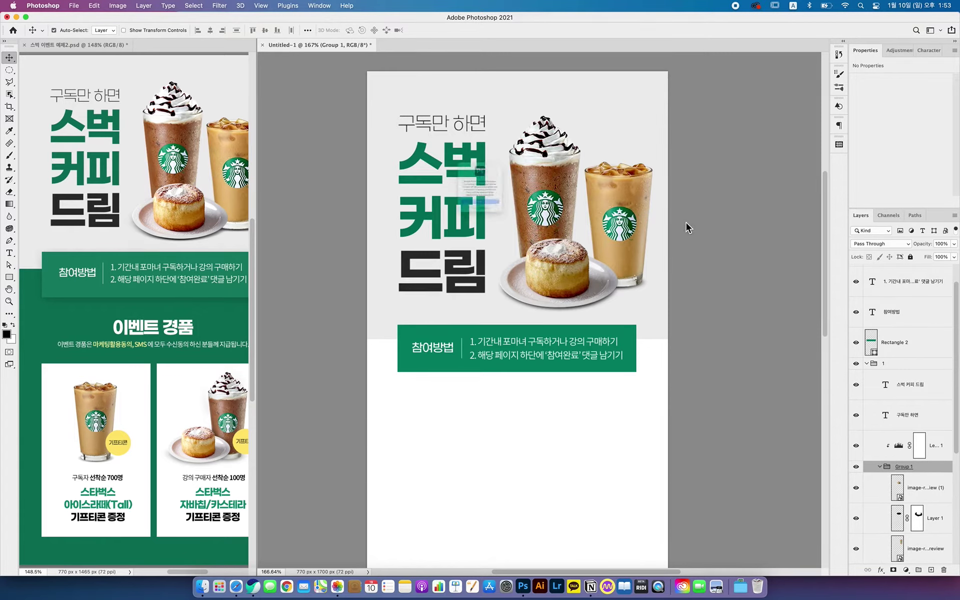
{"action": "left_click", "coordinate": [509, 227]}
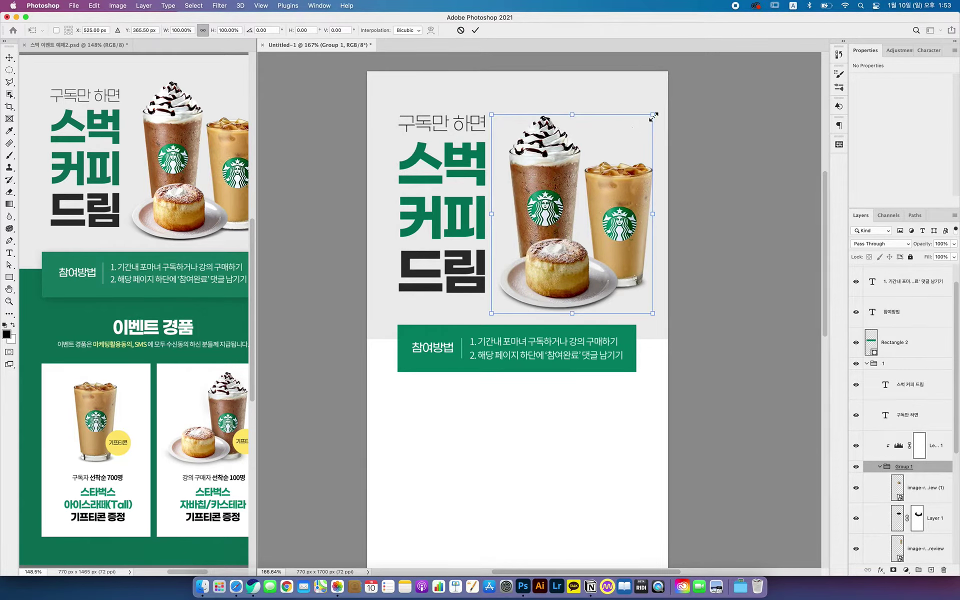
{"action": "mouse_move", "coordinate": [654, 116]}
{"action": "left_mouse_down"}
{"action": "mouse_move", "coordinate": [643, 112]}
{"action": "mouse_move", "coordinate": [635, 122]}
{"action": "mouse_move", "coordinate": [645, 124]}
{"action": "left_mouse_up"}
{"action": "key", "text": "Return"}
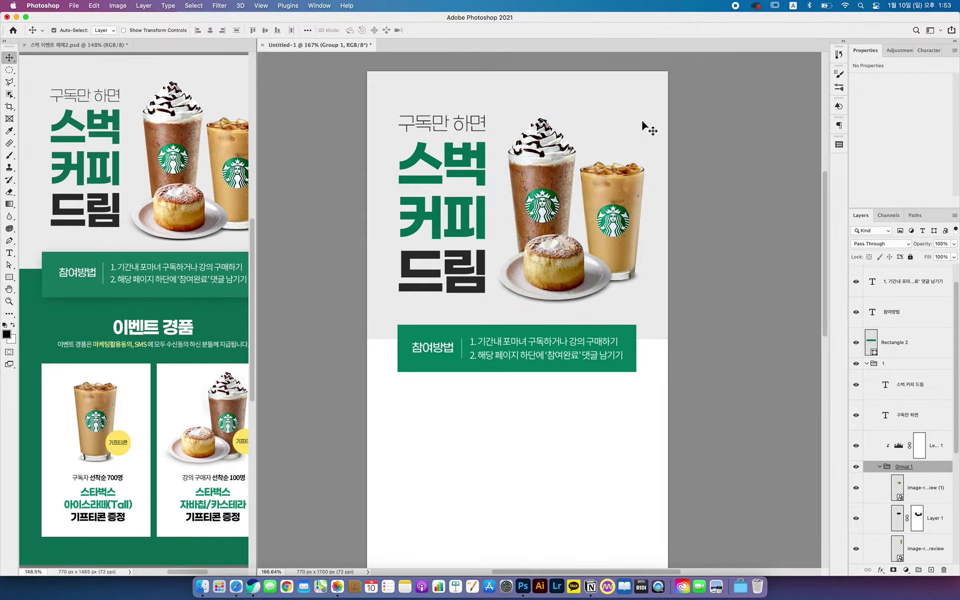
- Nudge the product image group up and back down until it sits slightly lower, just above the green banner
{"action": "key", "text": "Up"}
{"action": "key", "text": "Up"}
{"action": "key", "text": "Up"}
{"action": "key", "text": "Up"}
{"action": "key", "text": "Up"}
{"action": "key", "text": "Up"}
{"action": "key", "text": "Up"}
{"action": "key", "text": "Up"}
{"action": "key", "text": "Up"}
{"action": "key", "text": "Up"}
{"action": "key", "text": "Up"}
{"action": "key", "text": "Up"}
{"action": "key", "text": "Up"}
{"action": "key", "text": "Up"}
{"action": "key", "text": "Up"}
{"action": "key", "text": "Up"}
{"action": "key", "text": "Up"}
{"action": "key", "text": "Up"}
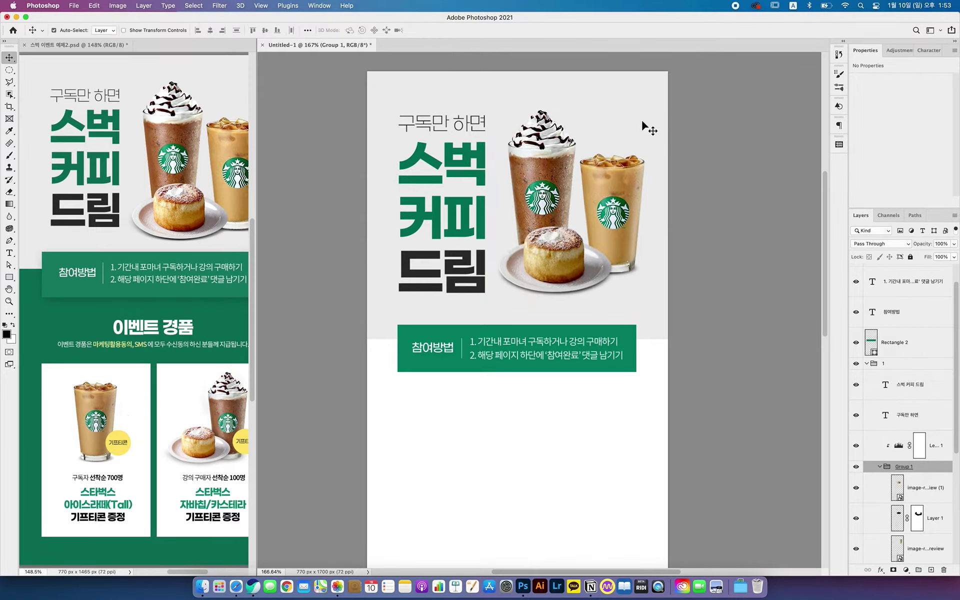
{"action": "key", "text": "Down"}
{"action": "key", "text": "Down"}
{"action": "key", "text": "Down"}
{"action": "key", "text": "Down"}
{"action": "key", "text": "Down"}
{"action": "key", "text": "Down"}
{"action": "key", "text": "Down"}
{"action": "key", "text": "Down"}
{"action": "key", "text": "Down"}
{"action": "key", "text": "Down"}
{"action": "key", "text": "Down"}
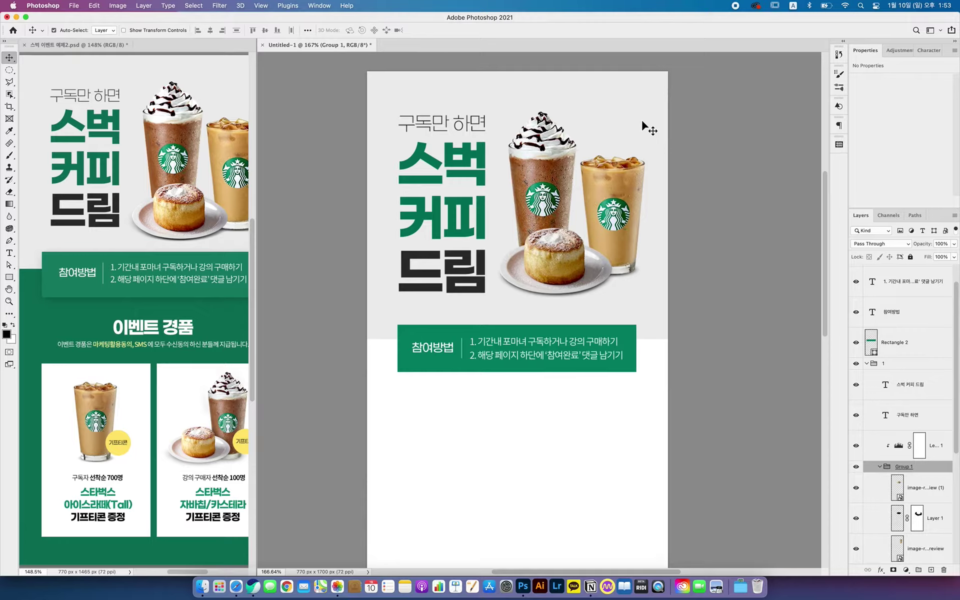
{"action": "key", "text": "Down"}
{"action": "key", "text": "Down"}
{"action": "key", "text": "Down"}
{"action": "key", "text": "Down"}
{"action": "key", "text": "Down"}
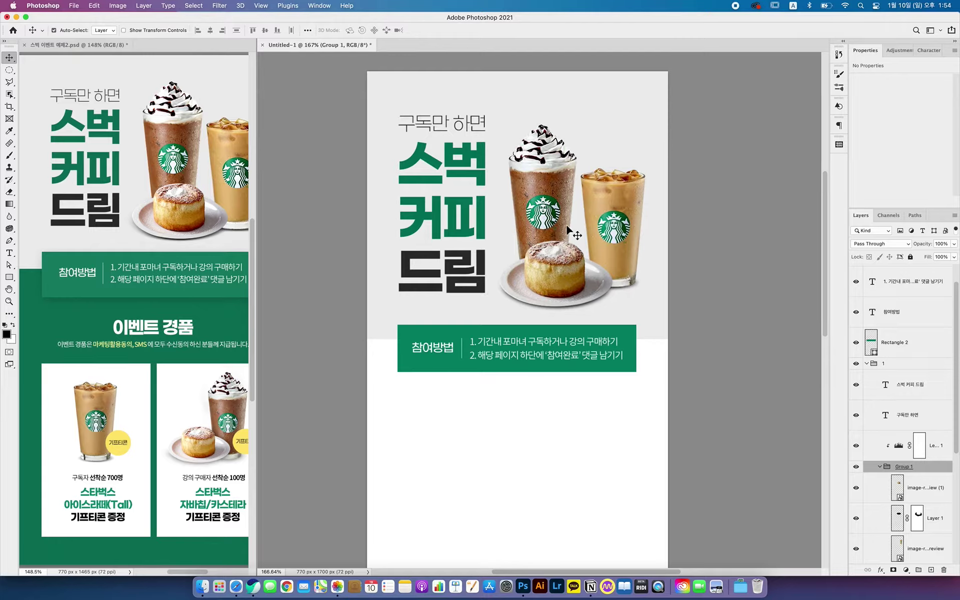
- Enlarge the product image group slightly beside the 스벅 커피 드림 title
{"action": "key", "text": "super+t"}
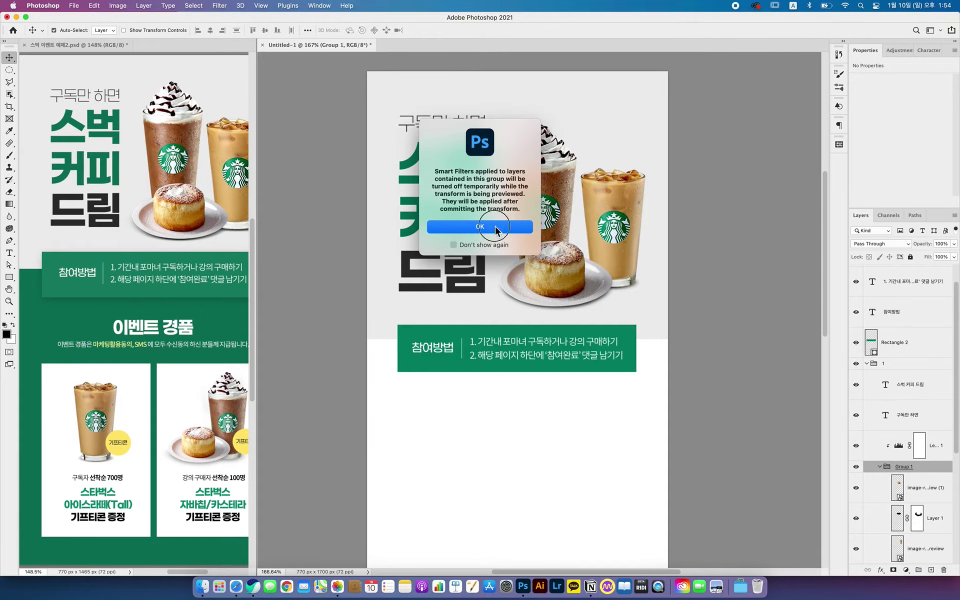
{"action": "left_click", "coordinate": [495, 228]}
{"action": "left_click_drag", "start_coordinate": [643, 113], "coordinate": [652, 115]}
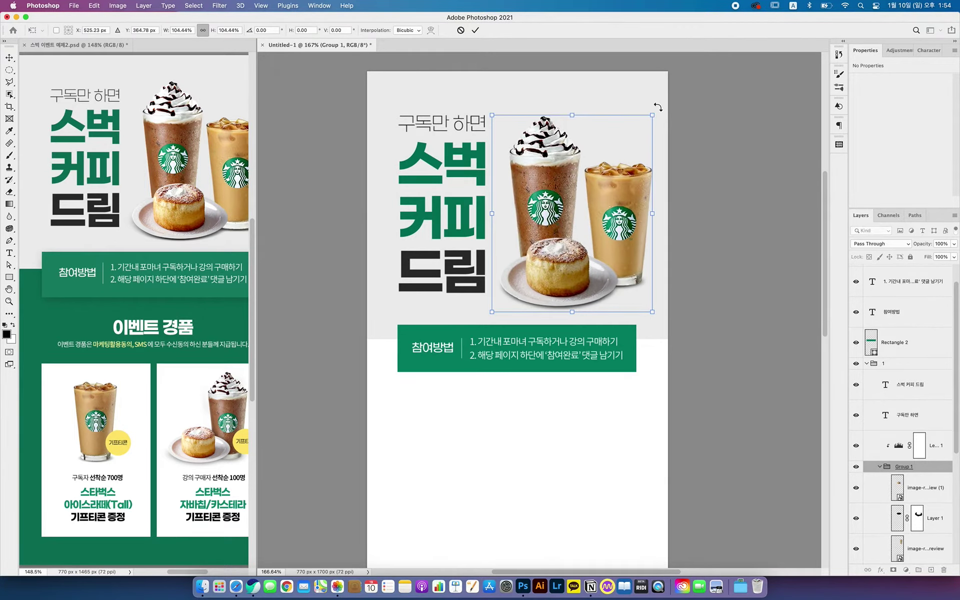
{"action": "key", "text": "Return"}
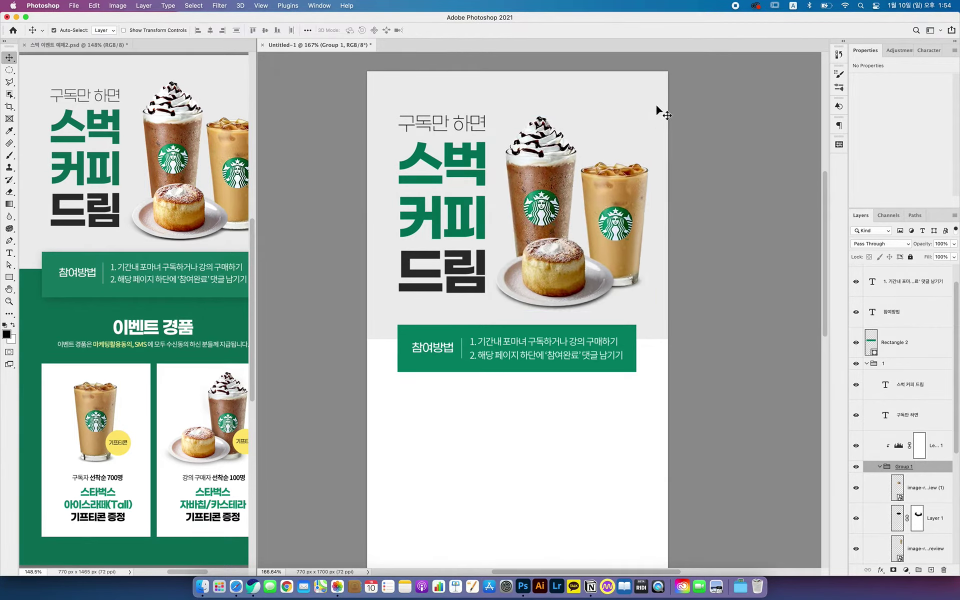
- Scale the 구독만 하면 and 스벅 커피 드림 text together to about 95% and move both lines slightly up
{"action": "left_click", "coordinate": [479, 147]}
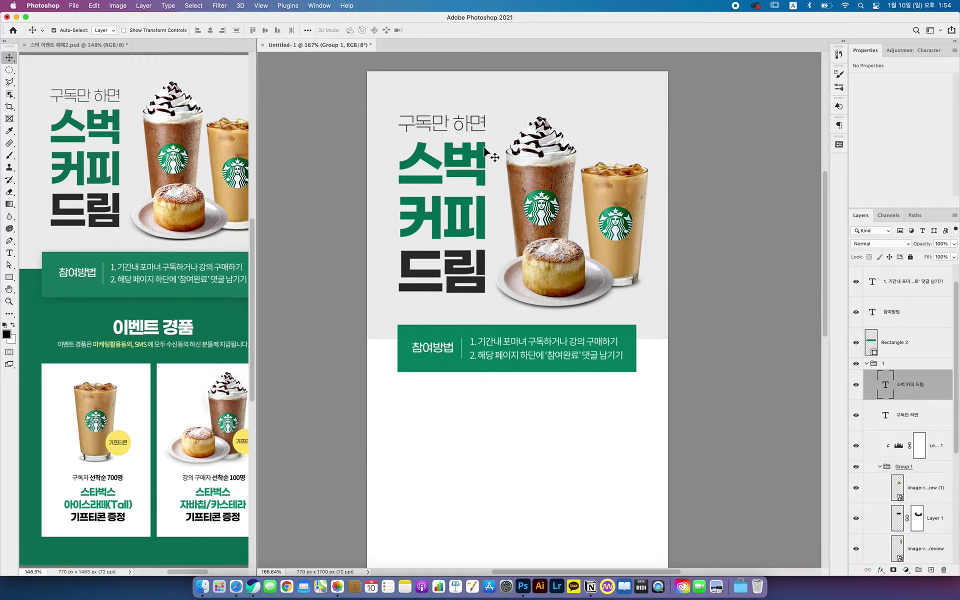
{"action": "left_click", "coordinate": [913, 415], "text": "shift"}
{"action": "key", "text": "ctrl+t"}
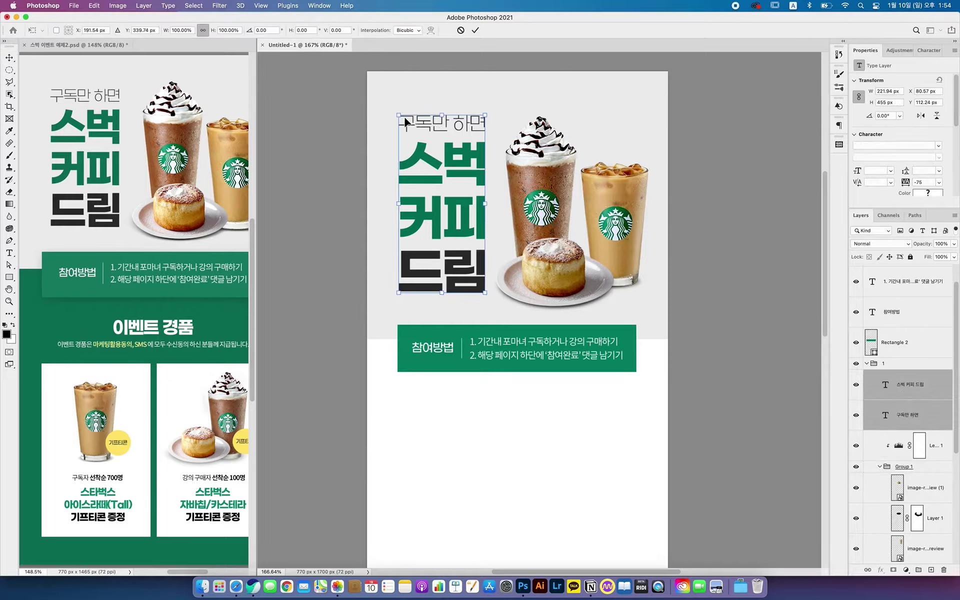
{"action": "mouse_move", "coordinate": [406, 120]}
{"action": "left_mouse_down"}
{"action": "mouse_move", "coordinate": [407, 108]}
{"action": "mouse_move", "coordinate": [414, 121]}
{"action": "mouse_move", "coordinate": [406, 123]}
{"action": "left_mouse_up"}
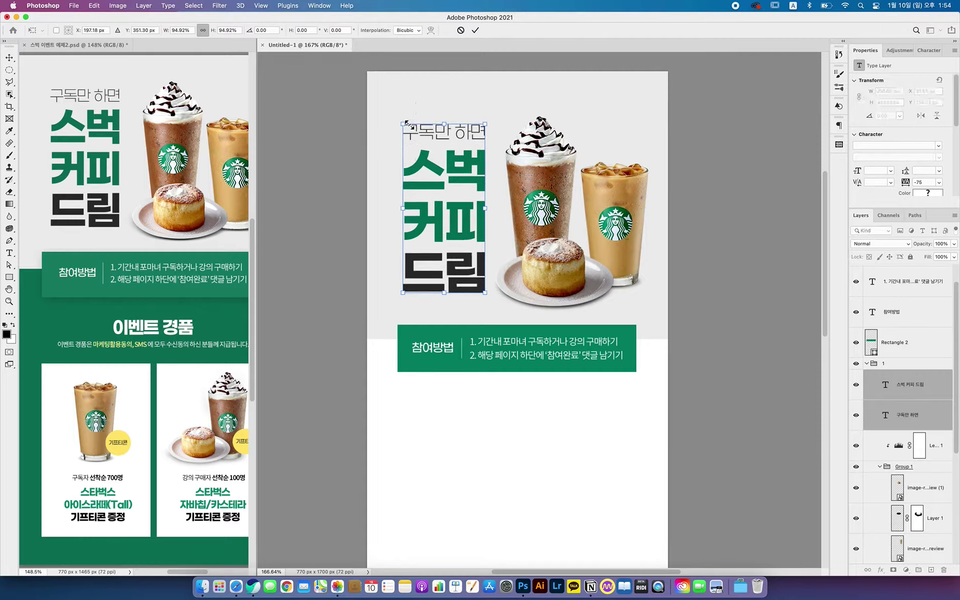
{"action": "key", "text": "Return"}
{"action": "key", "text": "ctrl+z"}
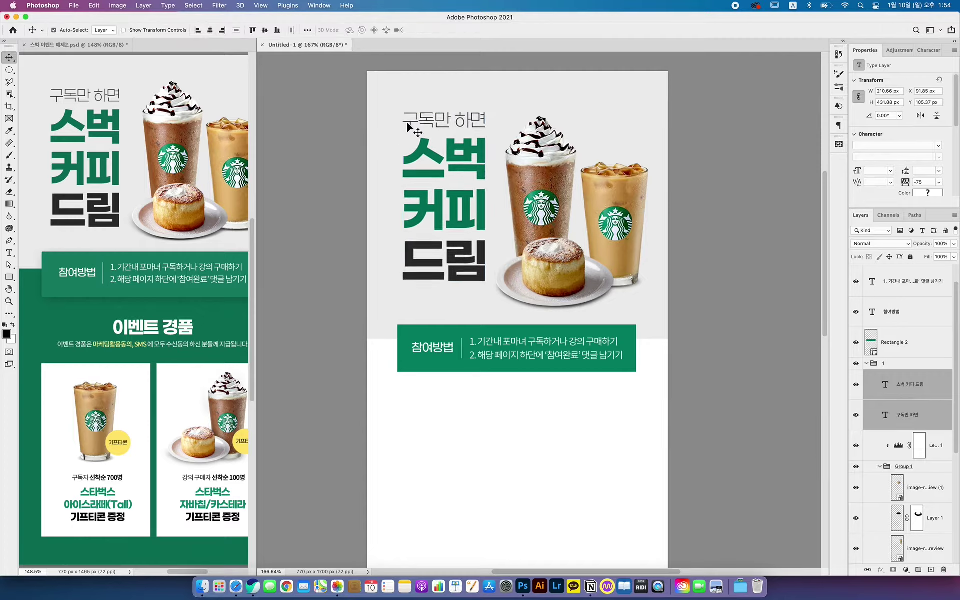
{"action": "key", "text": "Down"}
{"action": "key", "text": "Down"}
{"action": "key", "text": "Down"}
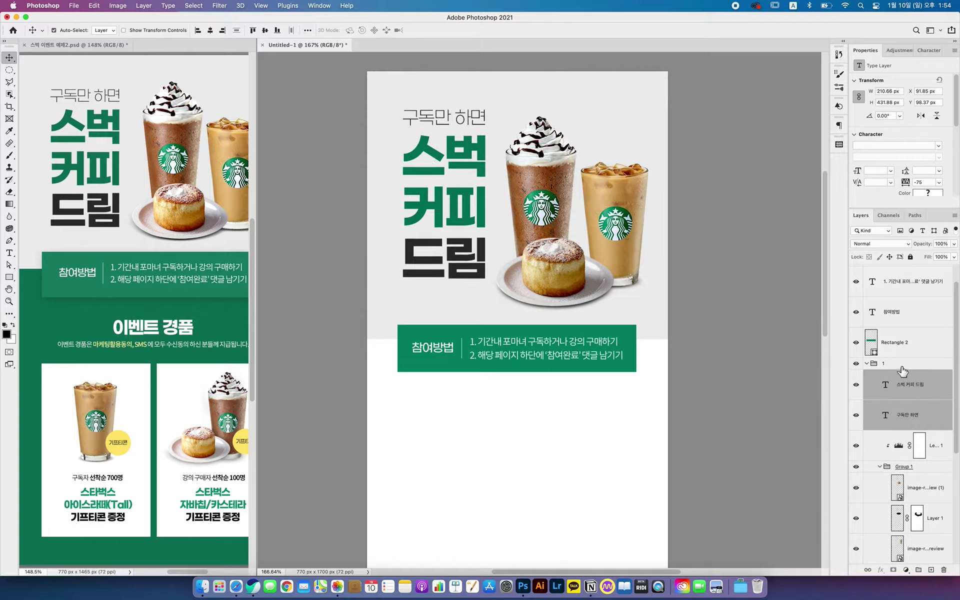
- Move the product image group (Group 1) up and slightly right to line up with the title text
{"action": "left_click", "coordinate": [925, 468]}
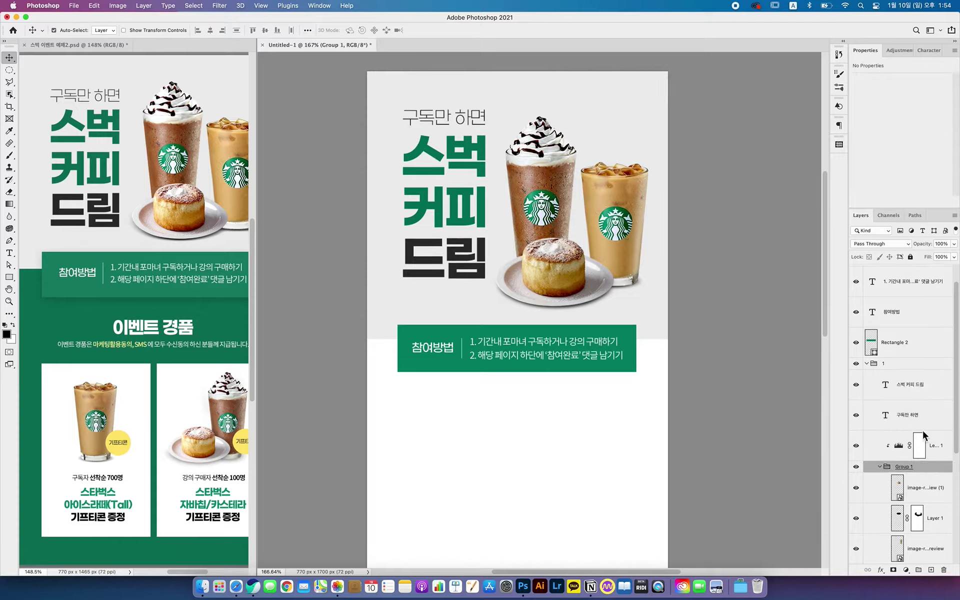
{"action": "key", "text": "shift+Up"}
{"action": "key", "text": "shift+Up"}
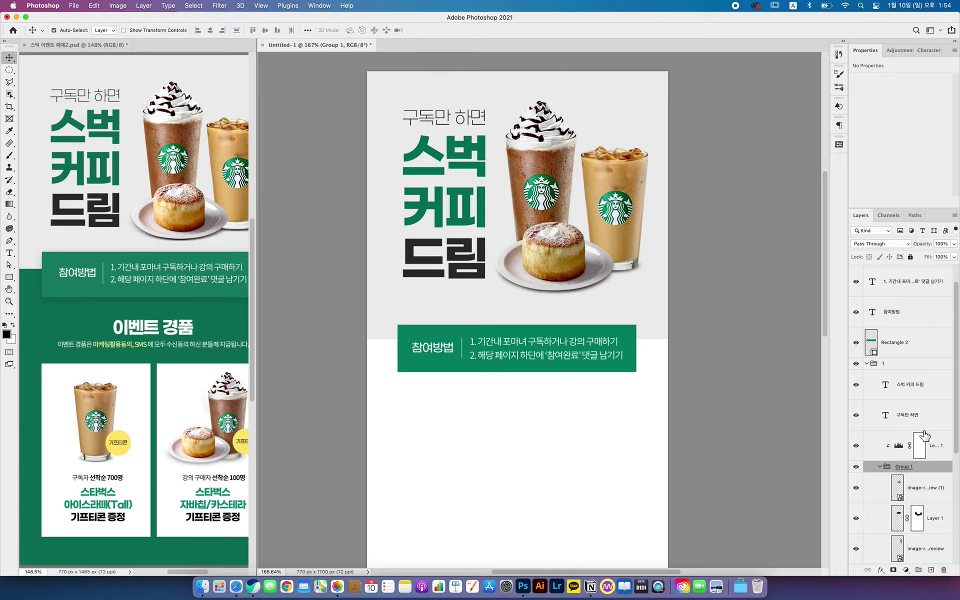
{"action": "key", "text": "Right"}
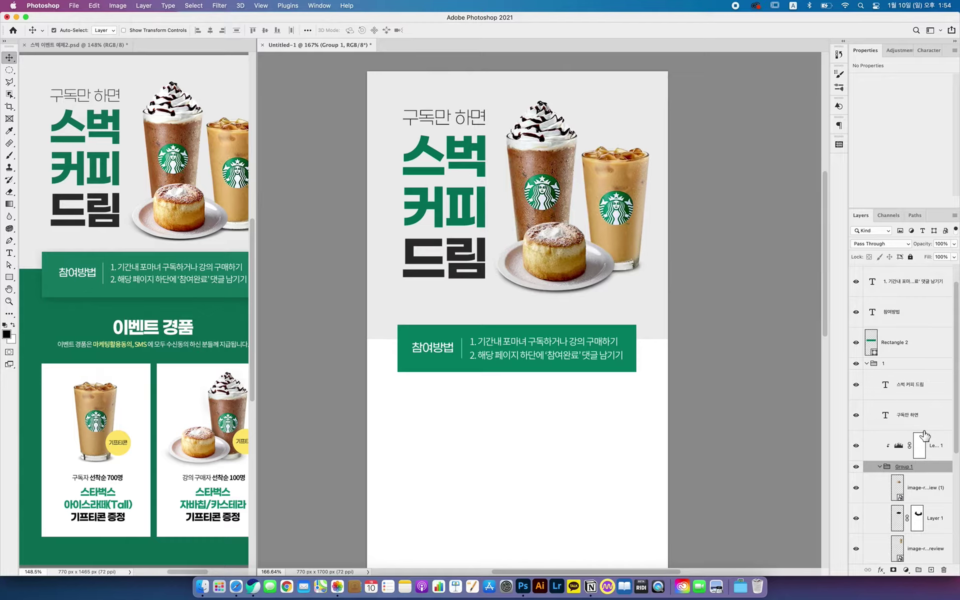
- Shift the title text and product images slightly left together so they sit balanced above the green banner
{"action": "left_click", "coordinate": [884, 364]}
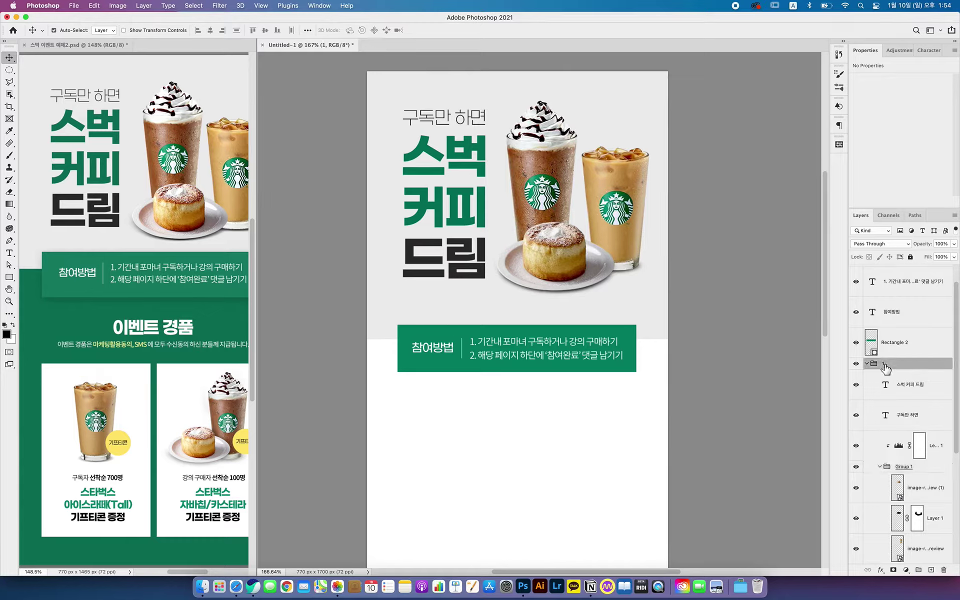
{"action": "scroll", "coordinate": [915, 460], "scroll_direction": "down", "scroll_amount": 5}
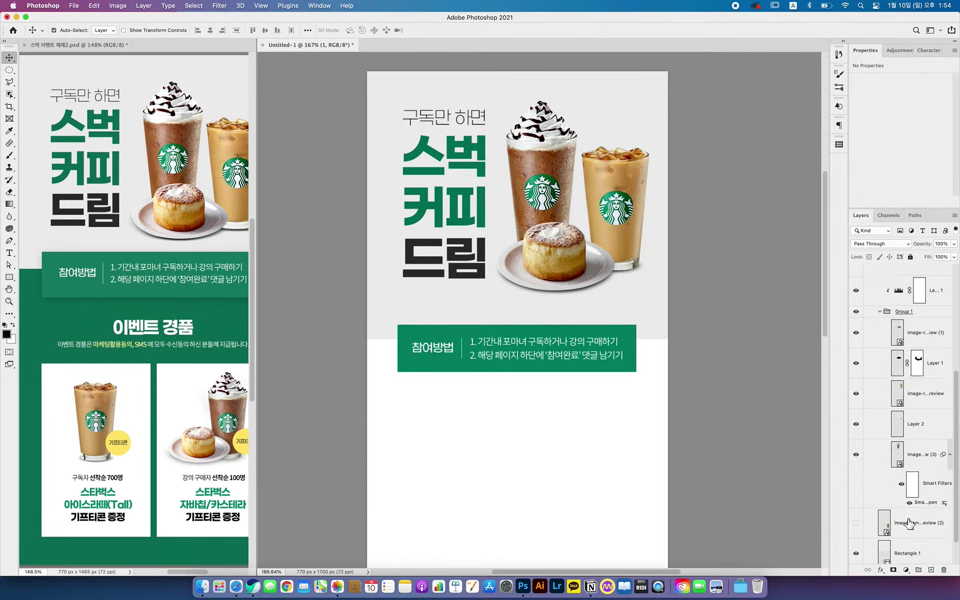
{"action": "left_click", "coordinate": [915, 487]}
{"action": "scroll", "coordinate": [942, 520], "scroll_direction": "up", "scroll_amount": 6}
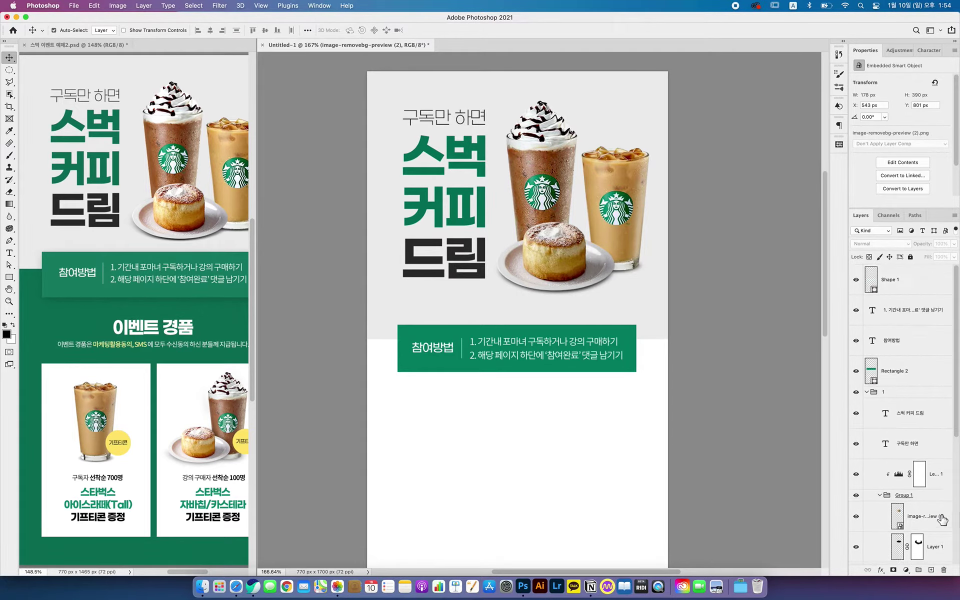
{"action": "left_click", "coordinate": [920, 424], "text": "shift"}
{"action": "key", "text": "Left"}
{"action": "key", "text": "Left"}
{"action": "key", "text": "Left"}
{"action": "key", "text": "Left"}
{"action": "key", "text": "Left"}
{"action": "key", "text": "Right"}
{"action": "key", "text": "Right"}
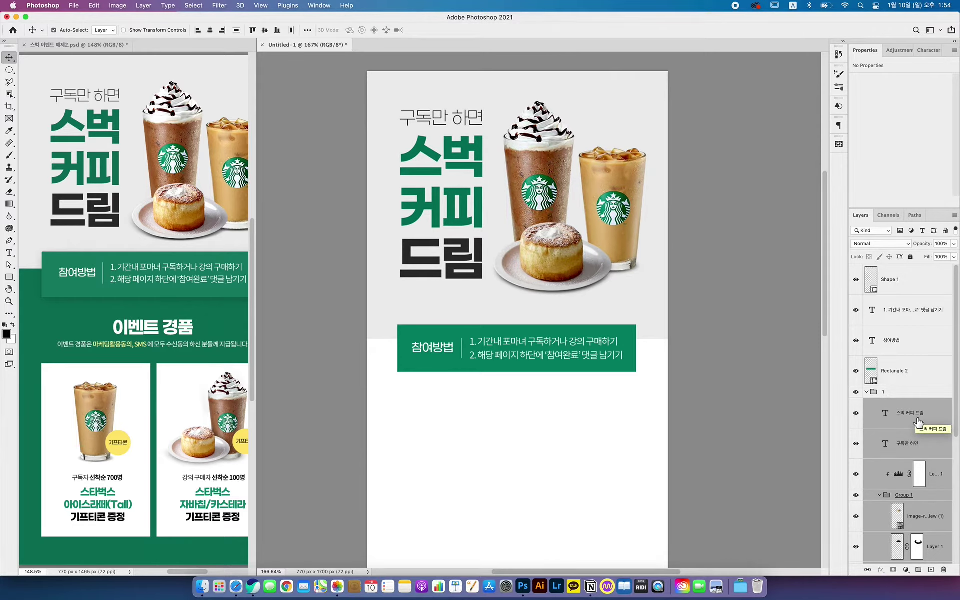
- Move the green banner with its heading, instructions and divider line up together to Y 609 px
{"action": "left_click", "coordinate": [634, 354]}
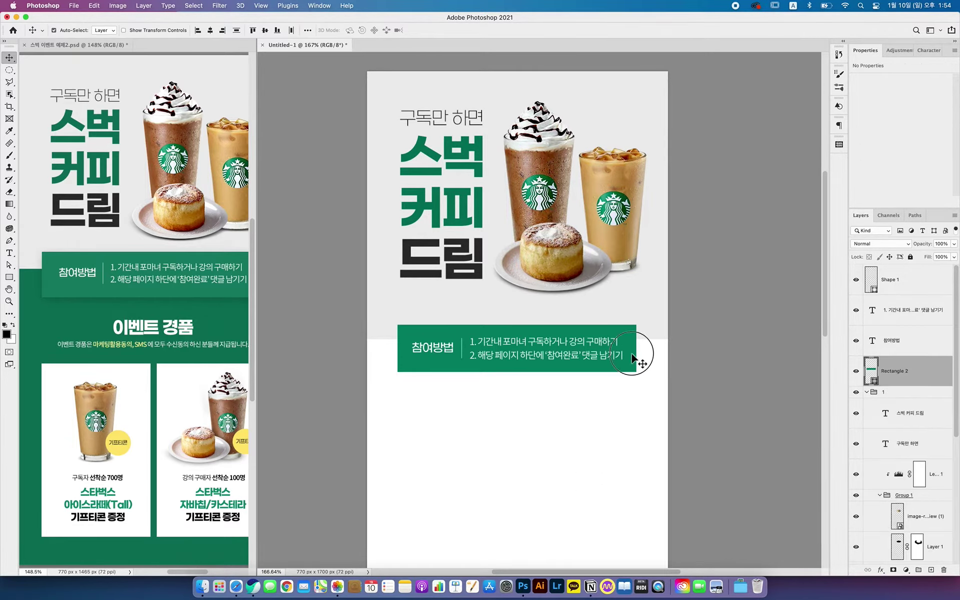
{"action": "left_click", "coordinate": [593, 357], "text": "shift"}
{"action": "left_click", "coordinate": [906, 280]}
{"action": "left_click", "coordinate": [906, 379], "text": "shift"}
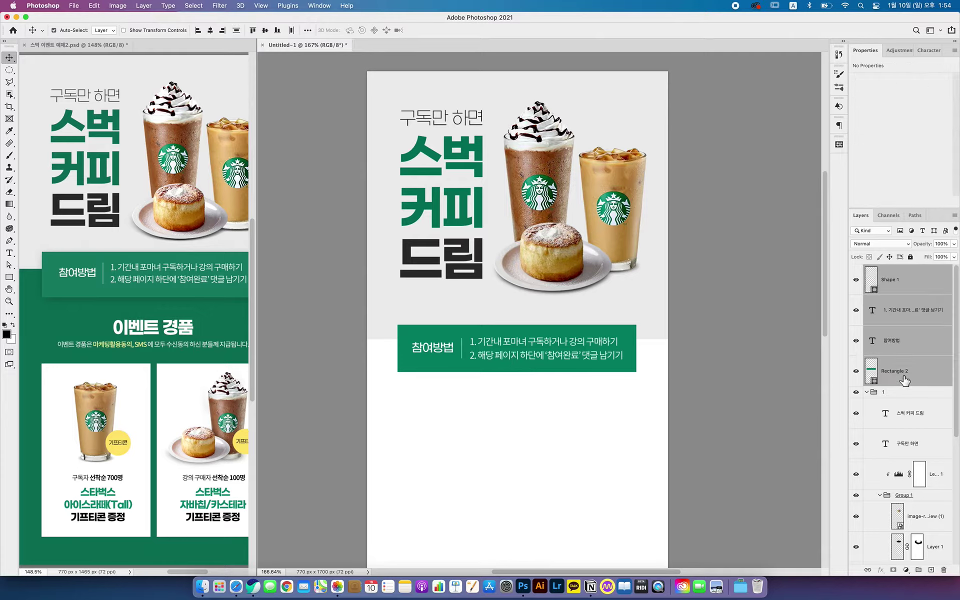
{"action": "key", "text": "shift+Up"}
{"action": "key", "text": "Up"}
{"action": "key", "text": "Up"}
{"action": "key", "text": "Up"}
{"action": "key", "text": "Up"}
{"action": "key", "text": "Up"}
{"action": "key", "text": "Up"}
{"action": "key", "text": "Up"}
{"action": "key", "text": "Up"}
{"action": "key", "text": "Up"}
{"action": "key", "text": "Up"}
{"action": "key", "text": "Up"}
{"action": "key", "text": "Up"}
{"action": "key", "text": "Up"}
{"action": "key", "text": "Up"}
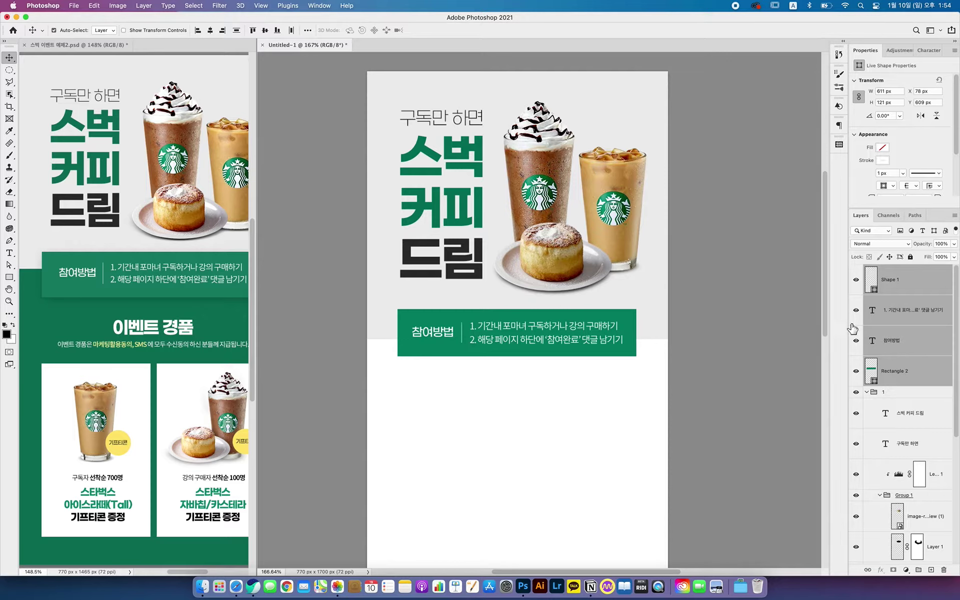
- Centre the green banner rectangle (Rectangle 2) horizontally on the canvas
{"action": "left_click", "coordinate": [886, 338]}
{"action": "left_click", "coordinate": [869, 382]}
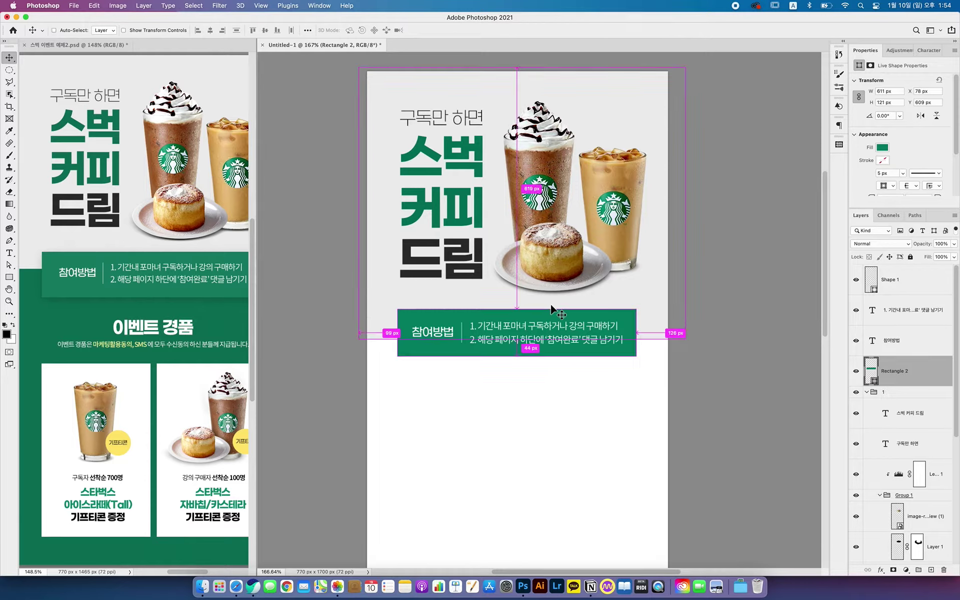
{"action": "key", "text": "super+a"}
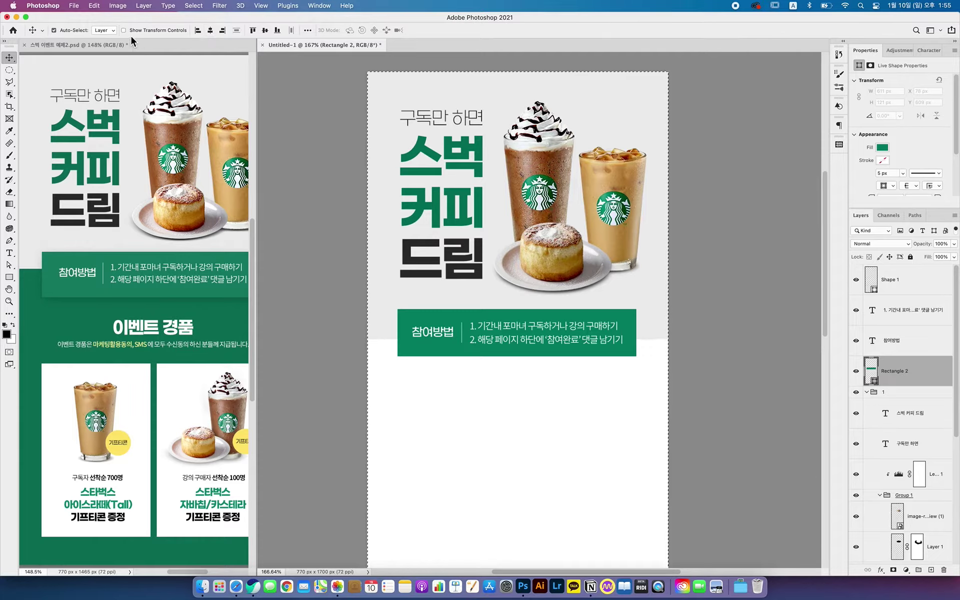
{"action": "left_click", "coordinate": [210, 31]}
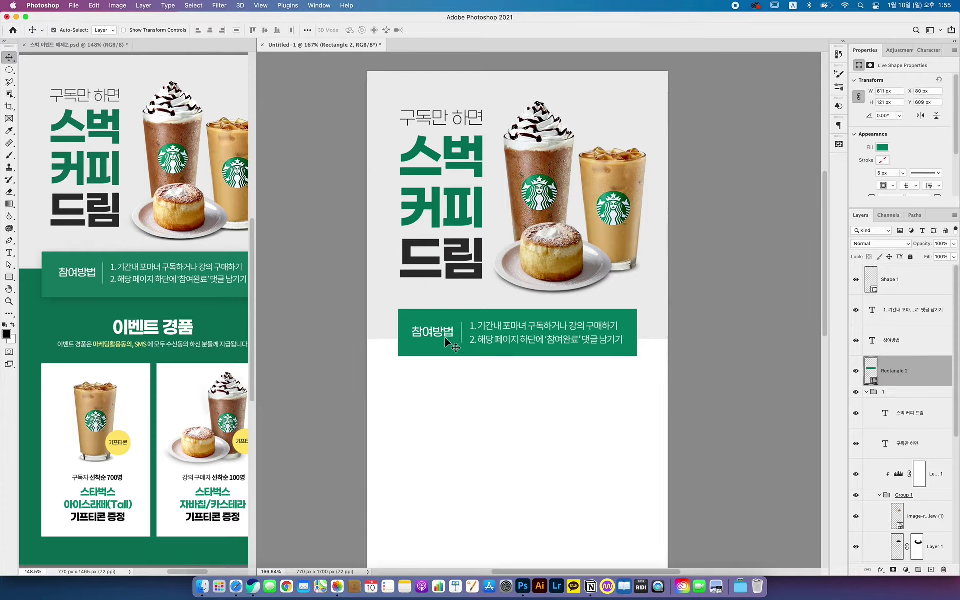
{"action": "left_click_drag", "start_coordinate": [925, 339], "coordinate": [925, 291]}
{"action": "left_click", "coordinate": [925, 291], "text": "shift"}
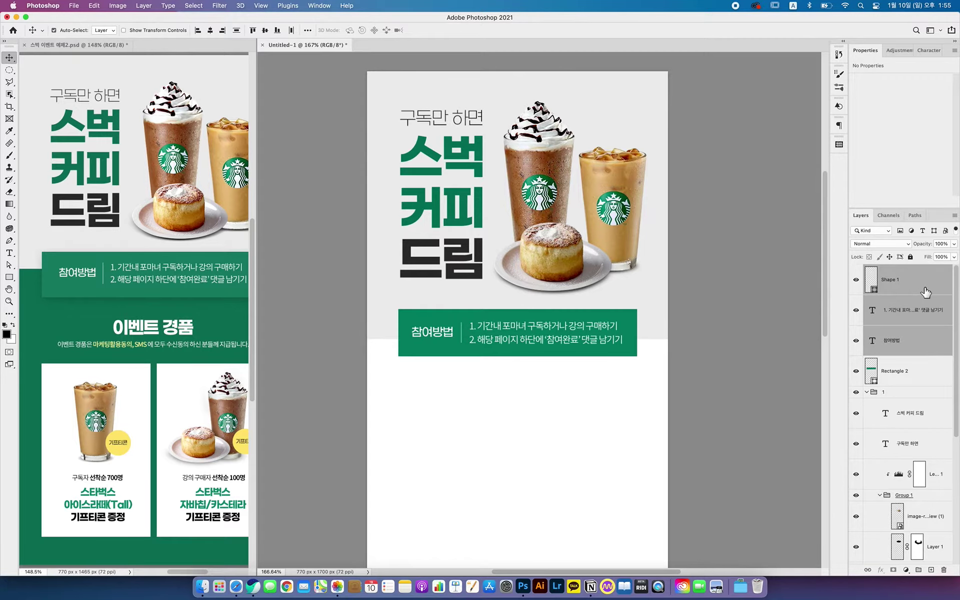
{"action": "left_click", "coordinate": [730, 355]}
- Group the banner's rectangle, heading, instructions and divider line as 2, and collapse group 1
{"action": "scroll", "coordinate": [606, 322], "scroll_direction": "down", "scroll_amount": 5}
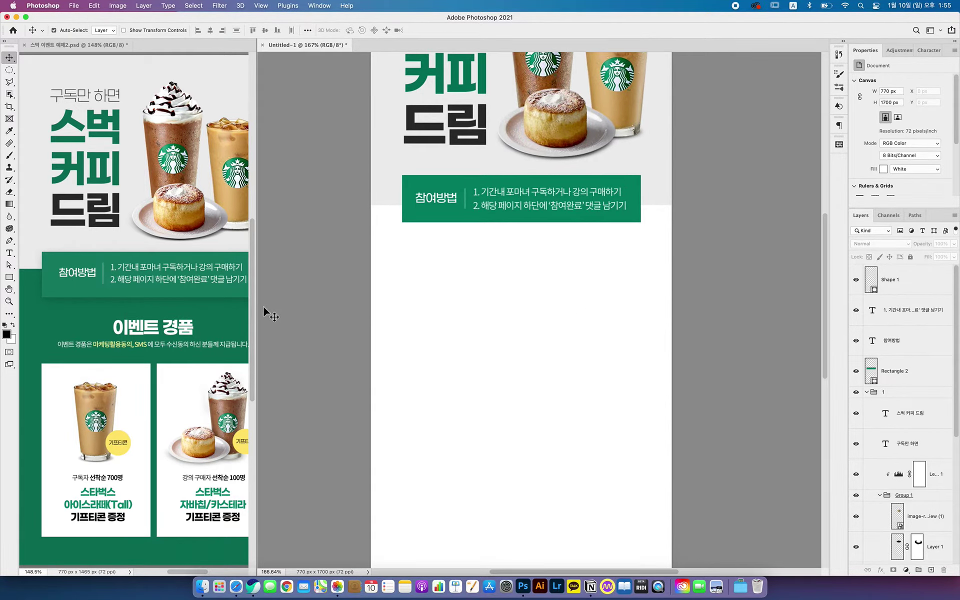
{"action": "left_click_drag", "start_coordinate": [253, 306], "coordinate": [337, 310]}
{"action": "left_click_drag", "start_coordinate": [529, 397], "coordinate": [515, 331]}
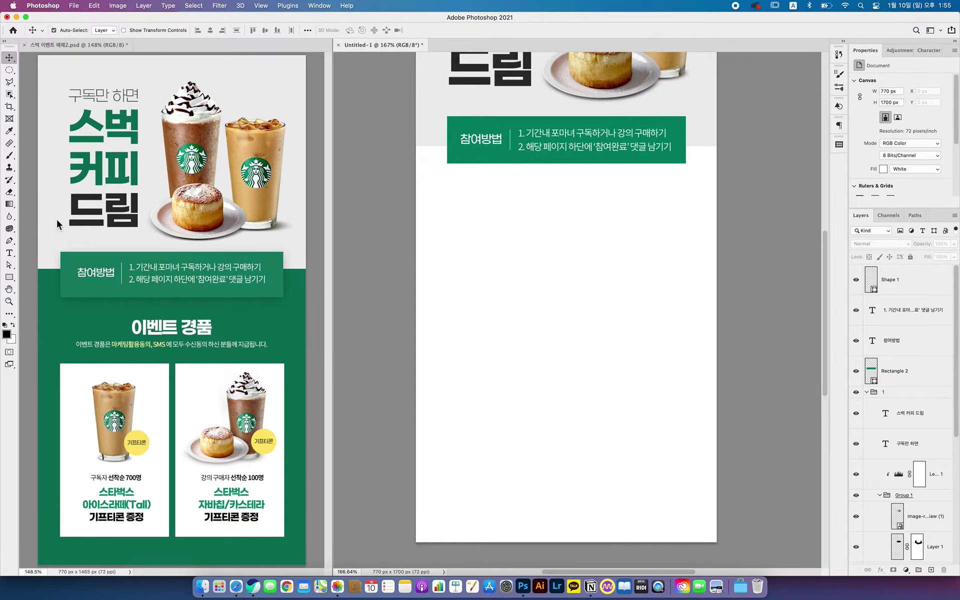
{"action": "left_click", "coordinate": [9, 277]}
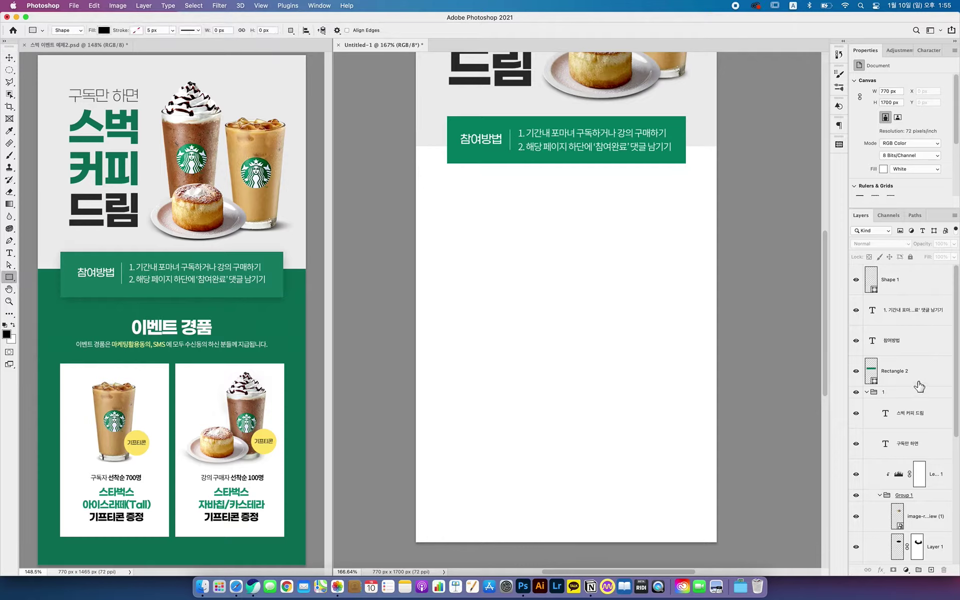
{"action": "left_click", "coordinate": [917, 381]}
{"action": "left_click", "coordinate": [914, 288], "text": "shift"}
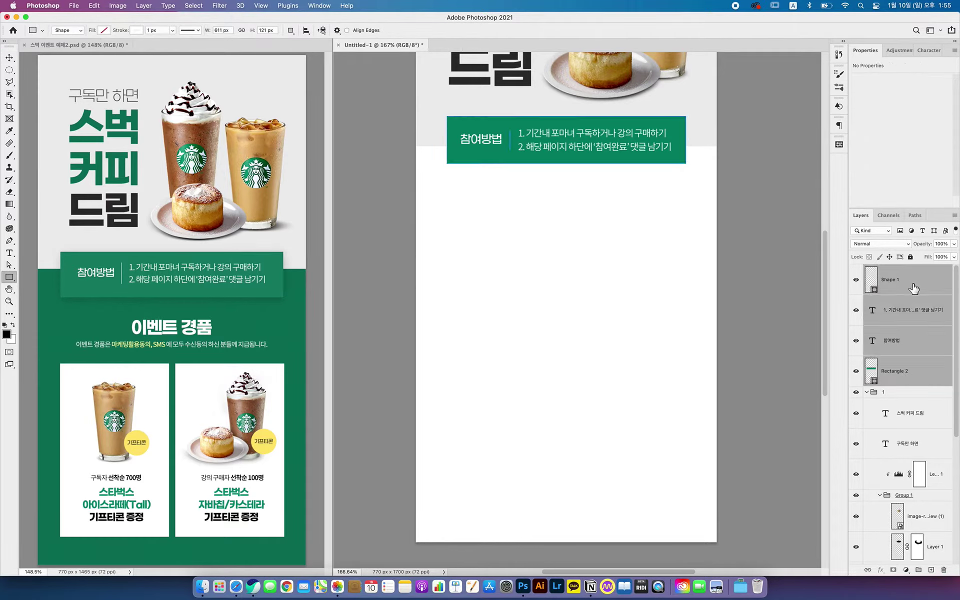
{"action": "key", "text": "super+g"}
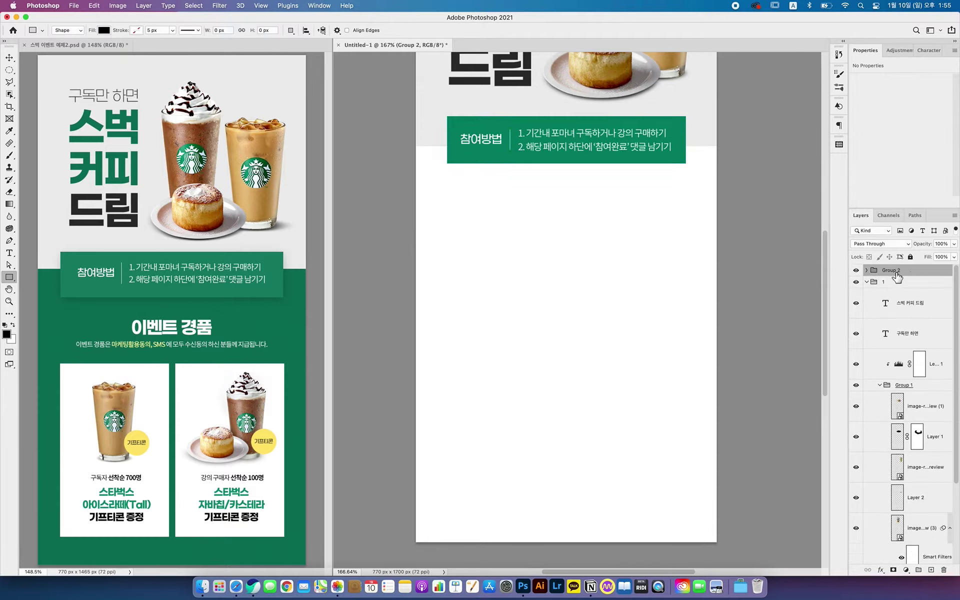
{"action": "double_click", "coordinate": [896, 273]}
{"action": "type", "text": "2"}
{"action": "key", "text": "Return"}
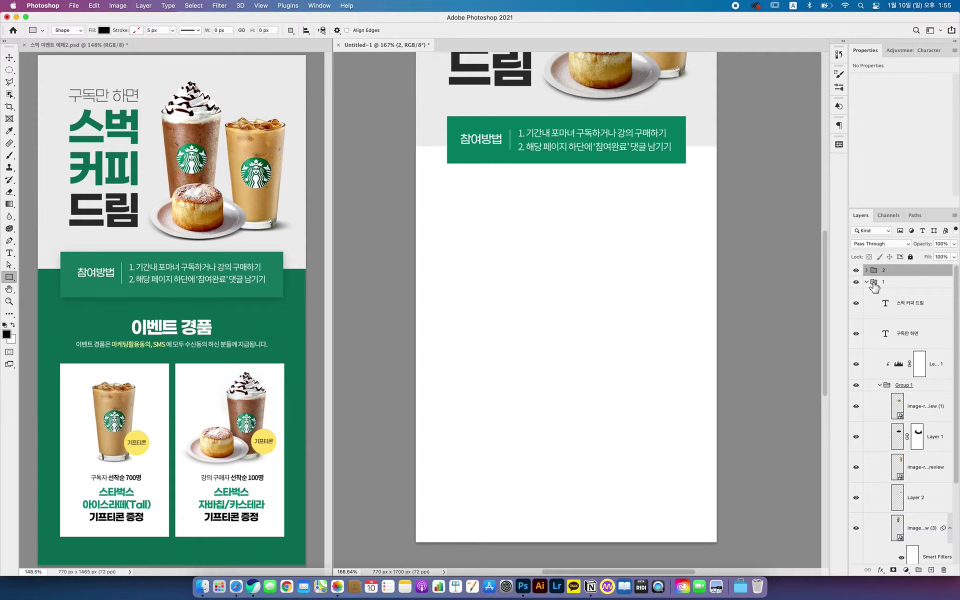
{"action": "left_click", "coordinate": [866, 282]}
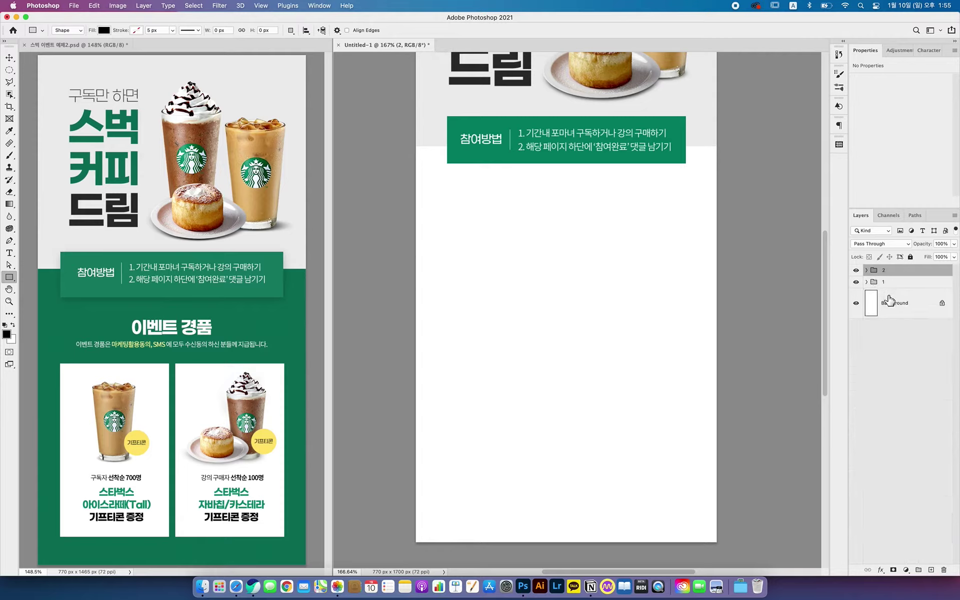
- Draw a rectangle about 806 × 802 px behind the banner's lower half, filled with green #09745c sampled from the reference design
{"action": "left_click", "coordinate": [893, 303]}
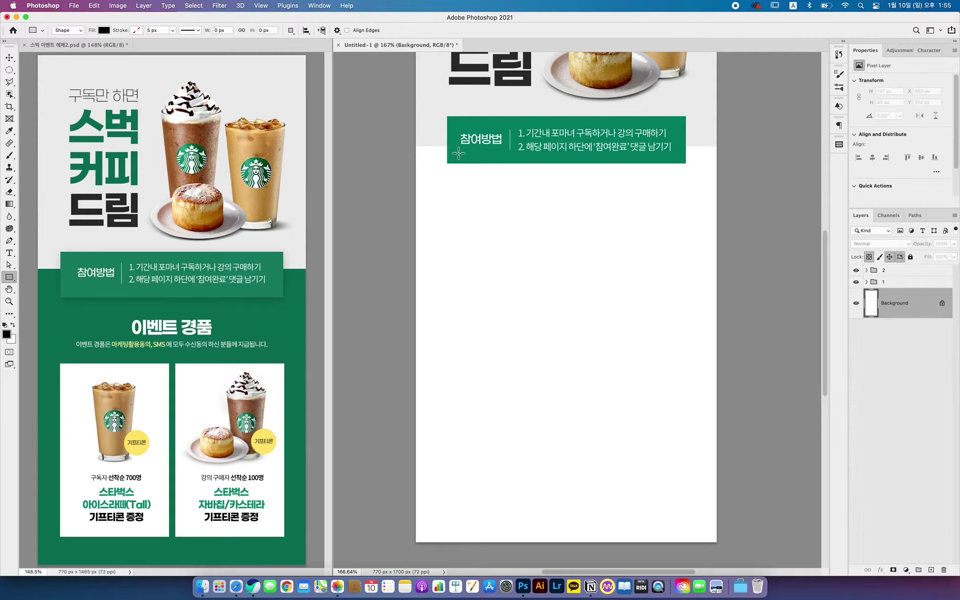
{"action": "left_click", "coordinate": [899, 286]}
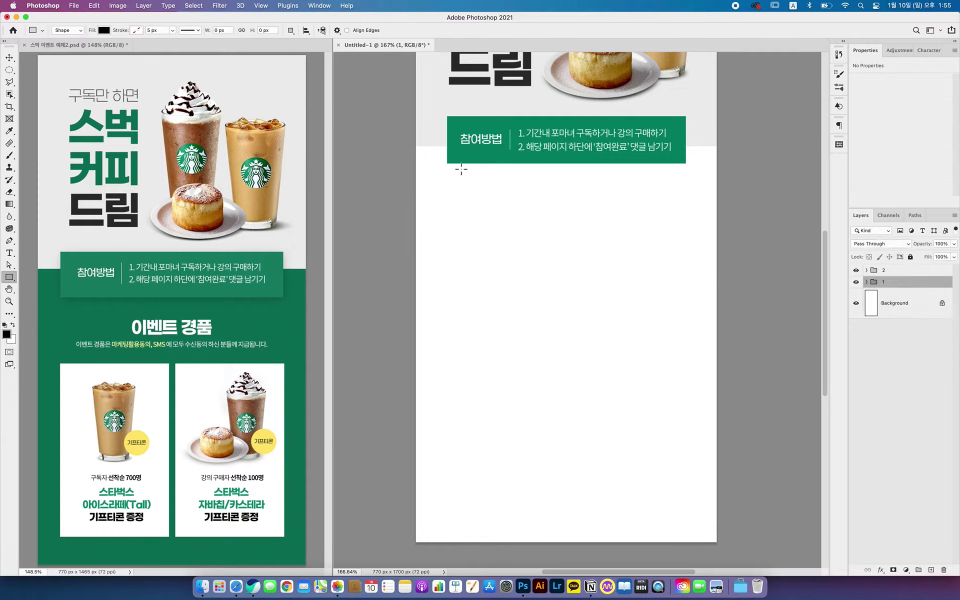
{"action": "left_click_drag", "start_coordinate": [412, 143], "coordinate": [728, 456]}
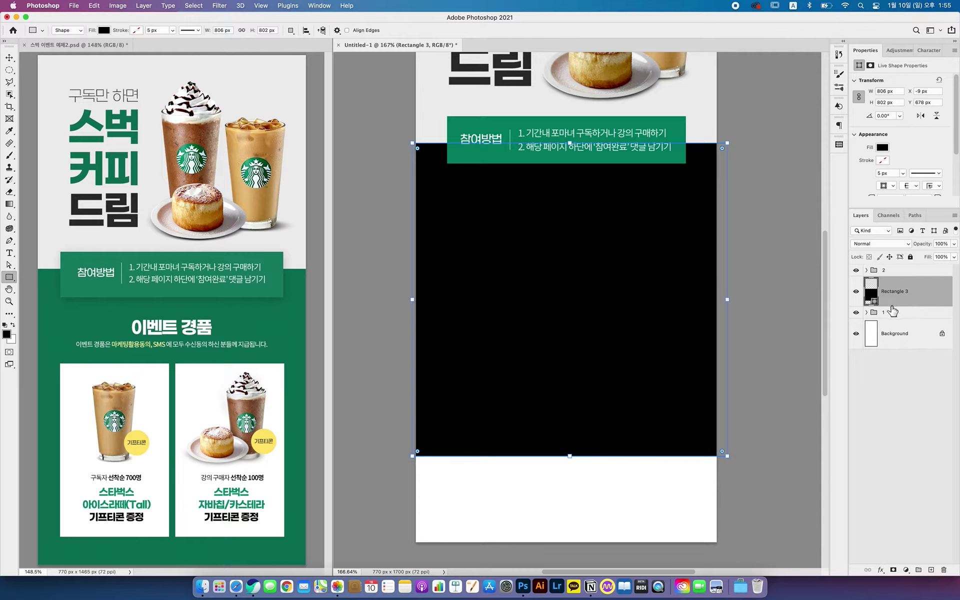
{"action": "left_click", "coordinate": [893, 311]}
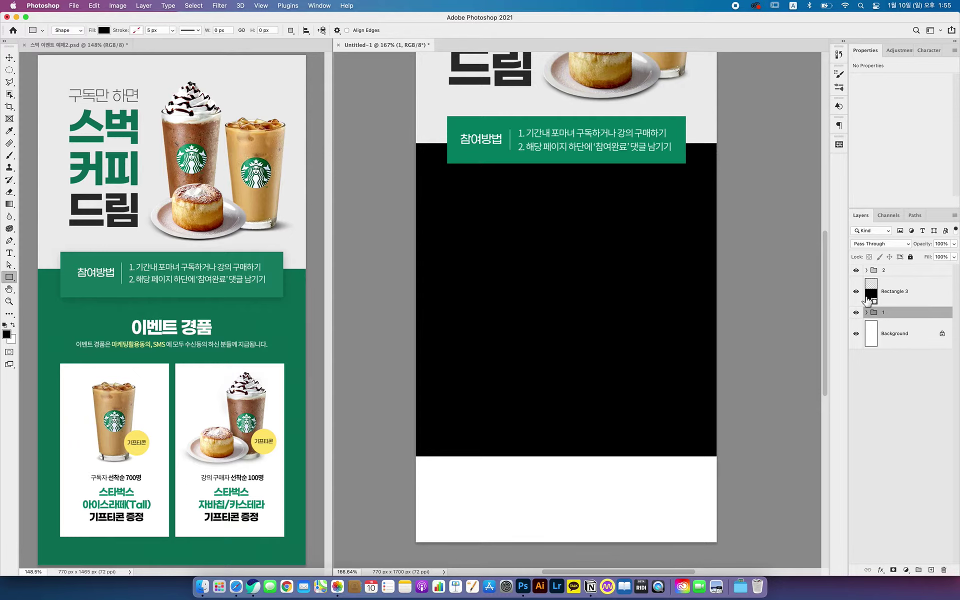
{"action": "double_click", "coordinate": [868, 297]}
{"action": "left_click", "coordinate": [286, 324]}
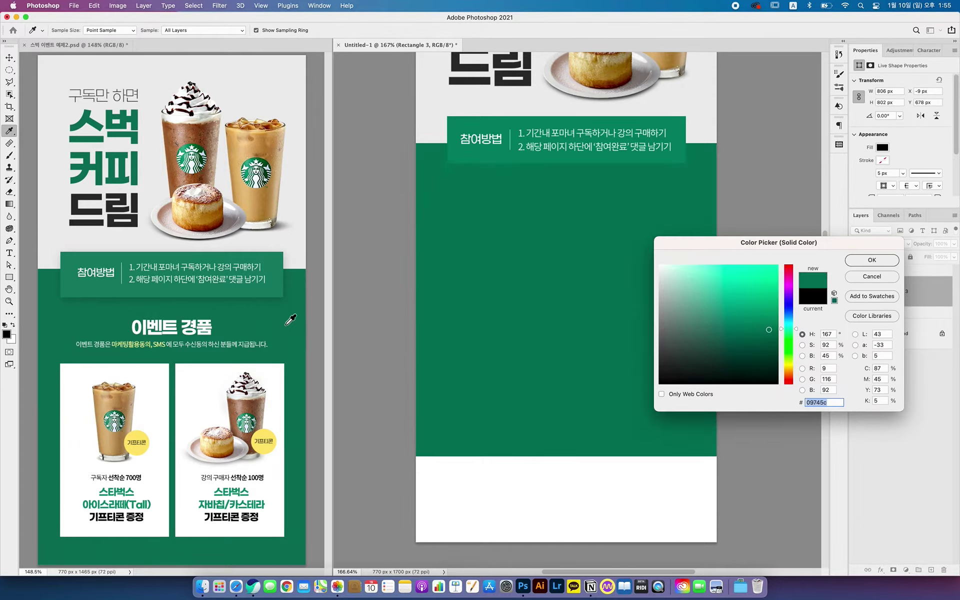
{"action": "left_click", "coordinate": [874, 261]}
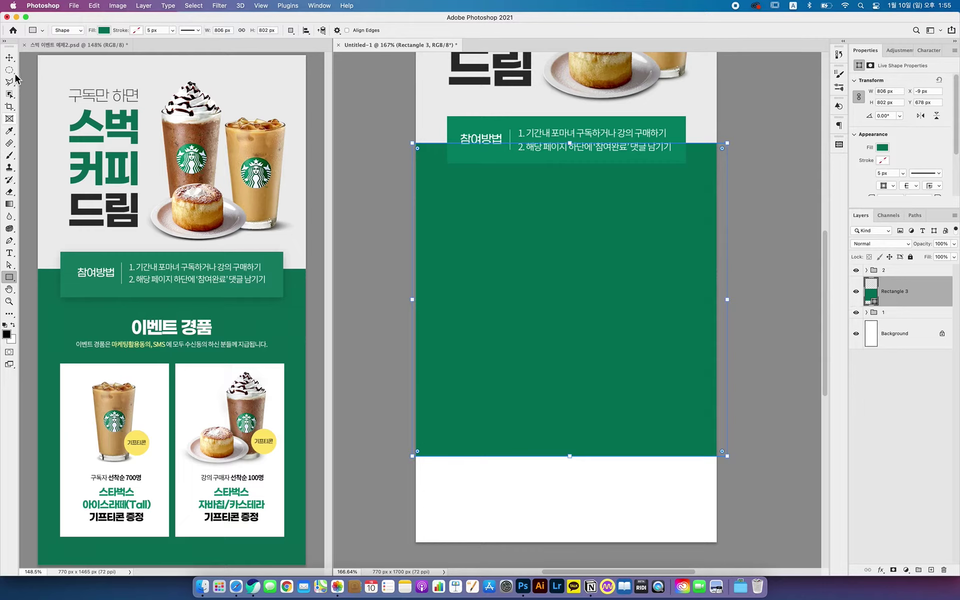
- Add a black Multiply drop shadow to the participation banner's green rectangle (Rectangle 2)
{"action": "left_click", "coordinate": [11, 58]}
{"action": "left_click", "coordinate": [462, 124]}
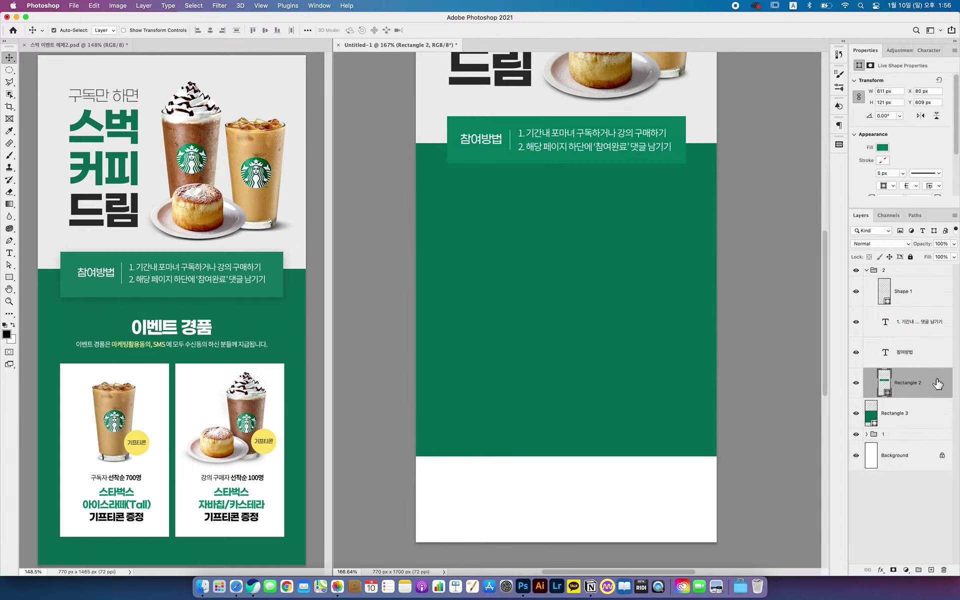
{"action": "double_click", "coordinate": [947, 386]}
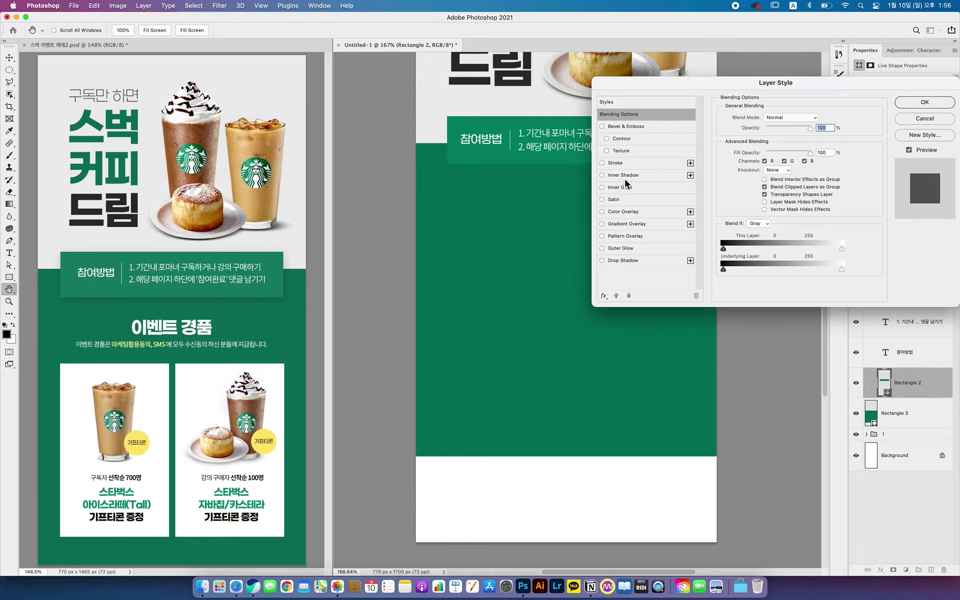
{"action": "left_click", "coordinate": [620, 260]}
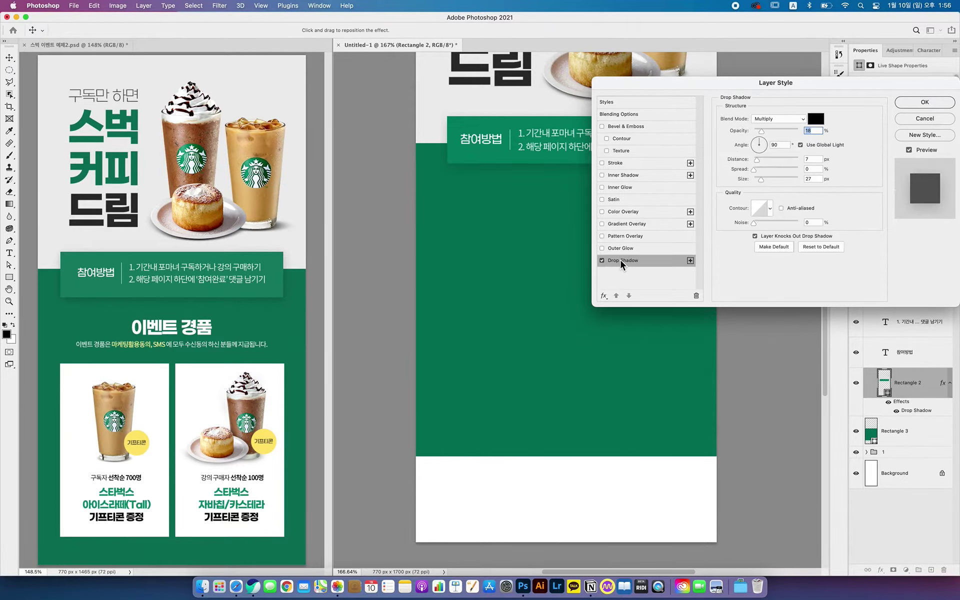
{"action": "left_click_drag", "start_coordinate": [718, 88], "coordinate": [673, 229]}
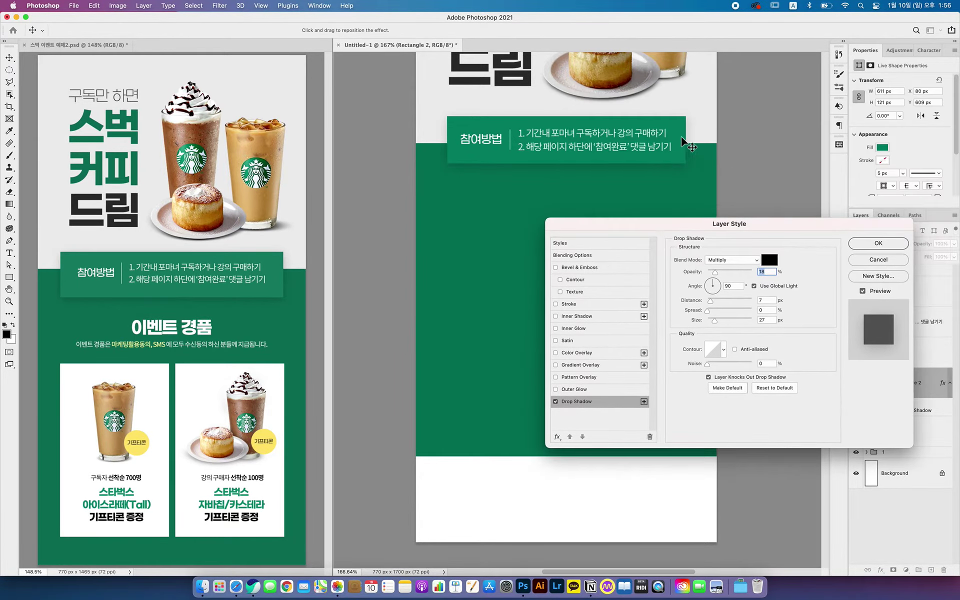
{"action": "left_click", "coordinate": [769, 263]}
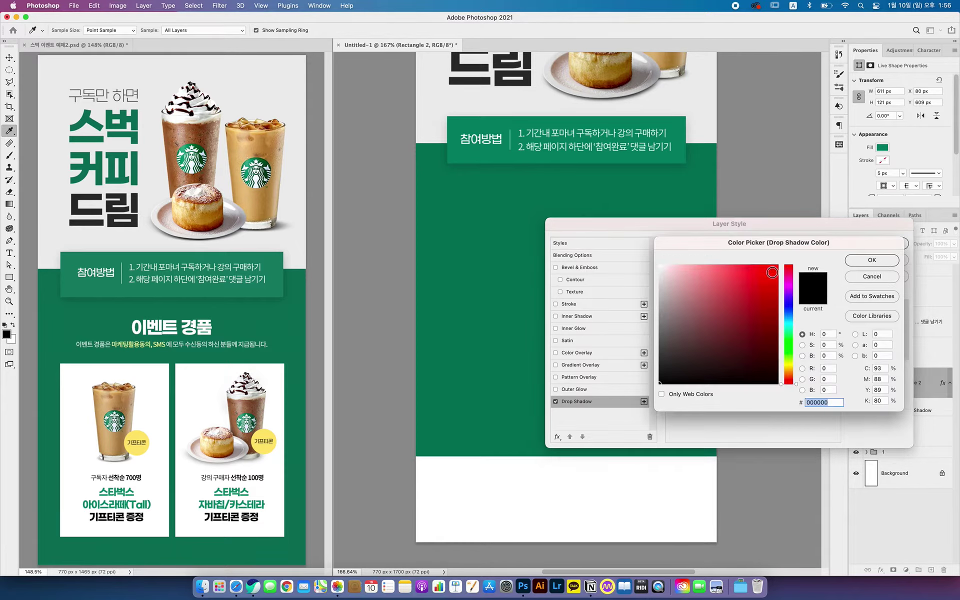
{"action": "left_click", "coordinate": [858, 261]}
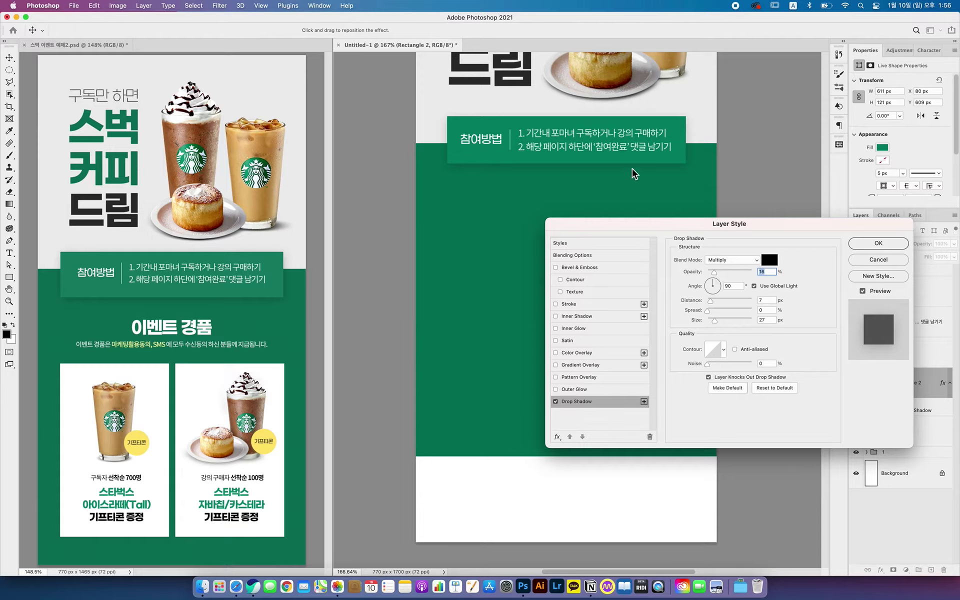
- Try the banner shadow at 100% opacity, restore it to 18%, fine-tune its opacity, distance and size, and apply the effect
{"action": "left_click_drag", "start_coordinate": [715, 275], "coordinate": [831, 273]}
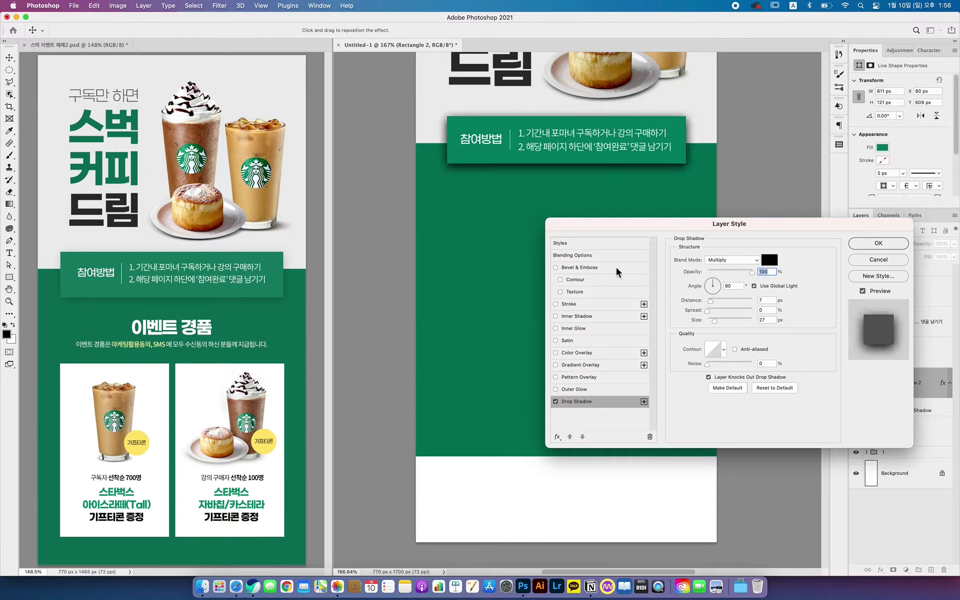
{"action": "type", "text": "18"}
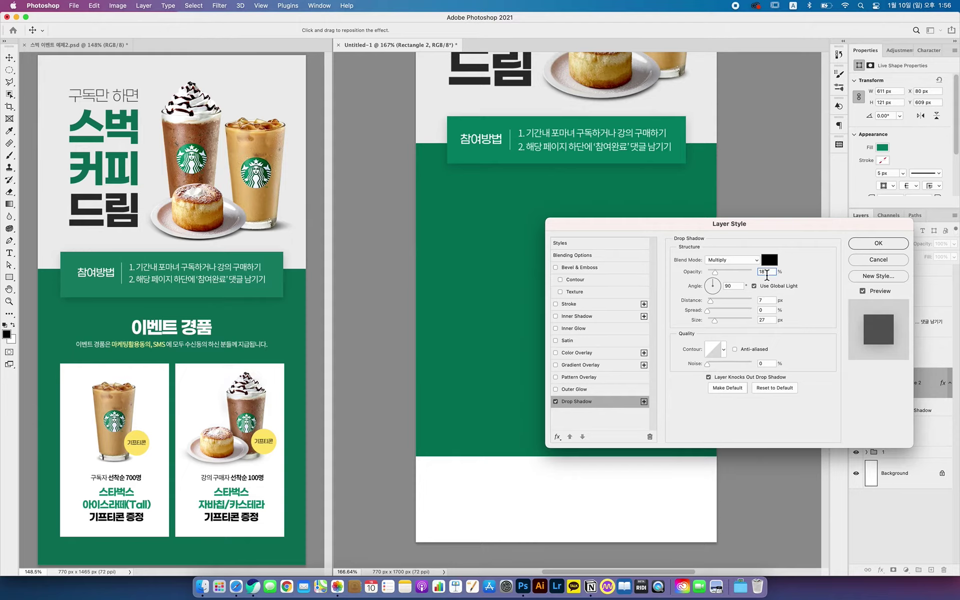
{"action": "left_click", "coordinate": [738, 288]}
{"action": "left_click_drag", "start_coordinate": [711, 302], "coordinate": [540, 313]}
{"action": "mouse_move", "coordinate": [715, 323]}
{"action": "left_mouse_down"}
{"action": "mouse_move", "coordinate": [693, 326]}
{"action": "mouse_move", "coordinate": [740, 326]}
{"action": "mouse_move", "coordinate": [716, 324]}
{"action": "left_mouse_up"}
{"action": "left_click_drag", "start_coordinate": [716, 272], "coordinate": [712, 273]}
{"action": "left_click", "coordinate": [870, 245]}
{"action": "left_click", "coordinate": [744, 286]}
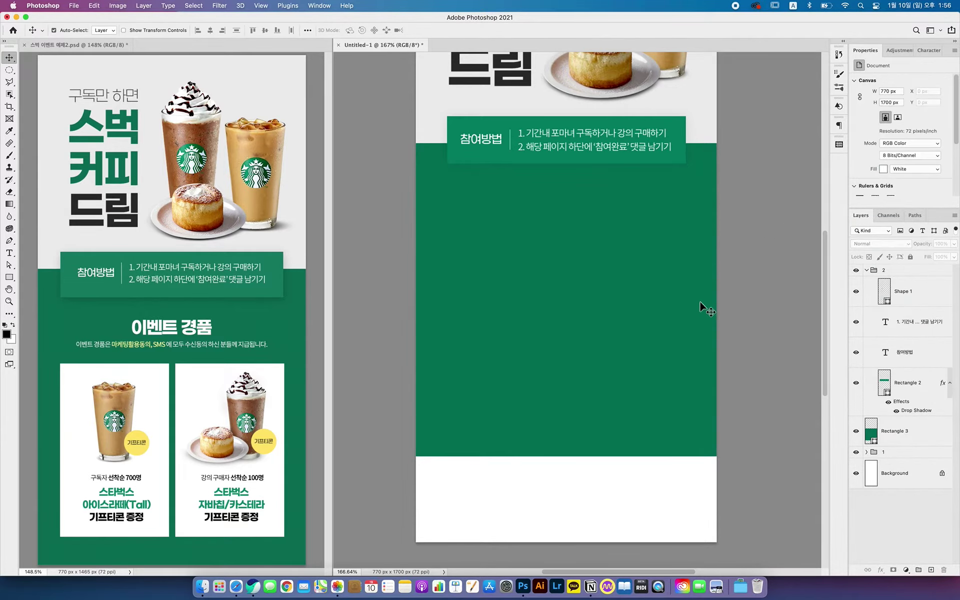
- Widen the reference design's window beside the working document
{"action": "left_click", "coordinate": [221, 237]}
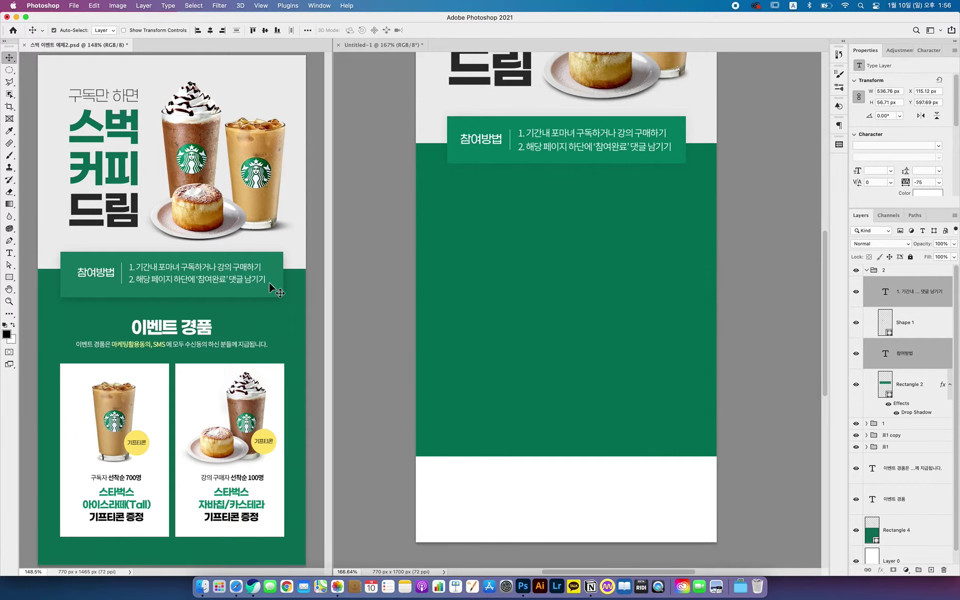
{"action": "left_click_drag", "start_coordinate": [456, 258], "coordinate": [490, 290]}
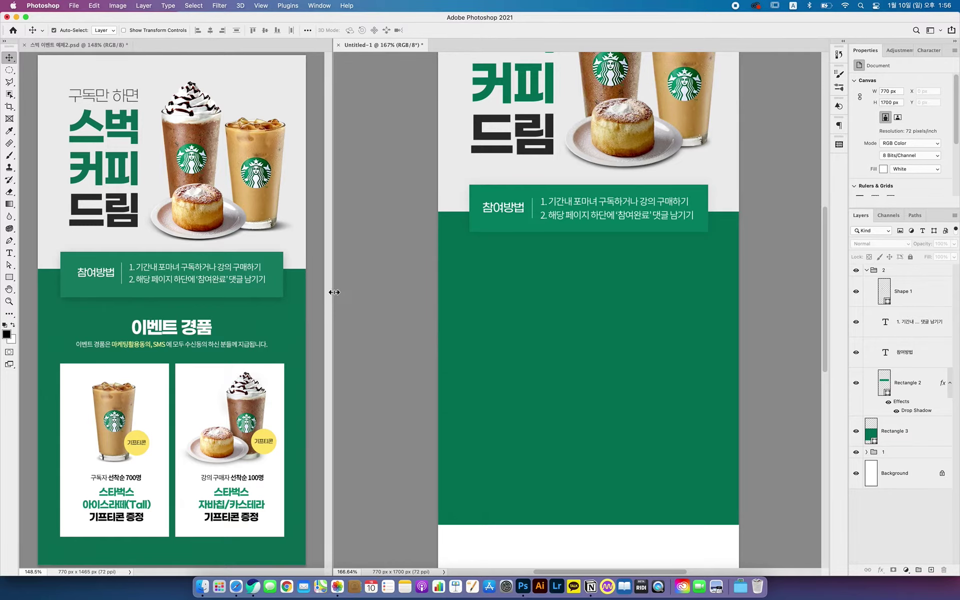
{"action": "left_click_drag", "start_coordinate": [334, 287], "coordinate": [430, 286]}
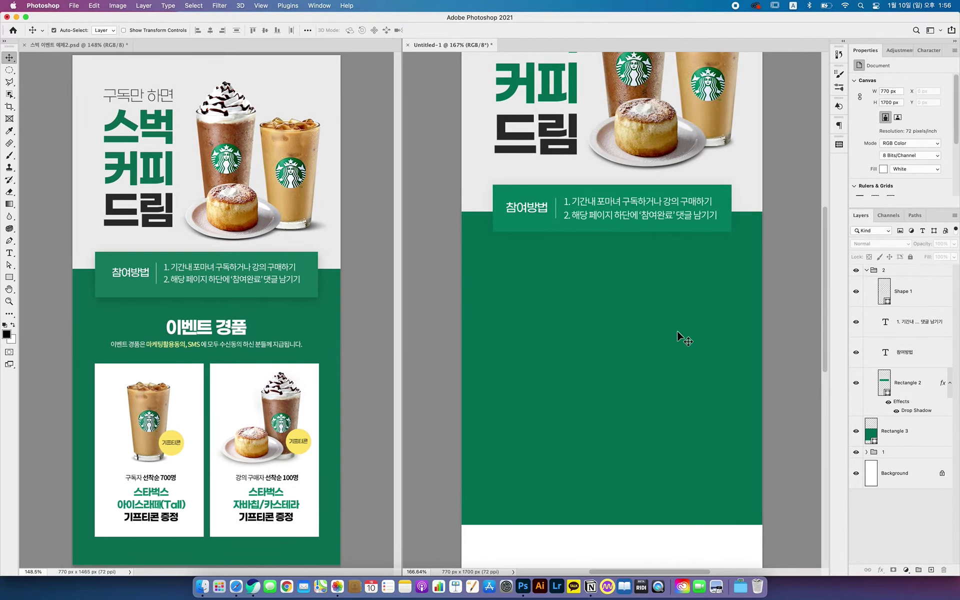
- Check the fill colour of the large green rectangle (Rectangle 3) against the reference design
{"action": "left_click", "coordinate": [871, 431]}
{"action": "double_click", "coordinate": [871, 431]}
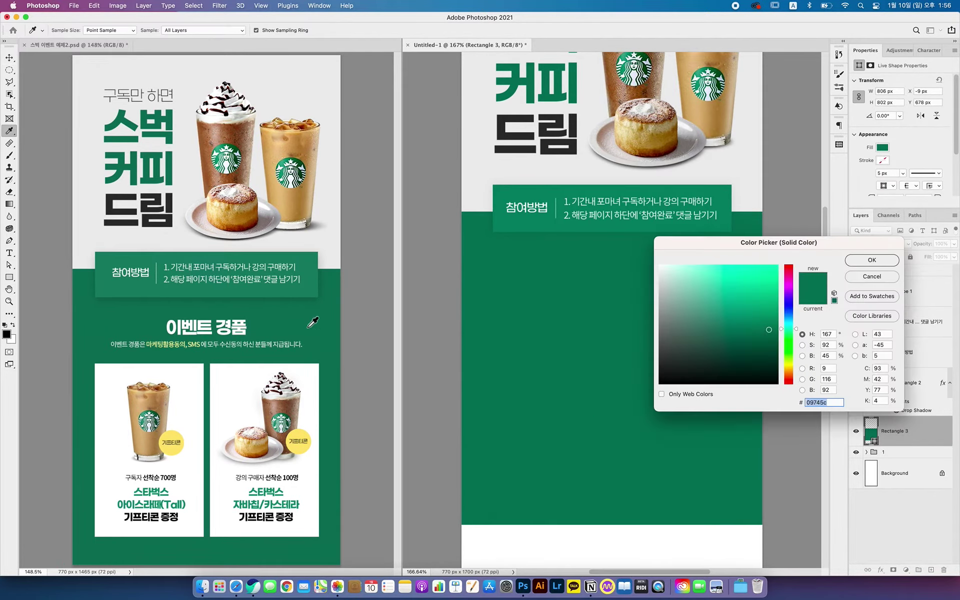
{"action": "left_click", "coordinate": [871, 260]}
- Collapse and hide group 2 in the reference document, and enlarge its prize section for a closer view
{"action": "left_click", "coordinate": [282, 340]}
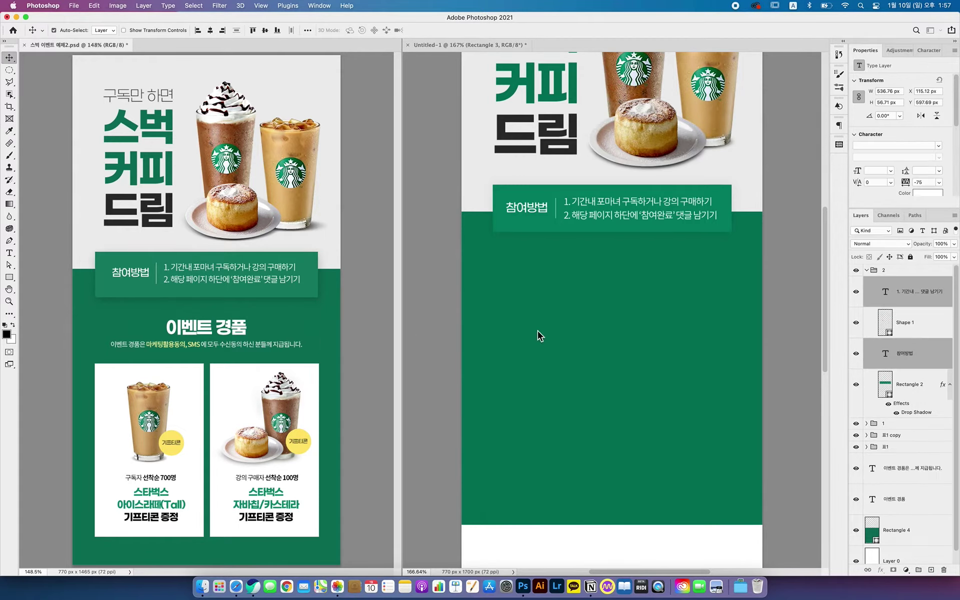
{"action": "left_click", "coordinate": [866, 270]}
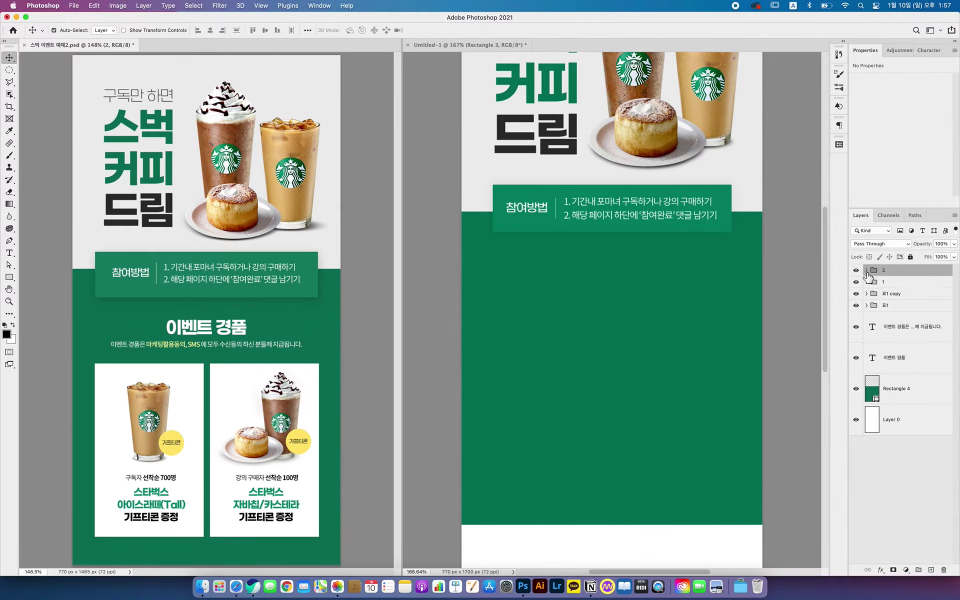
{"action": "left_click", "coordinate": [856, 270]}
{"action": "left_click", "coordinate": [322, 311]}
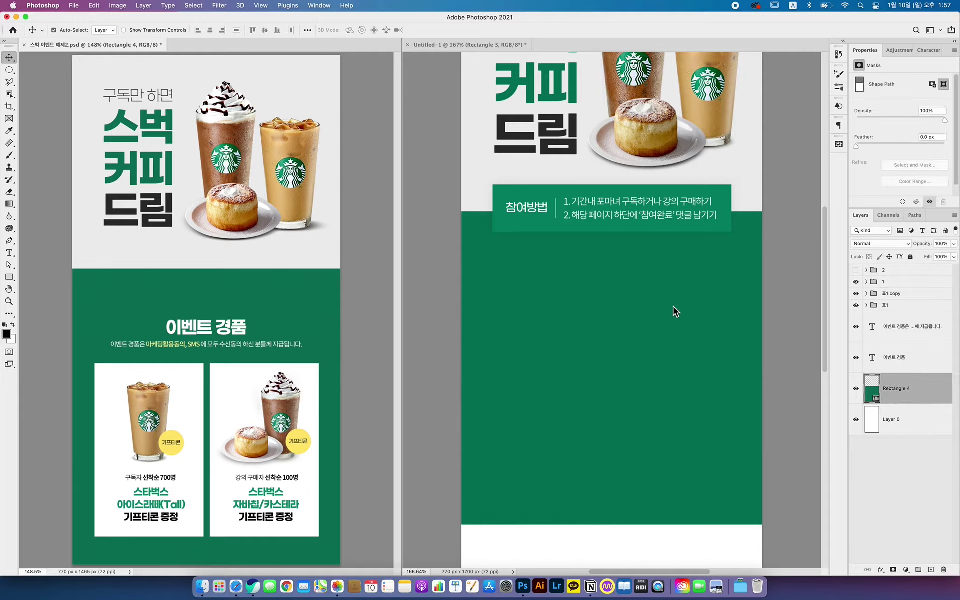
{"action": "left_click", "coordinate": [360, 349]}
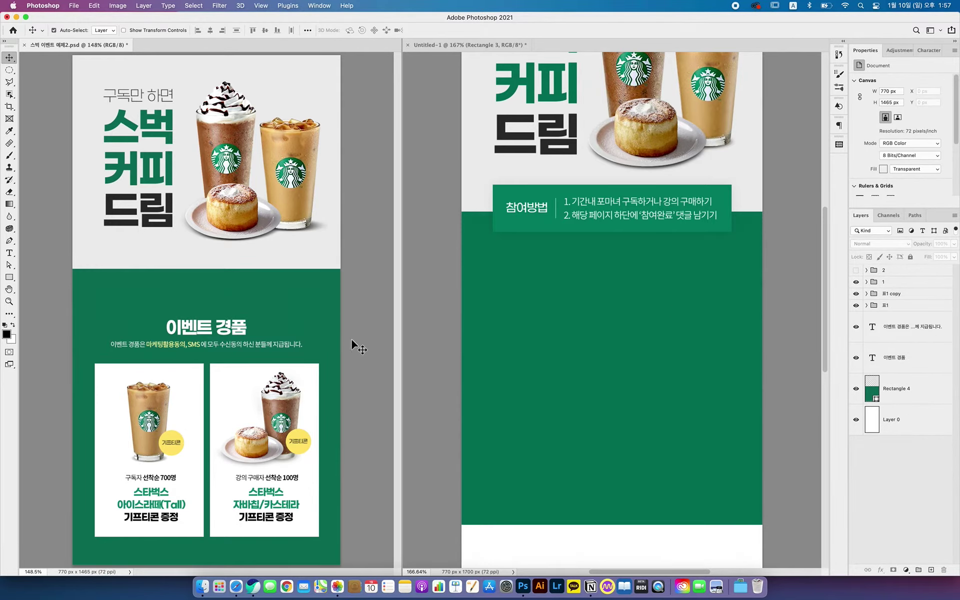
{"action": "key", "text": "z"}
{"action": "left_click_drag", "start_coordinate": [350, 341], "coordinate": [360, 339]}
{"action": "left_click_drag", "start_coordinate": [312, 382], "coordinate": [365, 285]}
{"action": "left_click_drag", "start_coordinate": [341, 351], "coordinate": [345, 304]}
{"action": "left_click", "coordinate": [783, 315]}
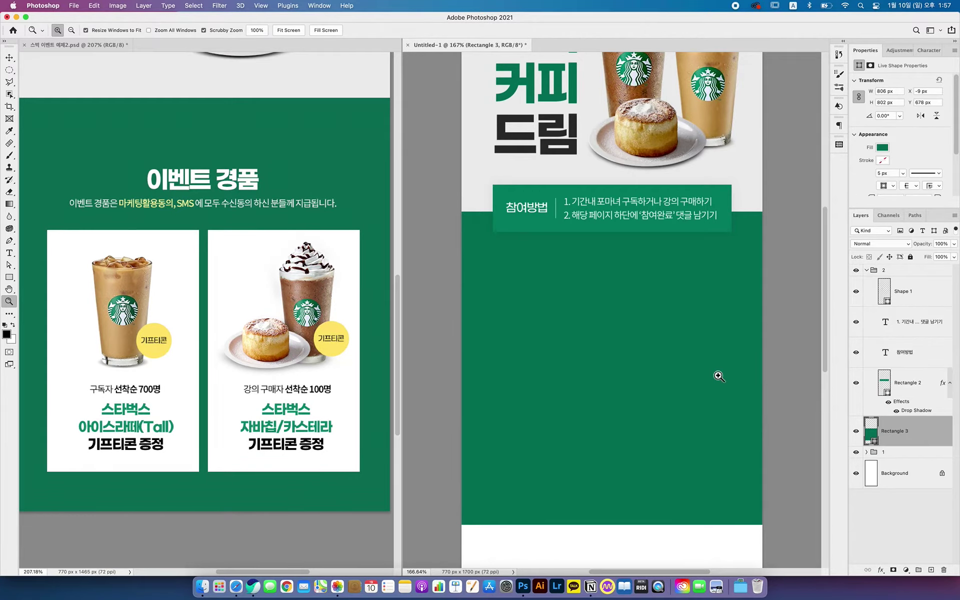
- Copy the heading 이벤트 경품 and its notice line from the reference into the green section, centred horizontally on the canvas
{"action": "left_click", "coordinate": [249, 182]}
{"action": "key", "text": "v"}
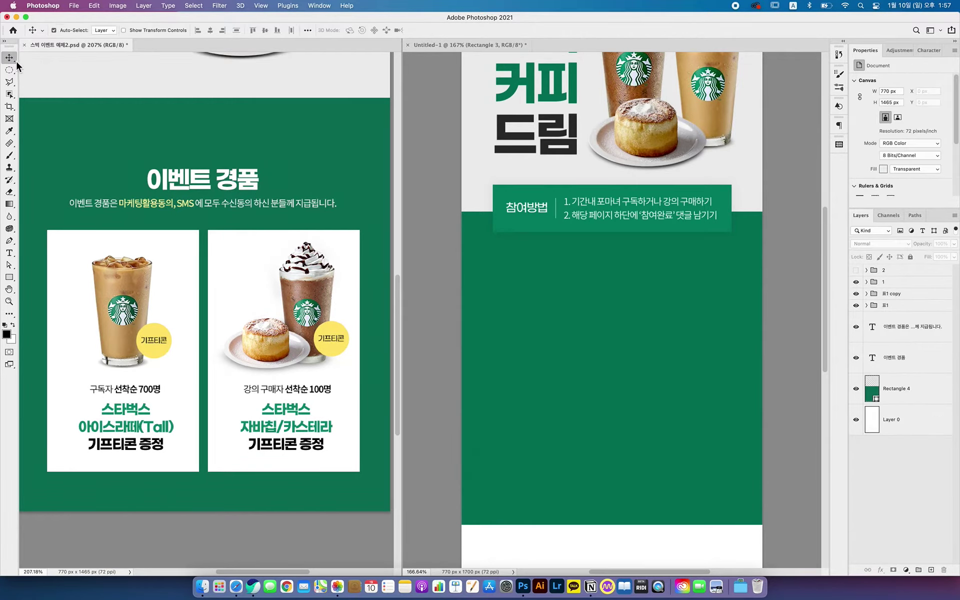
{"action": "left_click", "coordinate": [203, 176]}
{"action": "left_click", "coordinate": [238, 205], "text": "shift"}
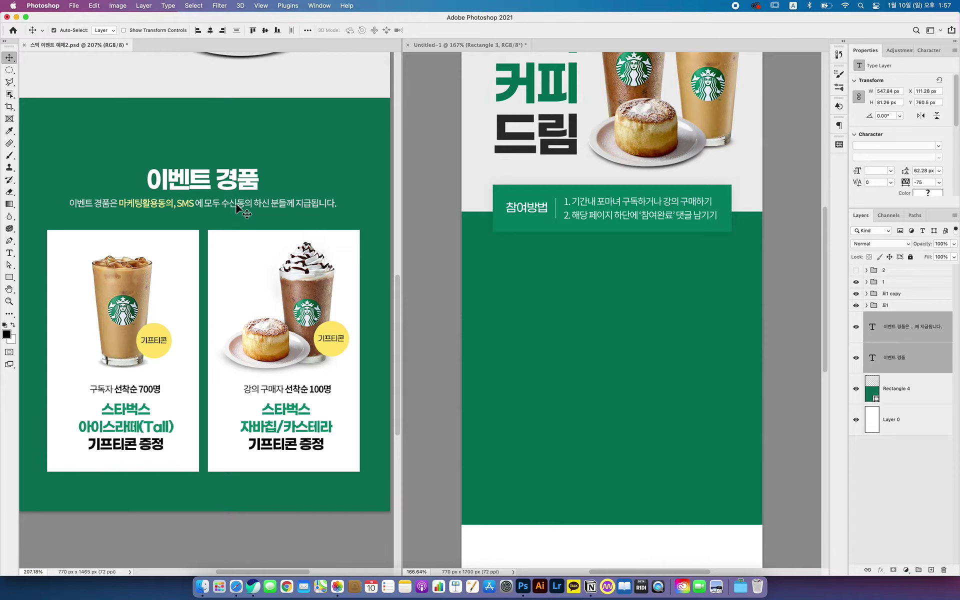
{"action": "left_click_drag", "start_coordinate": [236, 206], "coordinate": [655, 291]}
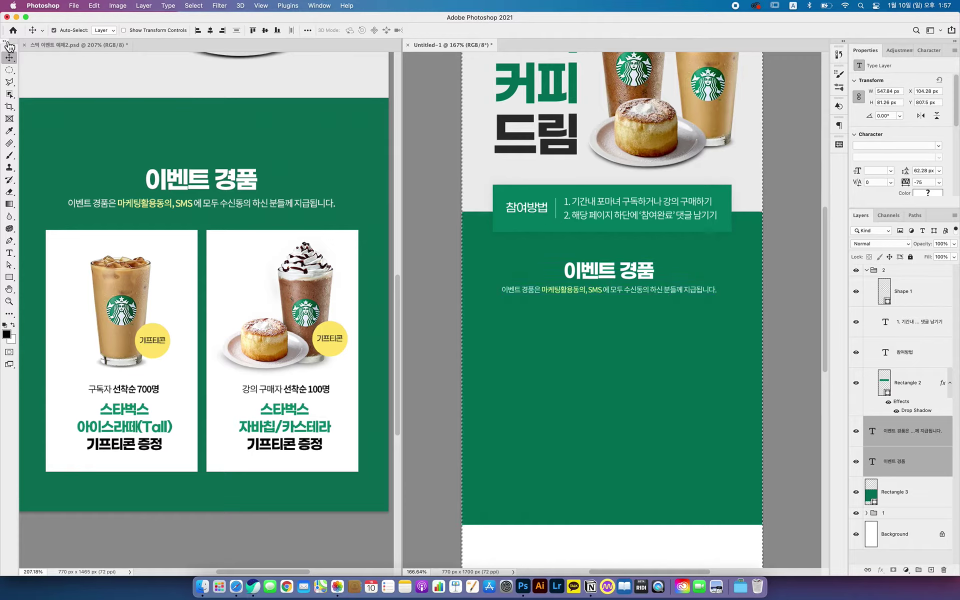
{"action": "left_click", "coordinate": [210, 30]}
{"action": "key", "text": "super+d"}
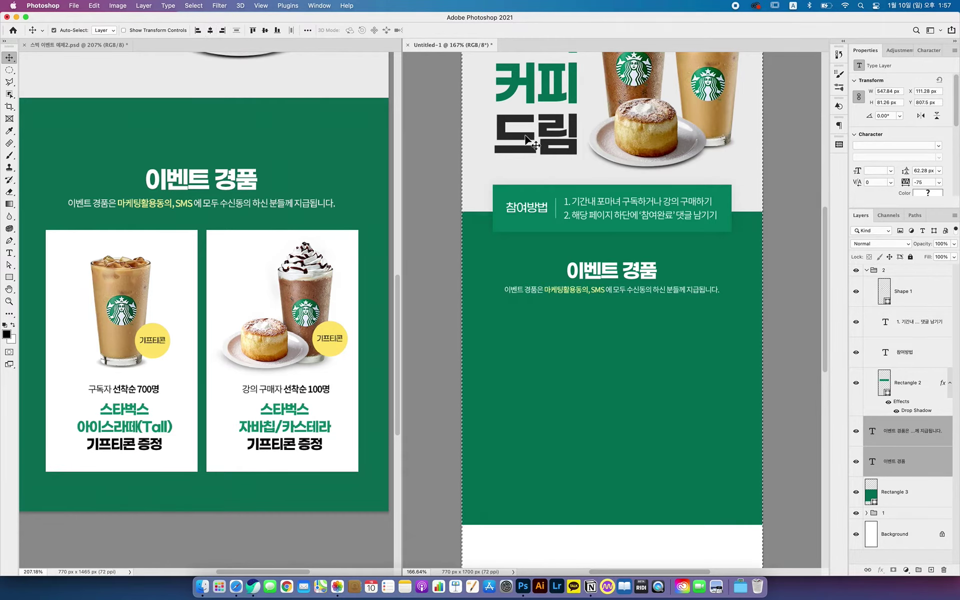
- Draw a prize card rectangle about 295 × 503 px aligned with the banner's left edge, and fill it with white #ffffff
{"action": "left_click_drag", "start_coordinate": [708, 325], "coordinate": [702, 301]}
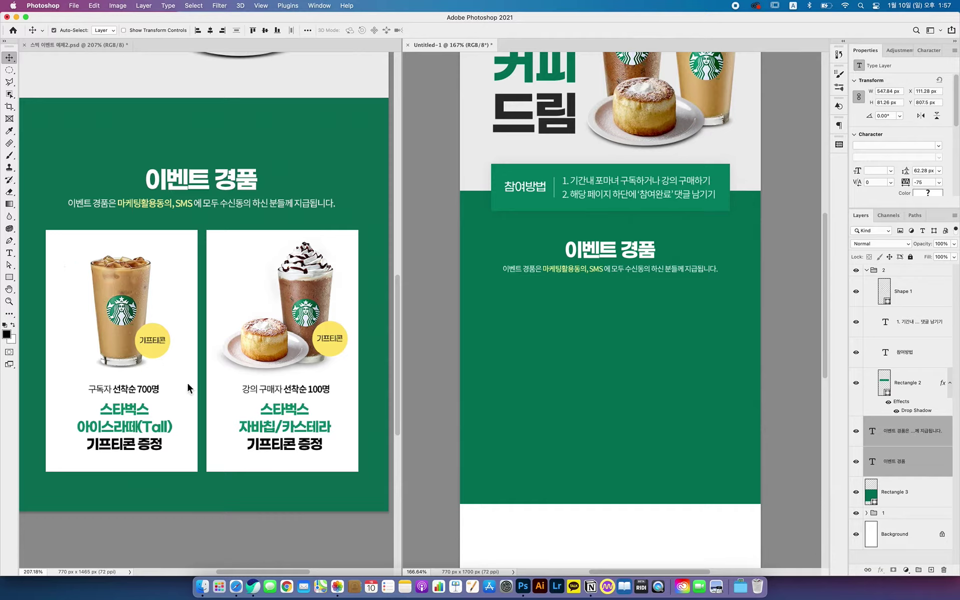
{"action": "left_click", "coordinate": [9, 278]}
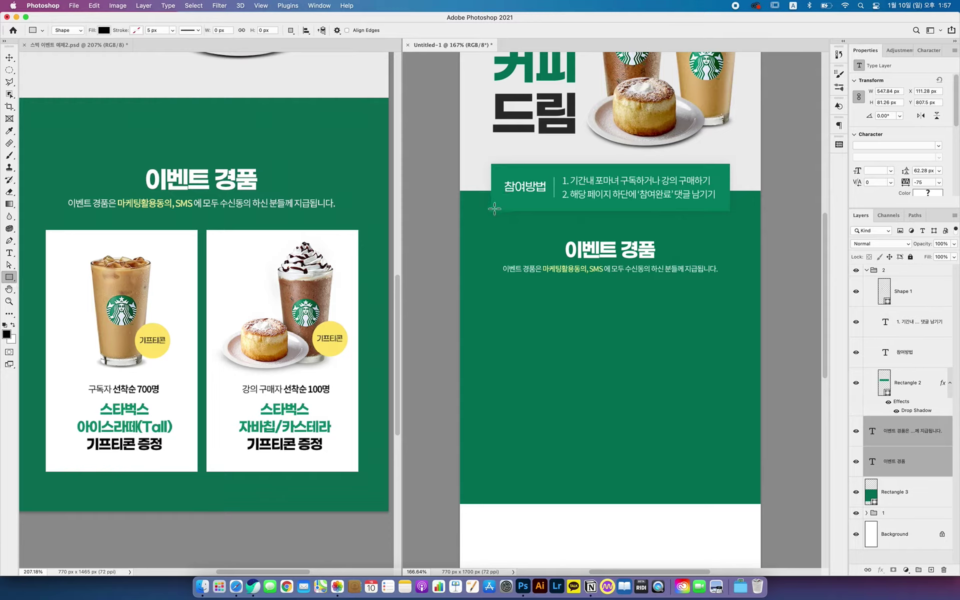
{"action": "left_click_drag", "start_coordinate": [494, 209], "coordinate": [609, 404]}
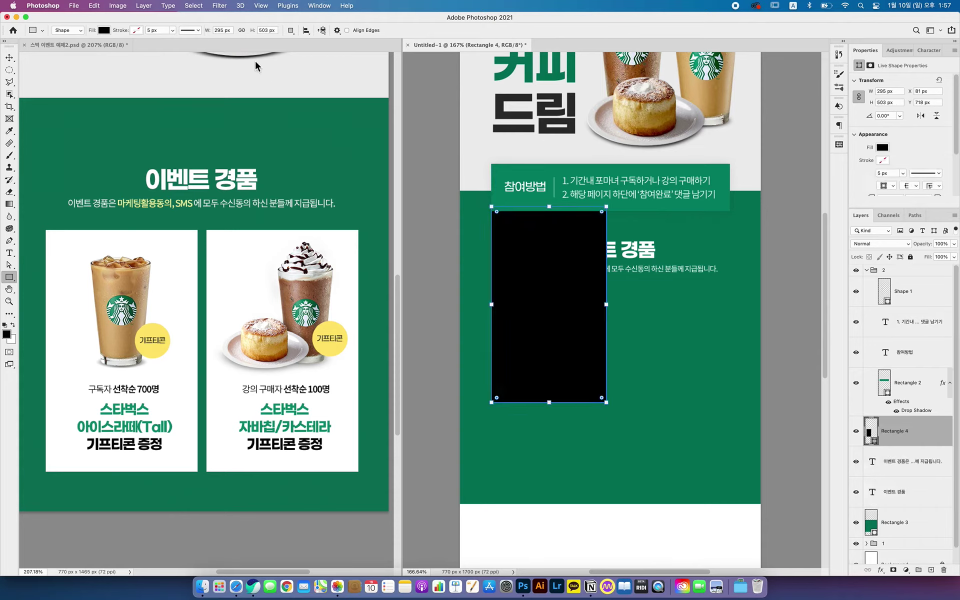
{"action": "left_click", "coordinate": [103, 31]}
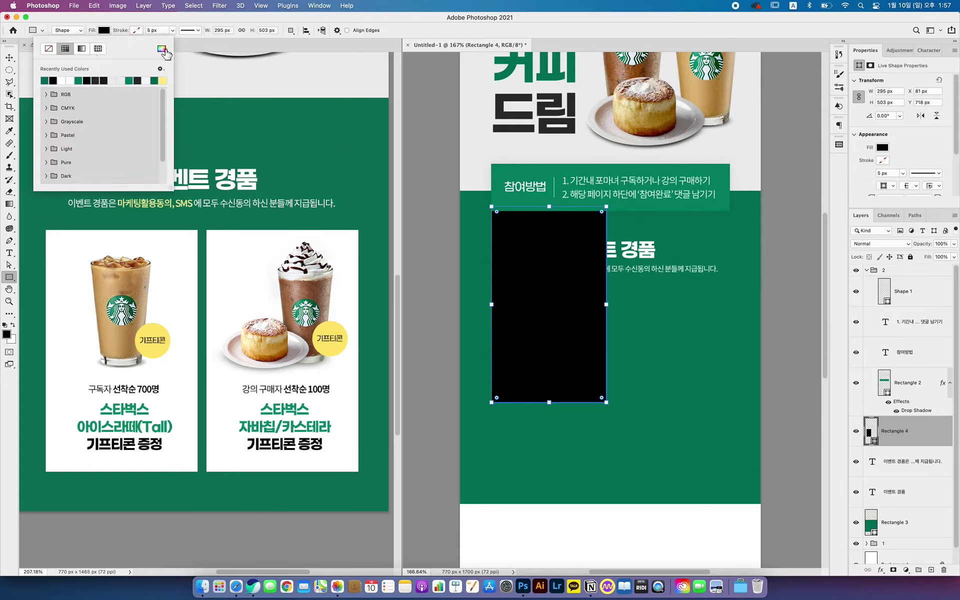
{"action": "left_click", "coordinate": [162, 48]}
{"action": "left_click", "coordinate": [594, 206]}
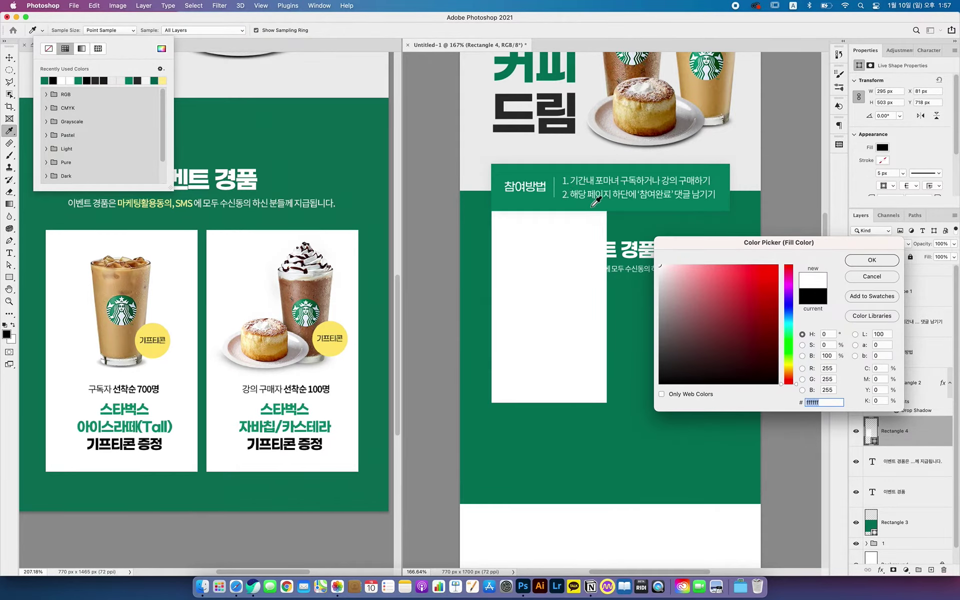
{"action": "left_click", "coordinate": [859, 262]}
- Move the white card beneath the prize notice line to Y 920 px, and undo the trial duplicate placed beside it
{"action": "left_click", "coordinate": [8, 58]}
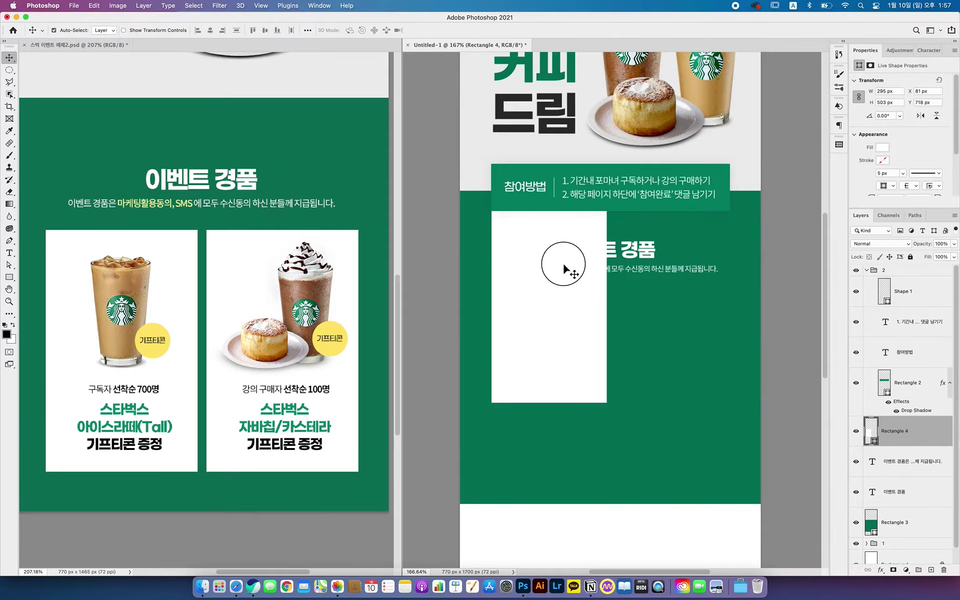
{"action": "left_click_drag", "start_coordinate": [564, 264], "coordinate": [653, 353]}
{"action": "scroll", "coordinate": [632, 322], "scroll_direction": "down", "scroll_amount": 2}
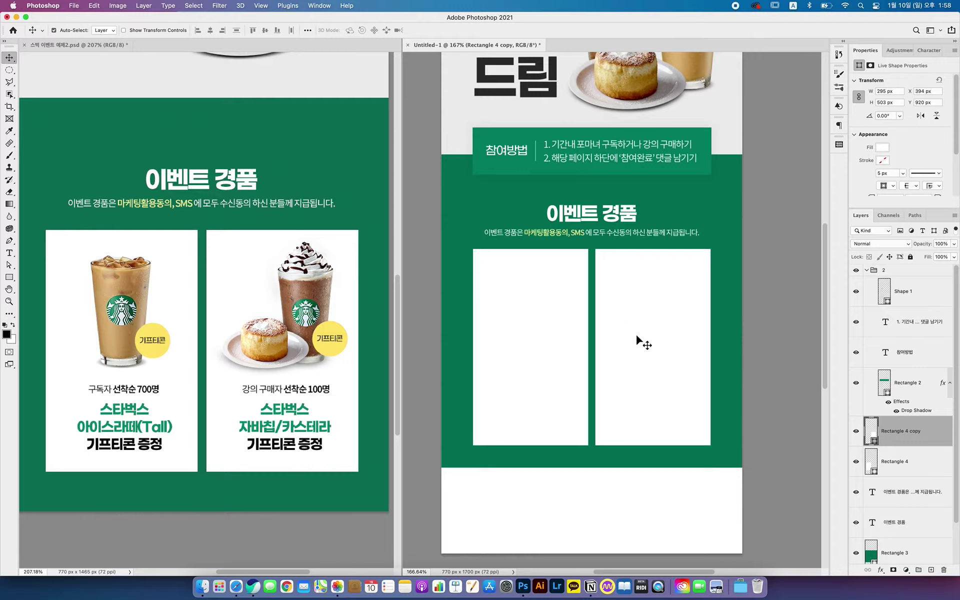
{"action": "key", "text": "super+z"}
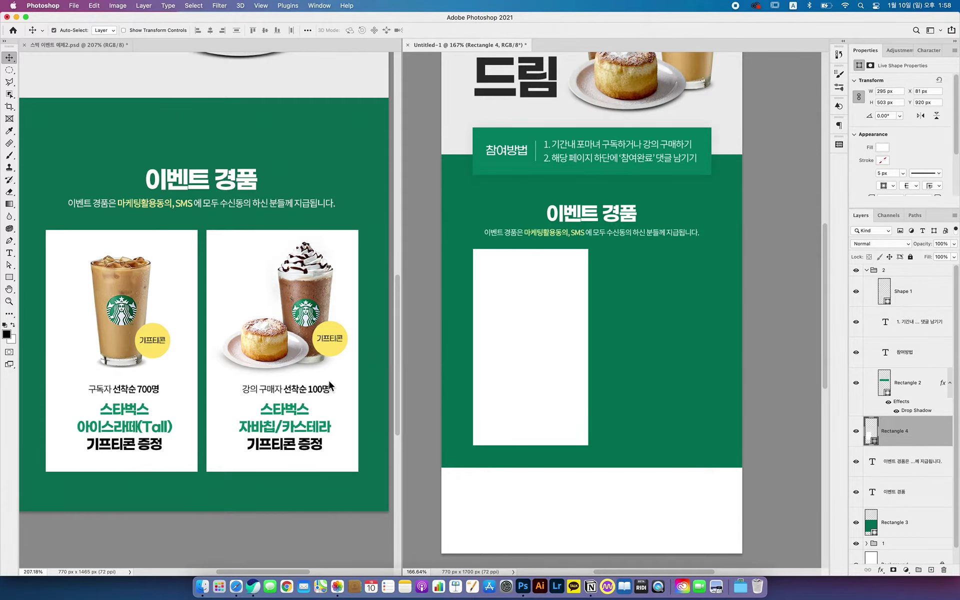
- Duplicate the hero's iced latte cup with its shadow Layer 2, and move the copies down onto the white prize card
{"action": "scroll", "coordinate": [300, 320], "scroll_direction": "down", "scroll_amount": 1}
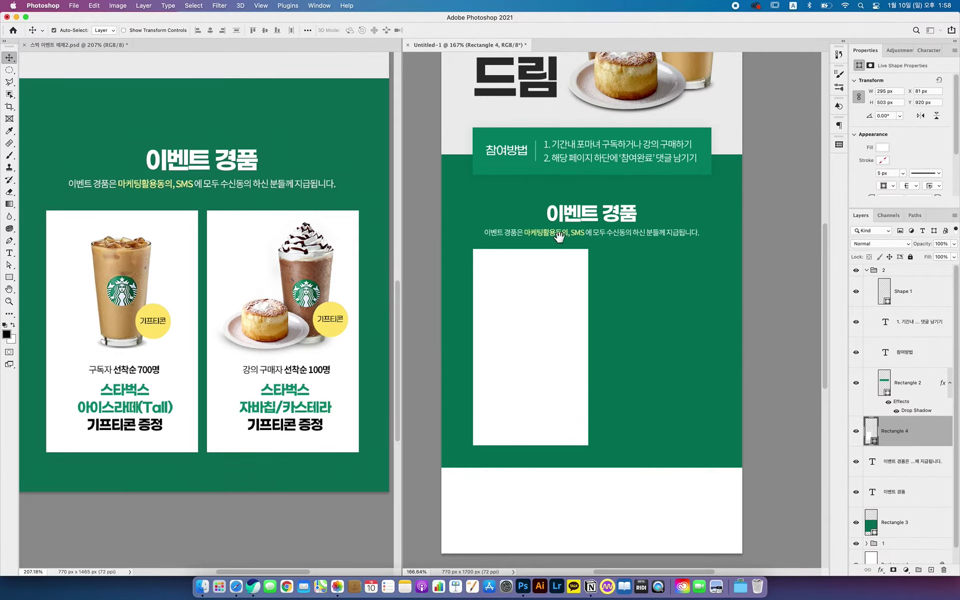
{"action": "scroll", "coordinate": [559, 237], "scroll_direction": "up", "scroll_amount": 7}
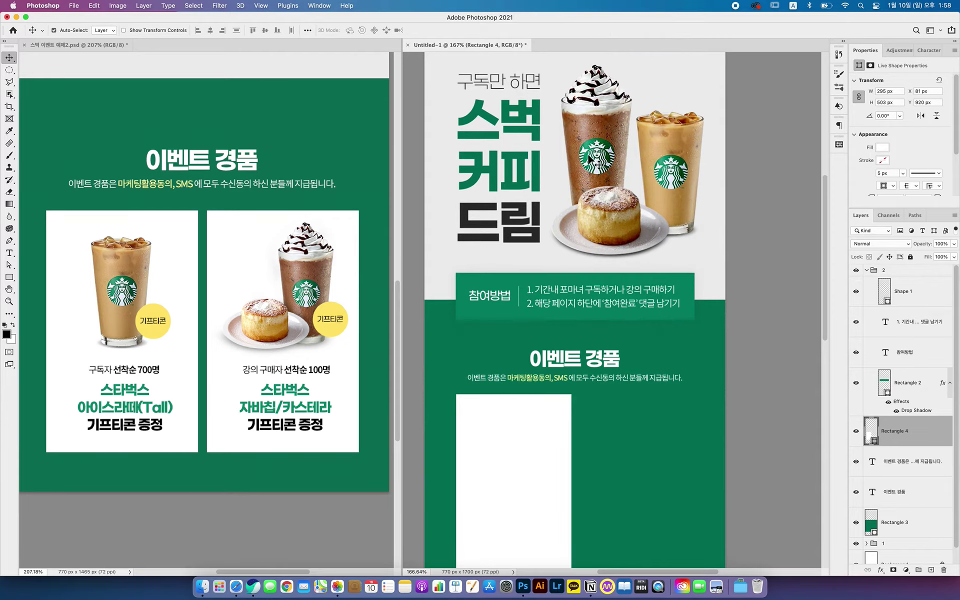
{"action": "scroll", "coordinate": [609, 270], "scroll_direction": "down", "scroll_amount": 7}
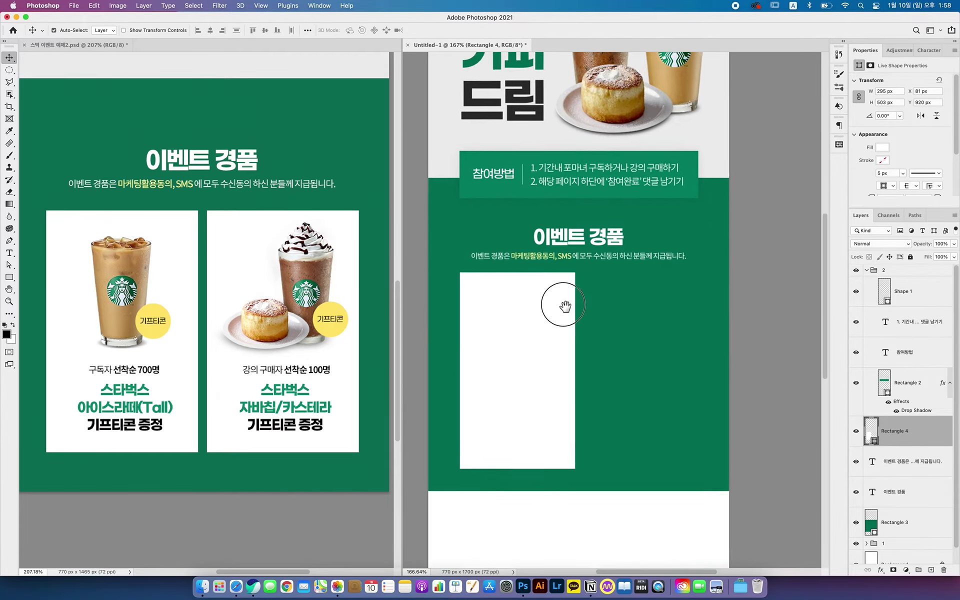
{"action": "left_click", "coordinate": [676, 161]}
{"action": "scroll", "coordinate": [685, 125], "scroll_direction": "up", "scroll_amount": 2}
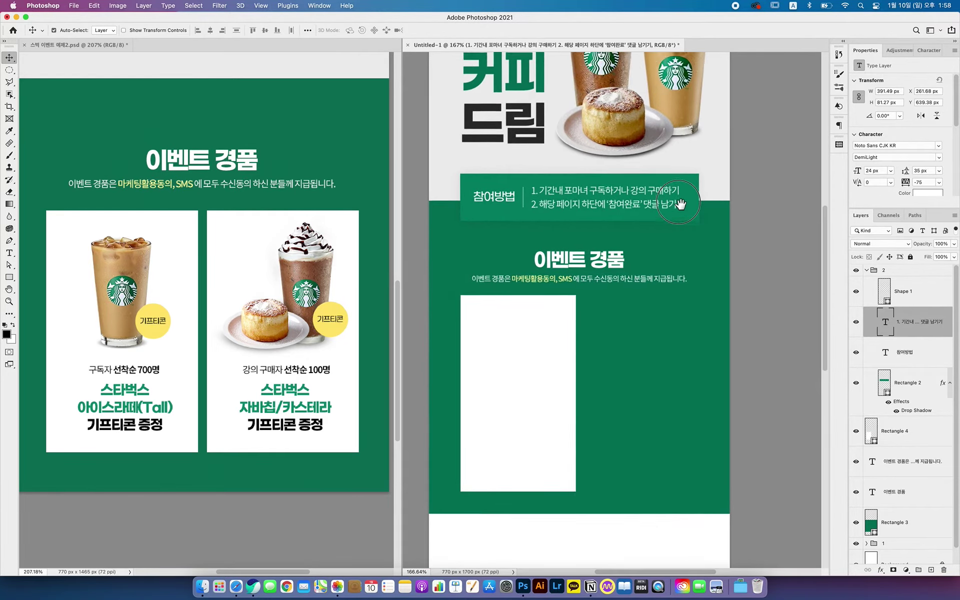
{"action": "left_click", "coordinate": [688, 102]}
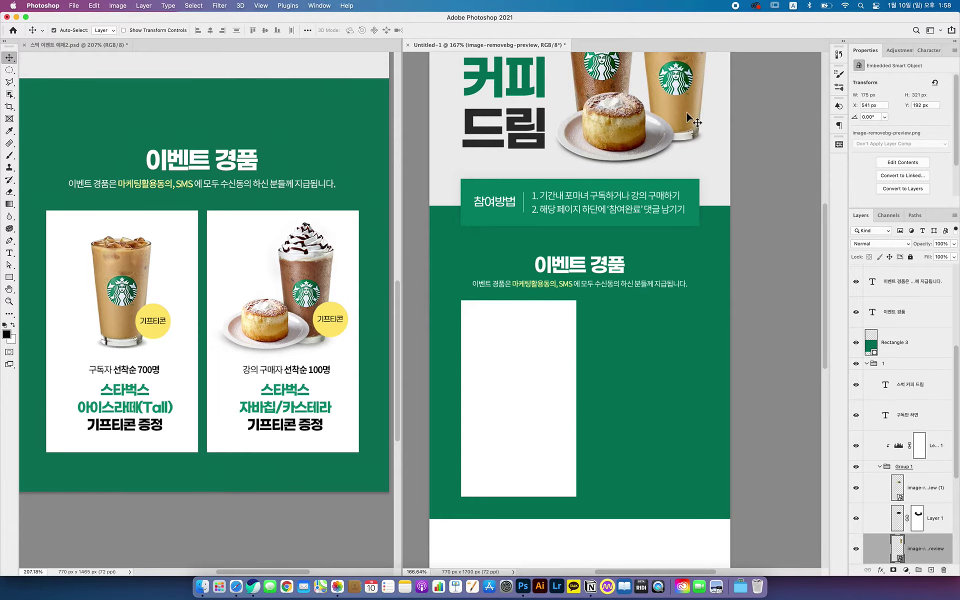
{"action": "scroll", "coordinate": [900, 478], "scroll_direction": "down", "scroll_amount": 5}
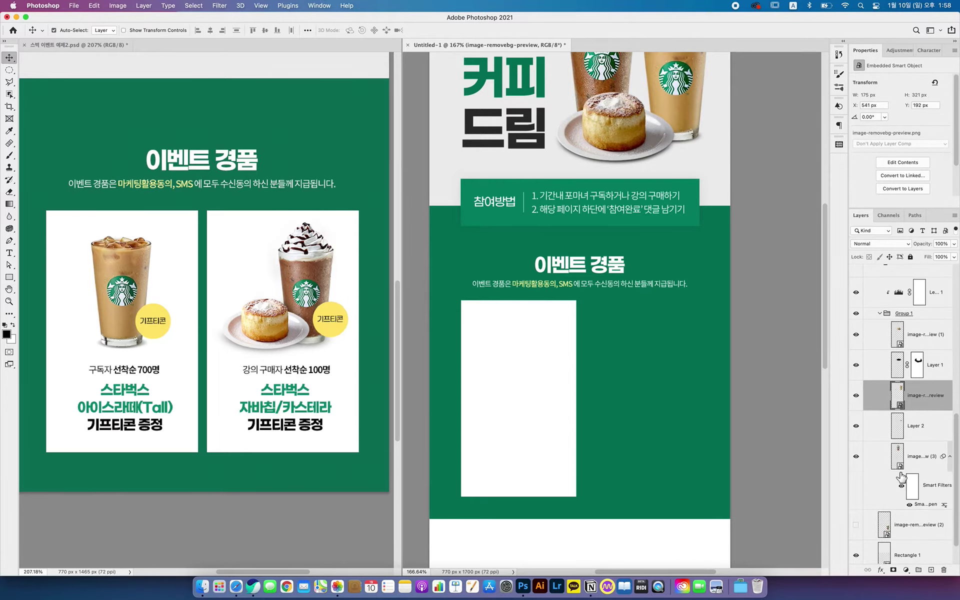
{"action": "left_click", "coordinate": [922, 428], "text": "shift"}
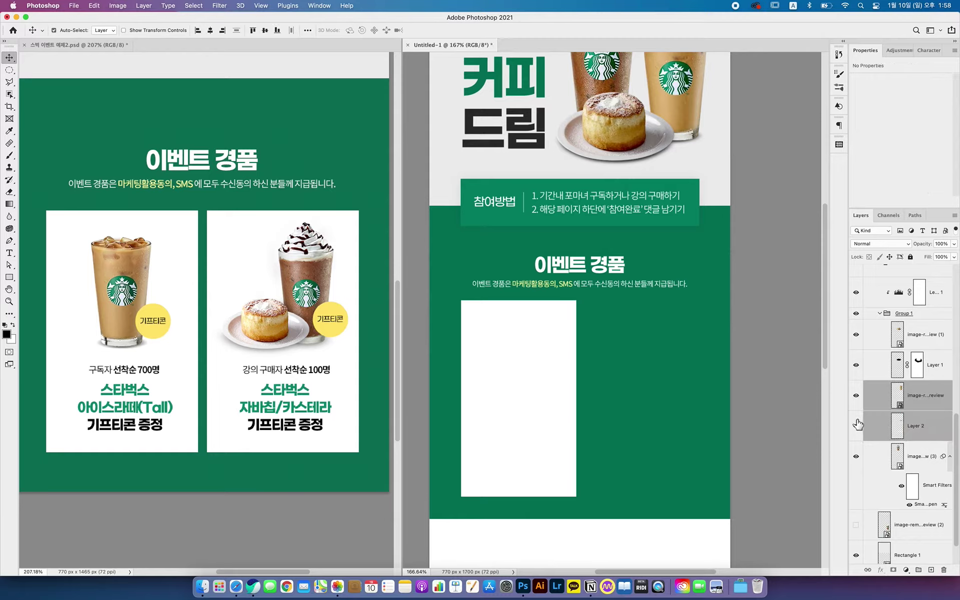
{"action": "left_click", "coordinate": [856, 426]}
{"action": "left_click", "coordinate": [855, 426]}
{"action": "left_click", "coordinate": [856, 396]}
{"action": "left_click", "coordinate": [856, 395]}
{"action": "key", "text": "super+j"}
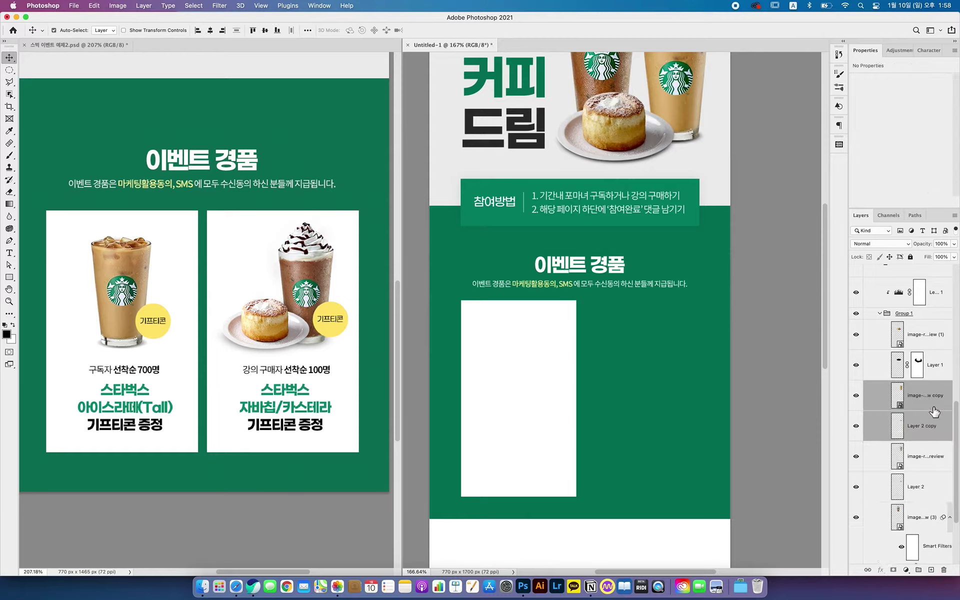
{"action": "left_click_drag", "start_coordinate": [680, 102], "coordinate": [520, 385]}
- Reorder the copied latte and shadow layers to sit directly above the white card layer Rectangle 4
{"action": "scroll", "coordinate": [944, 408], "scroll_direction": "up", "scroll_amount": 3}
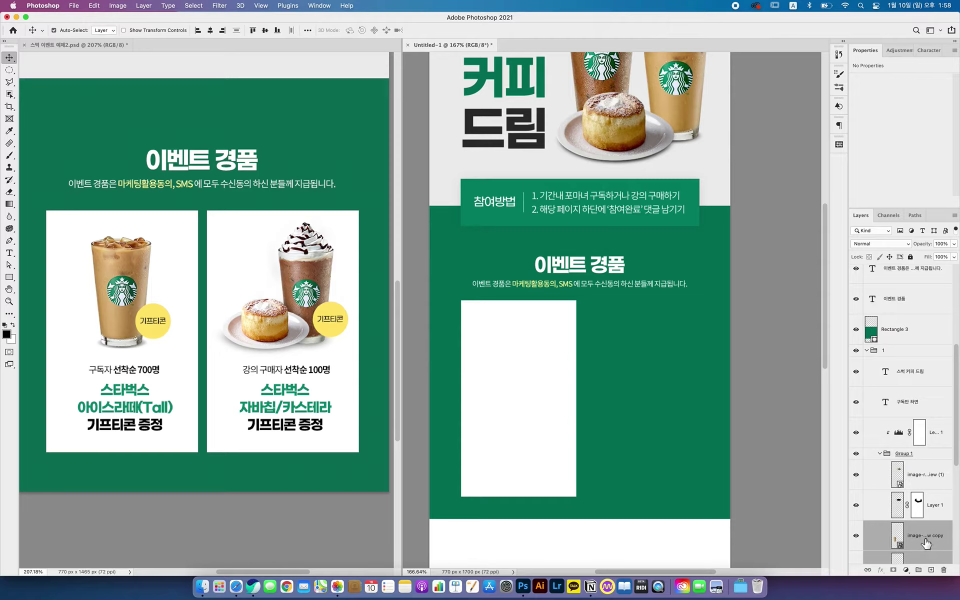
{"action": "left_click_drag", "start_coordinate": [925, 539], "coordinate": [902, 323]}
{"action": "scroll", "coordinate": [902, 355], "scroll_direction": "up", "scroll_amount": 5}
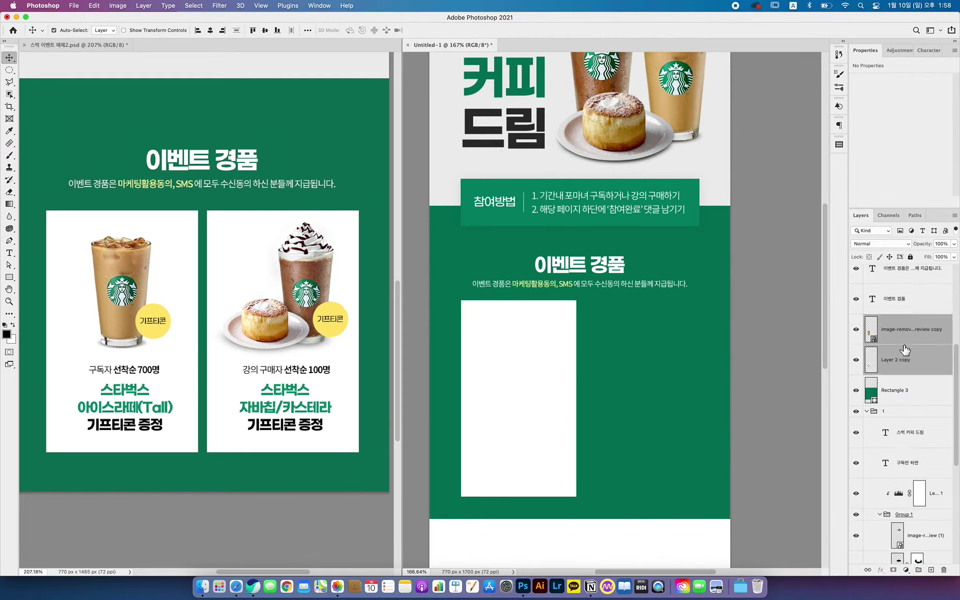
{"action": "scroll", "coordinate": [923, 438], "scroll_direction": "down", "scroll_amount": 2}
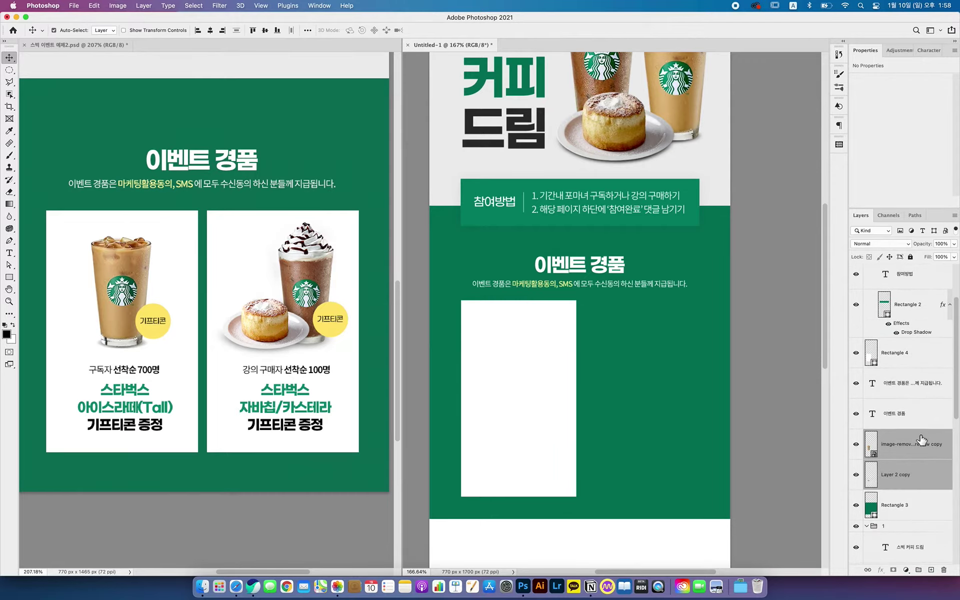
{"action": "left_click_drag", "start_coordinate": [911, 478], "coordinate": [915, 379]}
{"action": "left_click", "coordinate": [856, 454]}
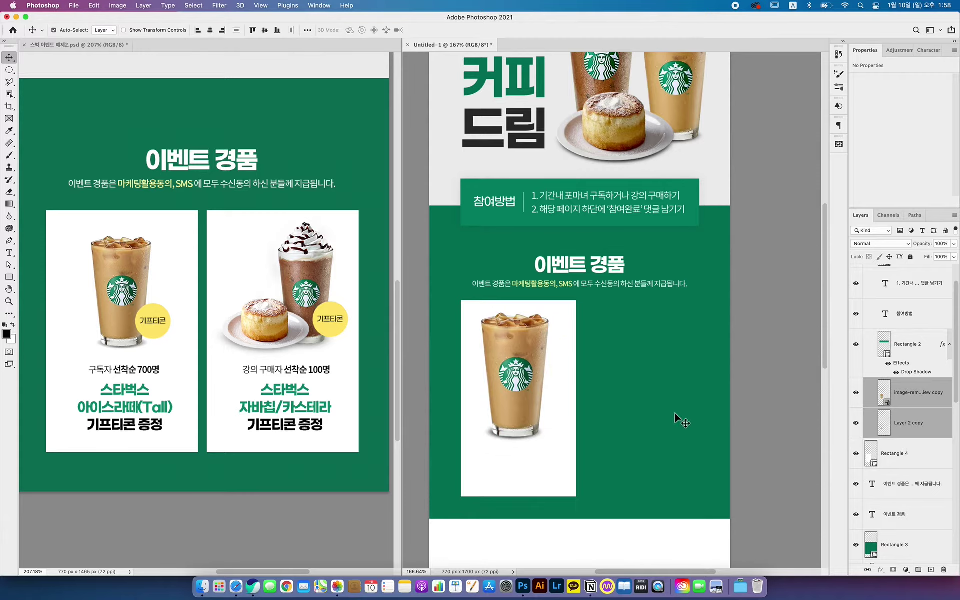
- Scale down the copied latte cup and its shadow together, placing them in the upper middle of the white card
{"action": "key", "text": "ctrl+t"}
{"action": "left_click_drag", "start_coordinate": [477, 315], "coordinate": [528, 383]}
{"action": "key", "text": "Return"}
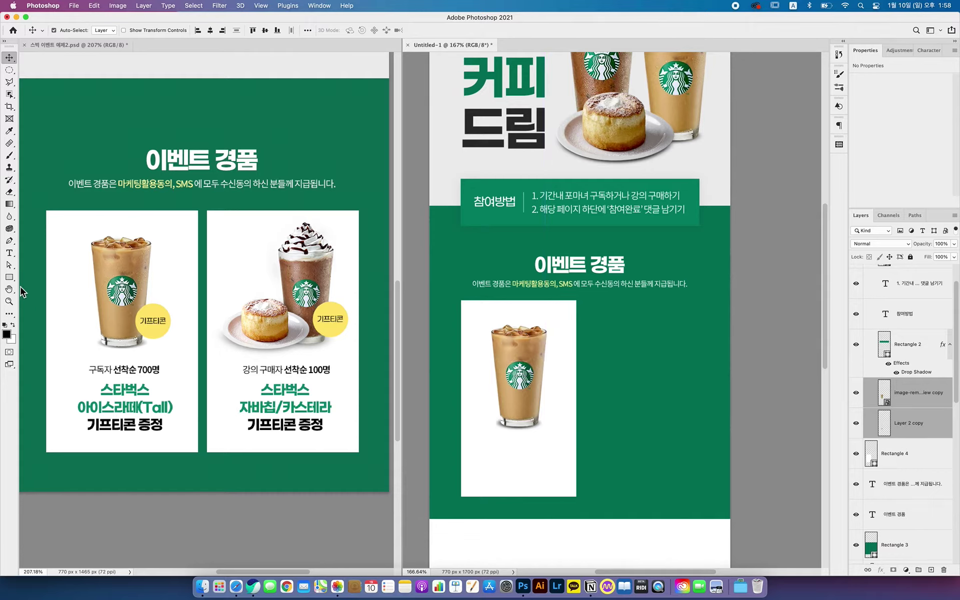
- Draw a circle about 109 px wide over the cup's lower right side, and fill it with the reference badge's yellow #ffe66f
{"action": "left_click", "coordinate": [7, 279]}
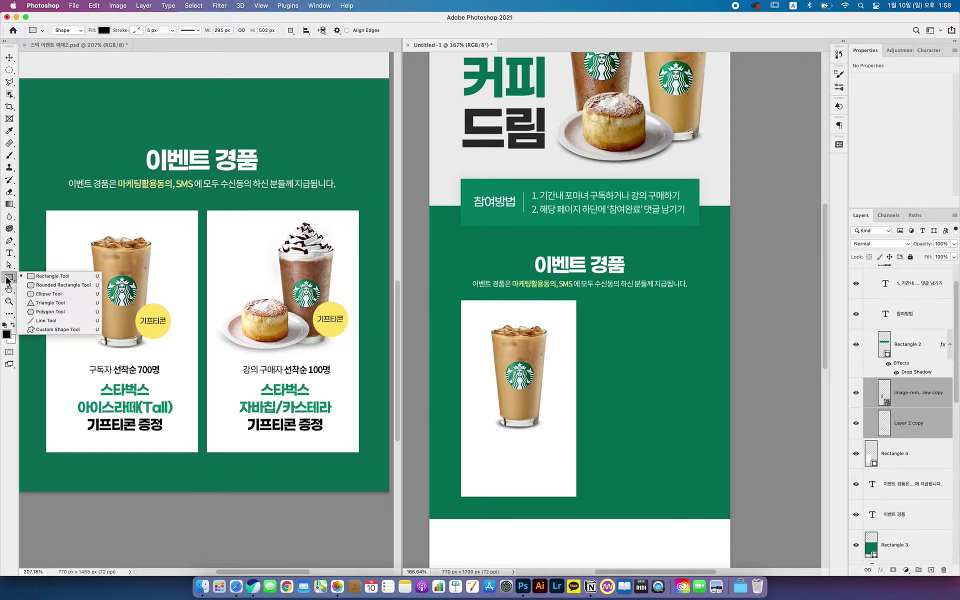
{"action": "left_click", "coordinate": [38, 294]}
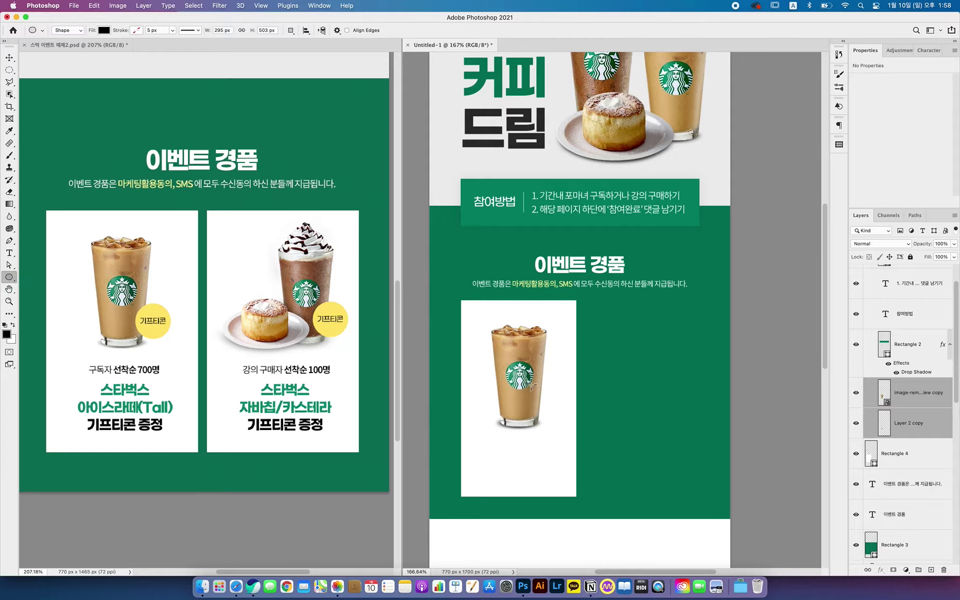
{"action": "left_click_drag", "start_coordinate": [531, 385], "coordinate": [572, 424]}
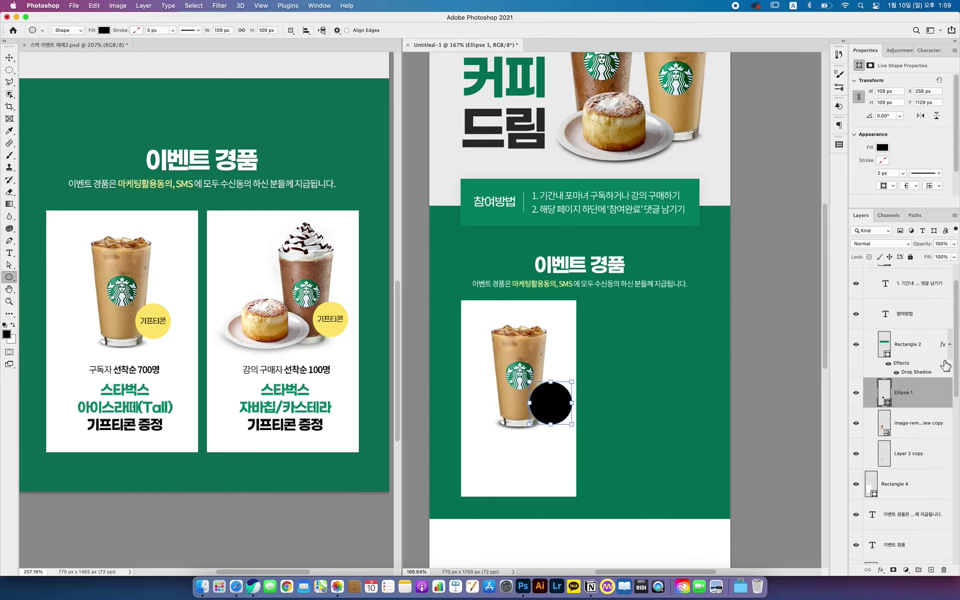
{"action": "double_click", "coordinate": [888, 405]}
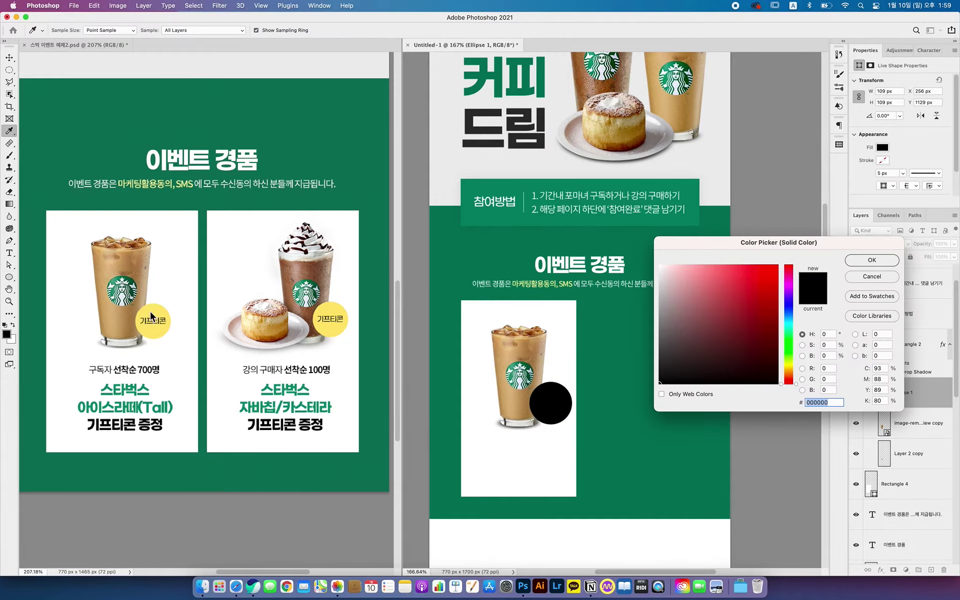
{"action": "key", "text": "Escape"}
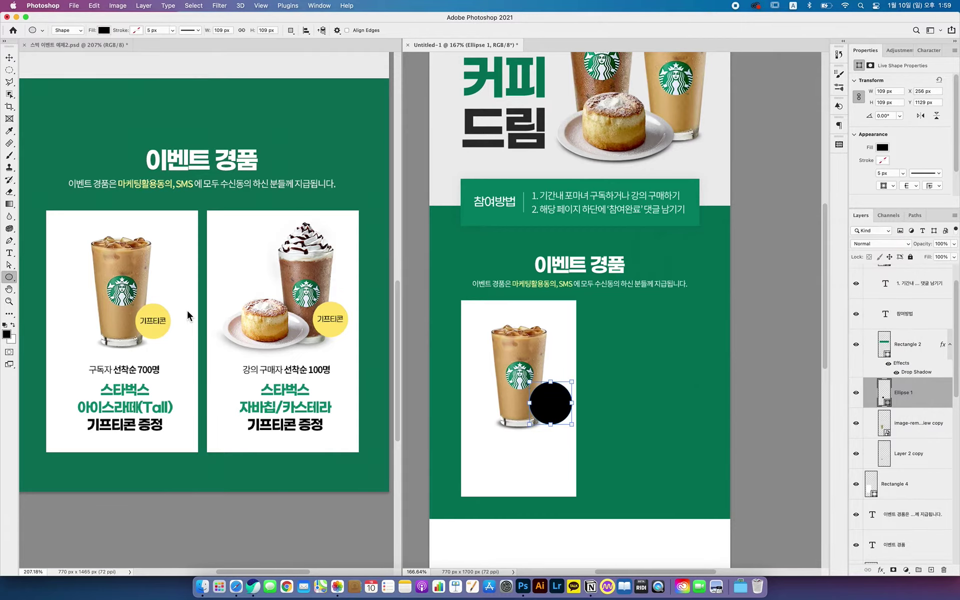
{"action": "double_click", "coordinate": [888, 399]}
{"action": "left_click", "coordinate": [161, 312]}
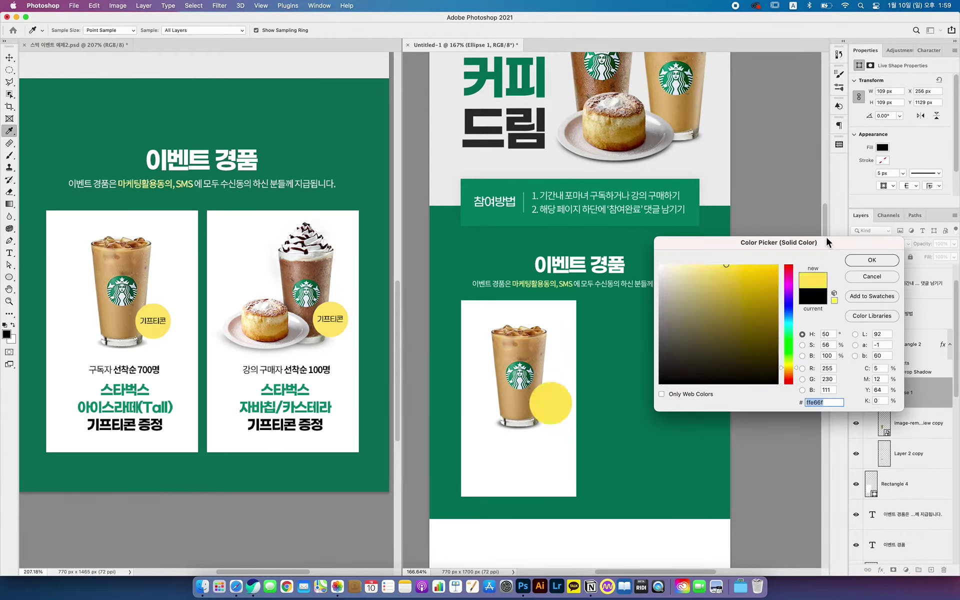
{"action": "left_click", "coordinate": [872, 260]}
- Shrink the yellow badge circle to about 87 px wide, overlapping the latte cup's lower right side
{"action": "left_click", "coordinate": [9, 58]}
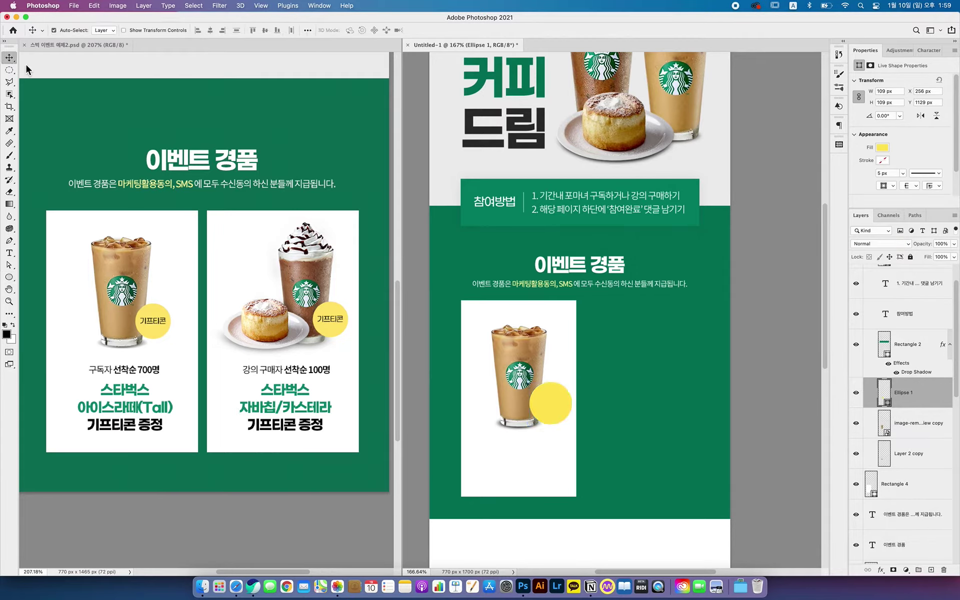
{"action": "scroll", "coordinate": [935, 463], "scroll_direction": "up", "scroll_amount": 3}
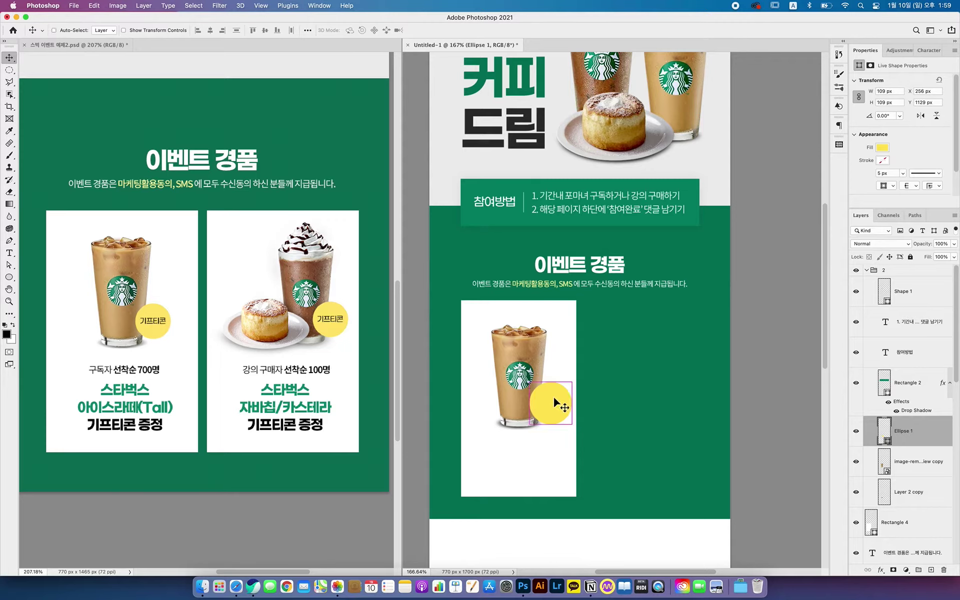
{"action": "key", "text": "super+y"}
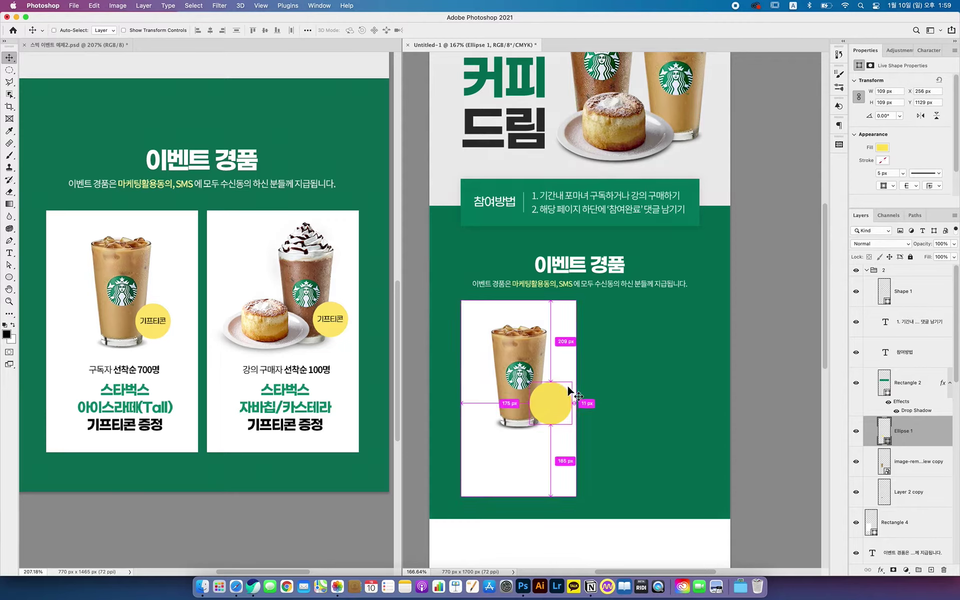
{"action": "key", "text": "super+t"}
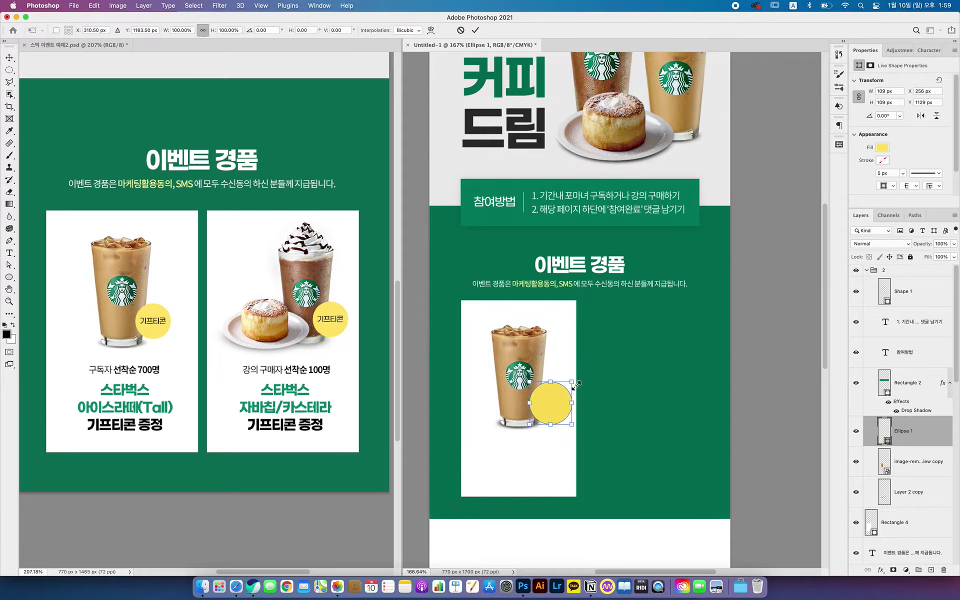
{"action": "left_click_drag", "start_coordinate": [575, 384], "coordinate": [549, 402]}
{"action": "key", "text": "Return"}
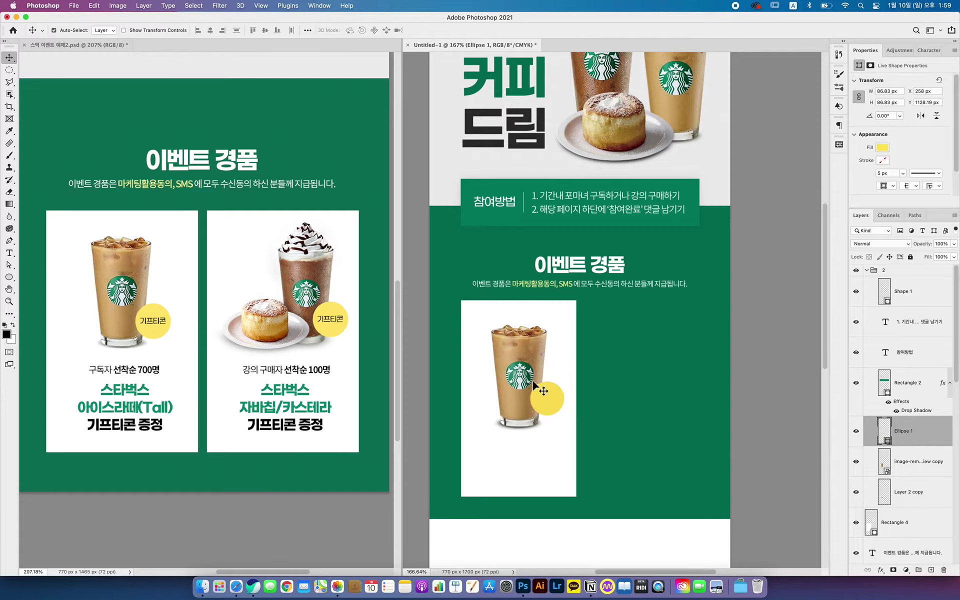
- Nudge the yellow circle, latte cup and shadow together 3 px left and 10 px up, and turn off colour proofing
{"action": "left_click", "coordinate": [934, 462], "text": "shift"}
{"action": "left_click", "coordinate": [930, 501], "text": "shift"}
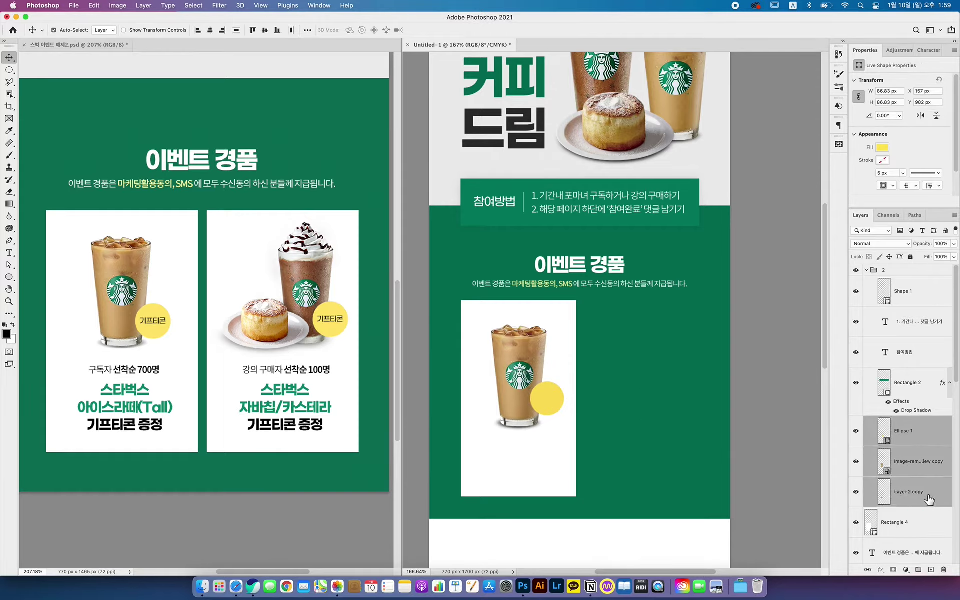
{"action": "key", "text": "Left"}
{"action": "key", "text": "Left"}
{"action": "key", "text": "Left"}
{"action": "key", "text": "Up"}
{"action": "key", "text": "Up"}
{"action": "key", "text": "Up"}
{"action": "key", "text": "Up"}
{"action": "key", "text": "Up"}
{"action": "key", "text": "Up"}
{"action": "key", "text": "Up"}
{"action": "key", "text": "Up"}
{"action": "key", "text": "Up"}
{"action": "key", "text": "Up"}
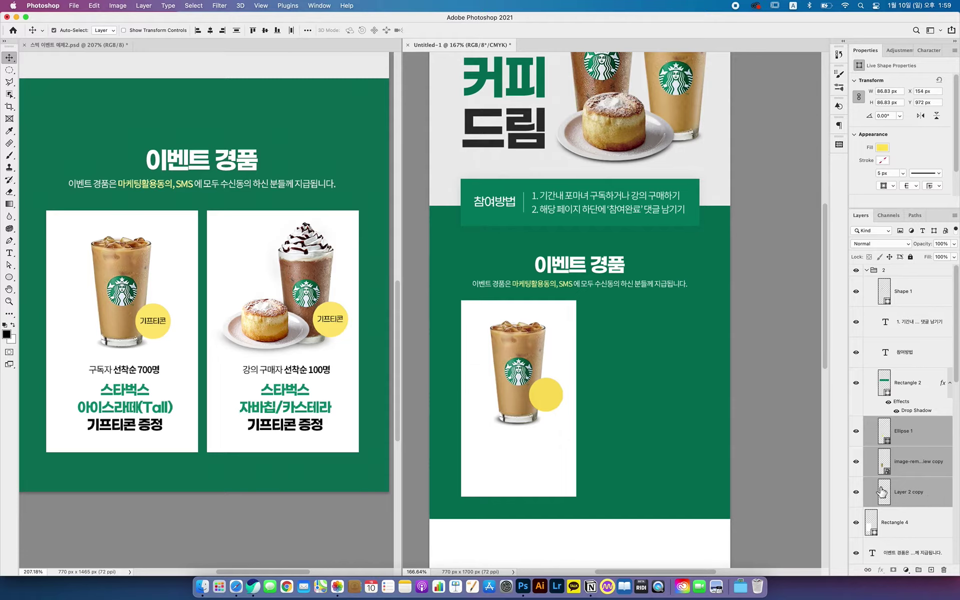
{"action": "left_click", "coordinate": [766, 411]}
{"action": "key", "text": "super+y"}
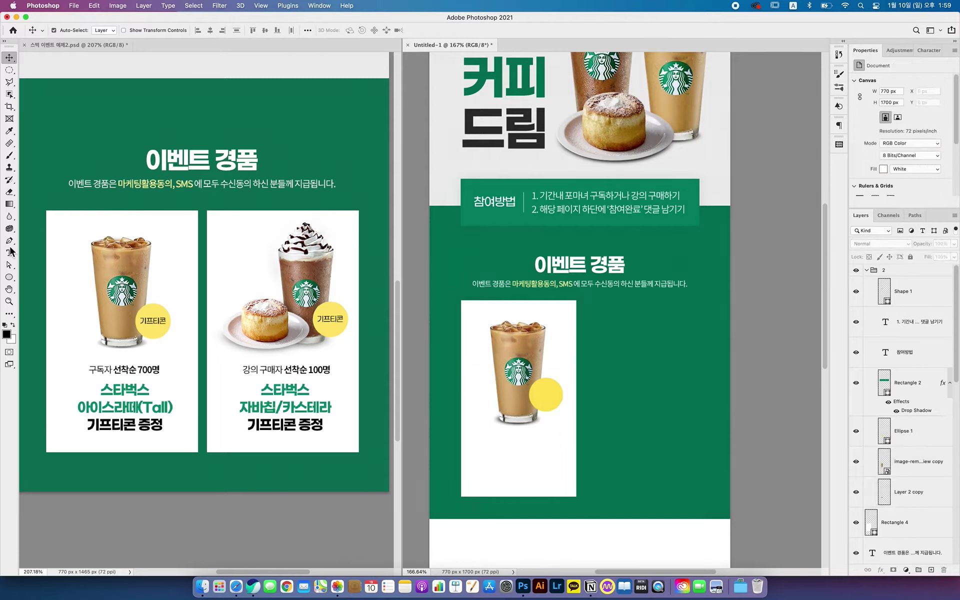
- Copy the badge label 기프티콘 from the reference document onto the yellow circle and centre it there
{"action": "double_click", "coordinate": [160, 326]}
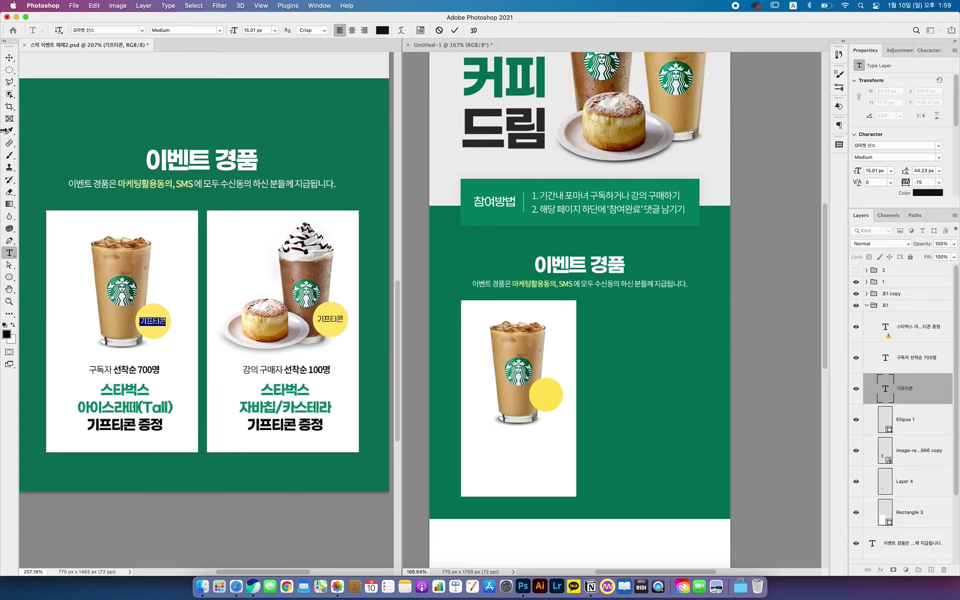
{"action": "left_click", "coordinate": [9, 58]}
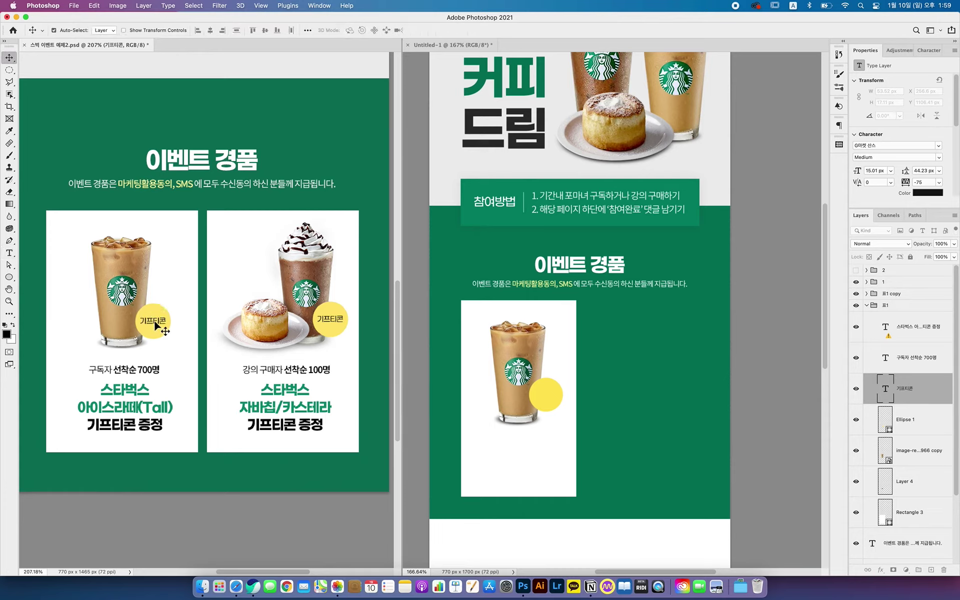
{"action": "left_click_drag", "start_coordinate": [152, 323], "coordinate": [547, 412]}
{"action": "left_click_drag", "start_coordinate": [550, 409], "coordinate": [560, 400]}
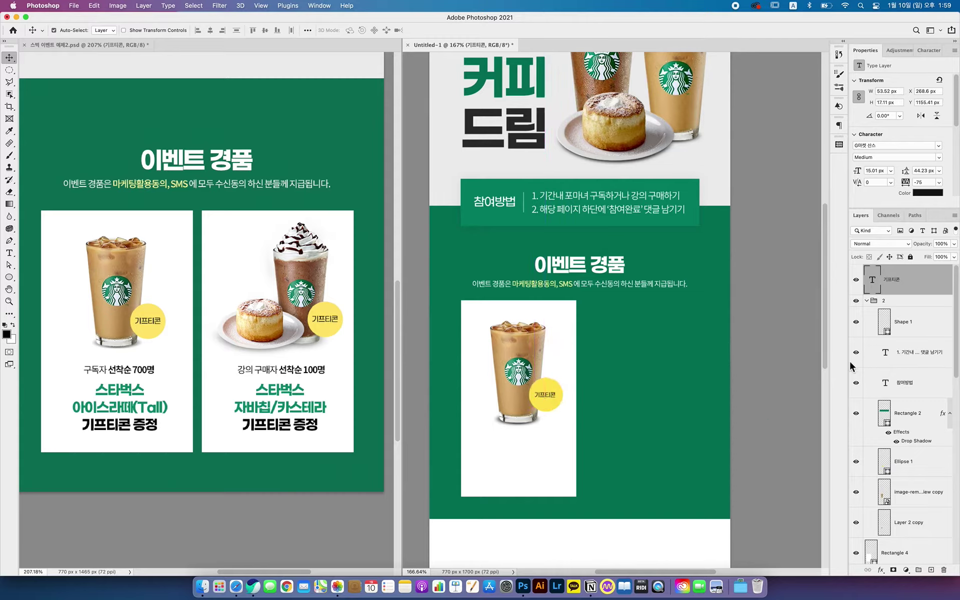
{"action": "key", "text": "Up"}
{"action": "left_click", "coordinate": [140, 390]}
{"action": "left_click", "coordinate": [139, 393], "text": "shift"}
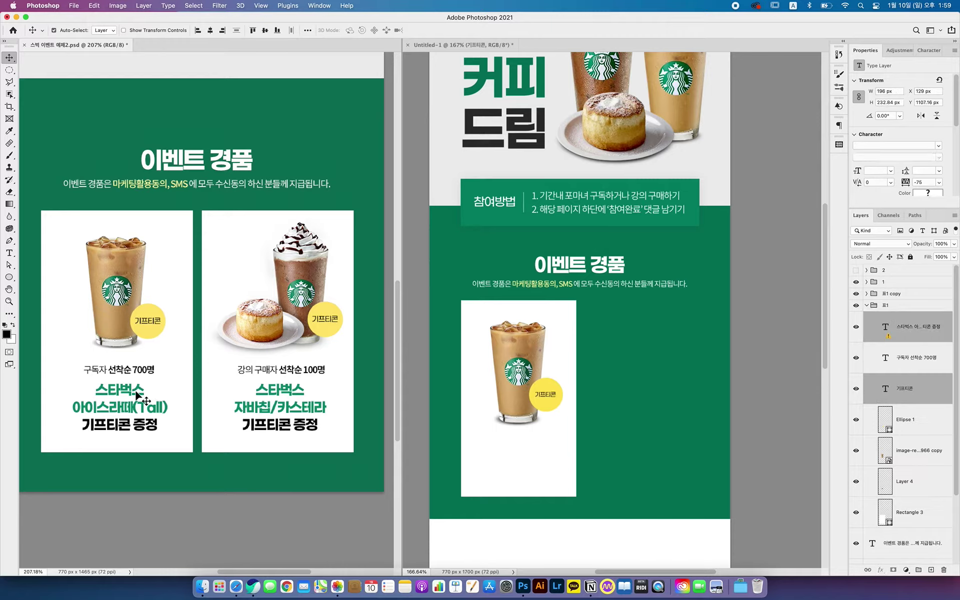
{"action": "left_click_drag", "start_coordinate": [139, 393], "coordinate": [559, 445]}
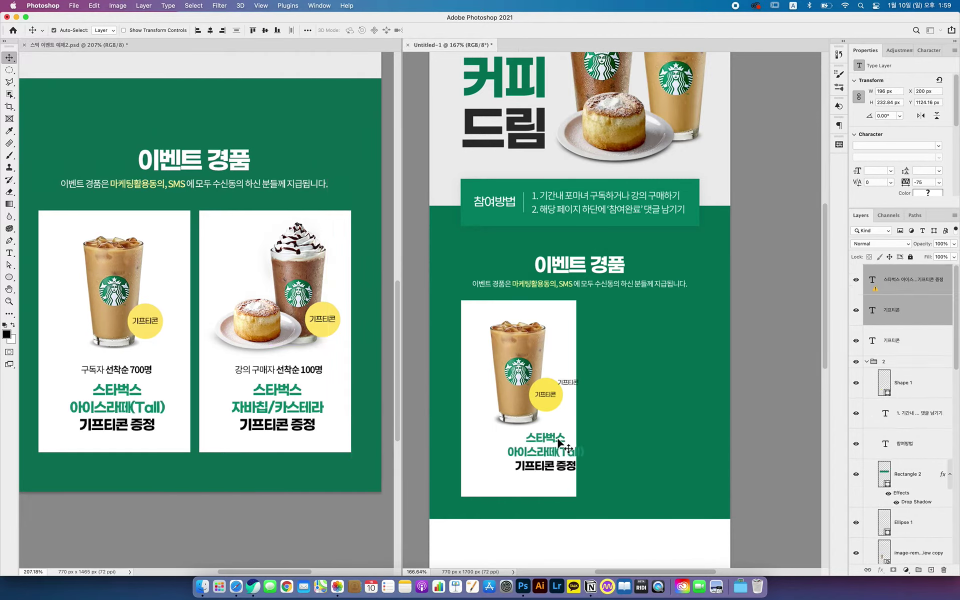
{"action": "key", "text": "ctrl+z"}
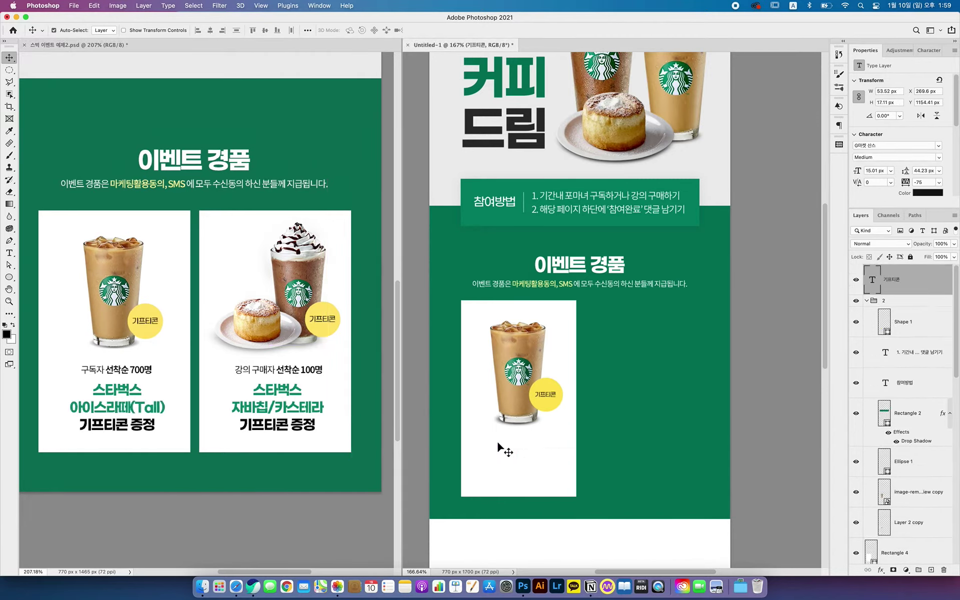
- Copy the lines 구독자 선착순 700명 and 스타벅스 아이스라떼(Tall) 기프티콘 증정 from the reference document onto the white card beneath the latte
{"action": "left_click", "coordinate": [129, 454]}
{"action": "left_click", "coordinate": [135, 443]}
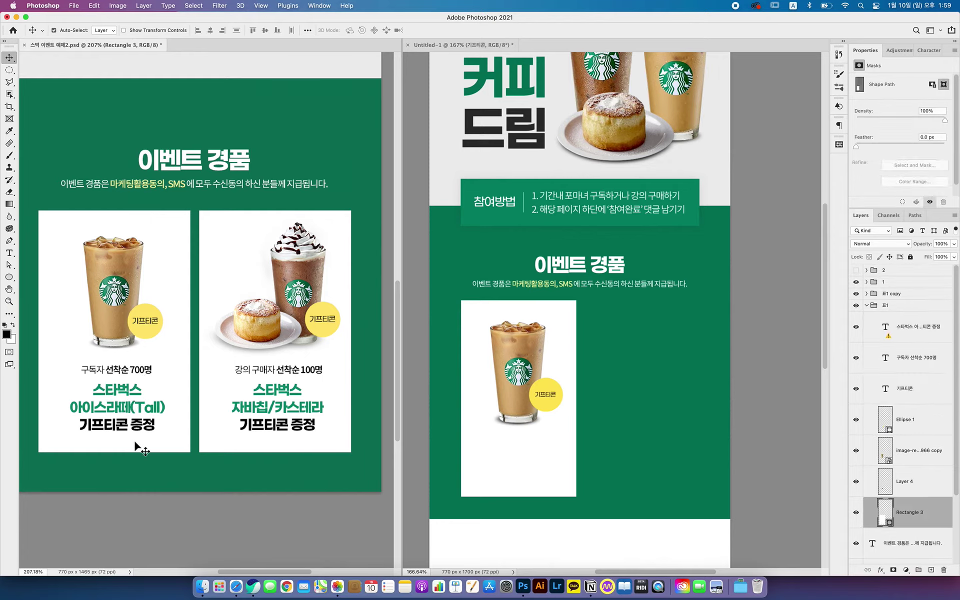
{"action": "left_click", "coordinate": [129, 390]}
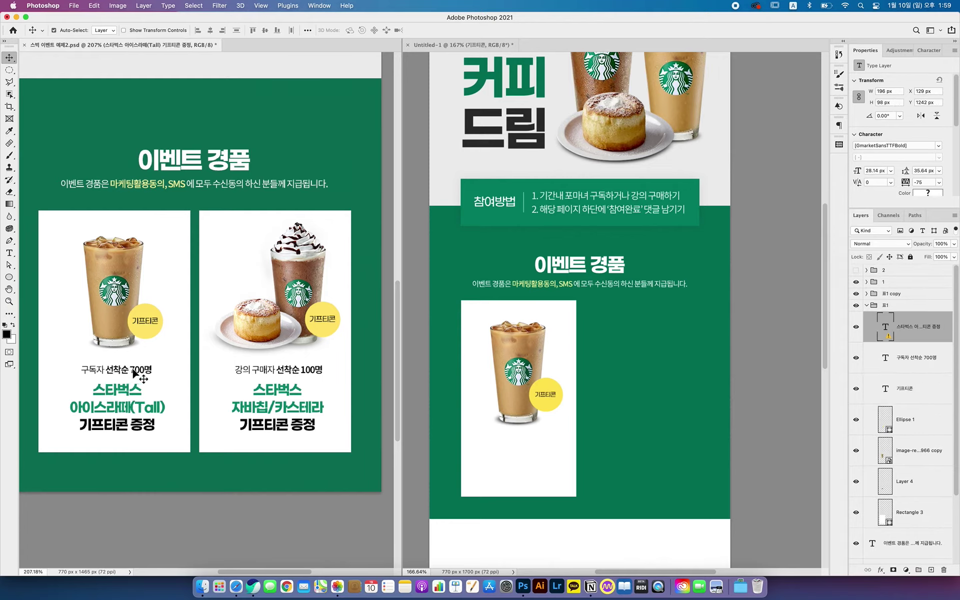
{"action": "left_click", "coordinate": [134, 372], "text": "shift"}
{"action": "left_click_drag", "start_coordinate": [134, 373], "coordinate": [538, 447]}
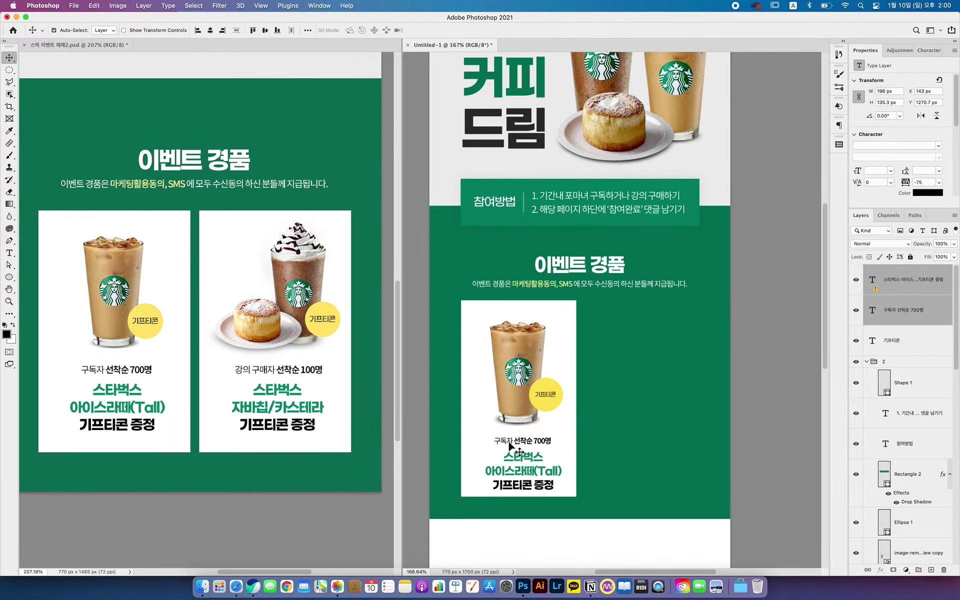
{"action": "left_click", "coordinate": [9, 254]}
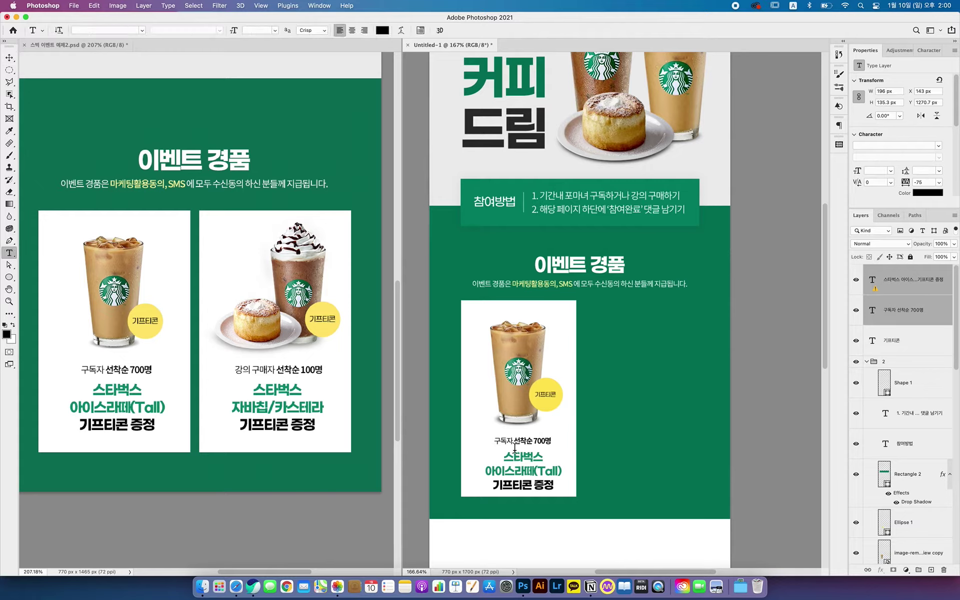
{"action": "left_click_drag", "start_coordinate": [521, 467], "coordinate": [560, 483]}
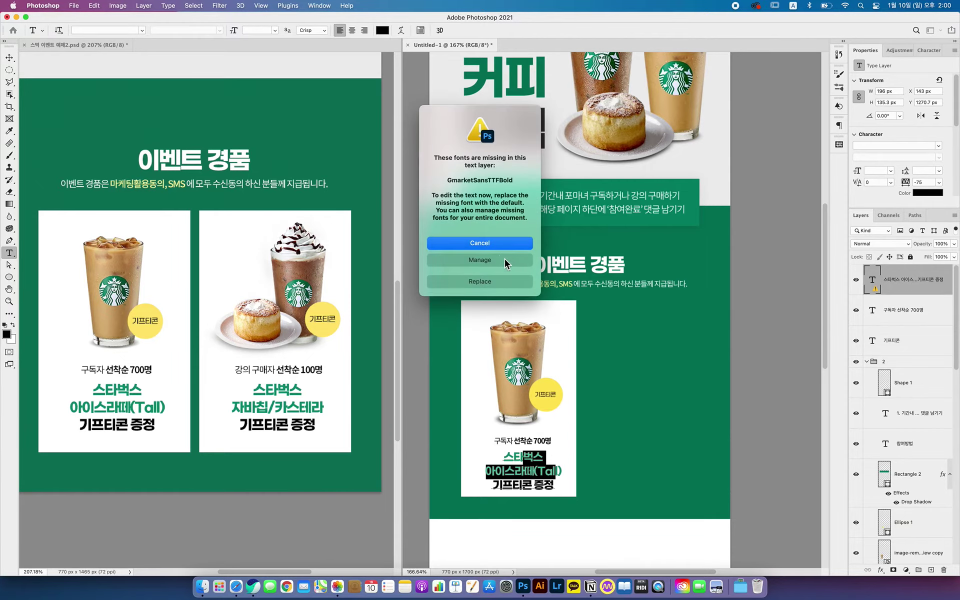
{"action": "left_click", "coordinate": [494, 247]}
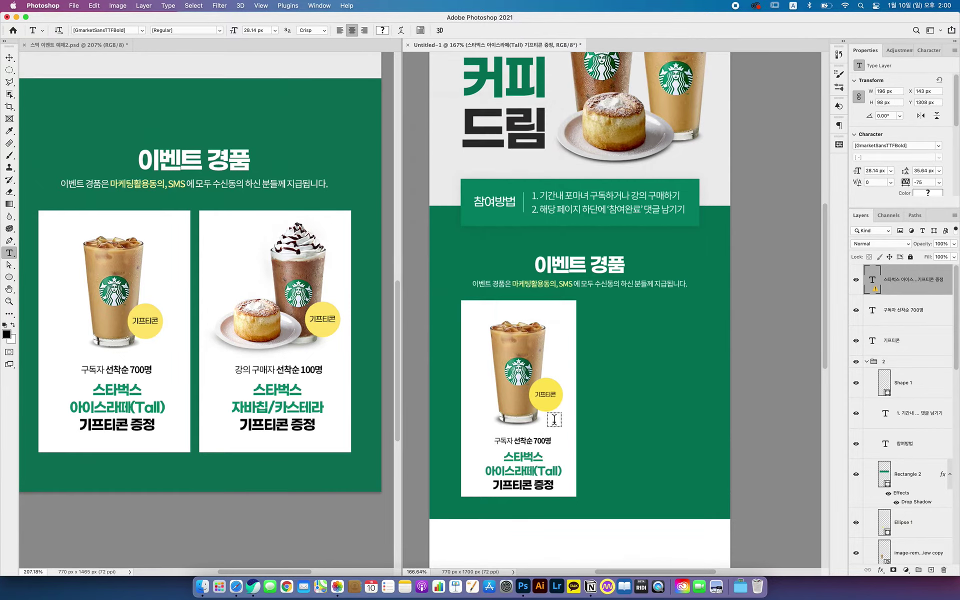
{"action": "left_click", "coordinate": [529, 445]}
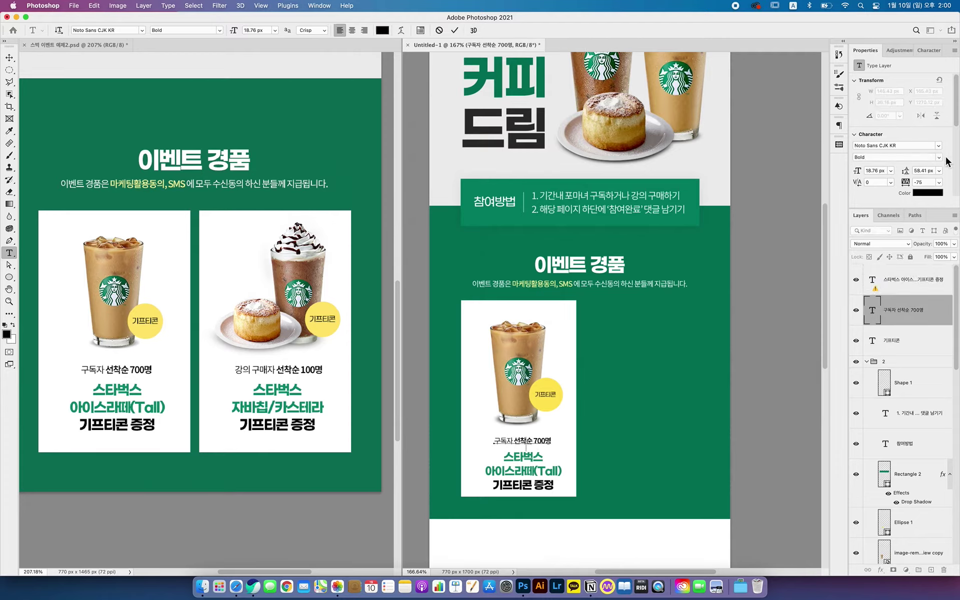
{"action": "left_click", "coordinate": [9, 57]}
- Dock the working document Untitled-1 as a tab beside the reference document
{"action": "left_click_drag", "start_coordinate": [564, 438], "coordinate": [561, 305]}
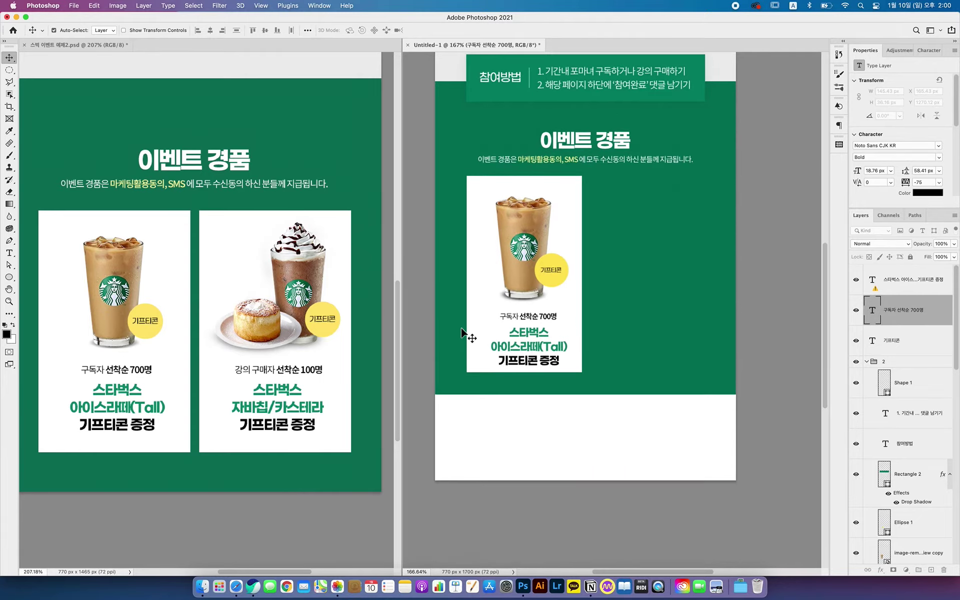
{"action": "left_click_drag", "start_coordinate": [426, 47], "coordinate": [261, 43]}
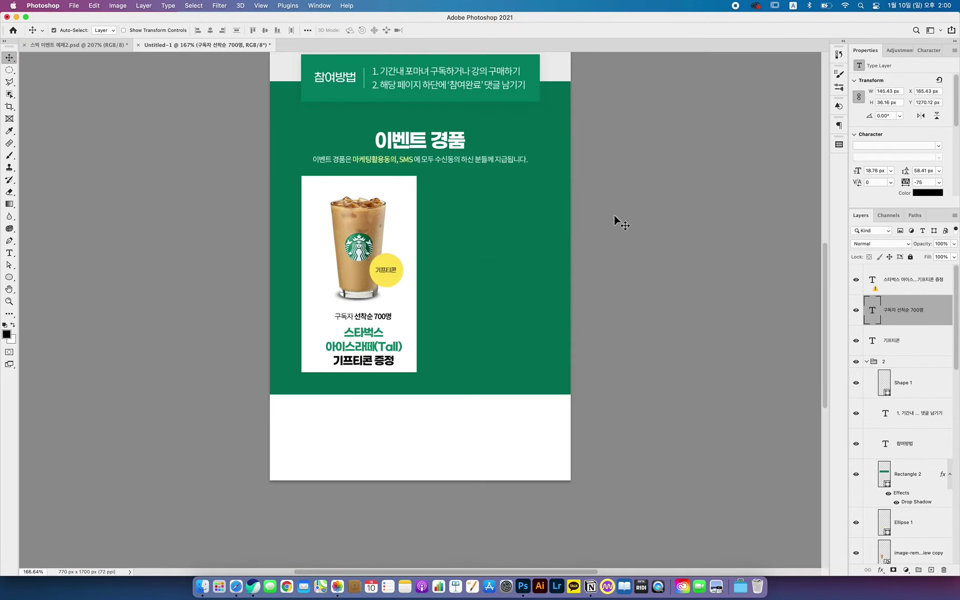
{"action": "scroll", "coordinate": [614, 215], "scroll_direction": "up", "scroll_amount": 5}
{"action": "scroll", "coordinate": [583, 229], "scroll_direction": "down", "scroll_amount": 4}
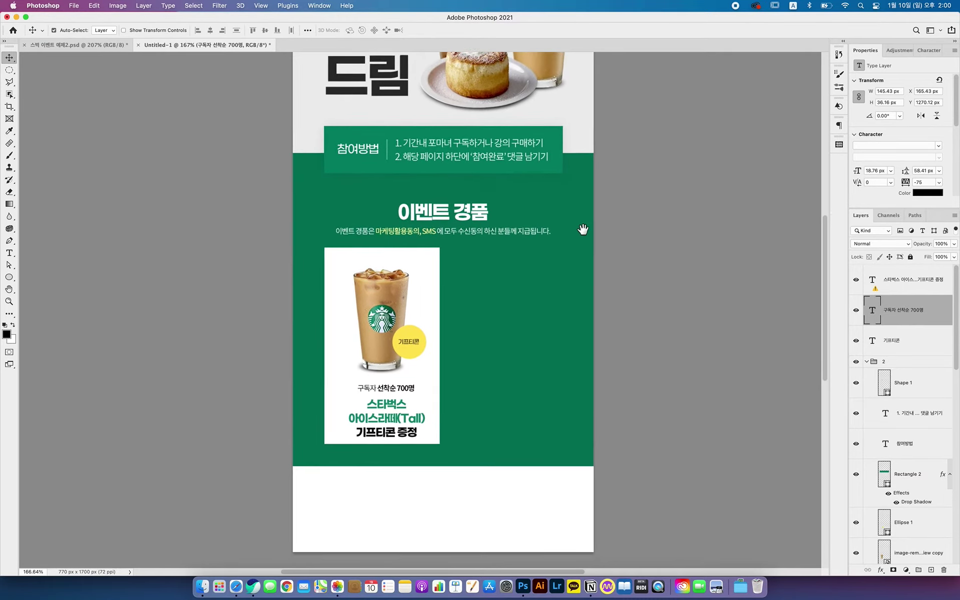
{"action": "scroll", "coordinate": [583, 229], "scroll_direction": "down", "scroll_amount": 2}
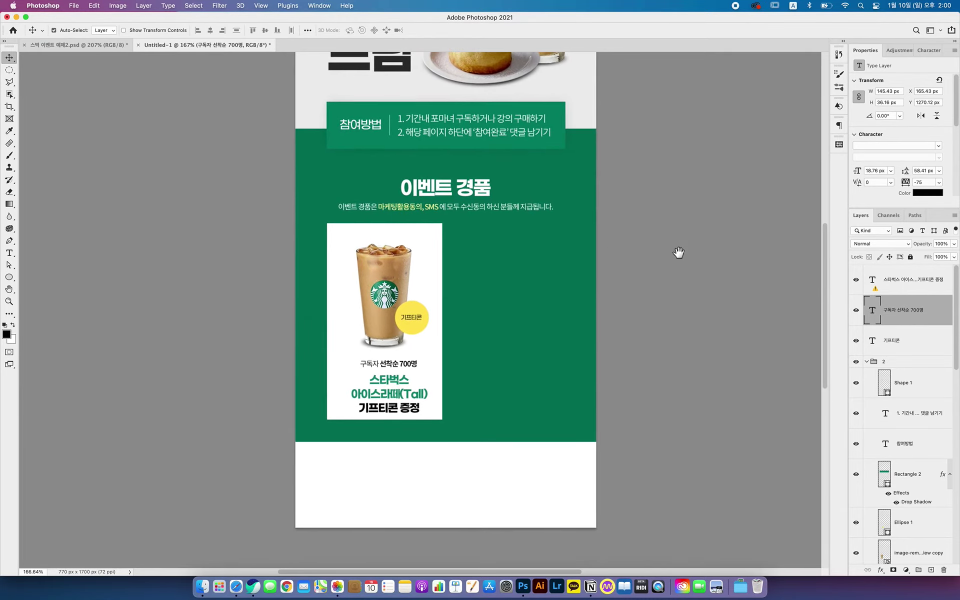
- Extend the white card's lower edge downward, making the card 545 px tall
{"action": "left_click", "coordinate": [436, 419]}
{"action": "key", "text": "ctrl+t"}
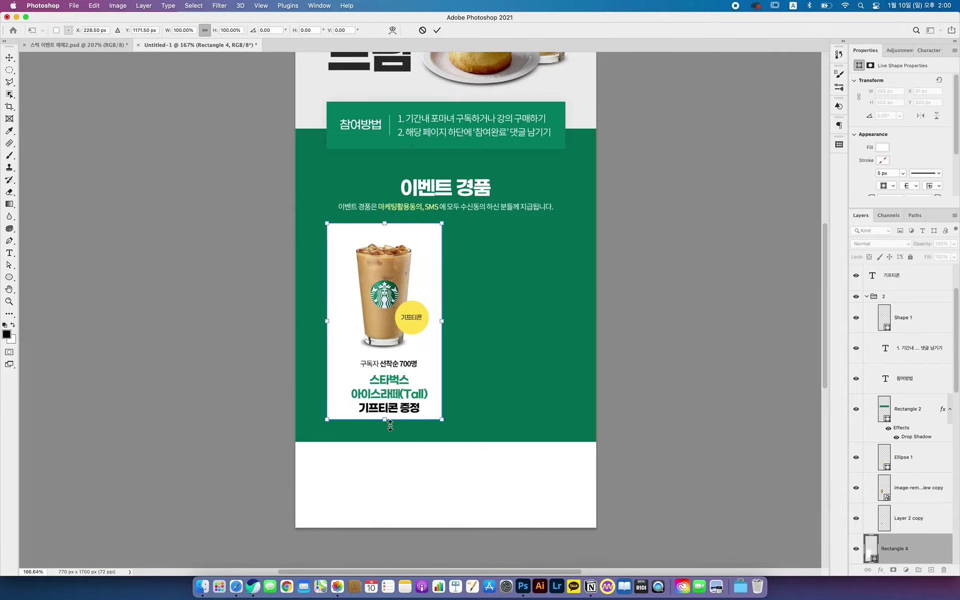
{"action": "mouse_move", "coordinate": [390, 425]}
{"action": "left_mouse_down"}
{"action": "mouse_move", "coordinate": [386, 450]}
{"action": "mouse_move", "coordinate": [385, 426]}
{"action": "left_mouse_up"}
{"action": "mouse_move", "coordinate": [385, 420]}
{"action": "left_mouse_down"}
{"action": "mouse_move", "coordinate": [382, 440]}
{"action": "mouse_move", "coordinate": [392, 436]}
{"action": "left_mouse_up"}
{"action": "key", "text": "Return"}
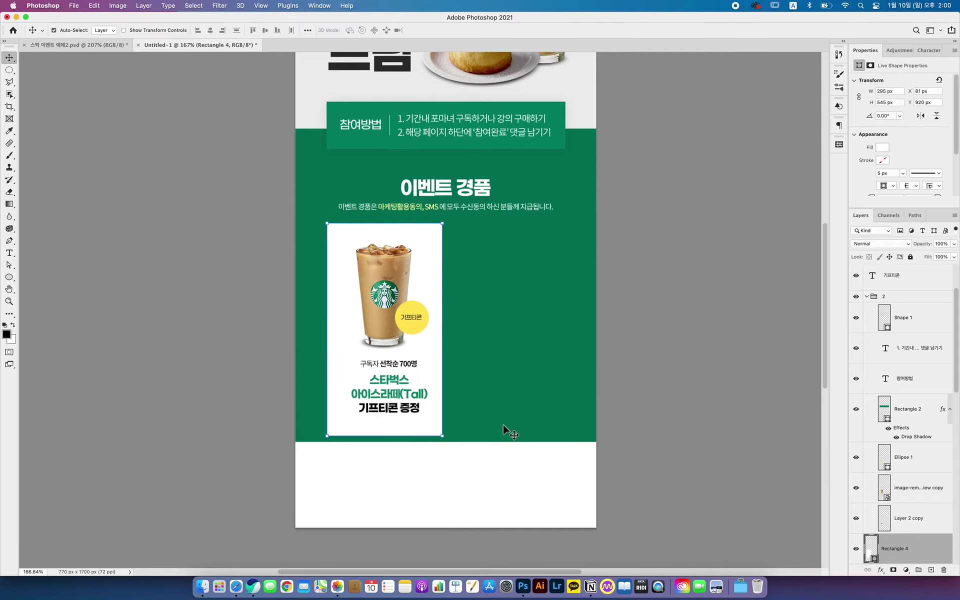
- Stretch the green background rectangle's lower edge down past the end of the page, and deselect it
{"action": "left_click", "coordinate": [503, 424], "text": "super"}
{"action": "left_click", "coordinate": [500, 223]}
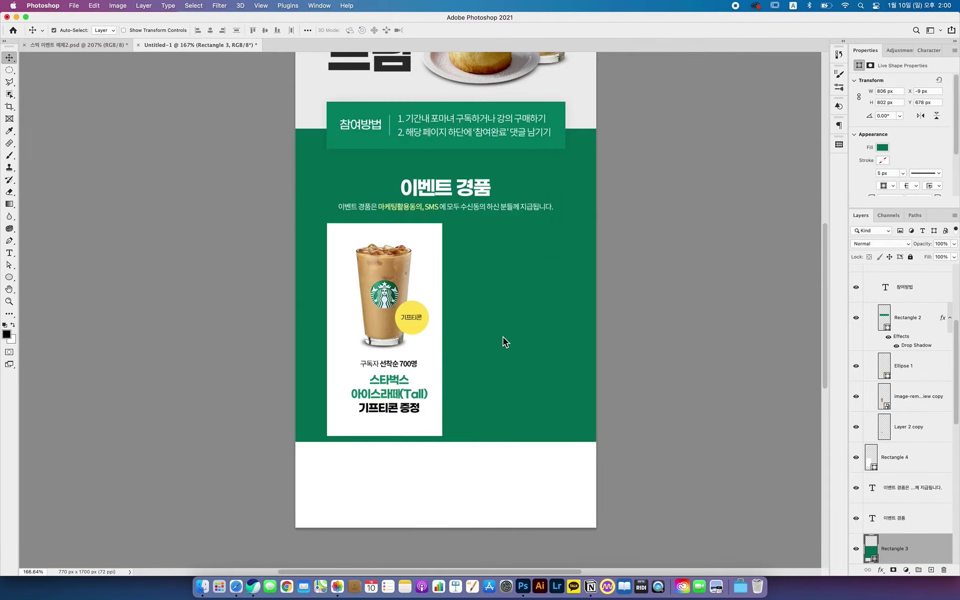
{"action": "scroll", "coordinate": [861, 434], "scroll_direction": "down", "scroll_amount": 2}
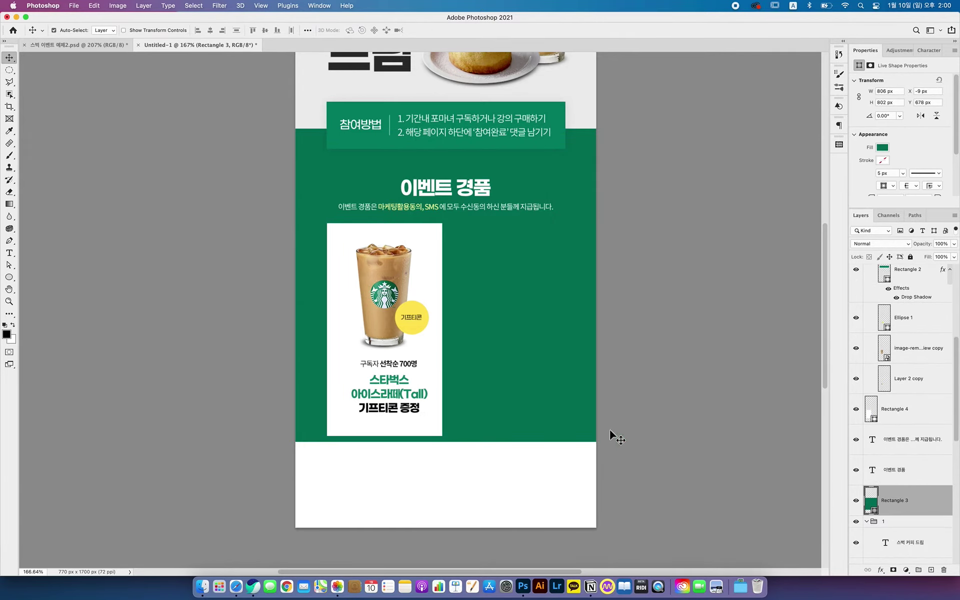
{"action": "key", "text": "super+t"}
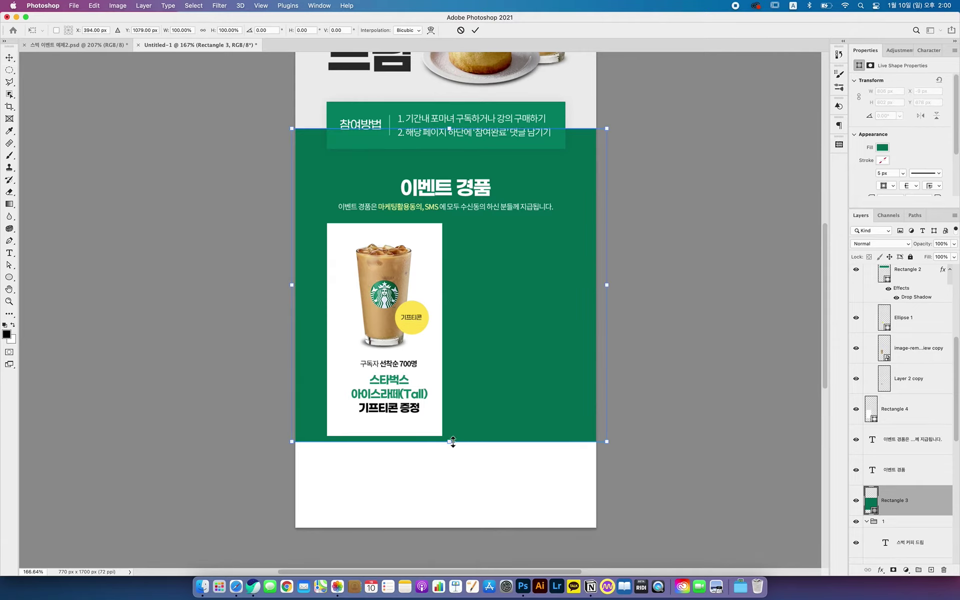
{"action": "left_click_drag", "start_coordinate": [453, 442], "coordinate": [451, 538]}
{"action": "key", "text": "Return"}
{"action": "left_click", "coordinate": [627, 325]}
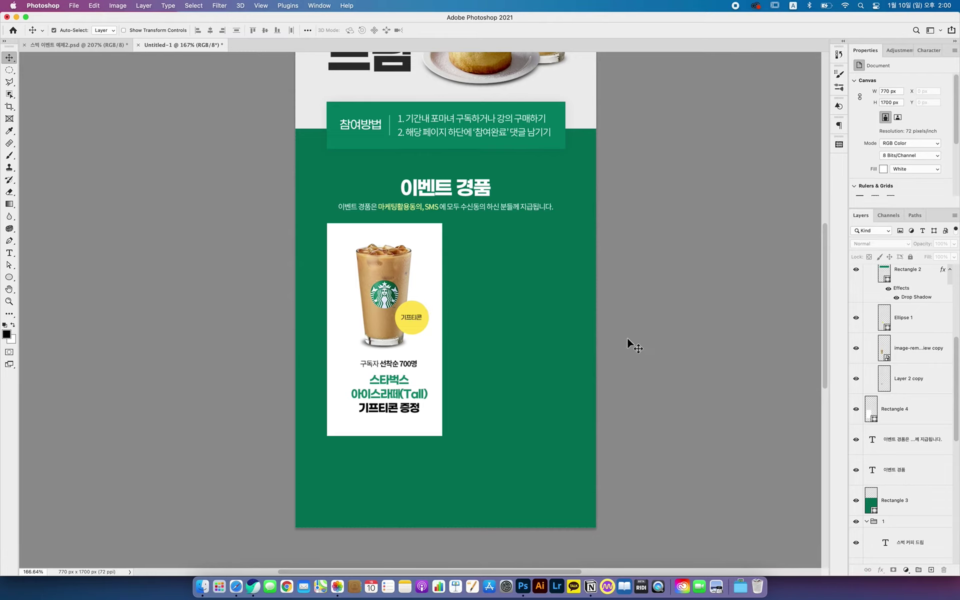
- Toggle the visibility of the two prize text layers and the white card to check which layer is which
{"action": "left_click", "coordinate": [421, 397]}
{"action": "left_click", "coordinate": [400, 367], "text": "shift"}
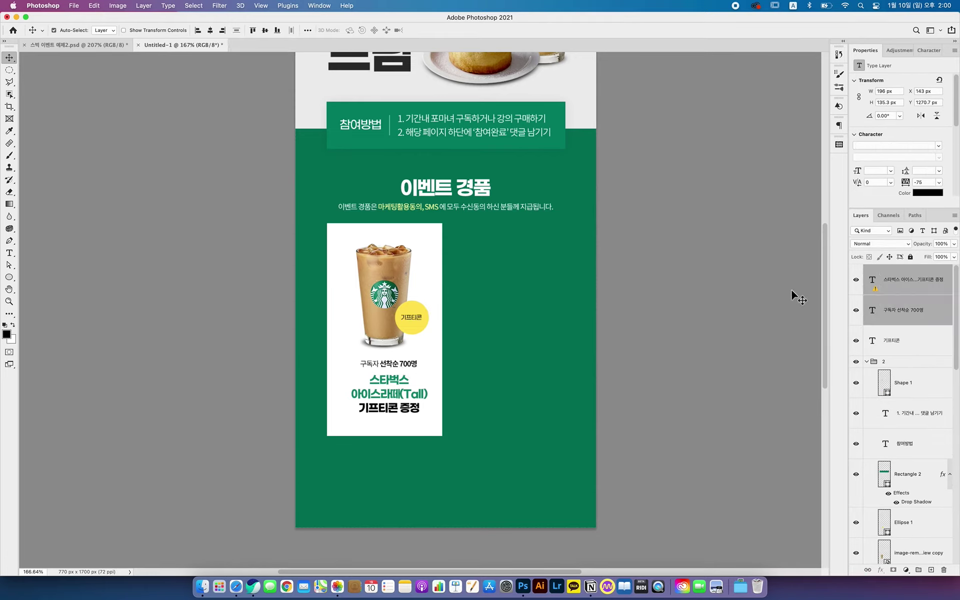
{"action": "left_click", "coordinate": [856, 310]}
{"action": "left_click", "coordinate": [856, 280]}
{"action": "left_click", "coordinate": [856, 311]}
{"action": "left_click", "coordinate": [856, 279]}
{"action": "scroll", "coordinate": [895, 400], "scroll_direction": "down", "scroll_amount": 5}
{"action": "left_click", "coordinate": [856, 467]}
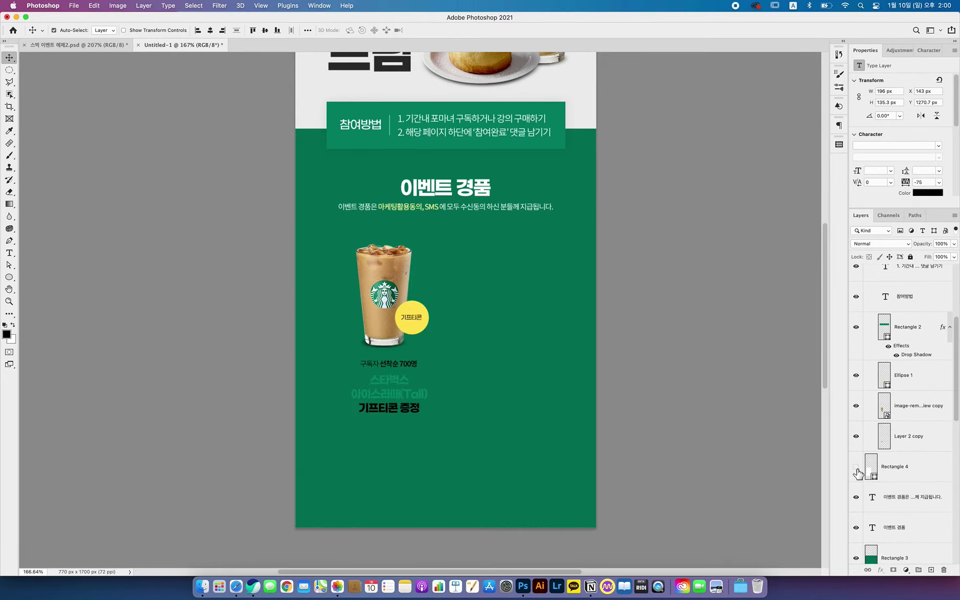
{"action": "left_click", "coordinate": [856, 466]}
{"action": "left_click", "coordinate": [870, 473]}
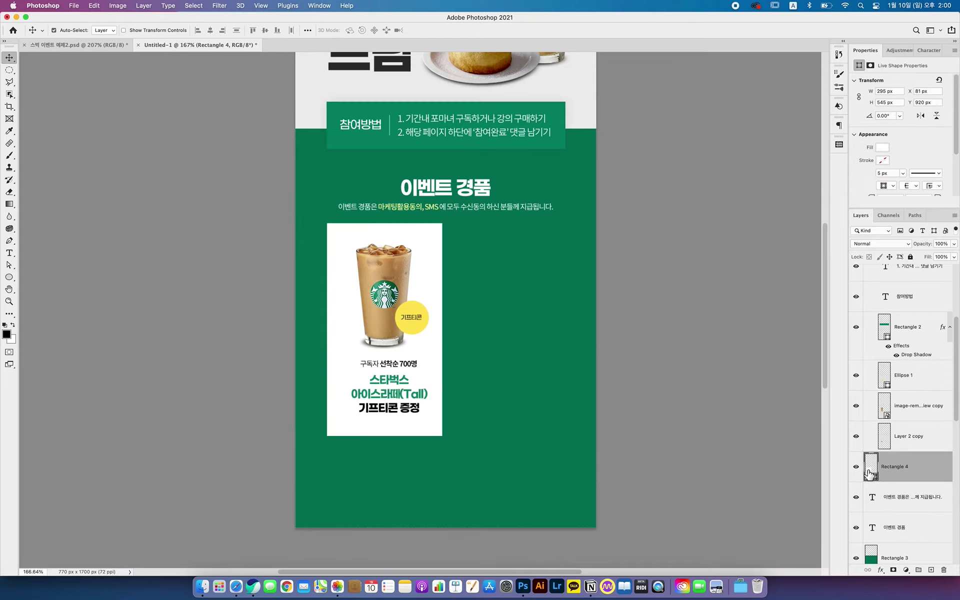
{"action": "left_click", "coordinate": [857, 468]}
{"action": "left_click", "coordinate": [857, 467]}
- Centre both prize text layers horizontally on the white card using a selection made from its shape, and clear the selection
{"action": "left_click", "coordinate": [872, 468], "text": "super"}
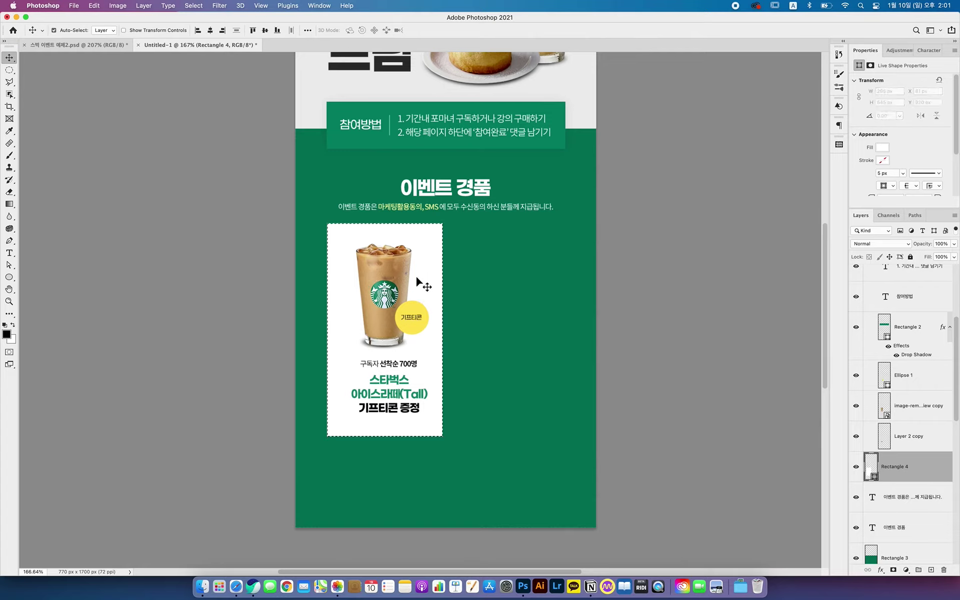
{"action": "scroll", "coordinate": [900, 390], "scroll_direction": "up", "scroll_amount": 3}
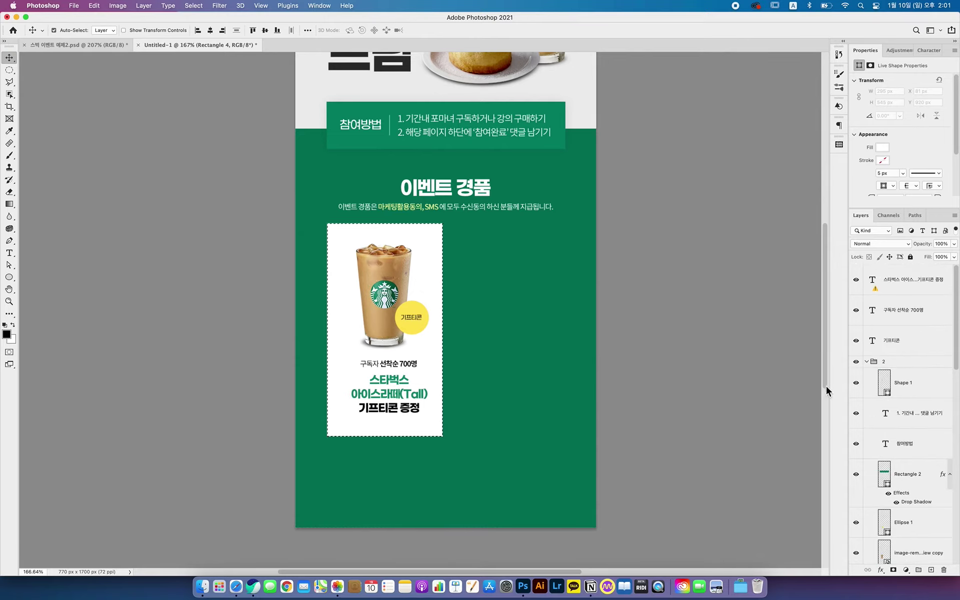
{"action": "left_click", "coordinate": [903, 303]}
{"action": "left_click", "coordinate": [906, 280], "text": "shift"}
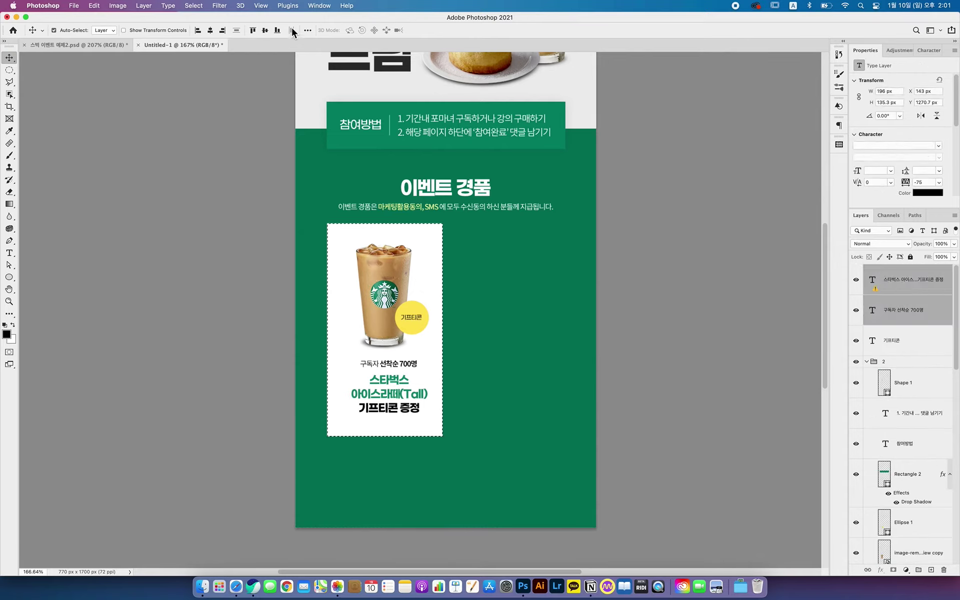
{"action": "left_click", "coordinate": [211, 30]}
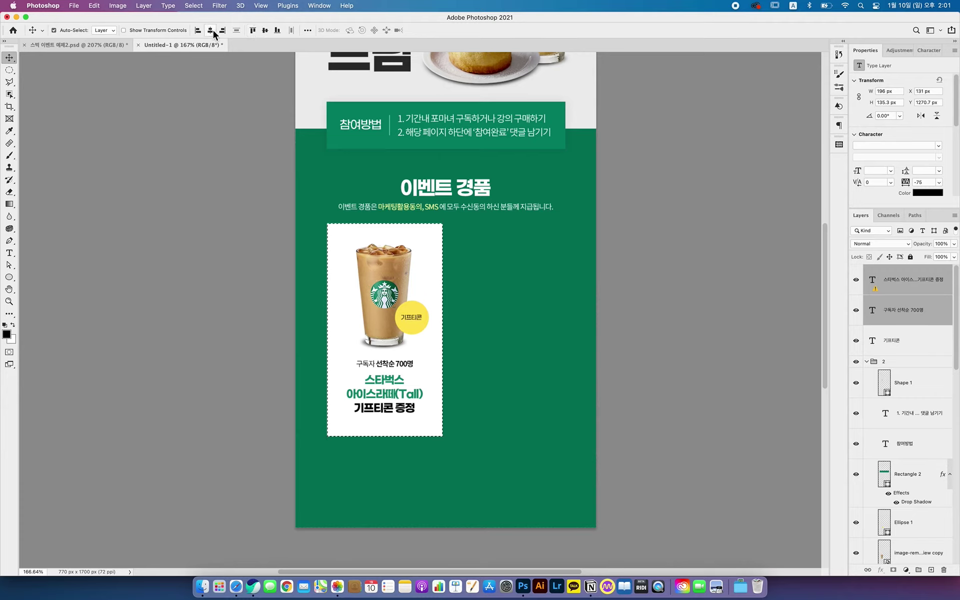
{"action": "key", "text": "super+d"}
{"action": "key", "text": "super"}
- Move the two prize text layers and the badge label into group 2, directly above the yellow circle layer
{"action": "left_click", "coordinate": [909, 345], "text": "shift"}
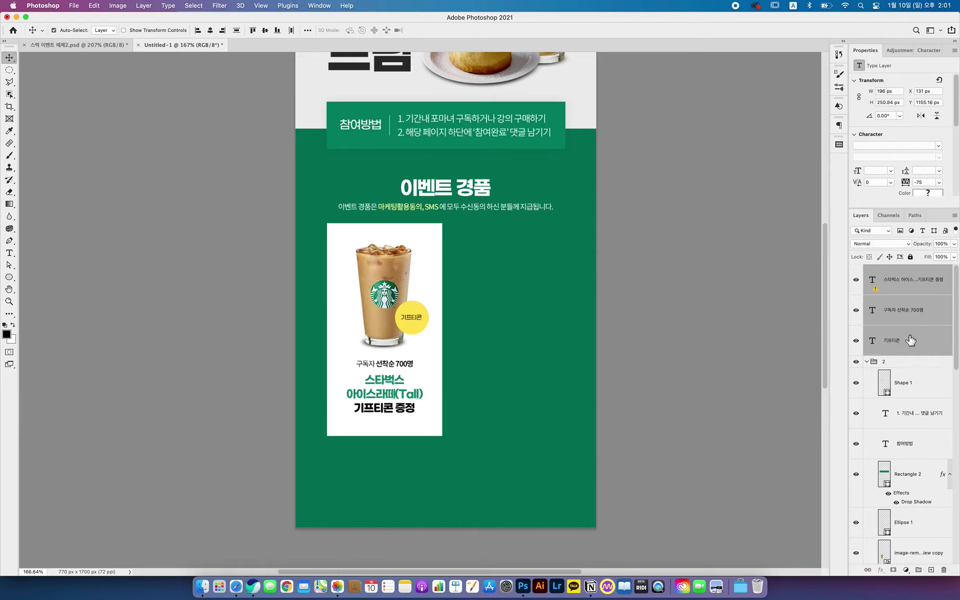
{"action": "left_click_drag", "start_coordinate": [910, 345], "coordinate": [908, 378]}
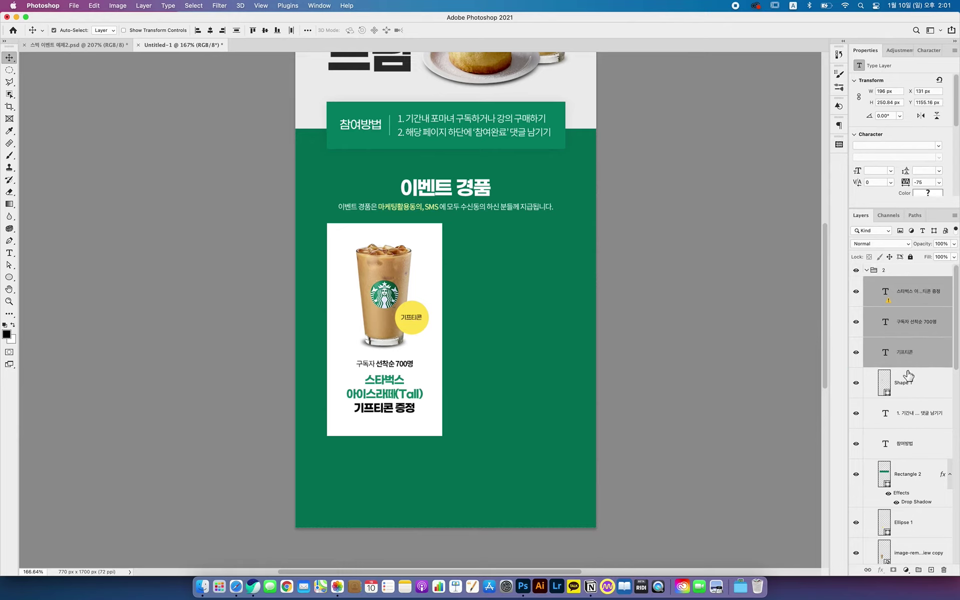
{"action": "scroll", "coordinate": [908, 374], "scroll_direction": "down", "scroll_amount": 2}
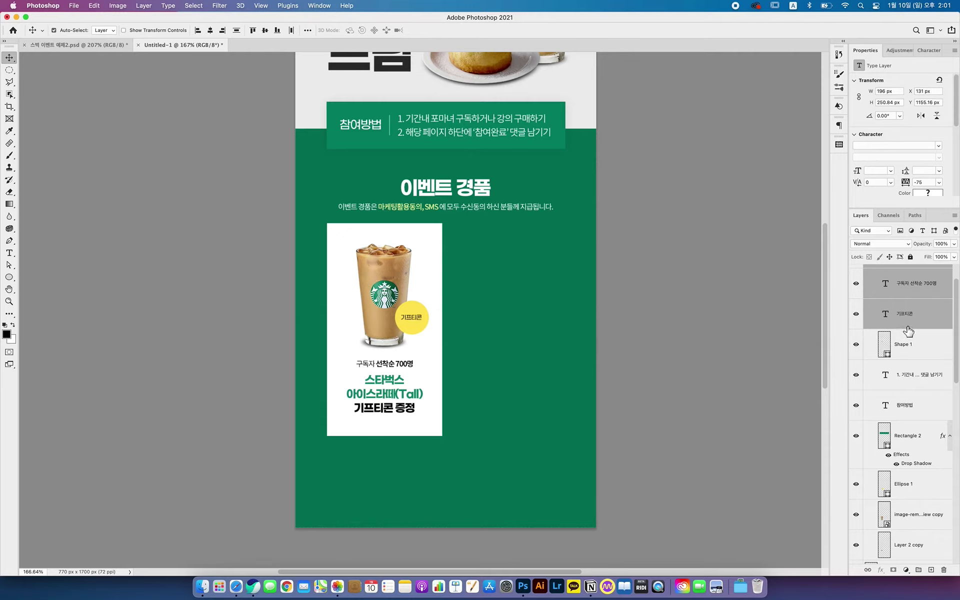
{"action": "left_click_drag", "start_coordinate": [906, 316], "coordinate": [911, 480]}
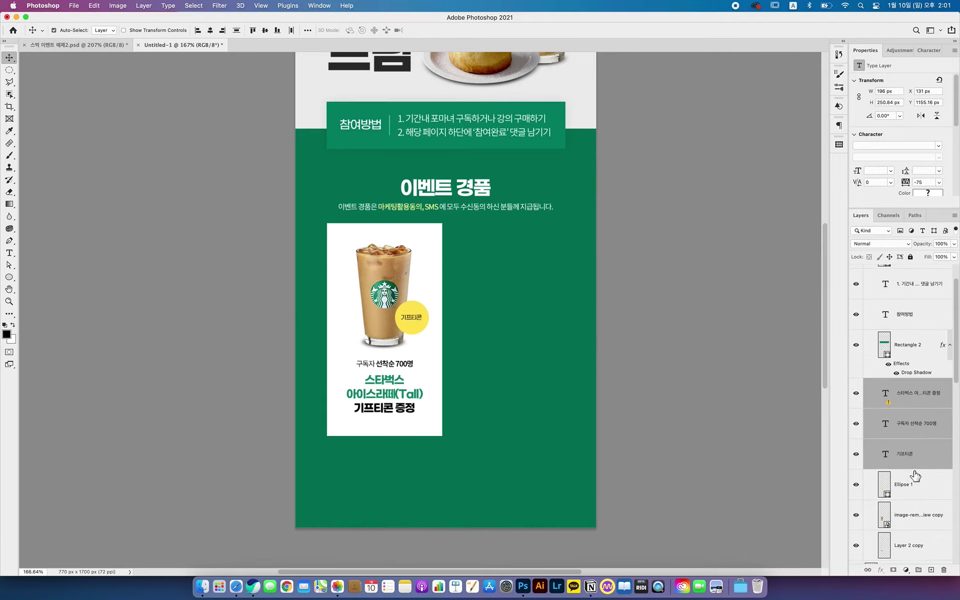
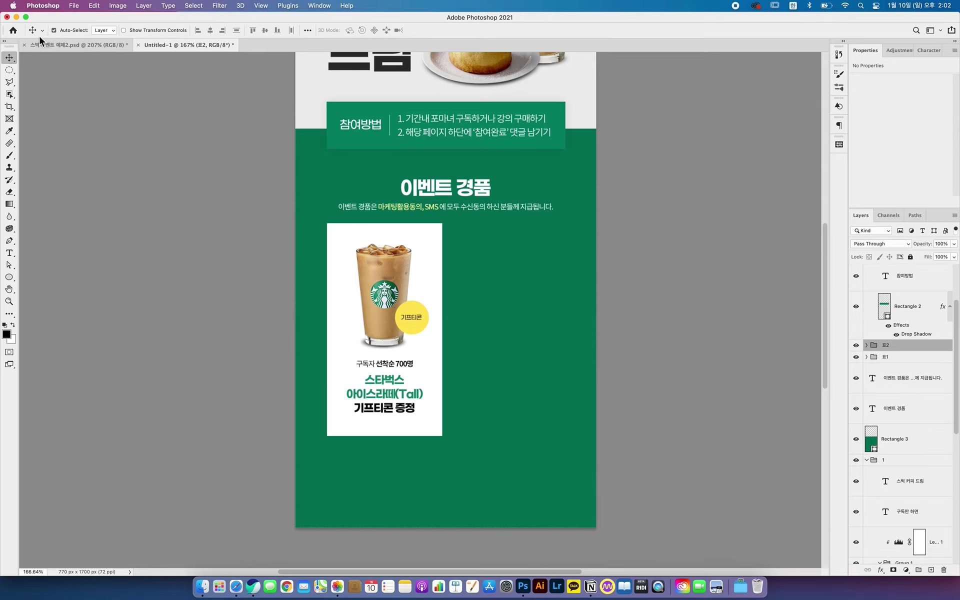
{"action": "left_click", "coordinate": [101, 30]}
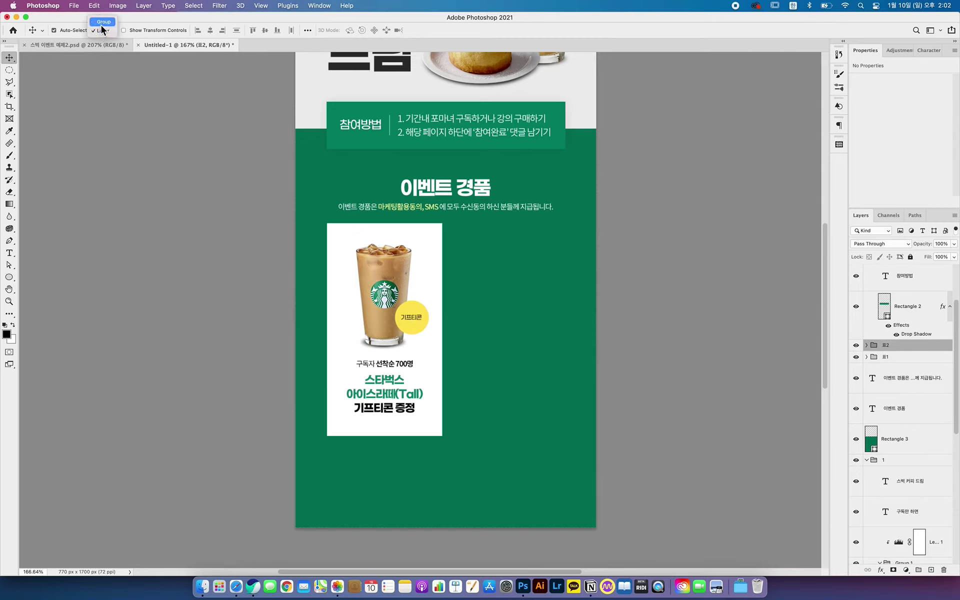
{"action": "left_click", "coordinate": [103, 30]}
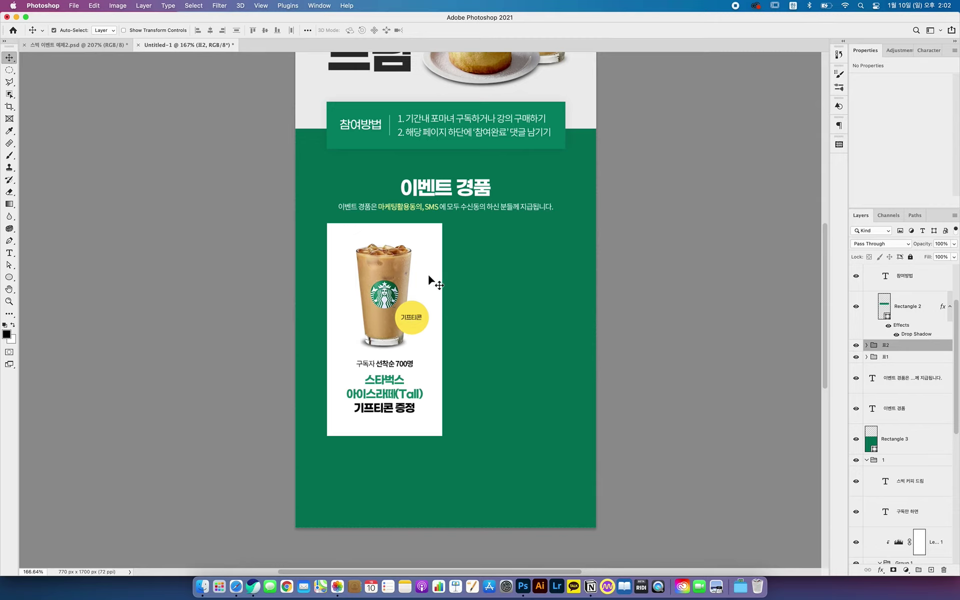
{"action": "left_click_drag", "start_coordinate": [436, 288], "coordinate": [525, 278]}
{"action": "key", "text": "super+z"}
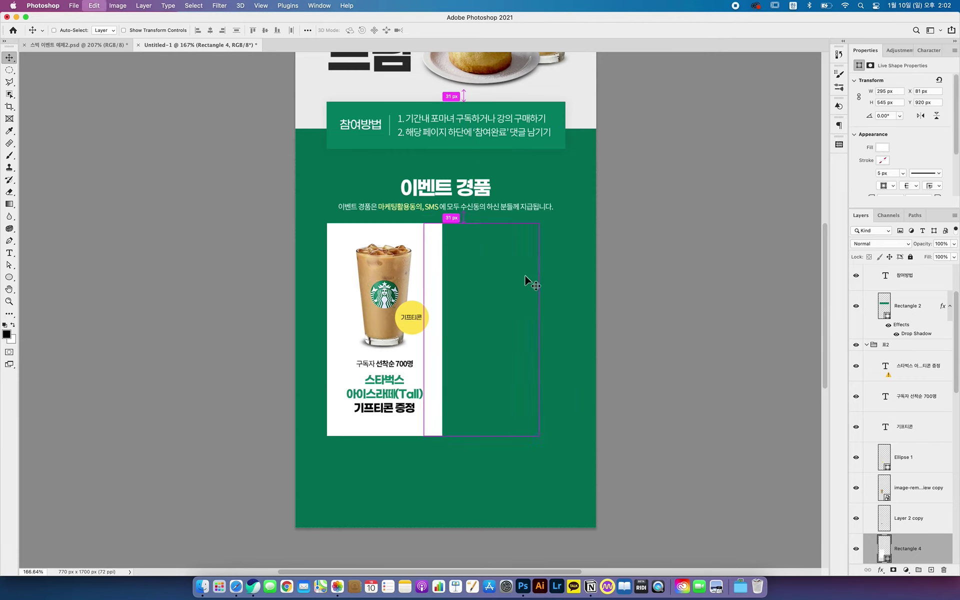
- Set Auto-Select to Group and move the card group 표2 beside the first card, level with it and with a narrow gap between them
{"action": "left_click", "coordinate": [880, 345]}
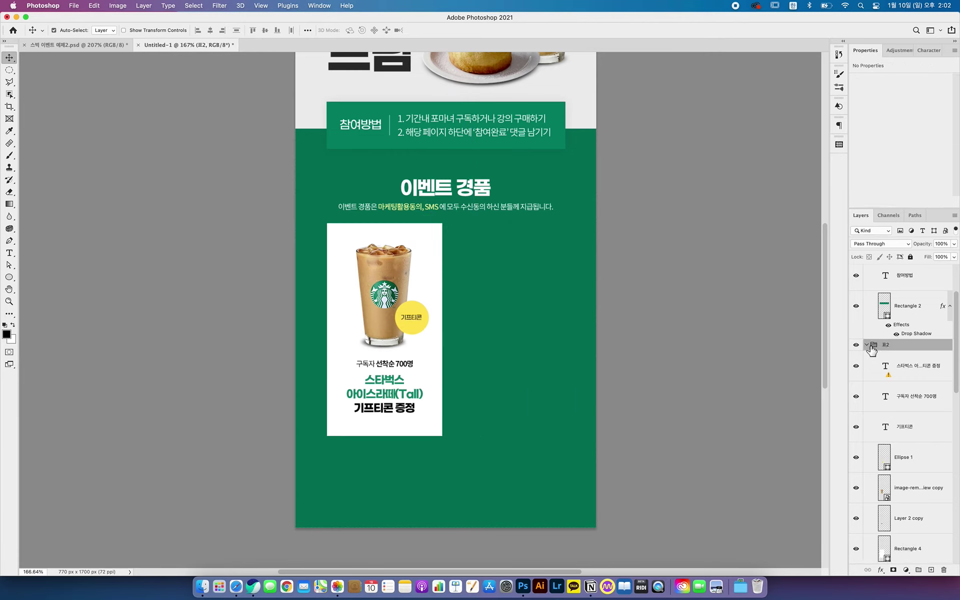
{"action": "left_click", "coordinate": [867, 345]}
{"action": "left_click", "coordinate": [105, 31]}
{"action": "left_click", "coordinate": [105, 23]}
{"action": "left_click_drag", "start_coordinate": [408, 287], "coordinate": [537, 300]}
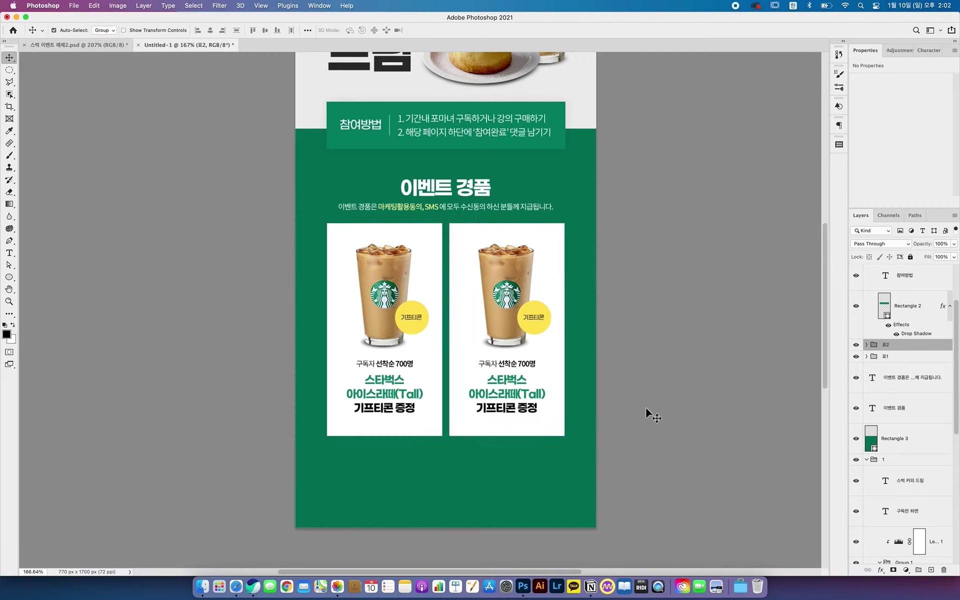
{"action": "scroll", "coordinate": [645, 337], "scroll_direction": "down", "scroll_amount": 2}
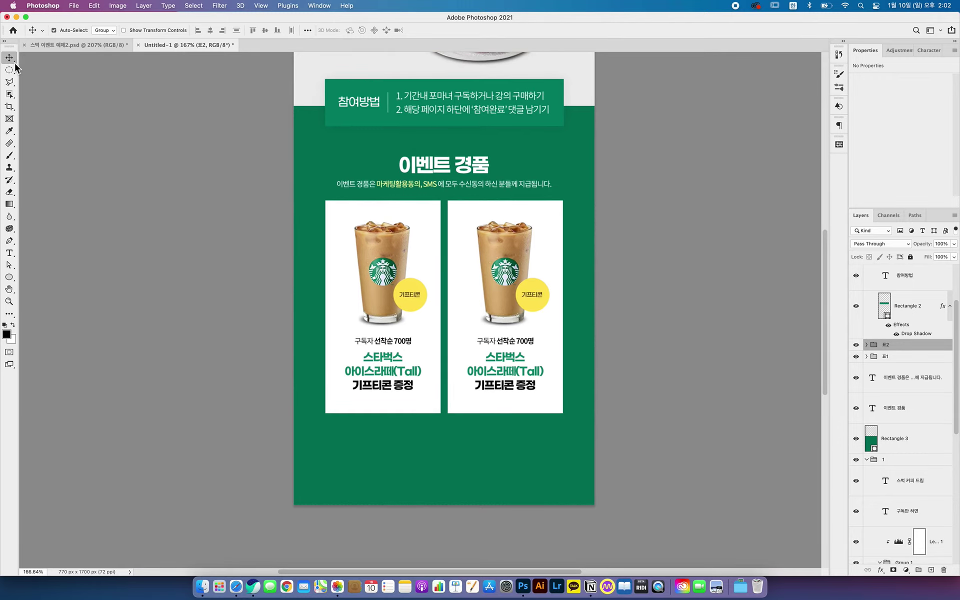
- Change the subscriber count line on the second prize card to 구독자 선착순 800명
{"action": "left_click", "coordinate": [9, 253]}
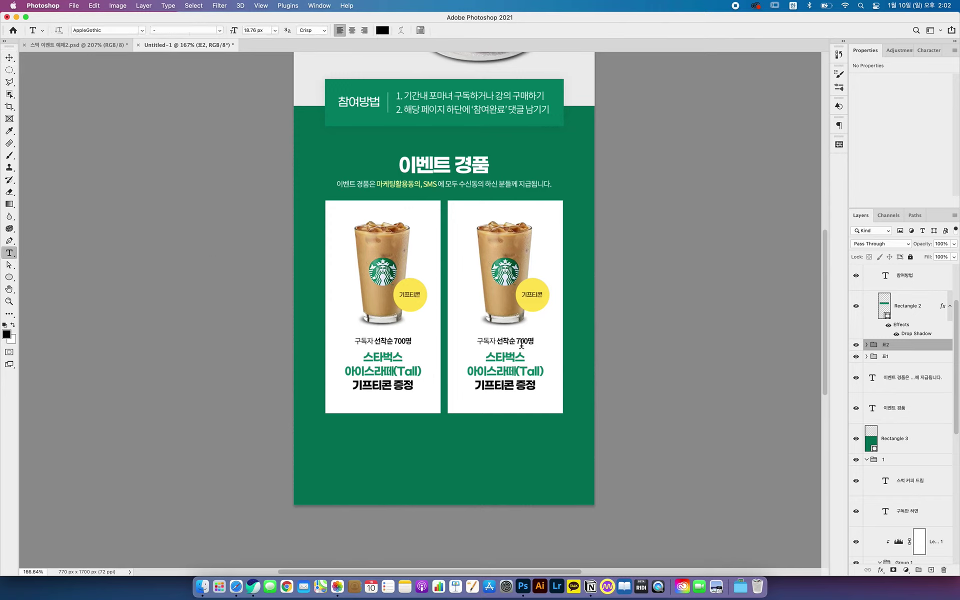
{"action": "left_click", "coordinate": [522, 345]}
{"action": "key", "text": "BackSpace"}
{"action": "type", "text": "8"}
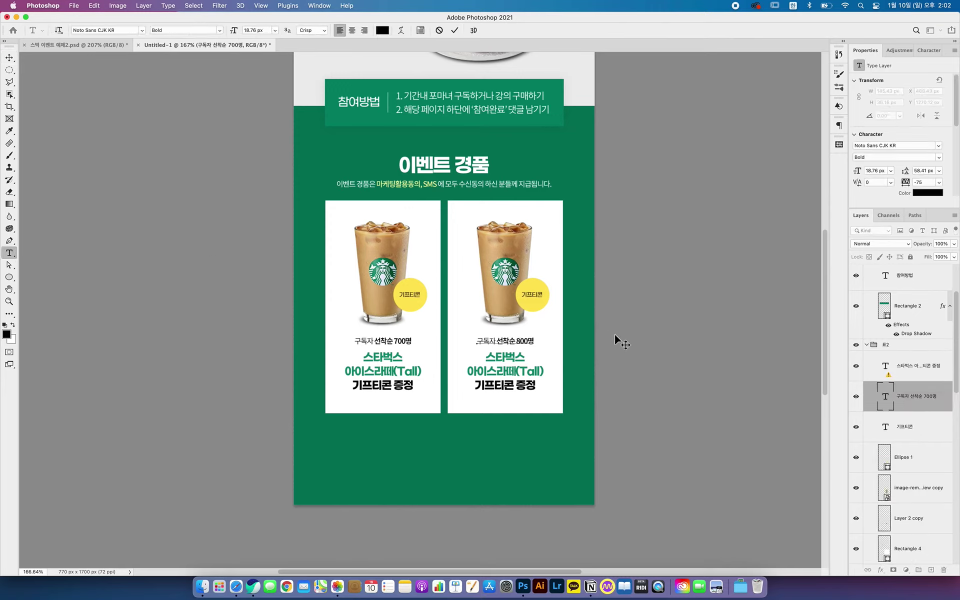
{"action": "left_click", "coordinate": [614, 334]}
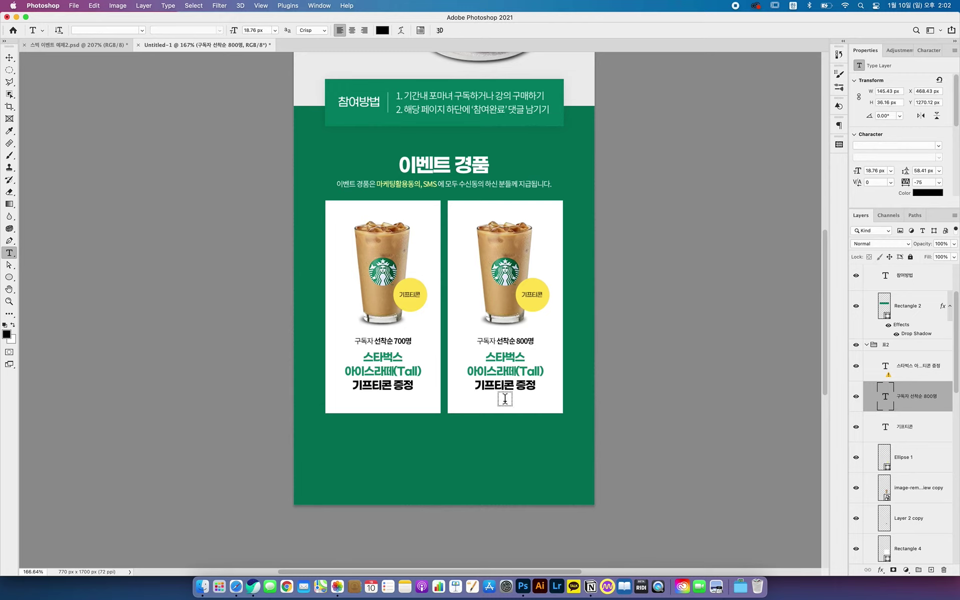
- Set Auto-Select to Layer and delete the iced latte image and its shadow layer from the second prize card
{"action": "left_click", "coordinate": [9, 58]}
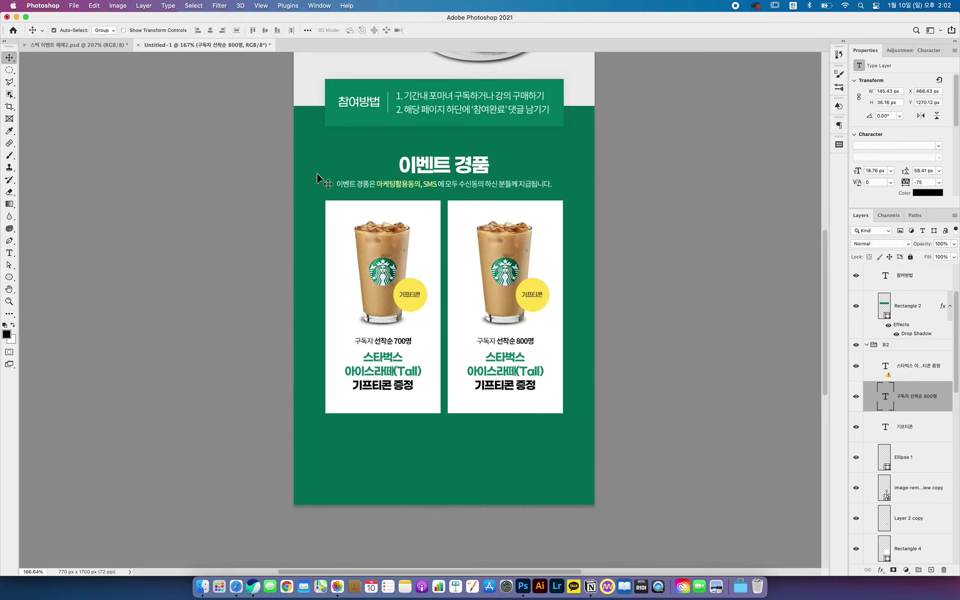
{"action": "left_click", "coordinate": [499, 246]}
{"action": "left_click", "coordinate": [110, 31]}
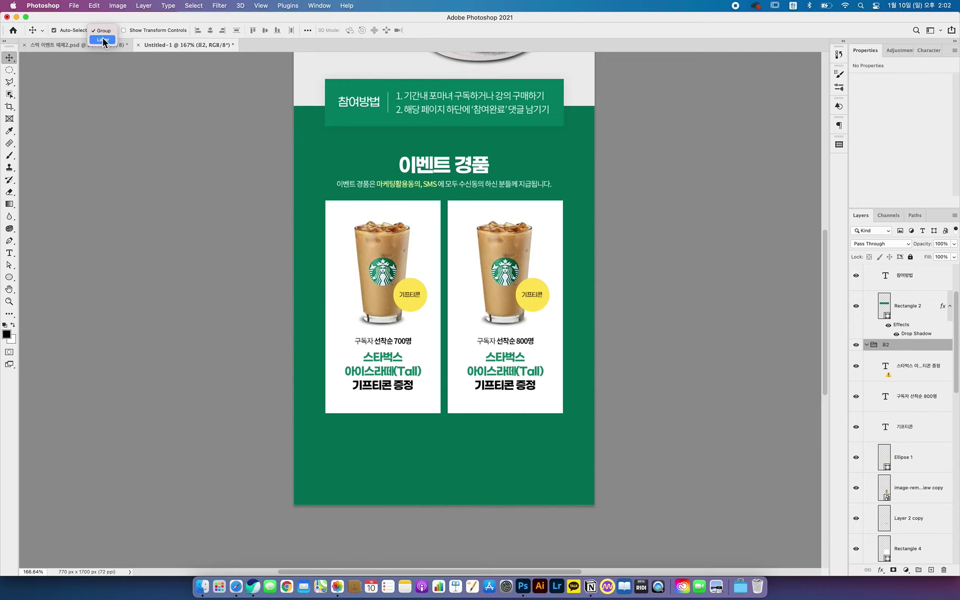
{"action": "left_click", "coordinate": [103, 41]}
{"action": "left_click", "coordinate": [608, 303]}
{"action": "left_click", "coordinate": [516, 245]}
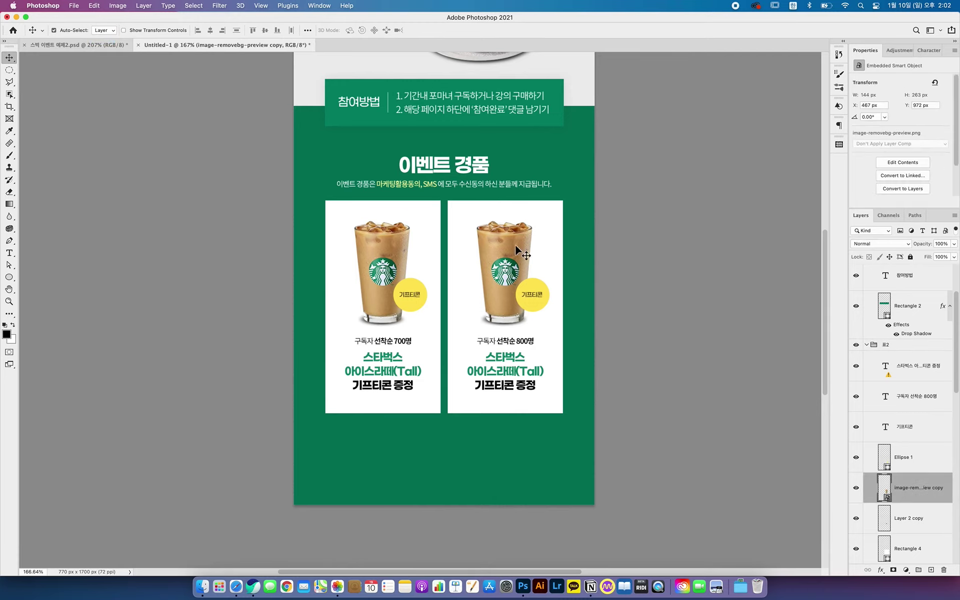
{"action": "left_click", "coordinate": [921, 490]}
{"action": "key", "text": "BackSpace"}
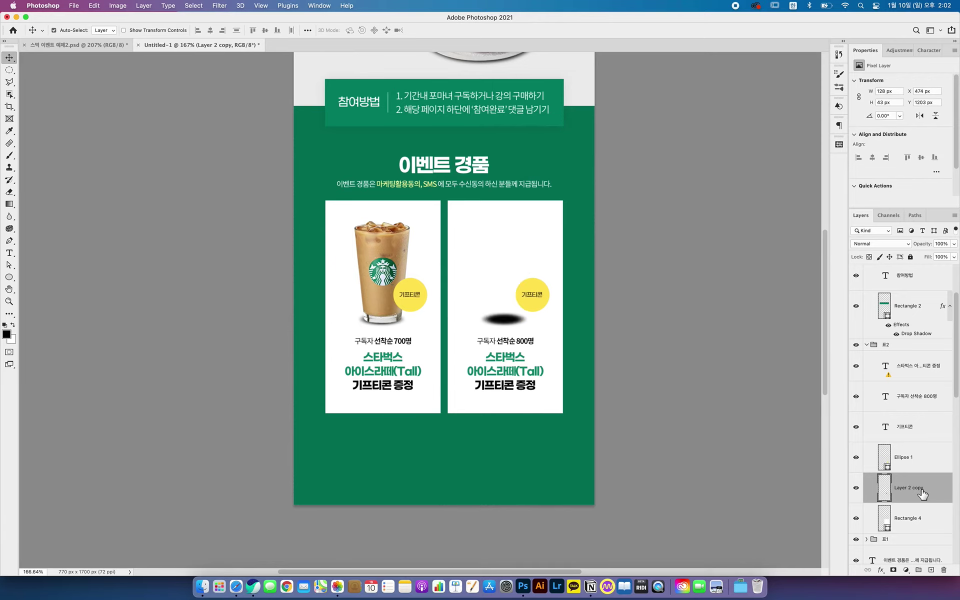
{"action": "key", "text": "BackSpace"}
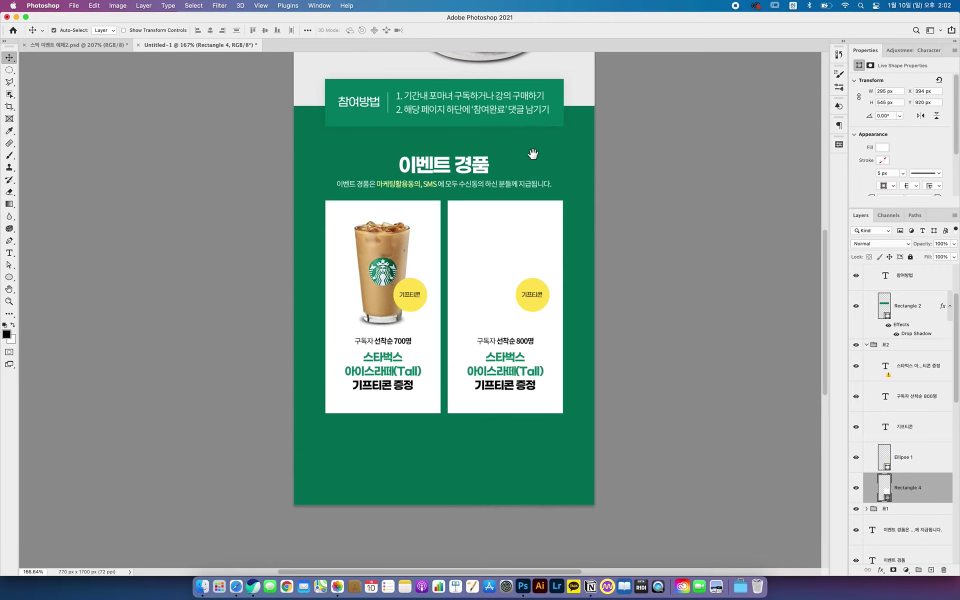
- Pick the whipped-cream drink and cake layers in the hero image and toggle Layer 1's visibility to check what it contains
{"action": "left_click_drag", "start_coordinate": [533, 154], "coordinate": [528, 394]}
{"action": "left_click", "coordinate": [496, 252]}
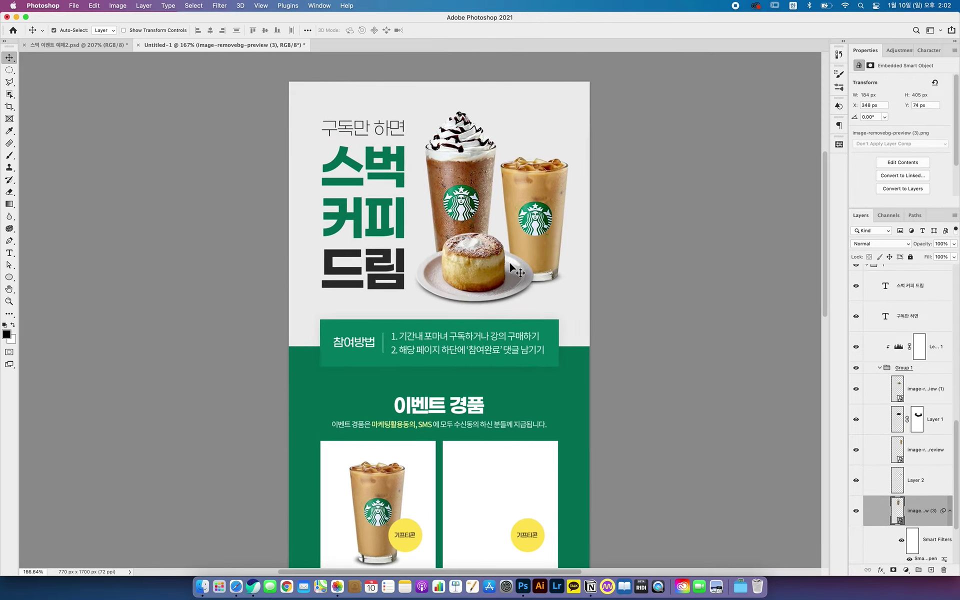
{"action": "left_click", "coordinate": [547, 275], "text": "shift"}
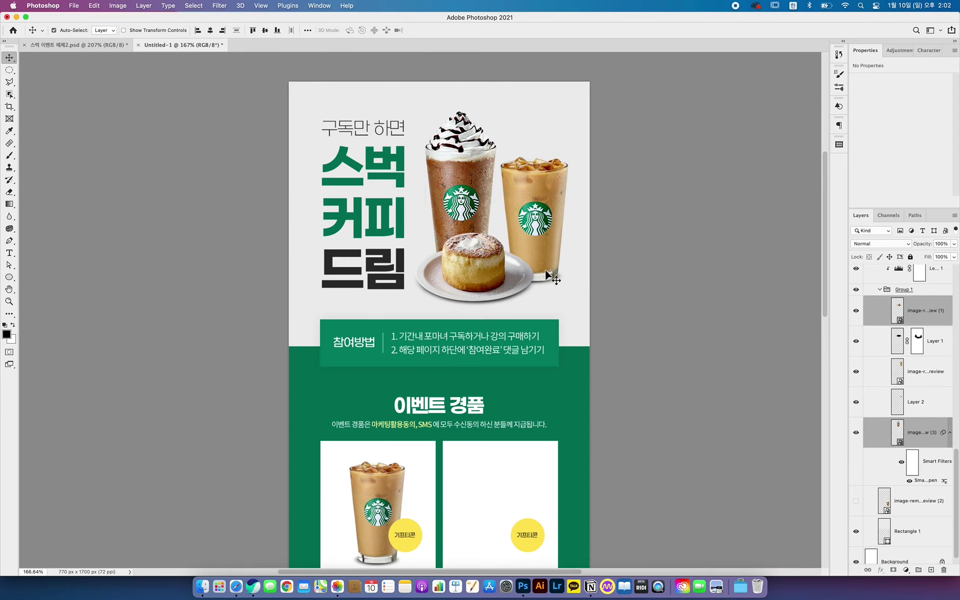
{"action": "left_click", "coordinate": [499, 200]}
{"action": "left_click", "coordinate": [470, 193]}
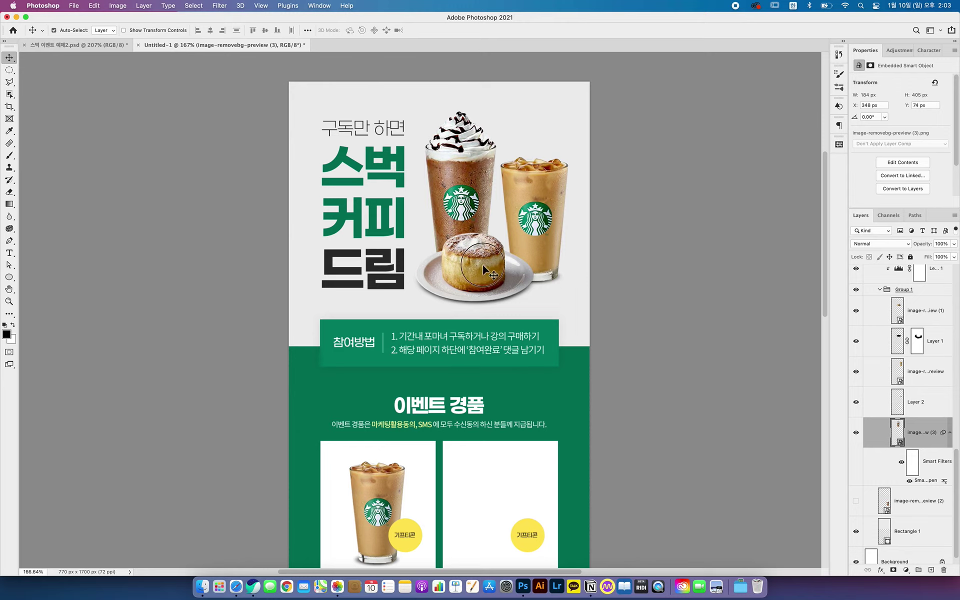
{"action": "left_click", "coordinate": [860, 322], "text": "super"}
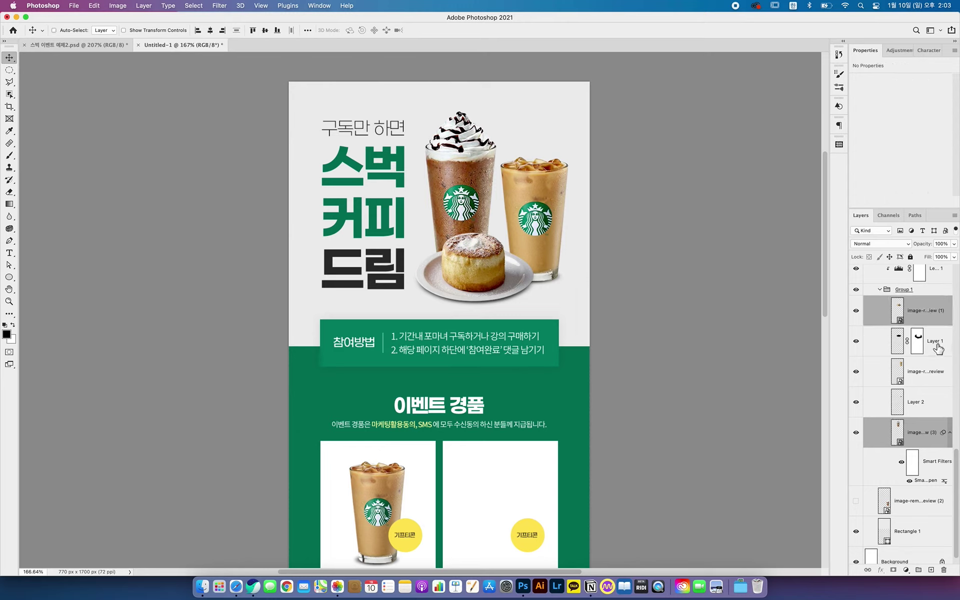
{"action": "left_click", "coordinate": [938, 349], "text": "super"}
{"action": "left_click", "coordinate": [856, 341]}
{"action": "left_click", "coordinate": [855, 341]}
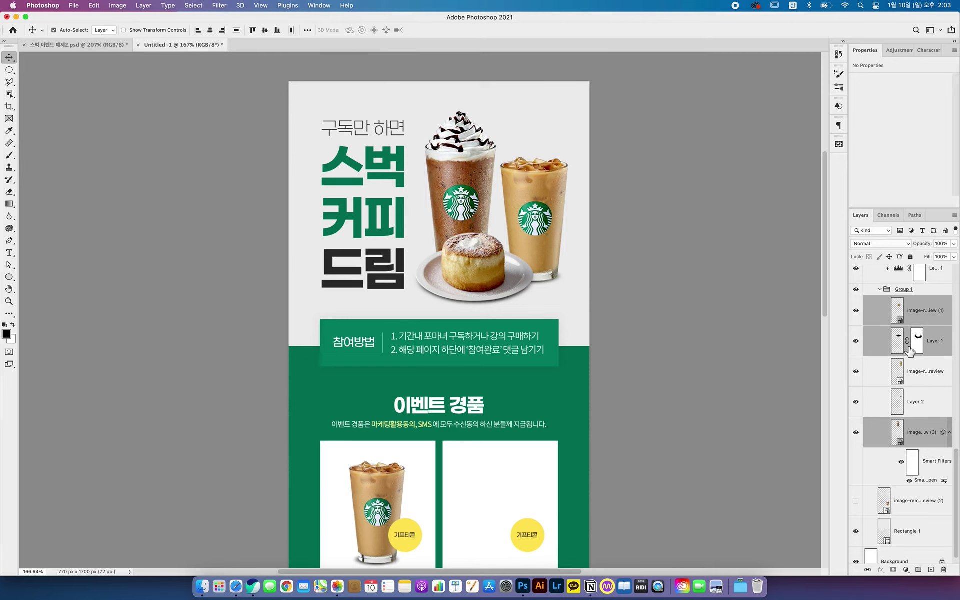
{"action": "left_click_drag", "start_coordinate": [521, 317], "coordinate": [516, 241]}
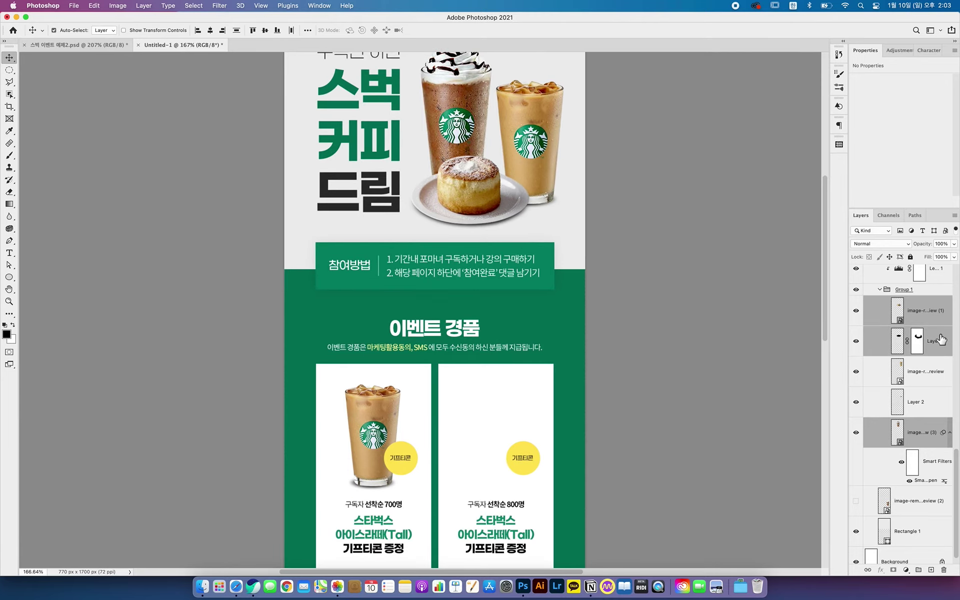
- Duplicate the hero's whipped-cream drink and cake layers and move the copies into group 표2, directly below Ellipse 1
{"action": "left_click", "coordinate": [928, 313]}
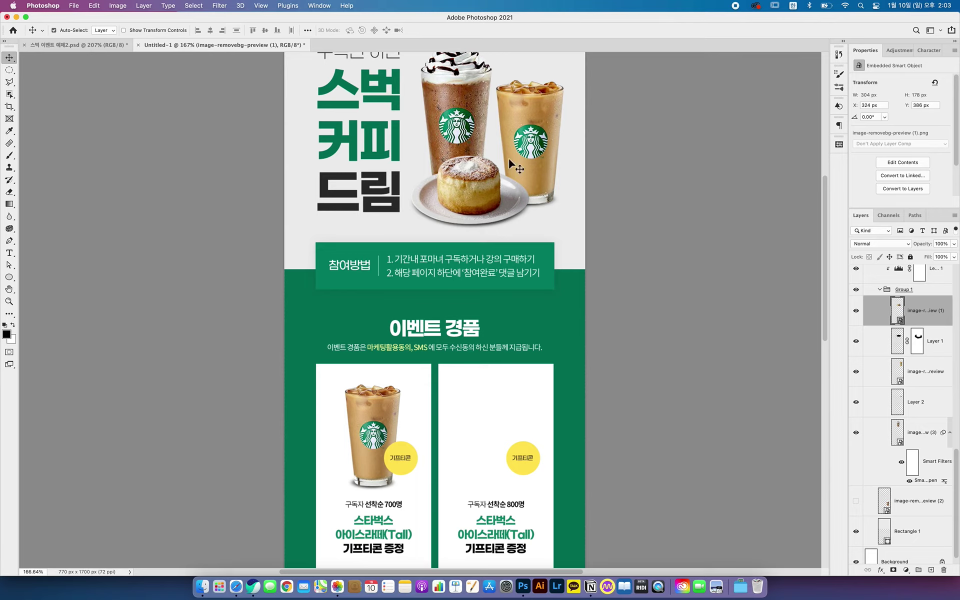
{"action": "left_click", "coordinate": [456, 142]}
{"action": "left_click", "coordinate": [515, 201], "text": "shift"}
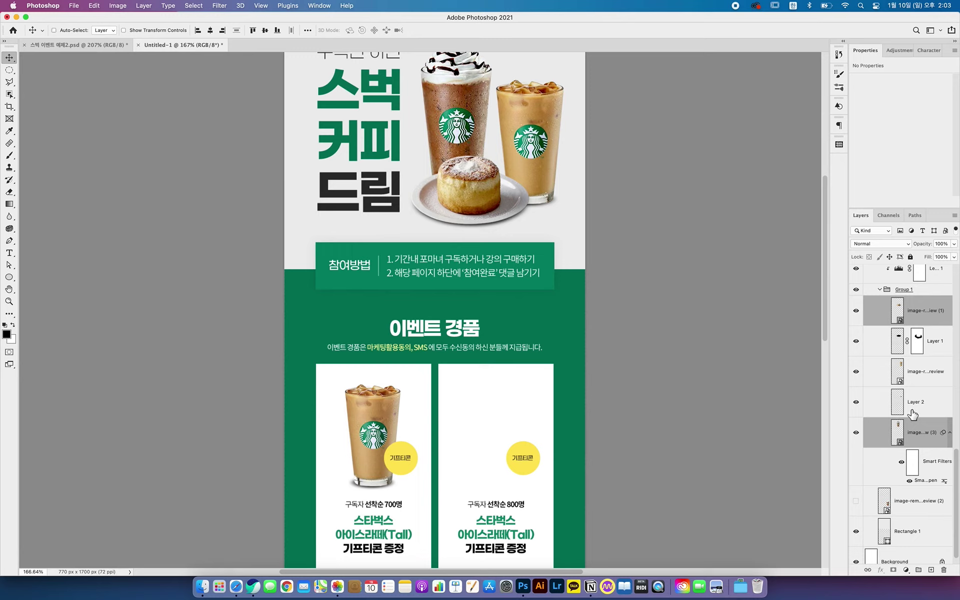
{"action": "key", "text": "super+j"}
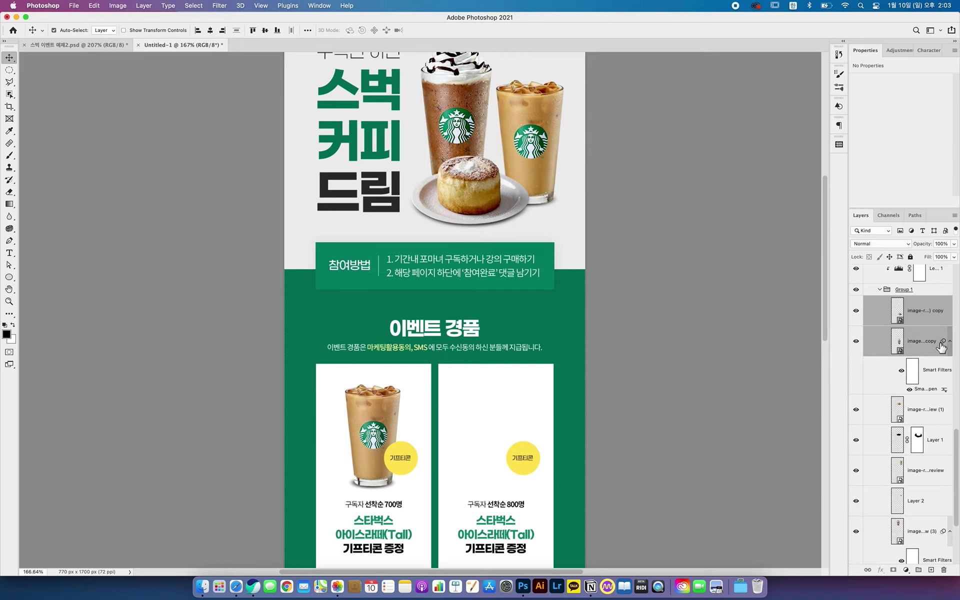
{"action": "scroll", "coordinate": [920, 320], "scroll_direction": "up", "scroll_amount": 5}
{"action": "left_click_drag", "start_coordinate": [925, 422], "coordinate": [931, 378]}
- Scale the copied drink and cake down together so the cup is about 115 px wide, and place them on the second card
{"action": "key", "text": "super+t"}
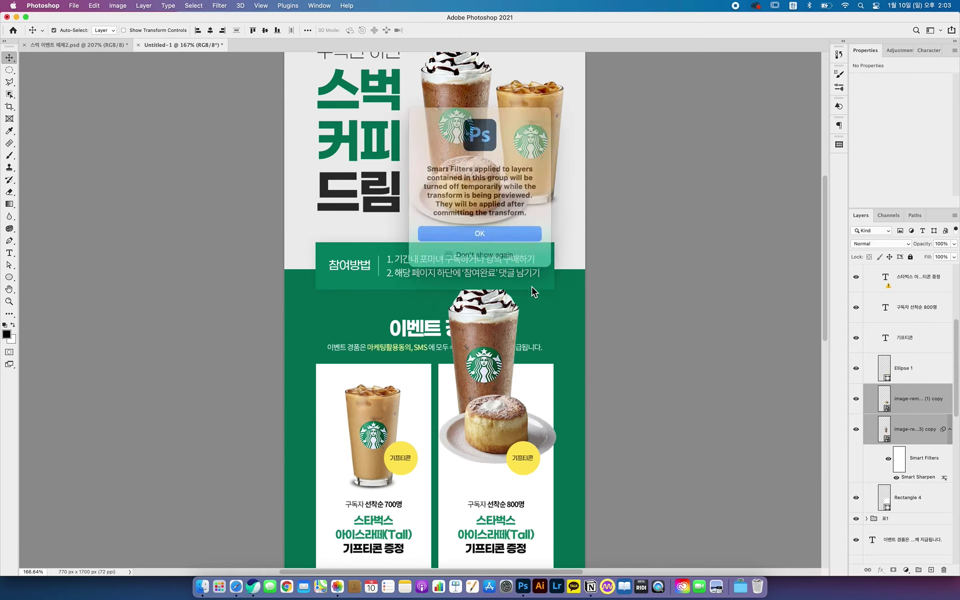
{"action": "key", "text": "Return"}
{"action": "left_click_drag", "start_coordinate": [556, 274], "coordinate": [516, 338]}
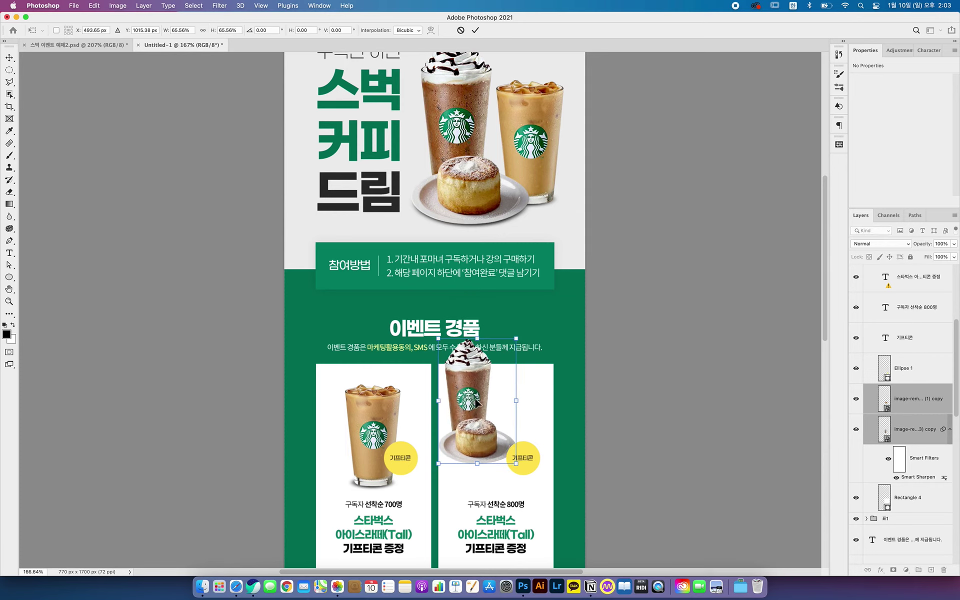
{"action": "left_click_drag", "start_coordinate": [476, 403], "coordinate": [493, 440]}
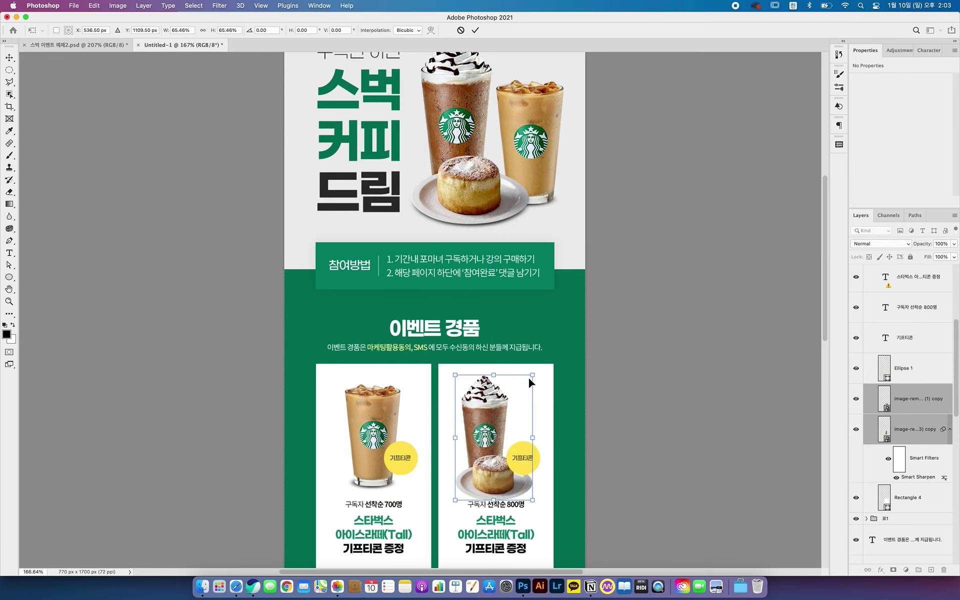
{"action": "left_click_drag", "start_coordinate": [532, 377], "coordinate": [528, 384]}
{"action": "key", "text": "Return"}
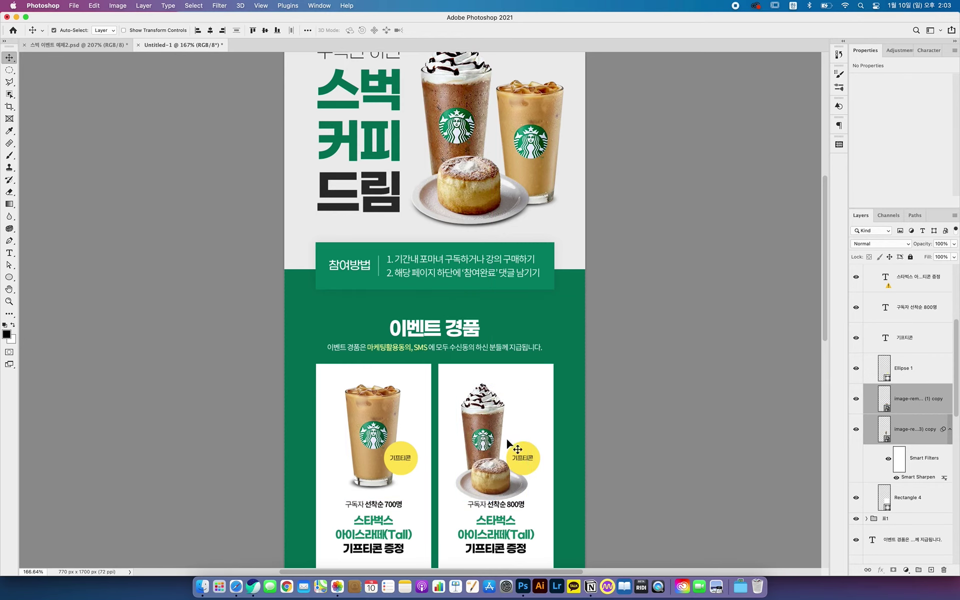
- Arrange the products separately on the second card, with the cup behind on the right and the cake at its lower left
{"action": "scroll", "coordinate": [507, 401], "scroll_direction": "down", "scroll_amount": 5}
{"action": "key", "text": "z"}
{"action": "left_click", "coordinate": [502, 309]}
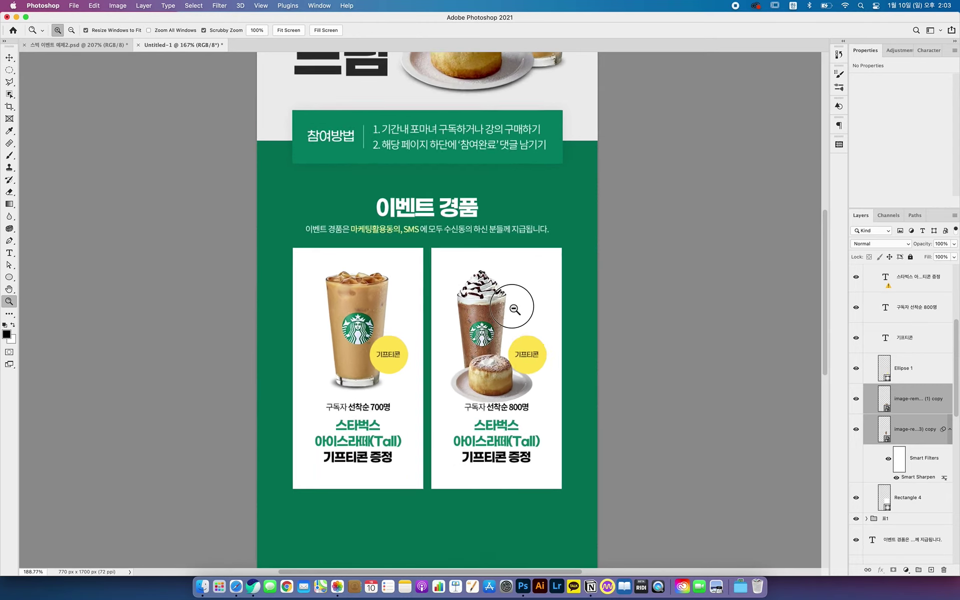
{"action": "key", "text": "v"}
{"action": "left_click_drag", "start_coordinate": [467, 320], "coordinate": [532, 322]}
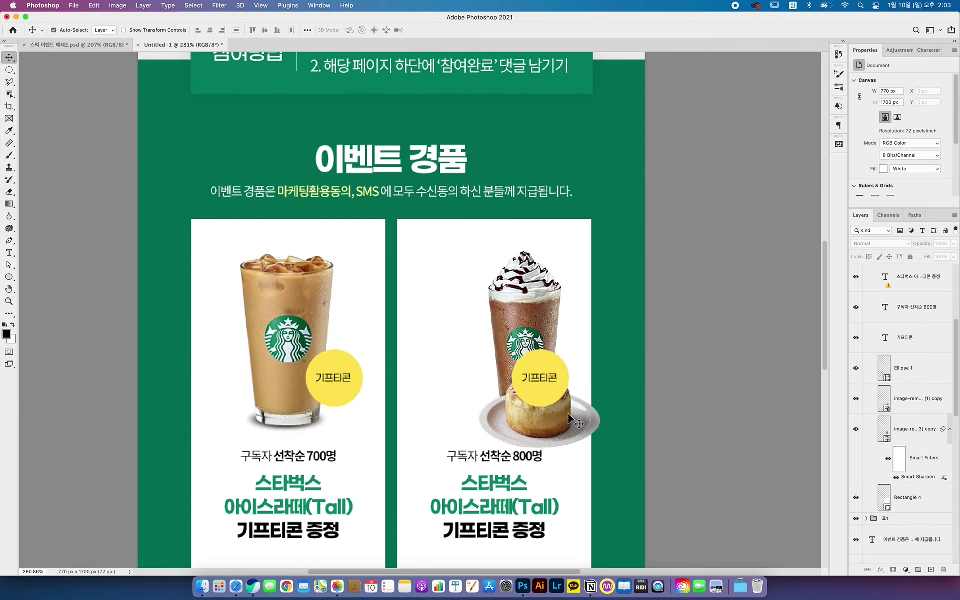
{"action": "left_click_drag", "start_coordinate": [561, 432], "coordinate": [486, 411]}
{"action": "left_click_drag", "start_coordinate": [515, 335], "coordinate": [524, 337]}
{"action": "left_click_drag", "start_coordinate": [486, 376], "coordinate": [502, 376]}
{"action": "left_click_drag", "start_coordinate": [530, 300], "coordinate": [532, 295]}
- Move the second card's yellow circle and 기프티콘 label together down to the cup's lower right
{"action": "left_click", "coordinate": [551, 389]}
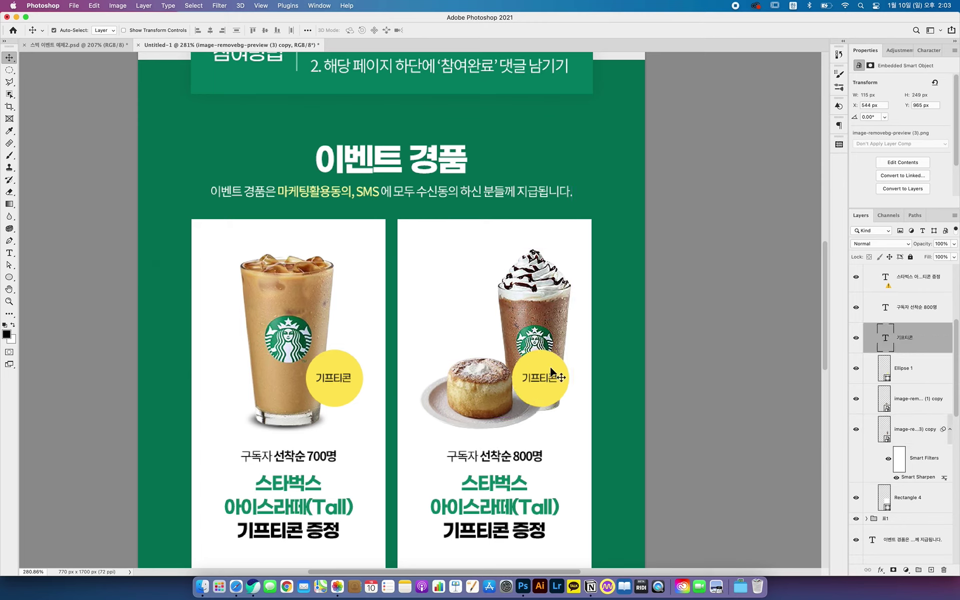
{"action": "left_click", "coordinate": [570, 389], "text": "shift"}
{"action": "left_click_drag", "start_coordinate": [567, 387], "coordinate": [578, 417]}
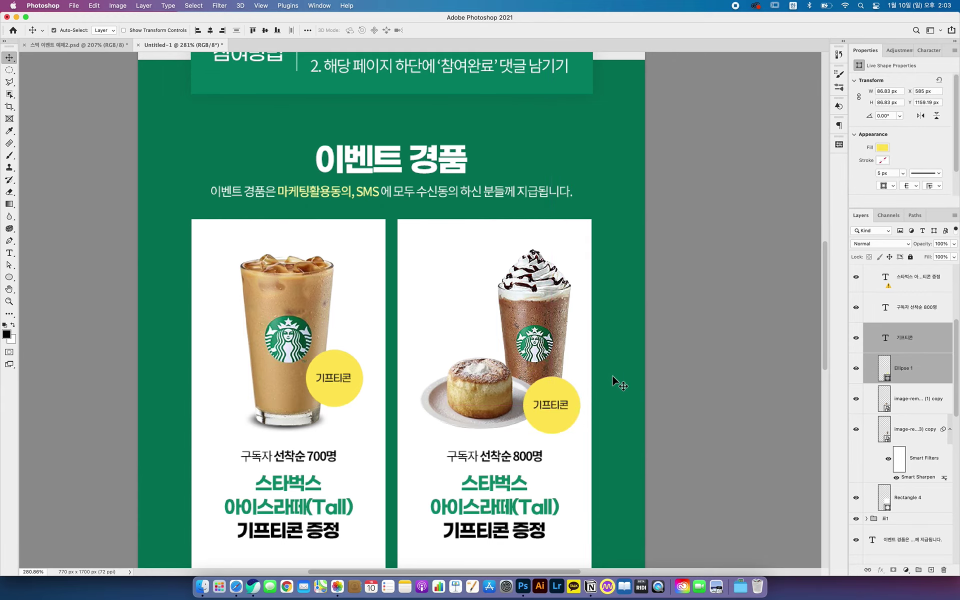
- Compare the layout with 스벅 이벤트 예제2.psd, then shift the second card's cake and cup to the left
{"action": "left_click", "coordinate": [100, 45]}
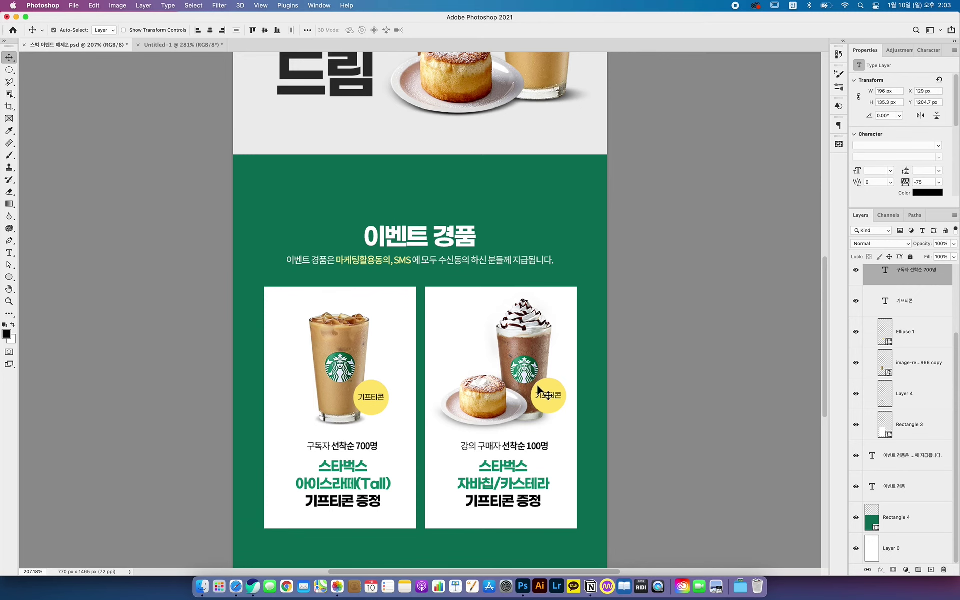
{"action": "left_click", "coordinate": [193, 44]}
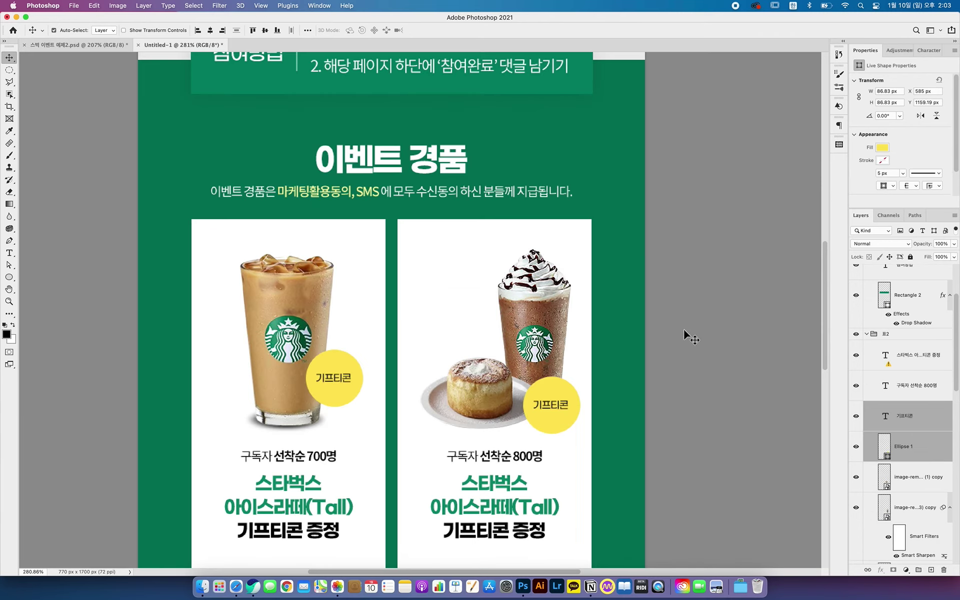
{"action": "left_click", "coordinate": [502, 386]}
{"action": "left_click_drag", "start_coordinate": [502, 386], "coordinate": [487, 386]}
{"action": "left_click_drag", "start_coordinate": [535, 351], "coordinate": [506, 351]}
- Raise the second card's gift badge and its label beside the cup, and move the cake slightly right and down
{"action": "left_click", "coordinate": [555, 414]}
{"action": "left_click", "coordinate": [560, 400], "text": "shift"}
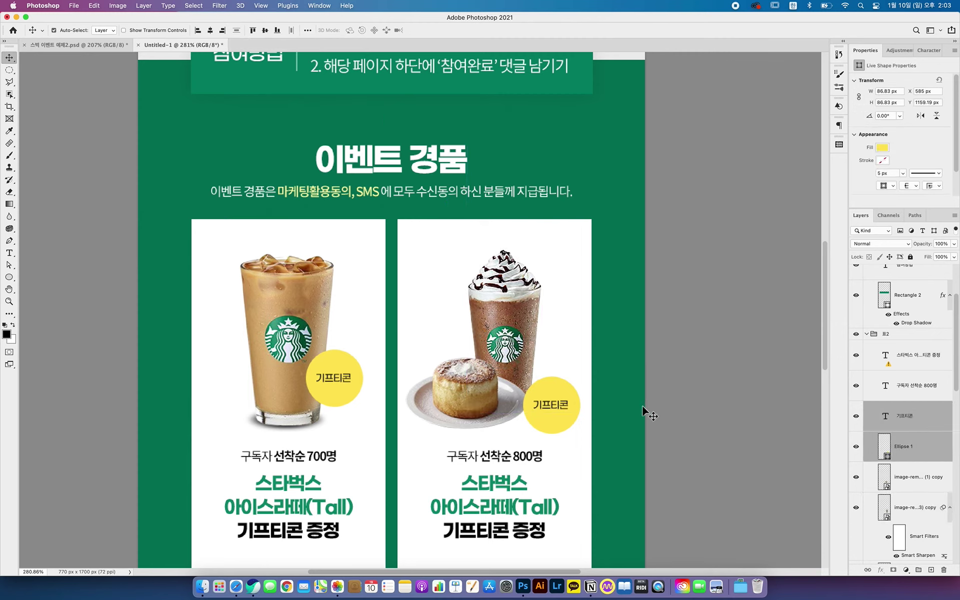
{"action": "left_click_drag", "start_coordinate": [641, 403], "coordinate": [639, 366]}
{"action": "left_click", "coordinate": [526, 317], "text": "shift+super"}
{"action": "left_click_drag", "start_coordinate": [505, 405], "coordinate": [518, 405]}
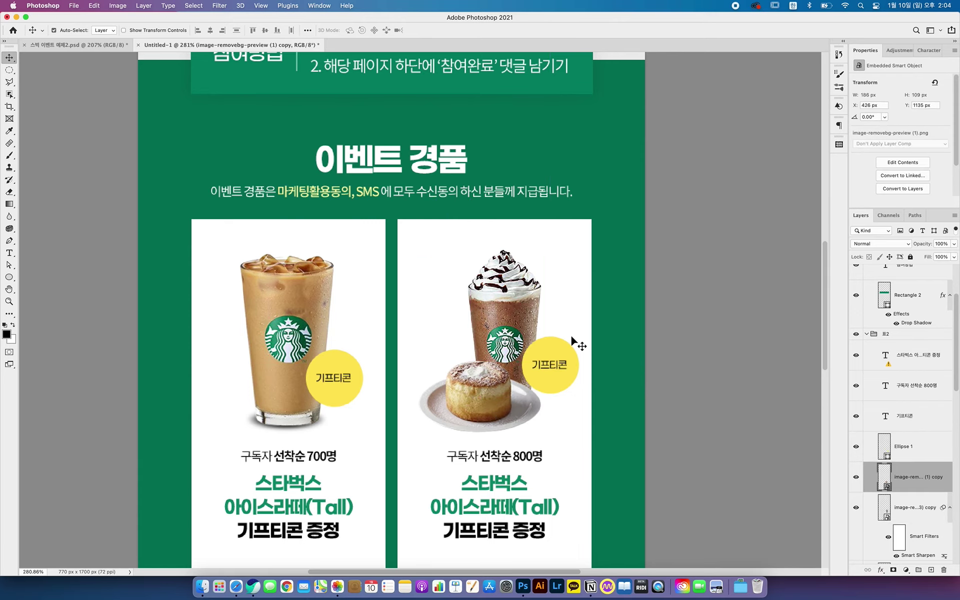
- Move the whipped-cream cup on the second card up slightly behind the cake
{"action": "key", "text": "super+0"}
{"action": "key", "text": "z"}
{"action": "left_click_drag", "start_coordinate": [500, 382], "coordinate": [502, 383]}
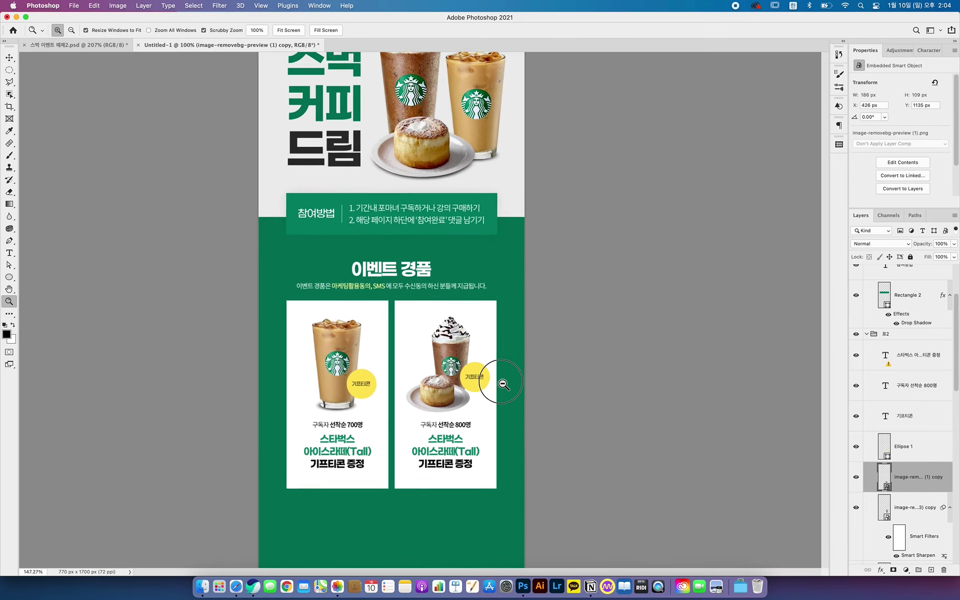
{"action": "scroll", "coordinate": [503, 384], "scroll_direction": "up", "scroll_amount": 2}
{"action": "key", "text": "v"}
{"action": "left_click_drag", "start_coordinate": [480, 422], "coordinate": [522, 404]}
{"action": "left_click_drag", "start_coordinate": [490, 331], "coordinate": [490, 326]}
{"action": "left_click", "coordinate": [471, 379]}
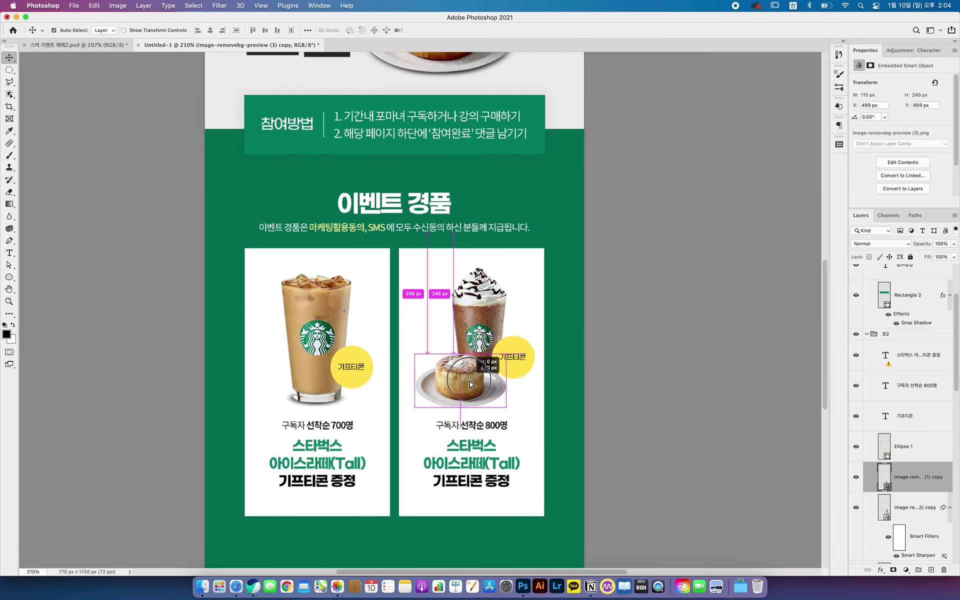
- Enlarge the whipped-cream cup on the second card to about 80% scale
{"action": "key", "text": "super+t"}
{"action": "left_click", "coordinate": [501, 223]}
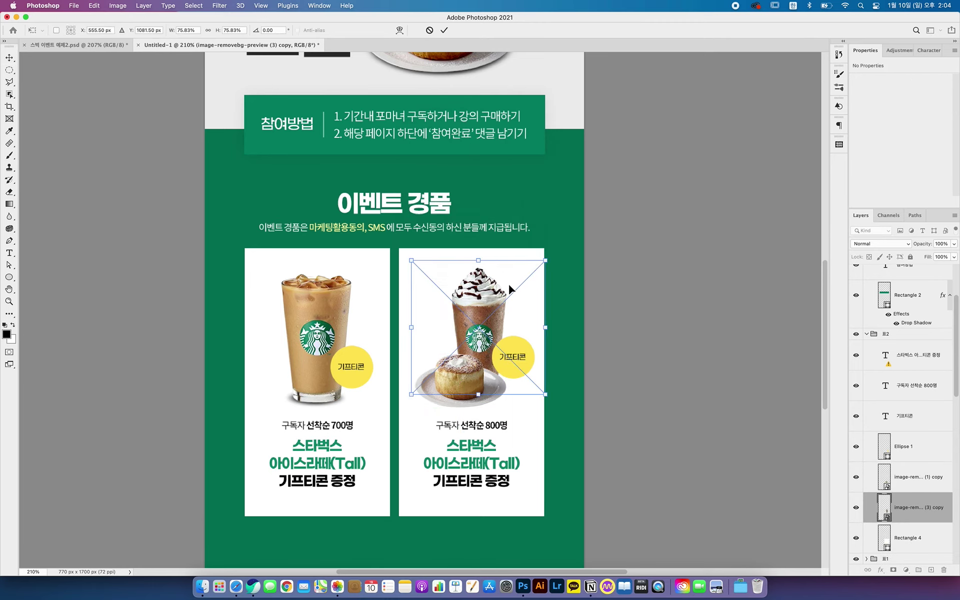
{"action": "left_click_drag", "start_coordinate": [544, 260], "coordinate": [551, 245]}
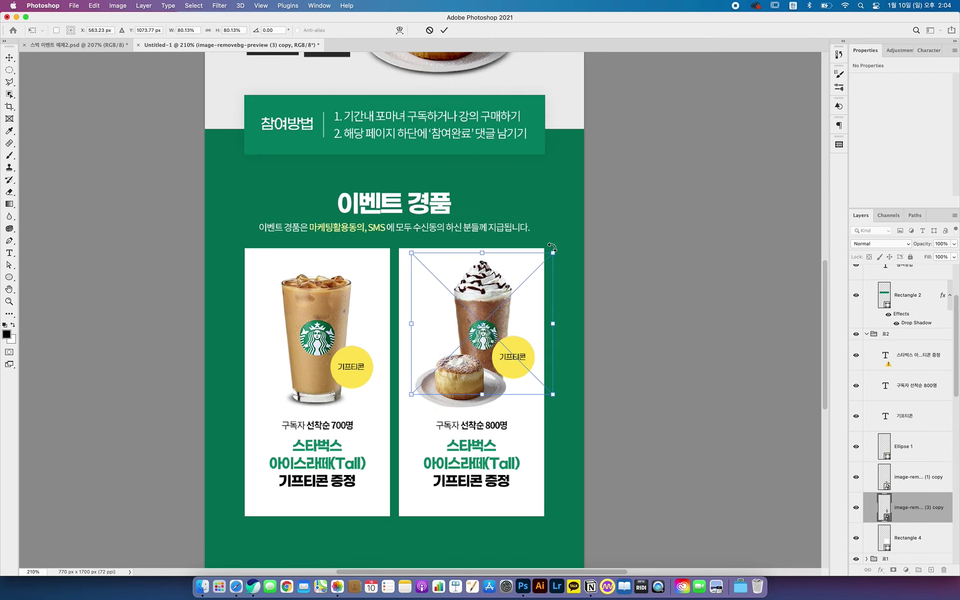
{"action": "key", "text": "Return"}
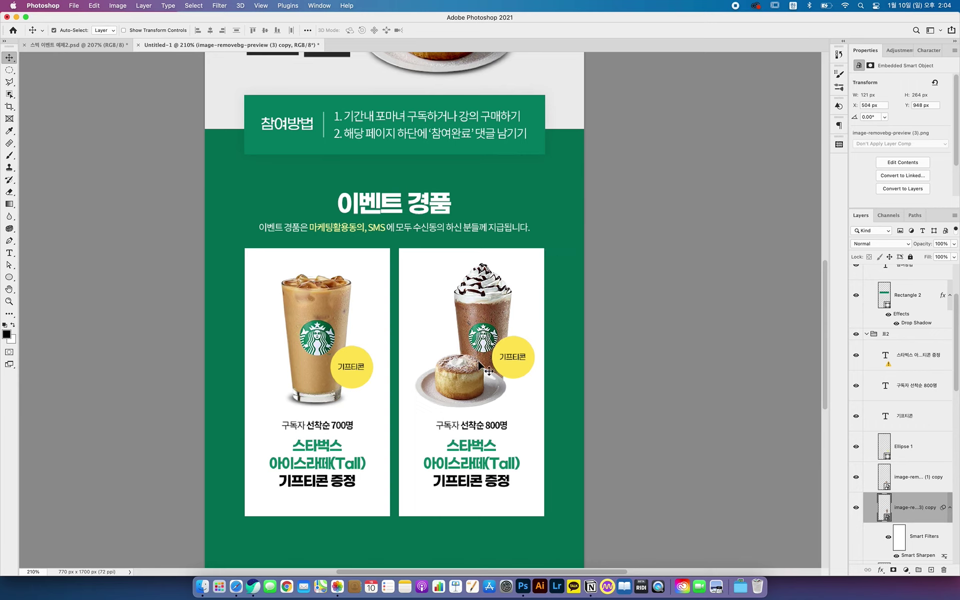
- Nudge the cake on the second card up by 4 px
{"action": "left_click", "coordinate": [470, 372]}
{"action": "key", "text": "Up"}
{"action": "key", "text": "Up"}
{"action": "key", "text": "Up"}
{"action": "key", "text": "Up"}
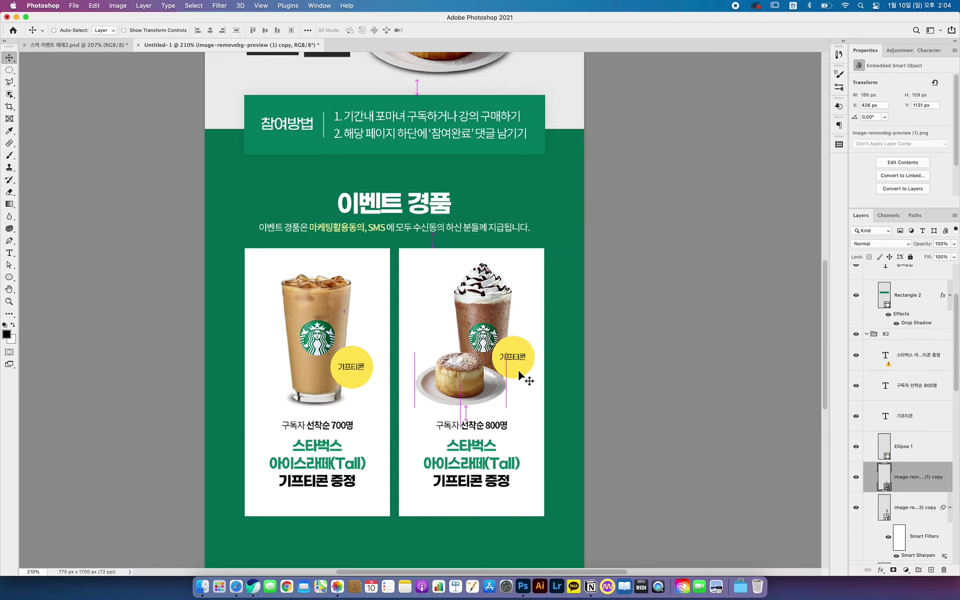
- Move the second card's gift badge and its label slightly down and left, placing the badge at about X 580 px, Y 1116 px
{"action": "left_click", "coordinate": [520, 363]}
{"action": "left_click", "coordinate": [525, 360], "text": "shift"}
{"action": "left_click_drag", "start_coordinate": [564, 354], "coordinate": [576, 399]}
{"action": "key", "text": "Left"}
{"action": "key", "text": "Left"}
{"action": "key", "text": "Left"}
{"action": "key", "text": "Left"}
{"action": "key", "text": "Left"}
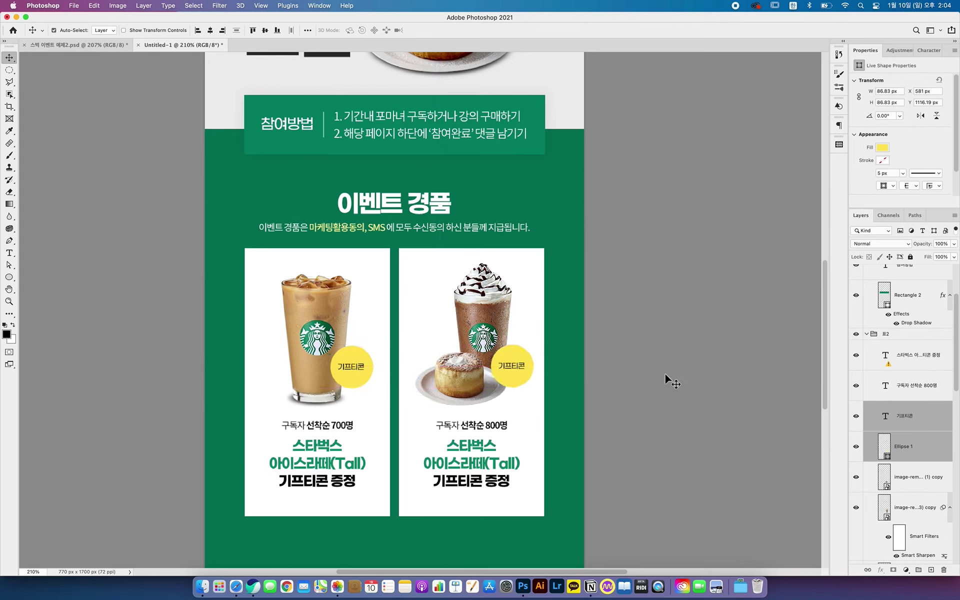
- Crop the excess green area below the prize cards, reducing the canvas to 770 × 1561 px
{"action": "scroll", "coordinate": [556, 294], "scroll_direction": "up", "scroll_amount": 5}
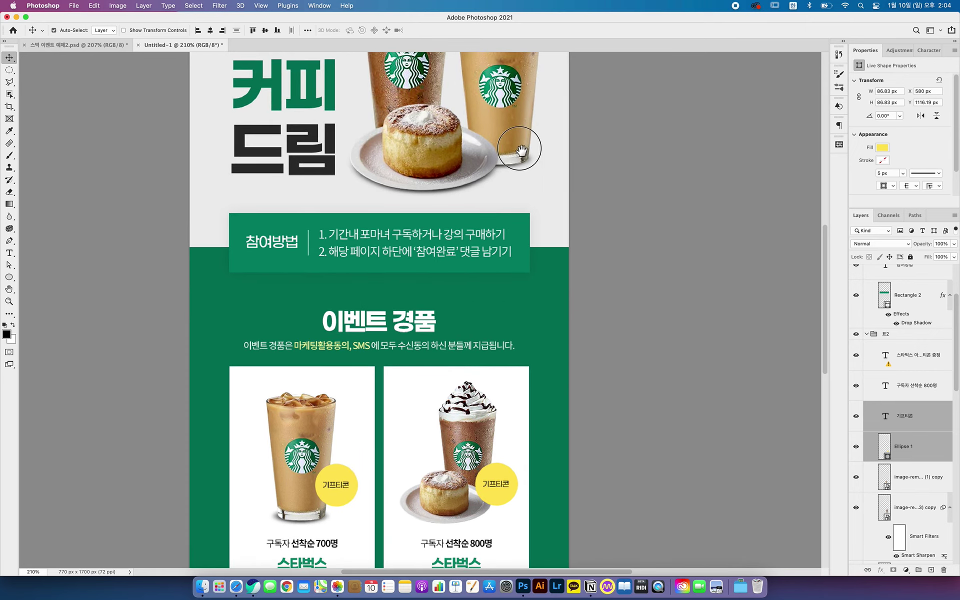
{"action": "scroll", "coordinate": [536, 221], "scroll_direction": "down", "scroll_amount": 7}
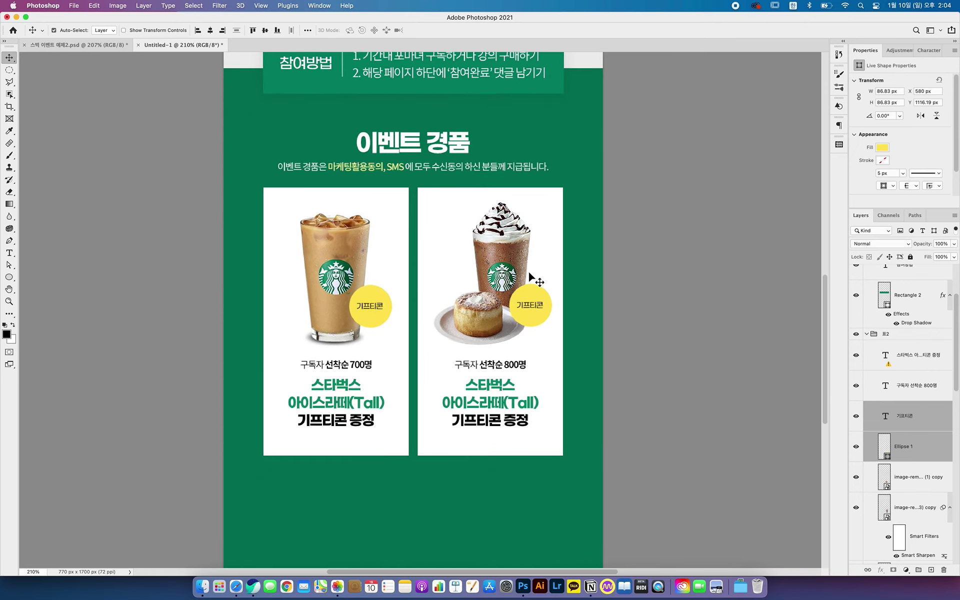
{"action": "left_click", "coordinate": [477, 320]}
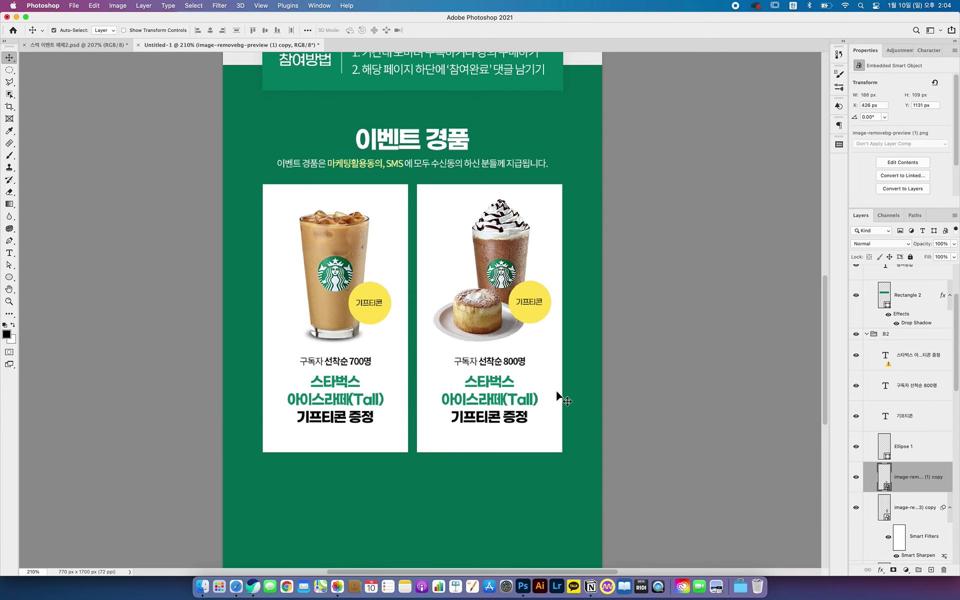
{"action": "scroll", "coordinate": [563, 410], "scroll_direction": "up", "scroll_amount": 4}
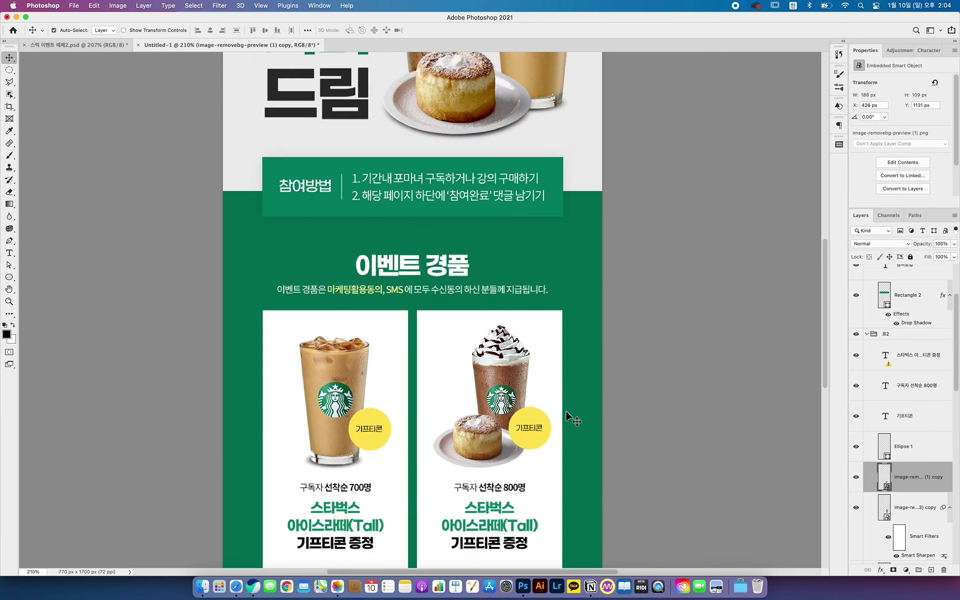
{"action": "scroll", "coordinate": [565, 412], "scroll_direction": "down", "scroll_amount": 5}
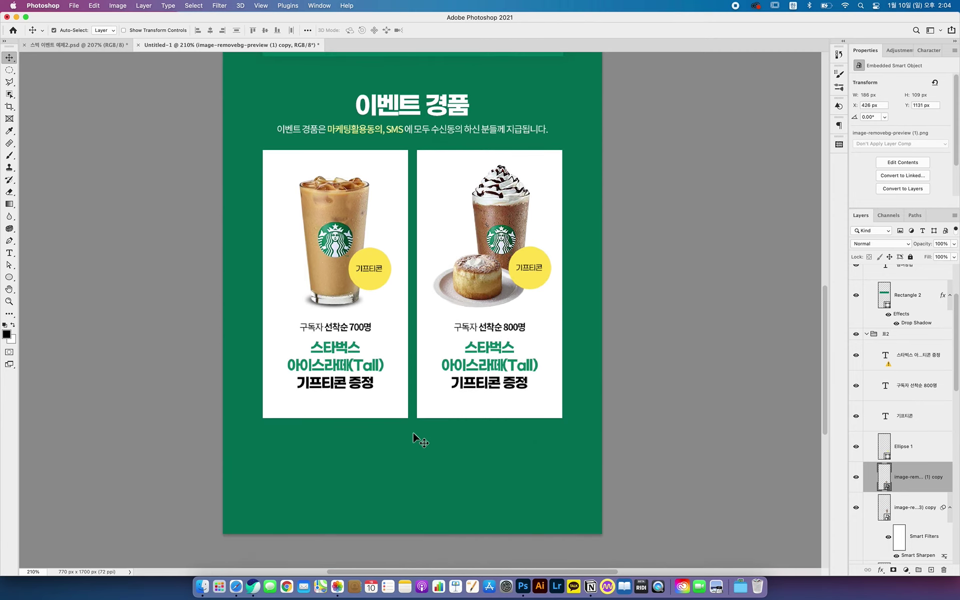
{"action": "left_click", "coordinate": [8, 107]}
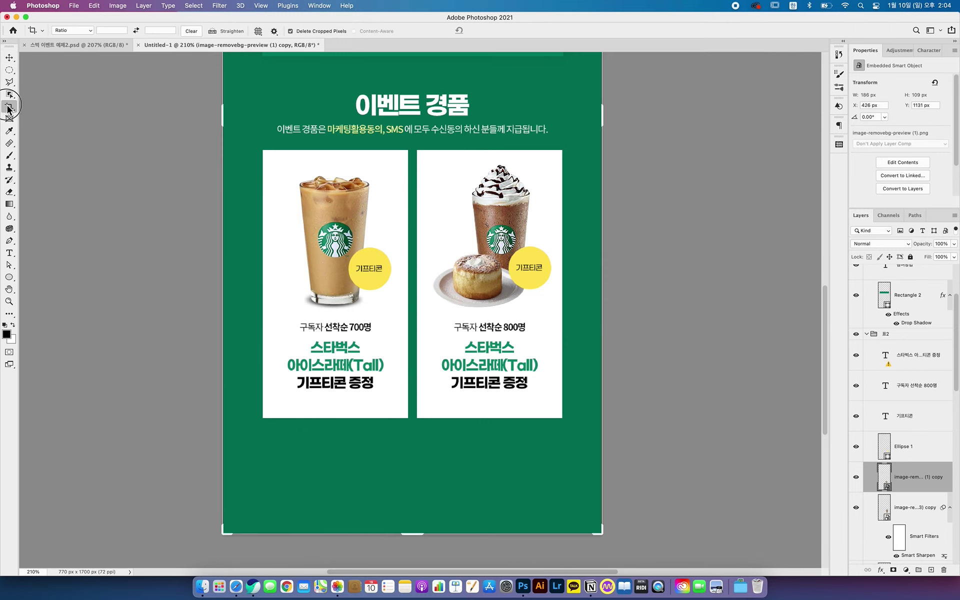
{"action": "left_click", "coordinate": [8, 107]}
{"action": "left_click", "coordinate": [55, 102]}
{"action": "left_click_drag", "start_coordinate": [414, 546], "coordinate": [420, 502]}
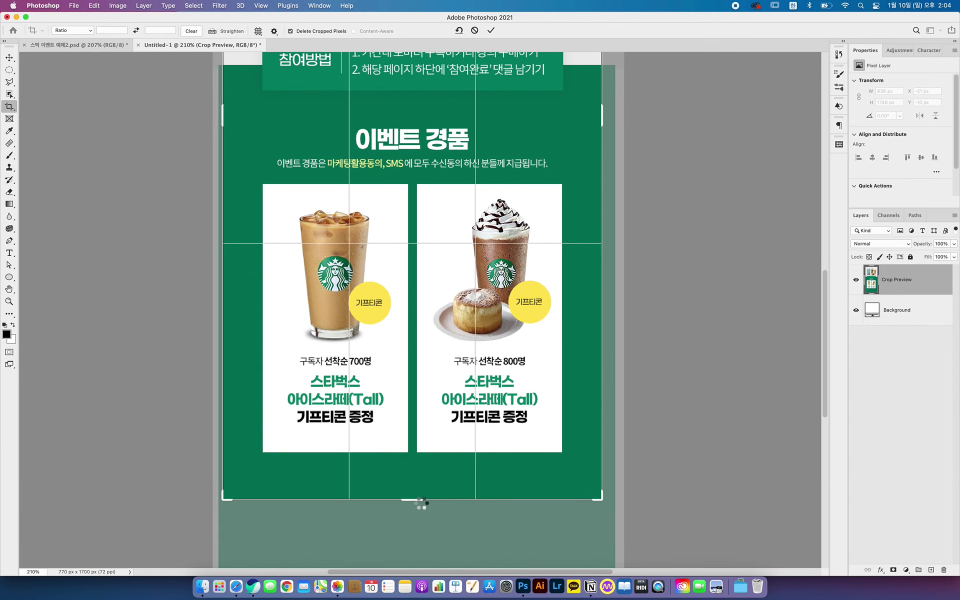
{"action": "key", "text": "Escape"}
{"action": "key", "text": "v"}
- Review the event page in full-screen mode, from the hero section down to the prize cards
{"action": "left_click_drag", "start_coordinate": [600, 210], "coordinate": [600, 338]}
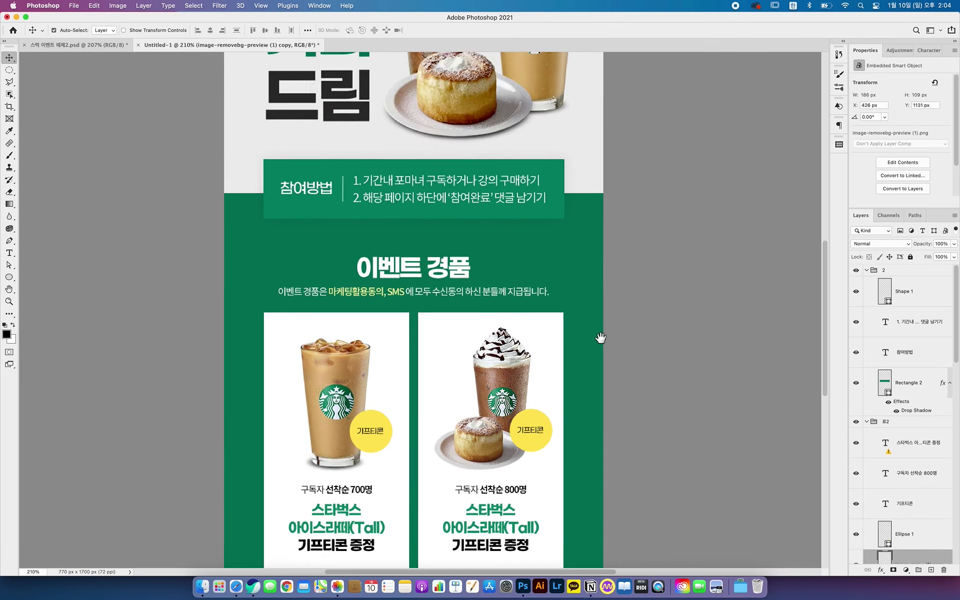
{"action": "scroll", "coordinate": [600, 338], "scroll_direction": "up", "scroll_amount": 5}
{"action": "key", "text": "f"}
{"action": "key", "text": "f"}
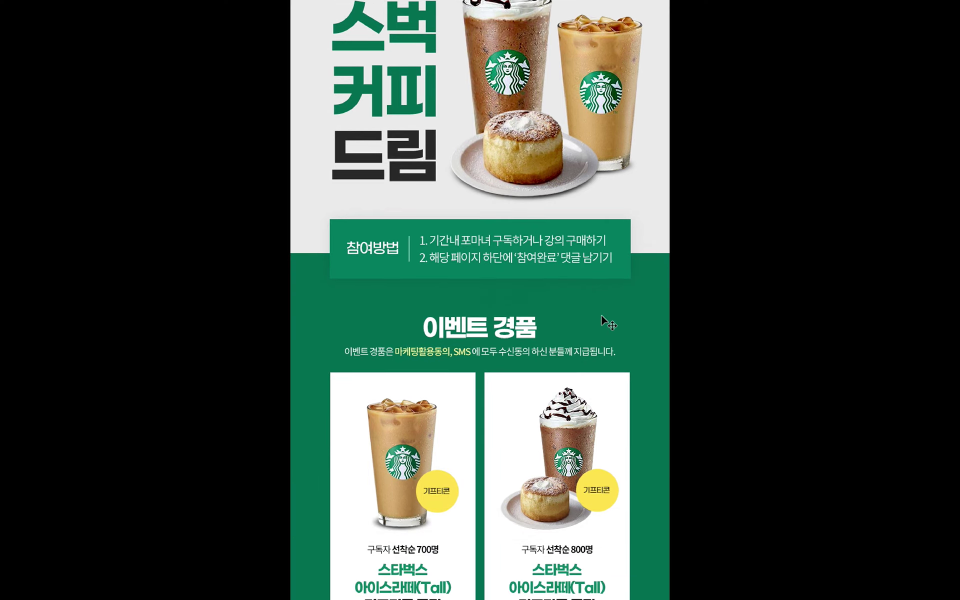
{"action": "scroll", "coordinate": [601, 314], "scroll_direction": "up", "scroll_amount": 3}
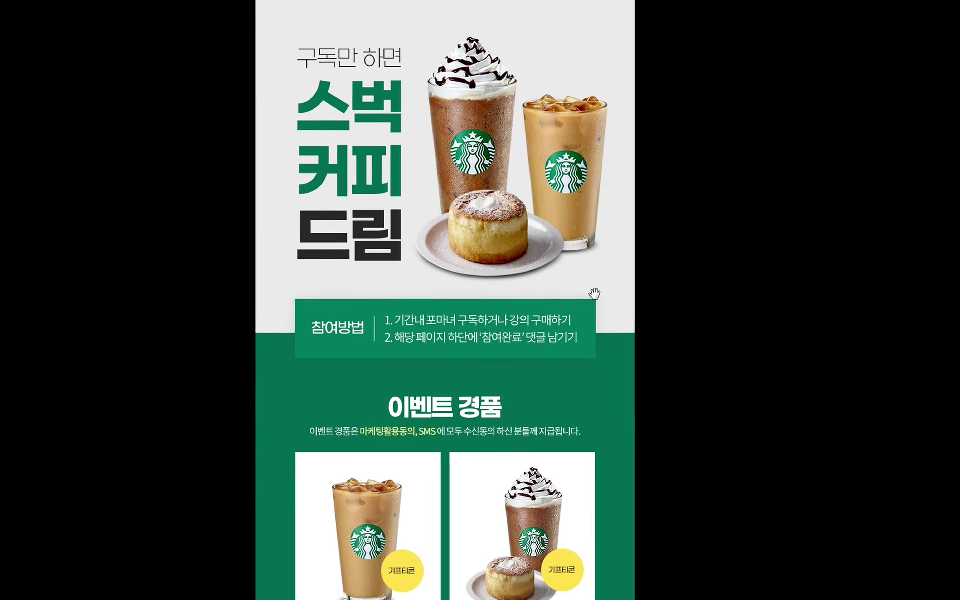
{"action": "scroll", "coordinate": [595, 300], "scroll_direction": "down", "scroll_amount": 5}
{"action": "scroll", "coordinate": [595, 380], "scroll_direction": "up", "scroll_amount": 5}
{"action": "scroll", "coordinate": [594, 386], "scroll_direction": "down", "scroll_amount": 1}
{"action": "scroll", "coordinate": [586, 393], "scroll_direction": "down", "scroll_amount": 1}
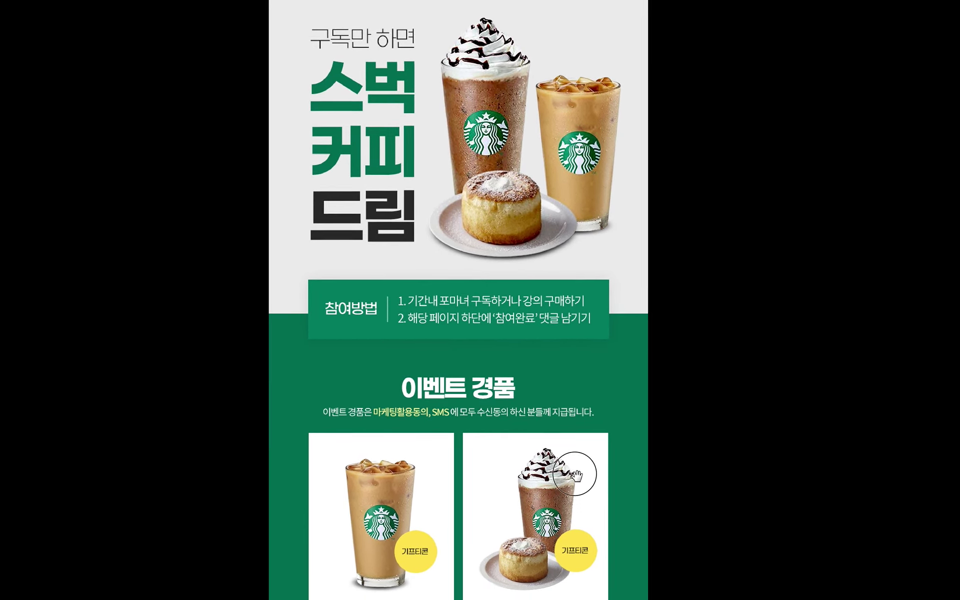
{"action": "scroll", "coordinate": [576, 477], "scroll_direction": "down", "scroll_amount": 8}
{"action": "scroll", "coordinate": [575, 455], "scroll_direction": "up", "scroll_amount": 9}
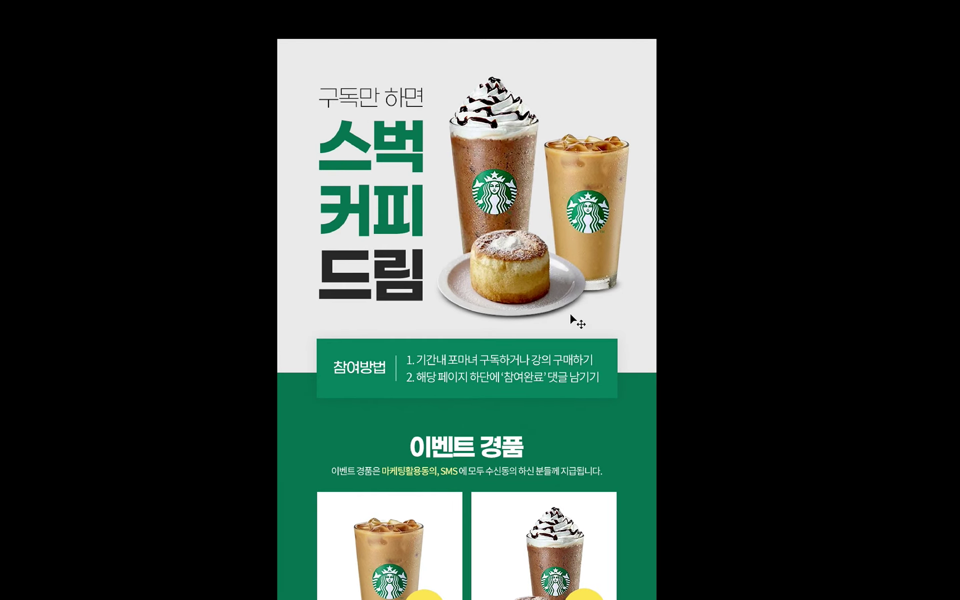
{"action": "scroll", "coordinate": [565, 396], "scroll_direction": "down", "scroll_amount": 5}
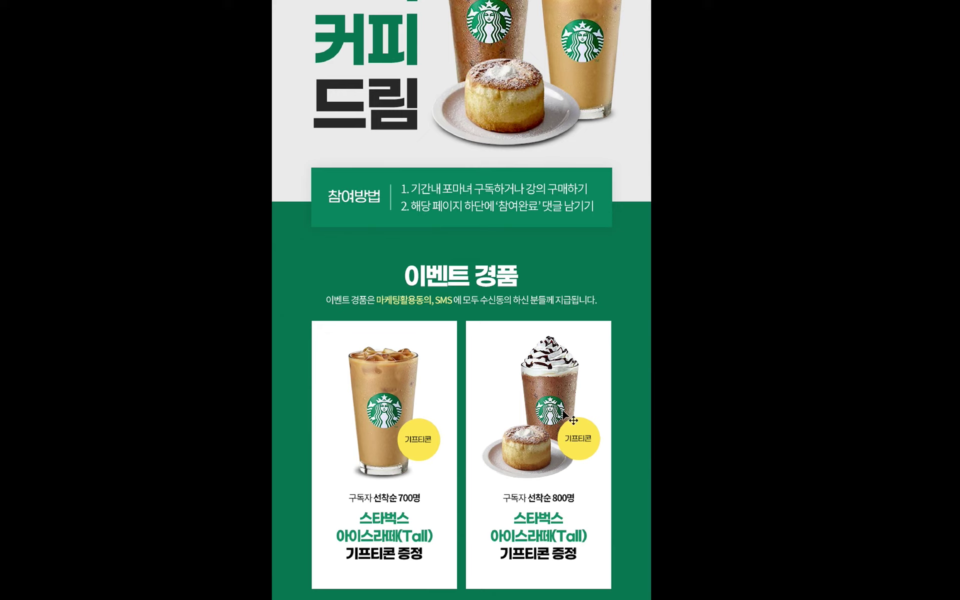
{"action": "key", "text": "f"}
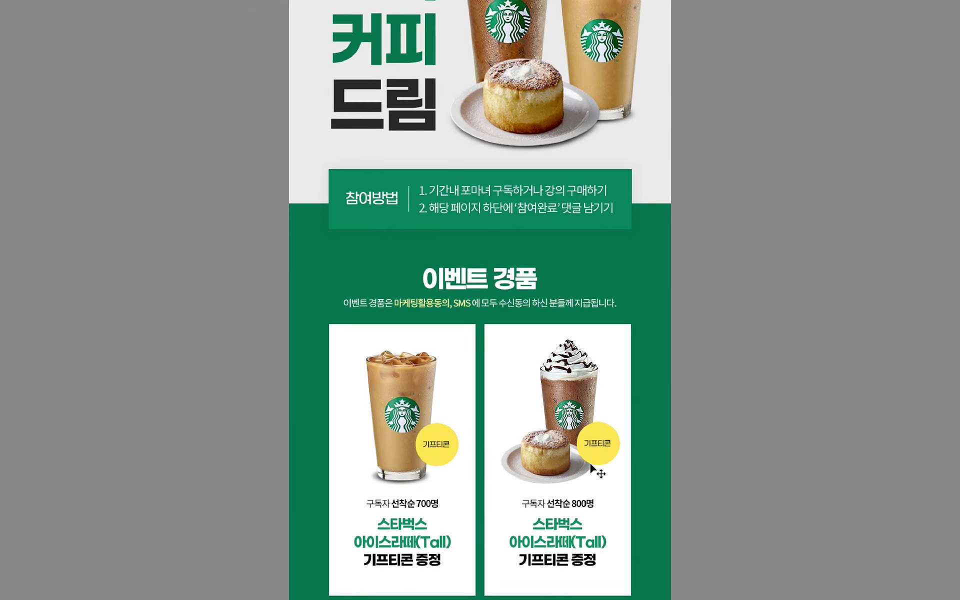
- Return to the standard workspace view and check the cropped page from the headline to its bottom edge
{"action": "scroll", "coordinate": [670, 450], "scroll_direction": "up", "scroll_amount": 7}
{"action": "scroll", "coordinate": [682, 492], "scroll_direction": "down", "scroll_amount": 8}
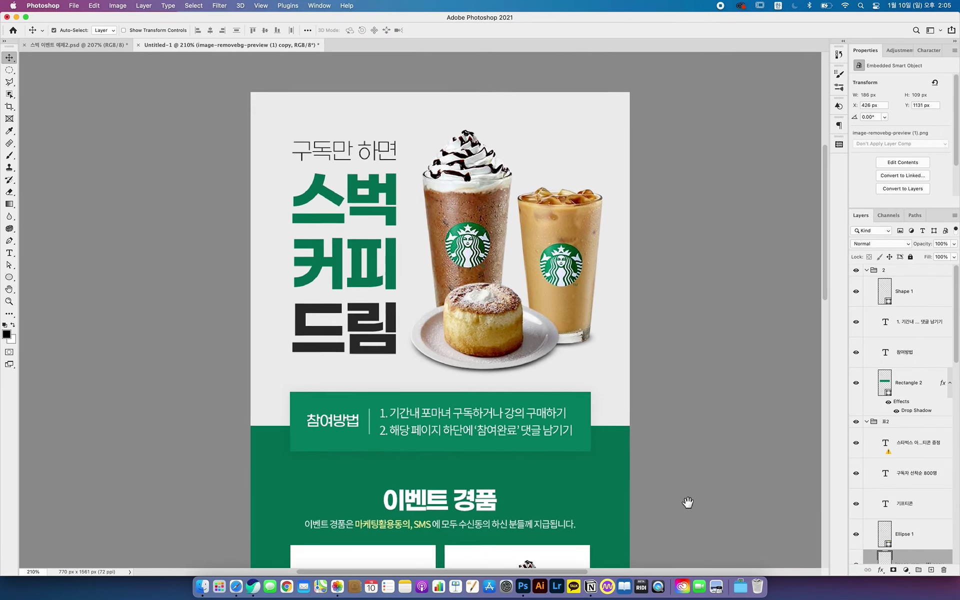
{"action": "scroll", "coordinate": [679, 484], "scroll_direction": "down", "scroll_amount": 5}
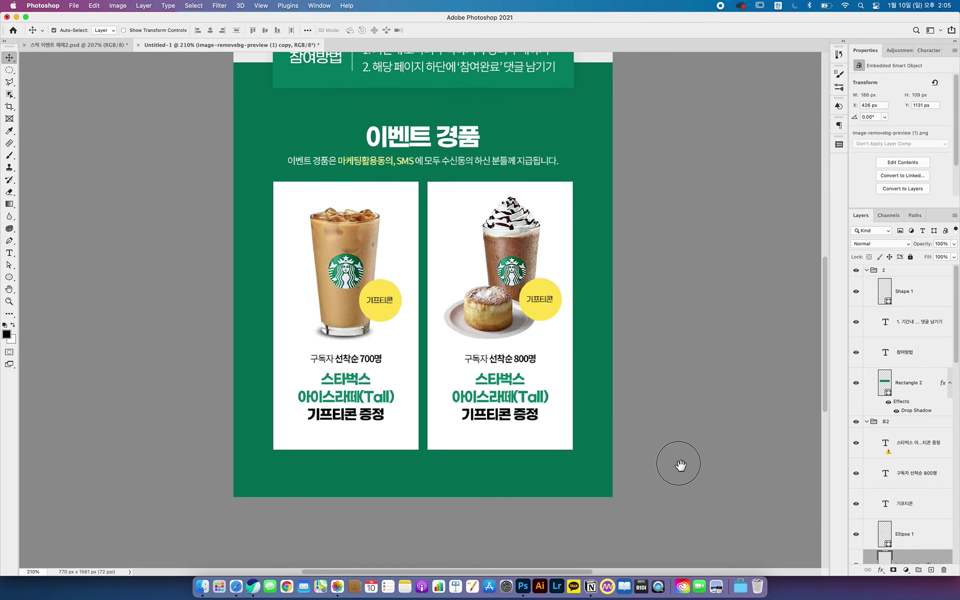
{"action": "scroll", "coordinate": [679, 454], "scroll_direction": "up", "scroll_amount": 5}
{"action": "scroll", "coordinate": [686, 419], "scroll_direction": "up", "scroll_amount": 5}
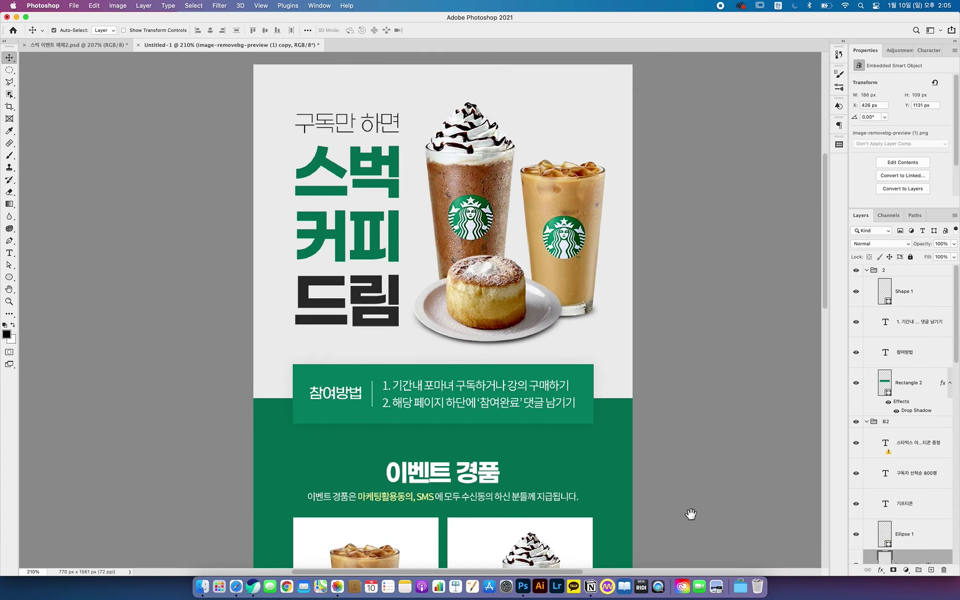
{"action": "scroll", "coordinate": [721, 478], "scroll_direction": "up", "scroll_amount": 1}
{"action": "scroll", "coordinate": [718, 441], "scroll_direction": "down", "scroll_amount": 3}
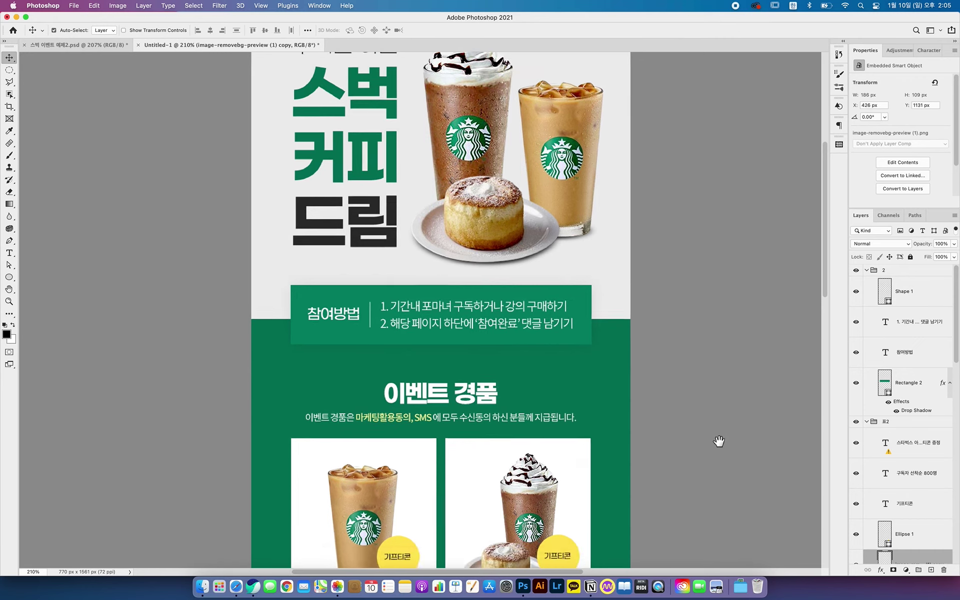
{"action": "scroll", "coordinate": [718, 441], "scroll_direction": "down", "scroll_amount": 5}
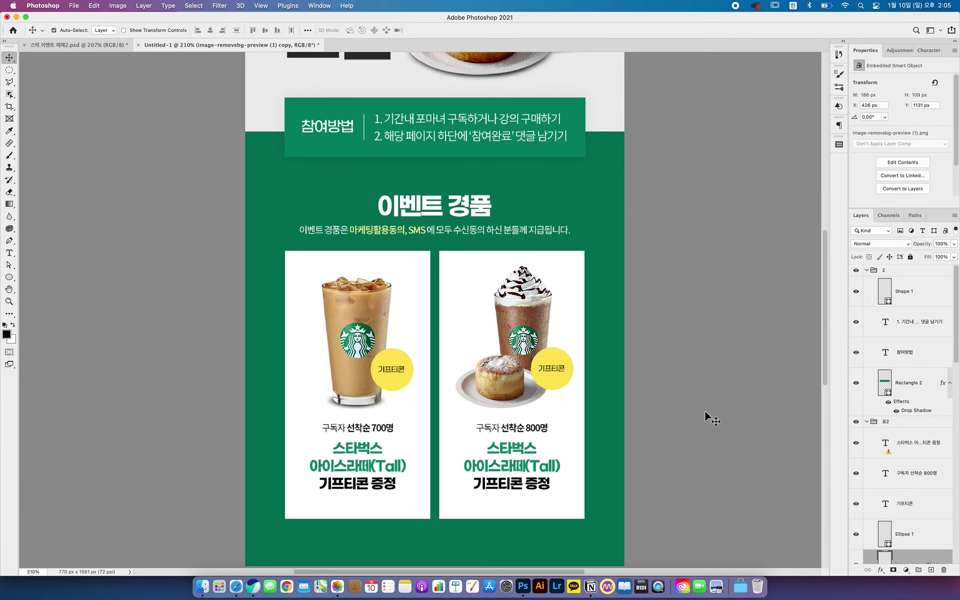
{"action": "scroll", "coordinate": [704, 410], "scroll_direction": "up", "scroll_amount": 8}
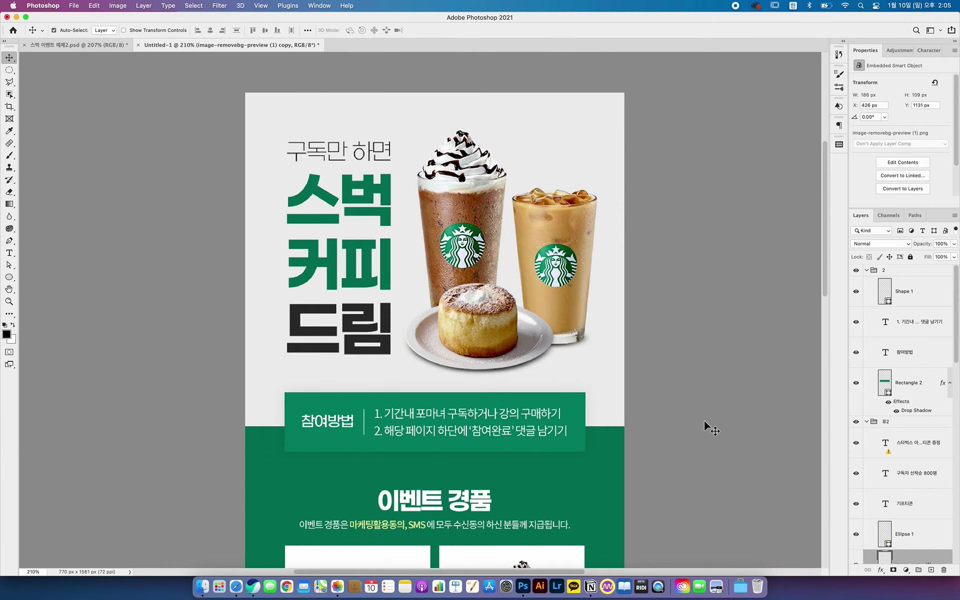